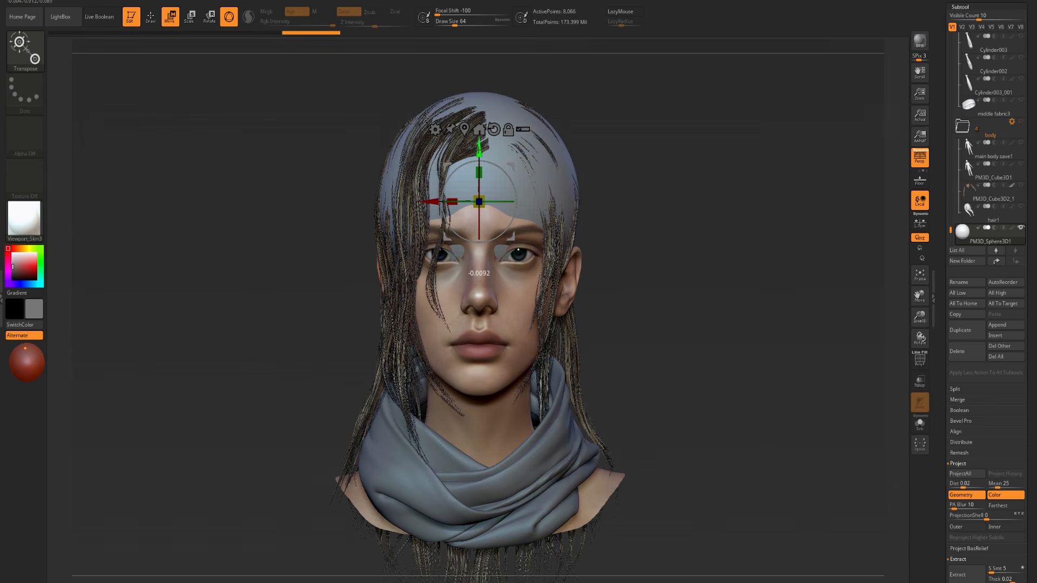
- Select the exported13 hair subtool on the head and display the other subtools as ghosted transparency
{"action": "key", "text": "q"}
{"action": "mouse_move", "coordinate": [704, 158]}
{"action": "left_mouse_down", "text": "alt"}
{"action": "mouse_move", "coordinate": [706, 183]}
{"action": "mouse_move", "coordinate": [674, 177]}
{"action": "left_mouse_up", "text": "alt"}
{"action": "left_click", "coordinate": [467, 142], "text": "alt"}
{"action": "key", "text": "alt+s"}
{"action": "key", "text": "alt+s"}
{"action": "key", "text": "s"}
{"action": "left_click_drag", "start_coordinate": [514, 140], "coordinate": [528, 140]}
{"action": "left_click", "coordinate": [926, 385]}
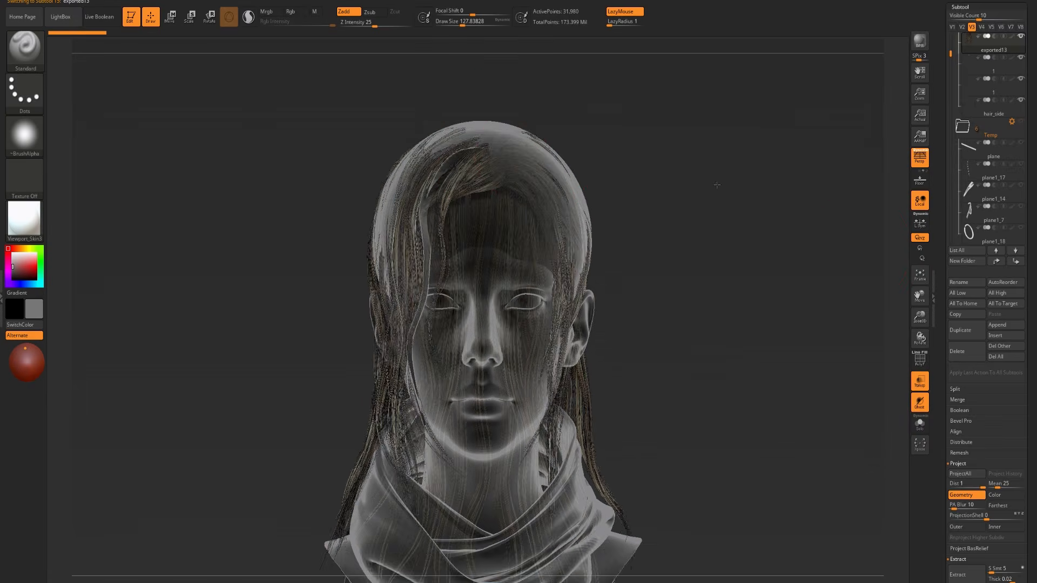
- Reshape the hair cards at the top front of the head with the Move brush at a draw size of about 167
{"action": "key", "text": "b"}
{"action": "key", "text": "m"}
{"action": "key", "text": "v"}
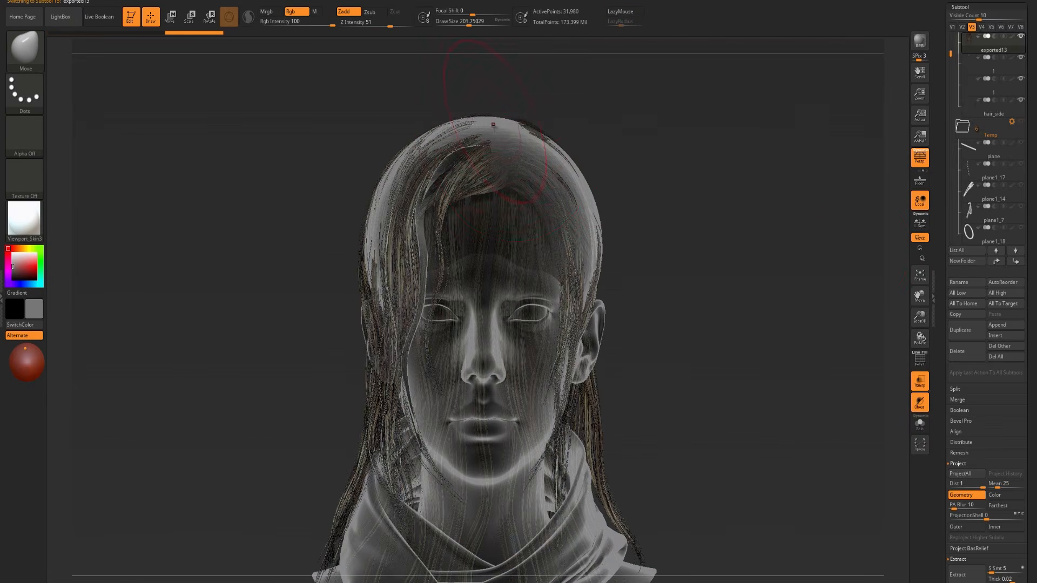
{"action": "left_click_drag", "start_coordinate": [577, 111], "coordinate": [584, 187]}
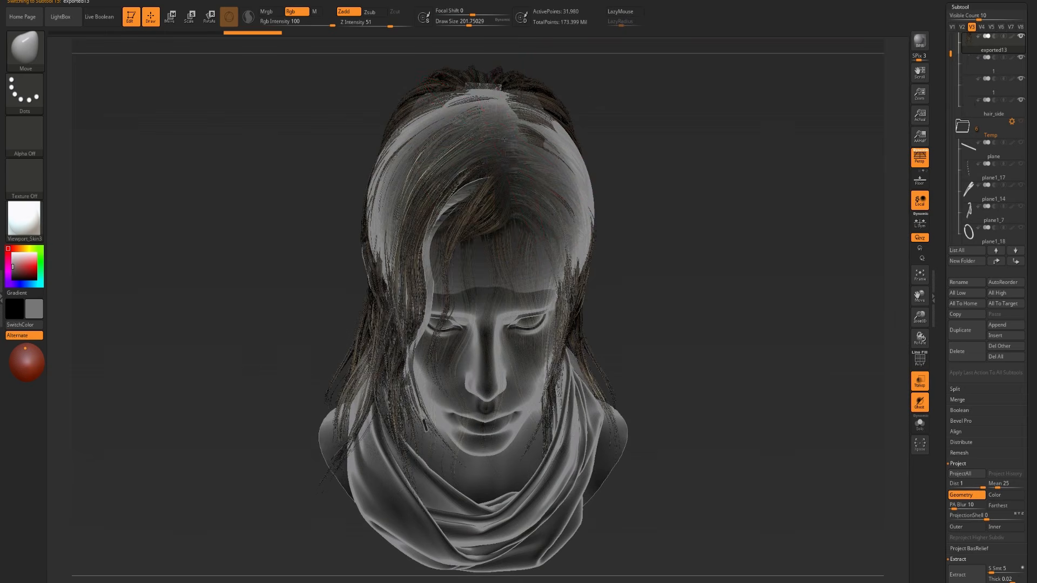
{"action": "key", "text": "s"}
{"action": "left_click_drag", "start_coordinate": [505, 140], "coordinate": [501, 133]}
{"action": "left_click_drag", "start_coordinate": [574, 117], "coordinate": [506, 118]}
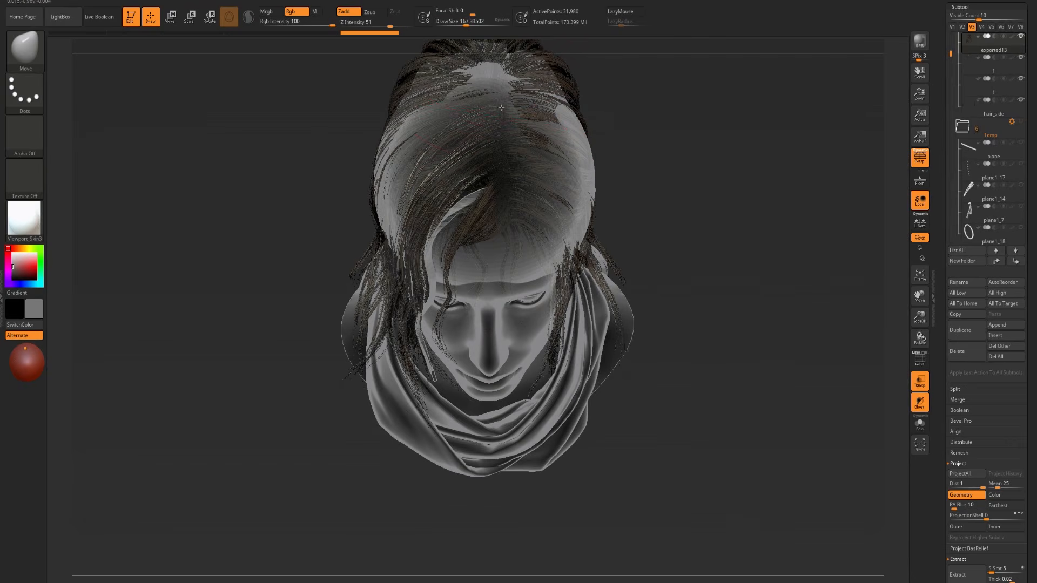
- Hide the PM3D_Sphere3D1 scalp sphere, then reselect the exported13 hair and turn off transparency
{"action": "mouse_move", "coordinate": [659, 121]}
{"action": "left_mouse_down"}
{"action": "mouse_move", "coordinate": [709, 182]}
{"action": "mouse_move", "coordinate": [663, 119]}
{"action": "left_mouse_up"}
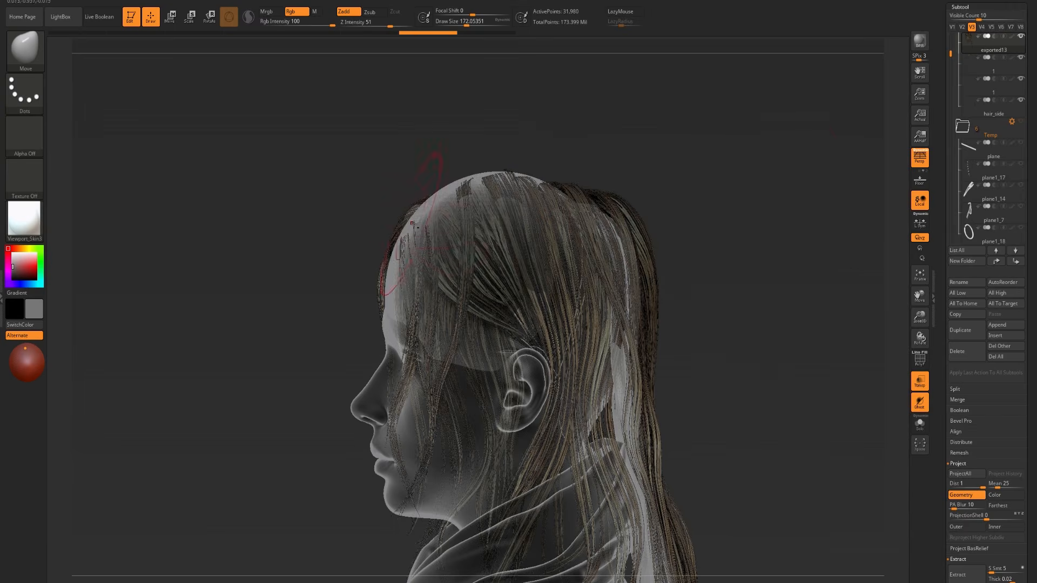
{"action": "left_click", "coordinate": [419, 210], "text": "alt"}
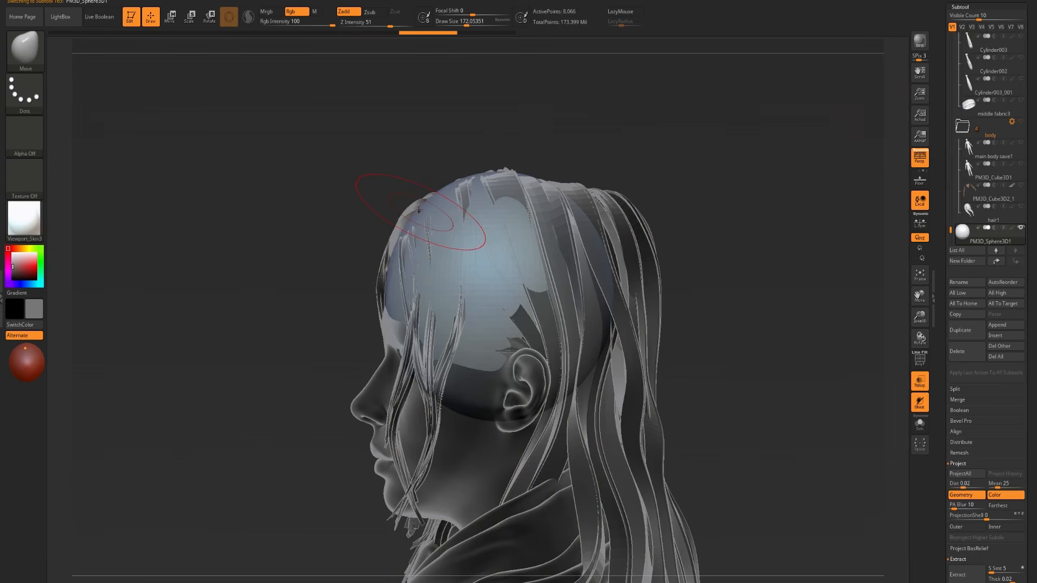
{"action": "left_click", "coordinate": [1023, 227]}
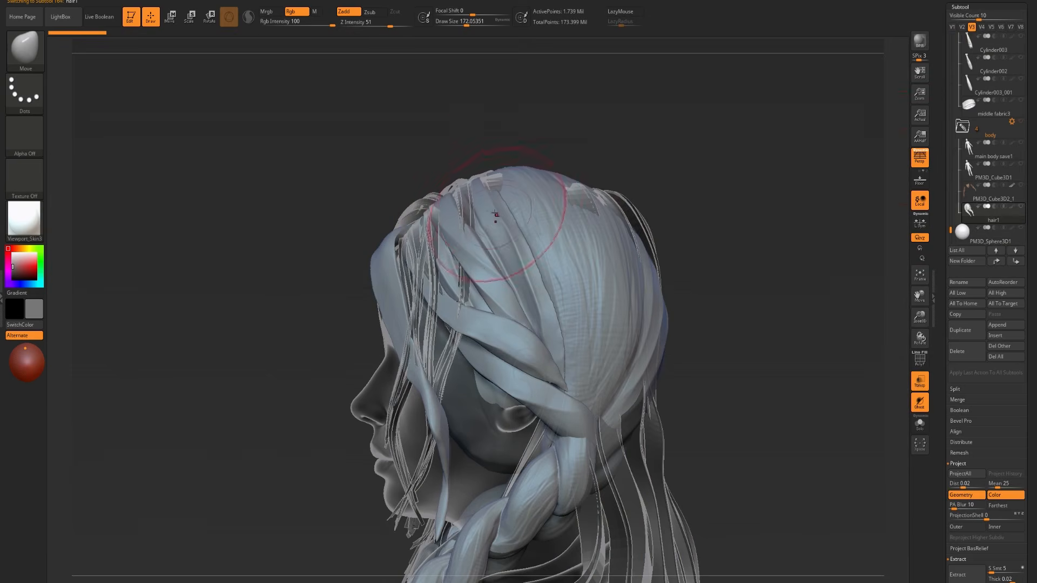
{"action": "left_click", "coordinate": [485, 208], "text": "alt"}
{"action": "left_click_drag", "start_coordinate": [621, 154], "coordinate": [705, 132]}
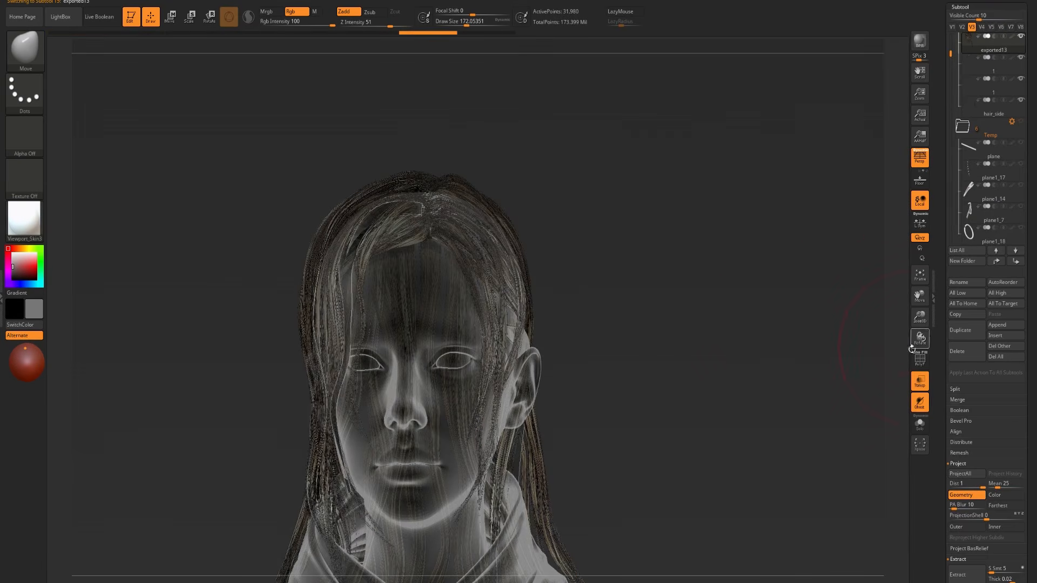
{"action": "left_click", "coordinate": [919, 385]}
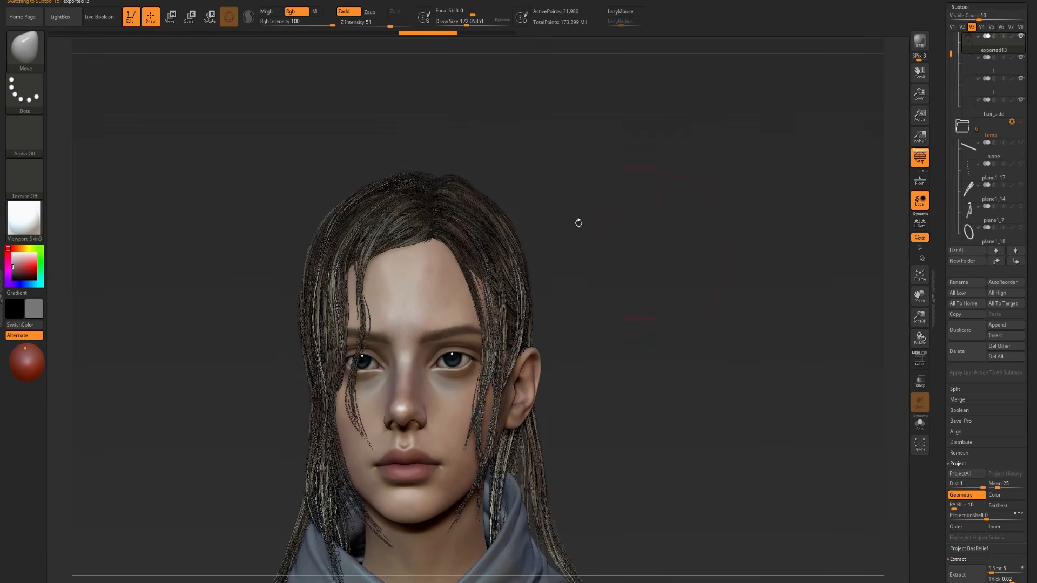
- Reshape the crown and back silhouette of the hair from the side view with the Move brush at draw size about 239
{"action": "left_click_drag", "start_coordinate": [576, 222], "coordinate": [597, 190]}
{"action": "left_click_drag", "start_coordinate": [378, 169], "coordinate": [397, 198]}
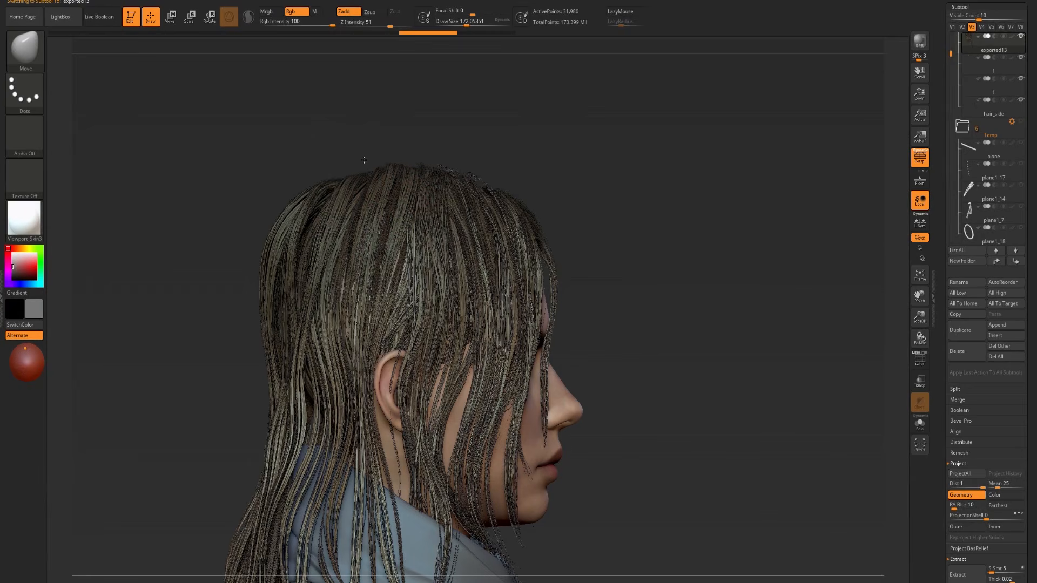
{"action": "key", "text": "s"}
{"action": "left_click_drag", "start_coordinate": [332, 199], "coordinate": [337, 199]}
{"action": "left_click_drag", "start_coordinate": [278, 225], "coordinate": [289, 230]}
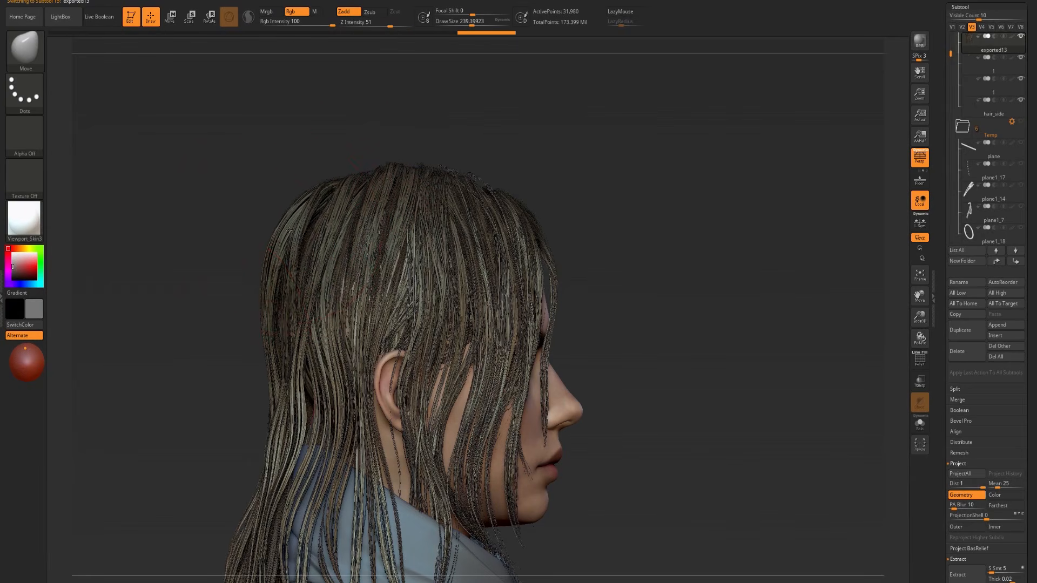
{"action": "left_click_drag", "start_coordinate": [271, 354], "coordinate": [280, 352]}
{"action": "left_click_drag", "start_coordinate": [268, 301], "coordinate": [253, 315]}
{"action": "left_click_drag", "start_coordinate": [294, 395], "coordinate": [283, 390]}
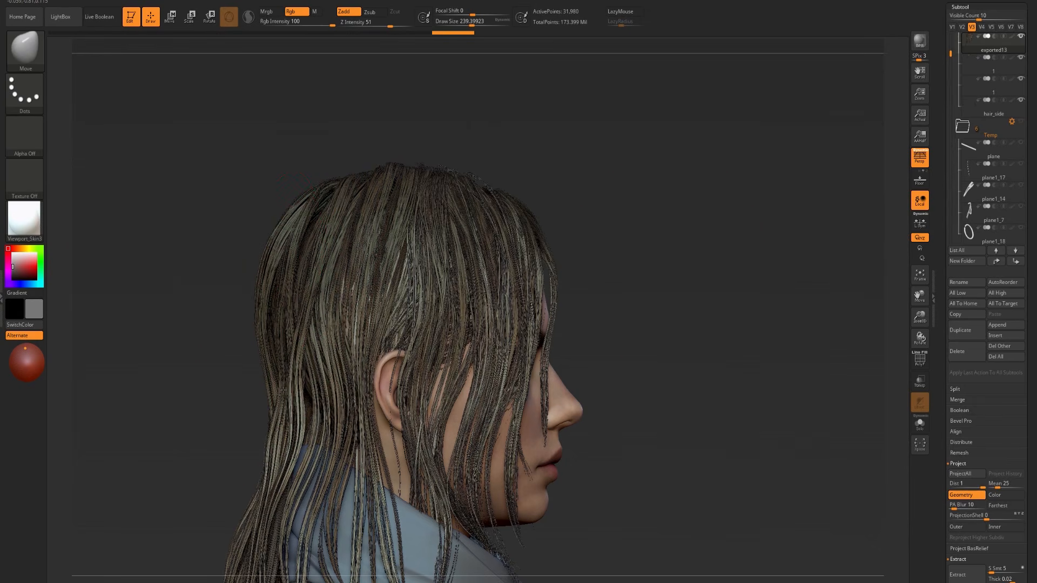
- Adjust the brush size and refine the hair around the parting and crown from the front view
{"action": "mouse_move", "coordinate": [661, 262]}
{"action": "left_mouse_down", "text": "shift"}
{"action": "mouse_move", "coordinate": [623, 253]}
{"action": "mouse_move", "coordinate": [713, 169]}
{"action": "left_mouse_up", "text": "shift"}
{"action": "key", "text": "s"}
{"action": "left_click", "coordinate": [485, 116]}
{"action": "right_click_drag", "start_coordinate": [484, 115], "coordinate": [487, 129]}
{"action": "key", "text": "s"}
{"action": "left_click", "coordinate": [479, 115]}
{"action": "left_click_drag", "start_coordinate": [543, 113], "coordinate": [540, 208]}
{"action": "right_click_drag", "start_coordinate": [497, 246], "coordinate": [484, 167]}
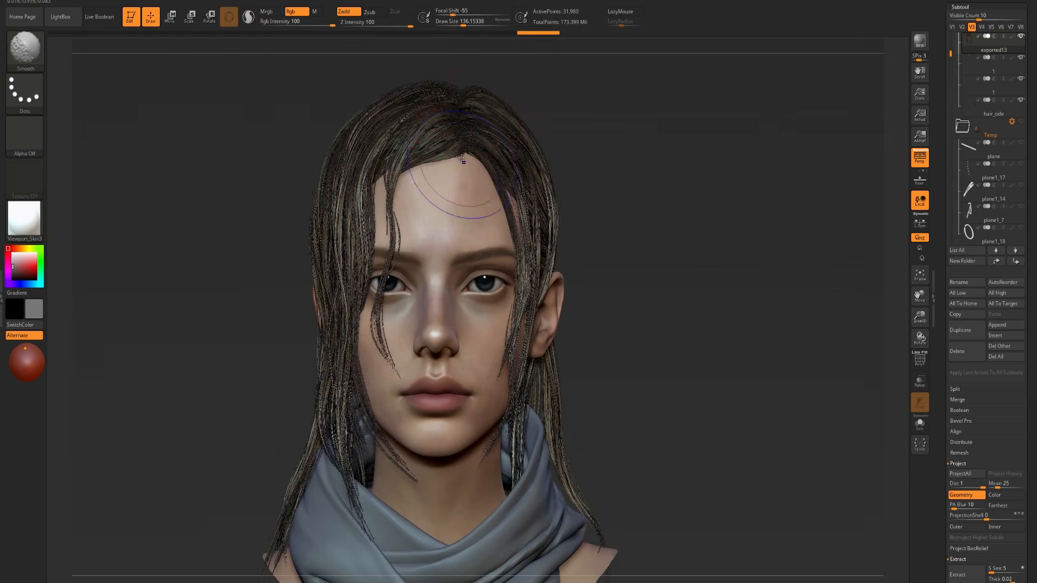
- Examine the hair cards above the ear as a polygroup-coloured polyframe
{"action": "left_click_drag", "start_coordinate": [581, 113], "coordinate": [595, 175]}
{"action": "left_click_drag", "start_coordinate": [761, 173], "coordinate": [791, 248], "text": "alt"}
{"action": "key", "text": "shift+f"}
{"action": "key", "text": "shift+f"}
{"action": "key", "text": "shift+f"}
{"action": "key", "text": "shift+f"}
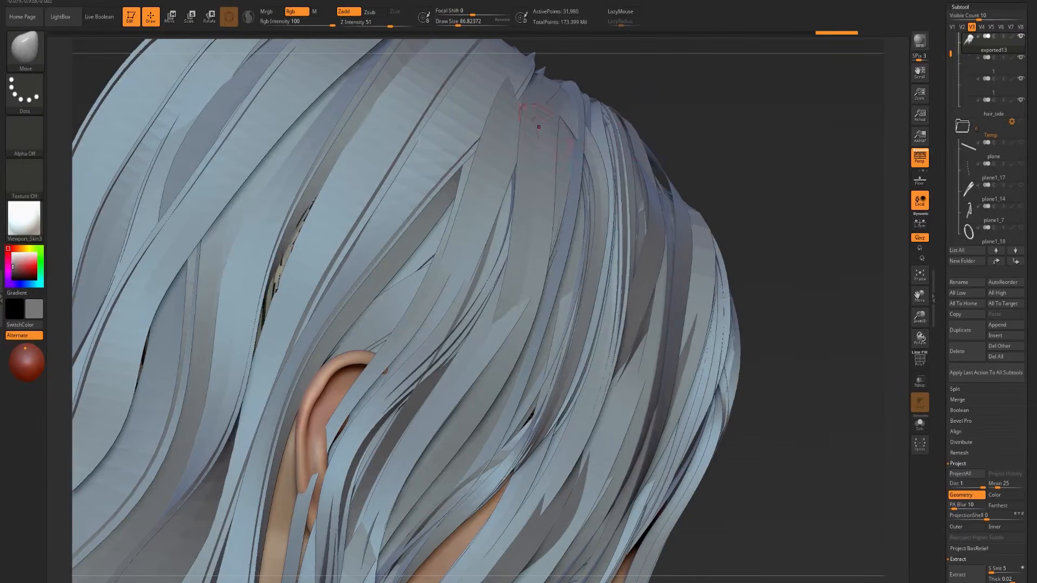
{"action": "key", "text": "shift+f"}
{"action": "left_click_drag", "start_coordinate": [723, 119], "coordinate": [690, 140], "text": "alt"}
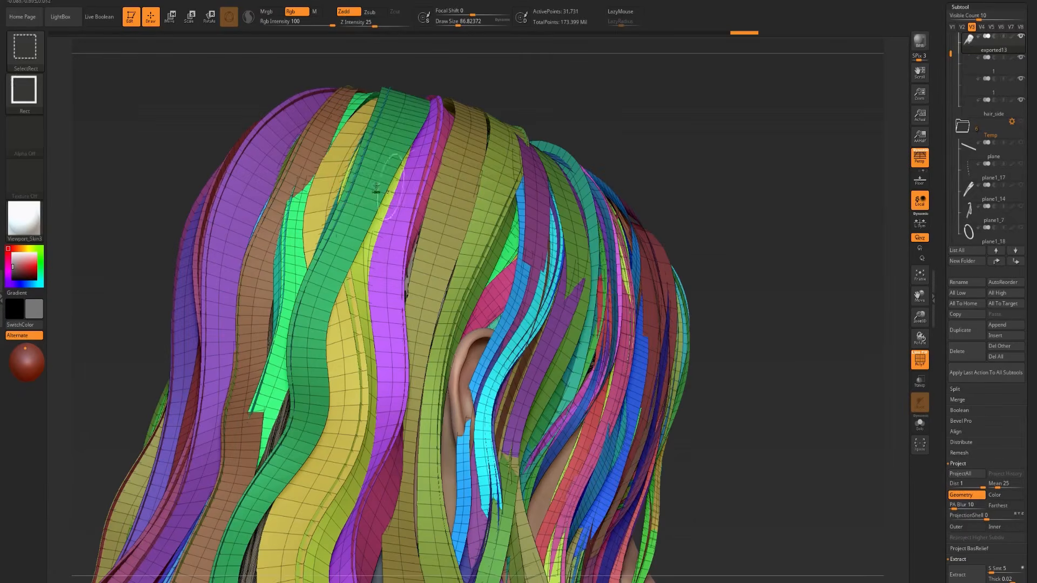
- Isolate the green hair card strip running down from the back of the crown
{"action": "left_click", "coordinate": [370, 180], "text": "ctrl+alt+shift"}
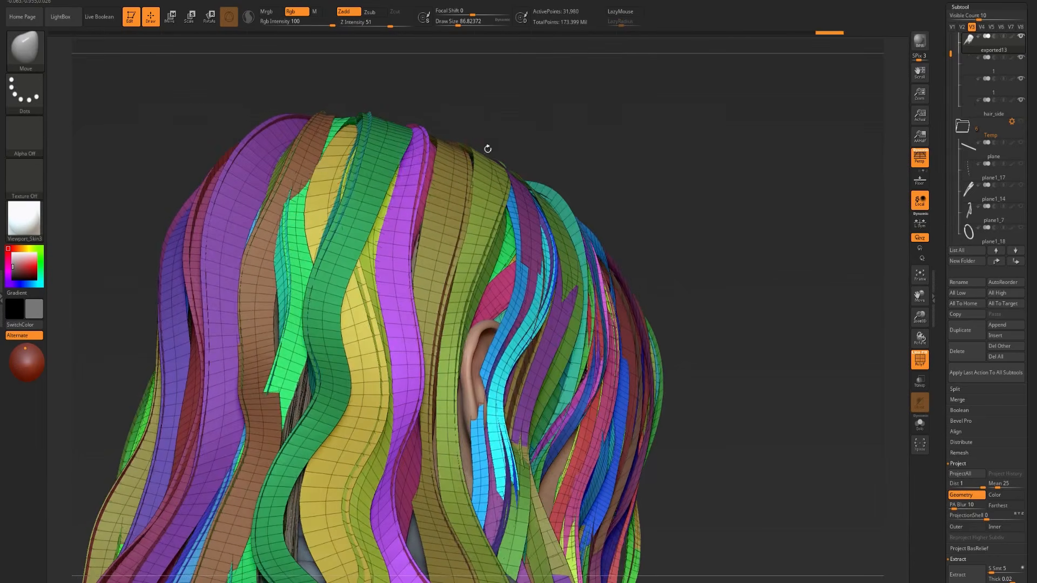
{"action": "key", "text": "ctrl+shift"}
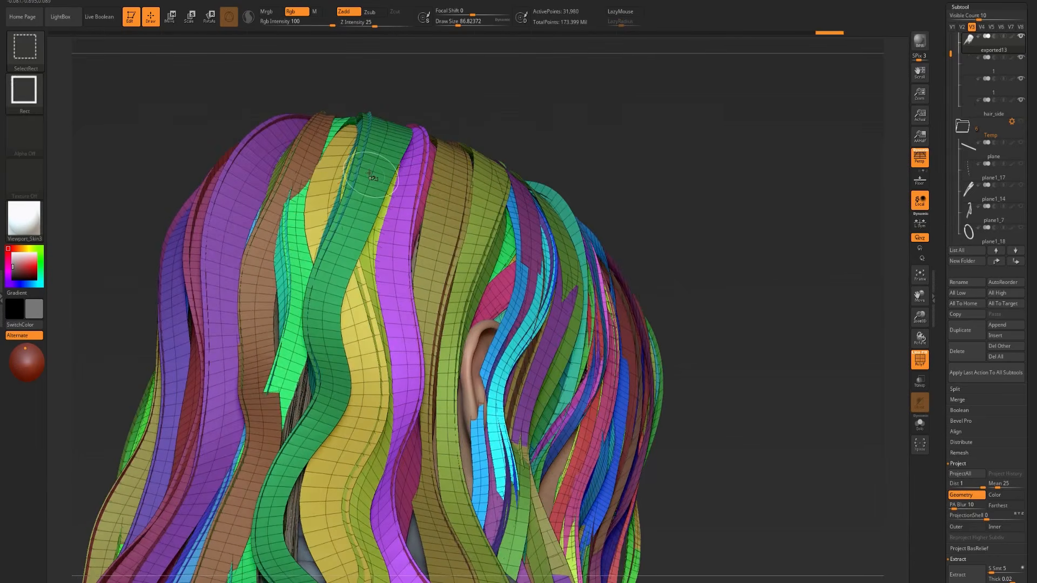
{"action": "left_click", "coordinate": [382, 142], "text": "ctrl+shift"}
{"action": "left_click", "coordinate": [361, 149], "text": "ctrl+shift"}
{"action": "left_click", "coordinate": [359, 140], "text": "ctrl+shift"}
{"action": "key", "text": "ctrl+z"}
{"action": "left_click", "coordinate": [369, 118], "text": "ctrl+shift"}
{"action": "left_click", "coordinate": [408, 104], "text": "ctrl"}
- Turn off the polyframe, check the isolated hair strip and unhide all the hair cards
{"action": "mouse_move", "coordinate": [429, 91]}
{"action": "left_mouse_down", "text": "ctrl+shift"}
{"action": "mouse_move", "coordinate": [438, 106]}
{"action": "mouse_move", "coordinate": [521, 132]}
{"action": "mouse_move", "coordinate": [507, 126]}
{"action": "mouse_move", "coordinate": [517, 119]}
{"action": "left_mouse_up", "text": "ctrl+shift"}
{"action": "left_click", "coordinate": [459, 101], "text": "ctrl"}
{"action": "left_click", "coordinate": [503, 119], "text": "ctrl"}
{"action": "key", "text": "shift+f"}
{"action": "left_click", "coordinate": [516, 119], "text": "ctrl"}
{"action": "left_click", "coordinate": [517, 122], "text": "ctrl+shift"}
{"action": "left_click", "coordinate": [519, 123], "text": "ctrl+shift"}
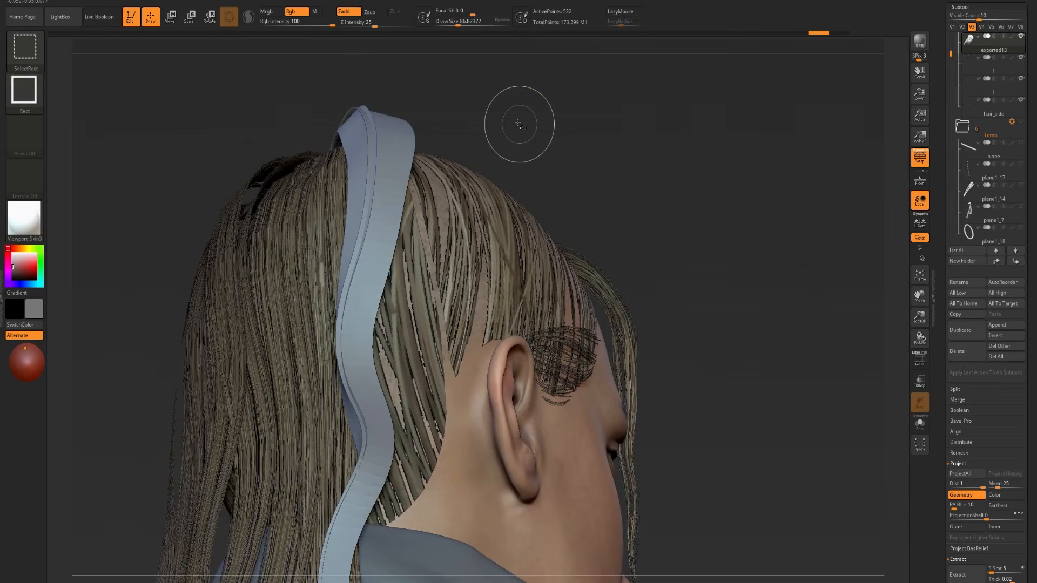
{"action": "left_click", "coordinate": [519, 124], "text": "ctrl+shift"}
{"action": "key", "text": "1"}
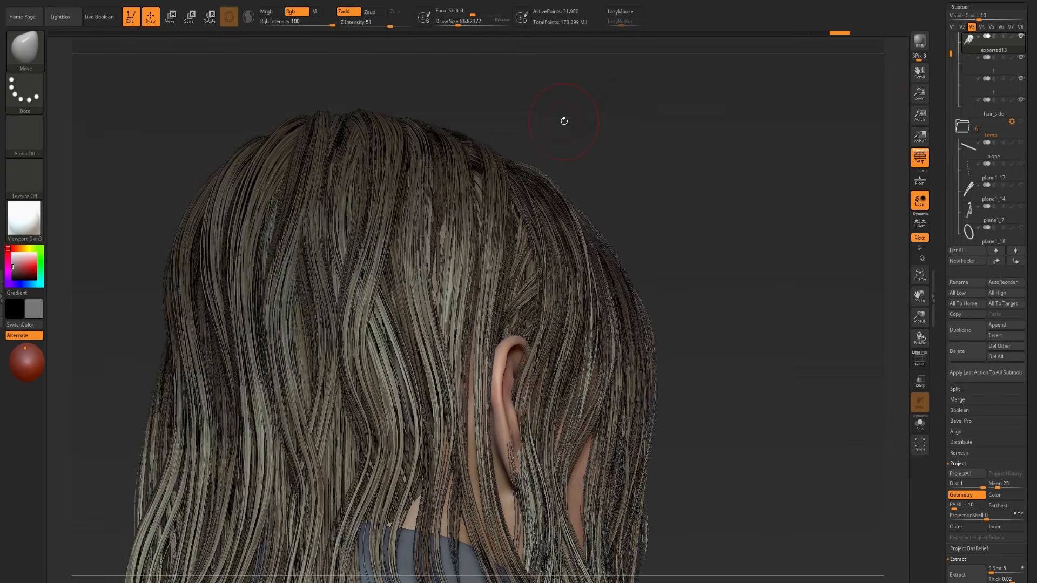
- View the small strand subtool named 1 on its own and collapse the Temp subtool folder
{"action": "left_click", "coordinate": [1008, 71]}
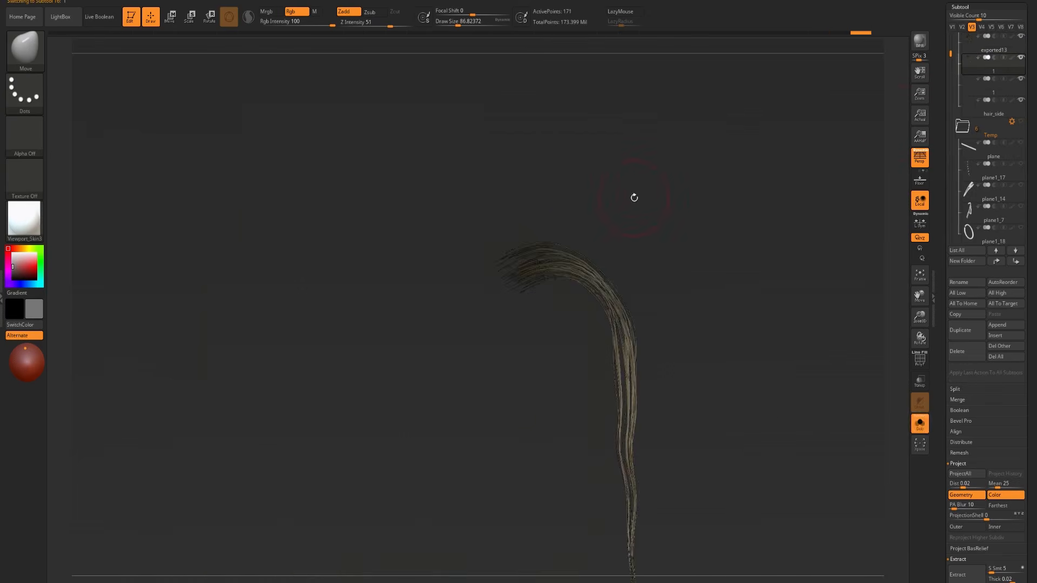
{"action": "mouse_move", "coordinate": [672, 201]}
{"action": "left_mouse_down"}
{"action": "mouse_move", "coordinate": [652, 181]}
{"action": "mouse_move", "coordinate": [678, 186]}
{"action": "mouse_move", "coordinate": [670, 207]}
{"action": "mouse_move", "coordinate": [683, 195]}
{"action": "left_mouse_up"}
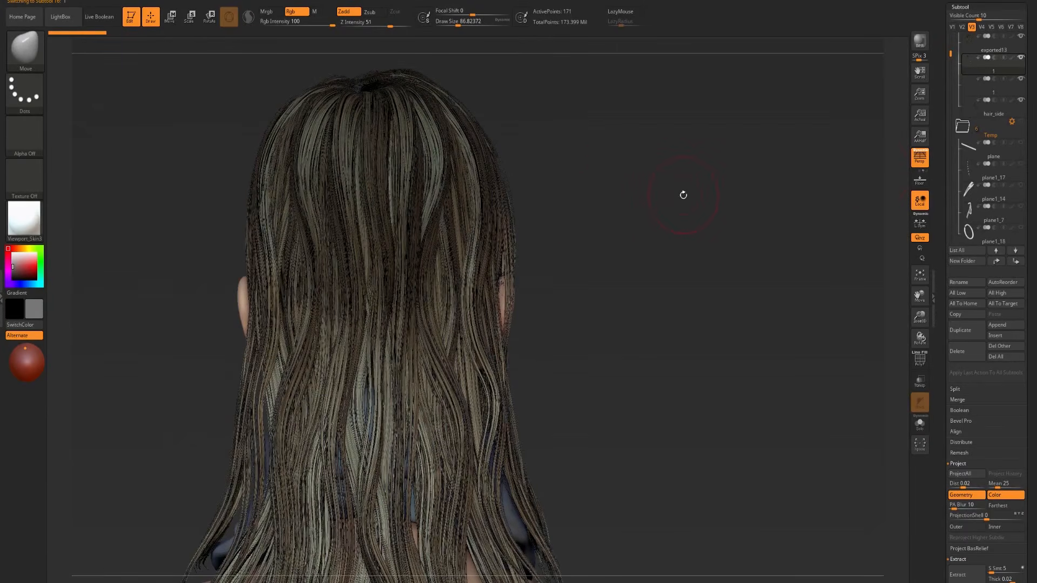
{"action": "left_click", "coordinate": [960, 131]}
- Select the hair_side subtool at the temple and check both sides of the head
{"action": "left_click_drag", "start_coordinate": [674, 220], "coordinate": [719, 219]}
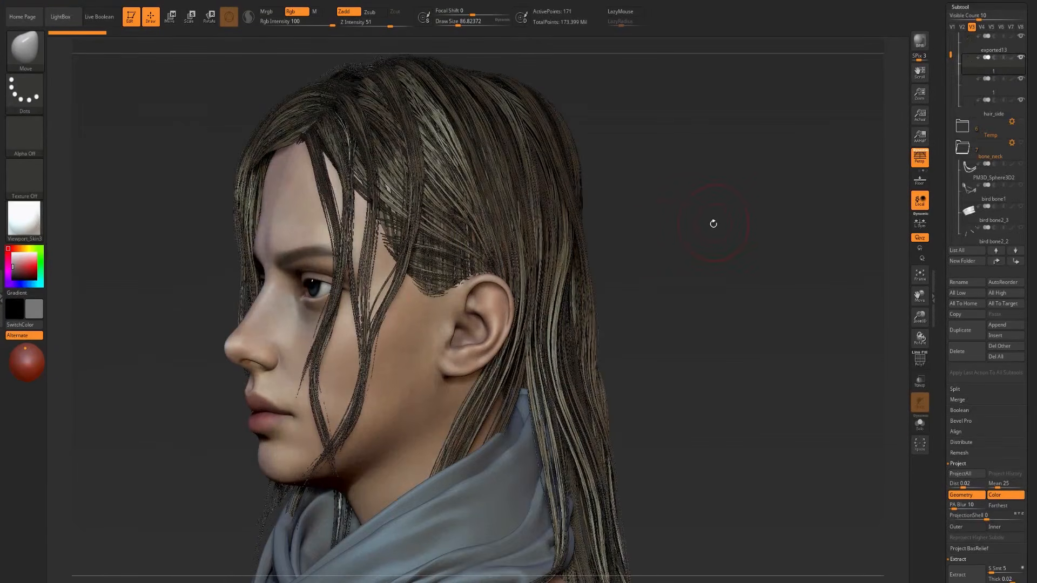
{"action": "left_click", "coordinate": [461, 251], "text": "alt"}
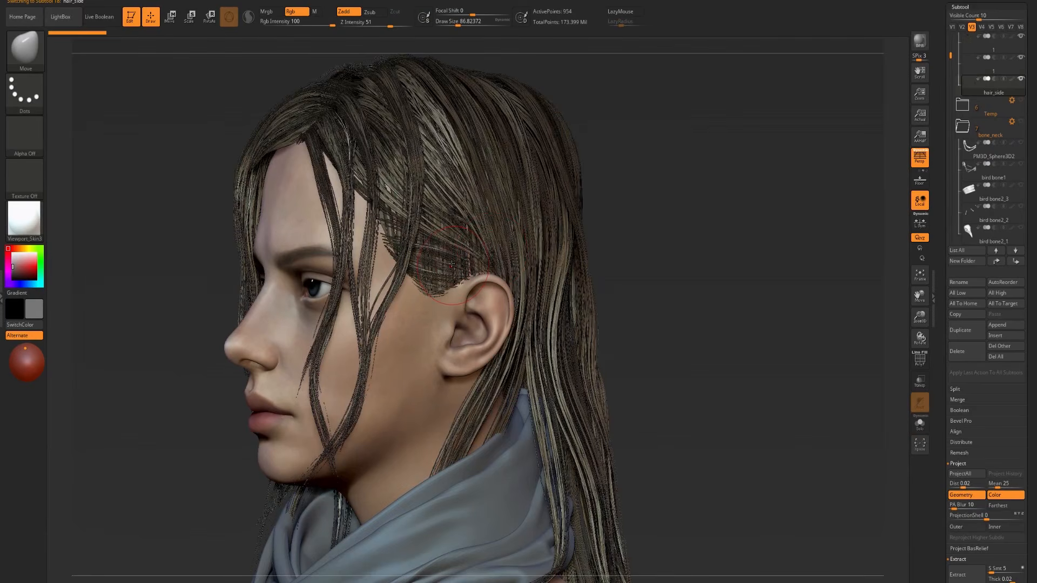
{"action": "left_click_drag", "start_coordinate": [160, 270], "coordinate": [410, 168]}
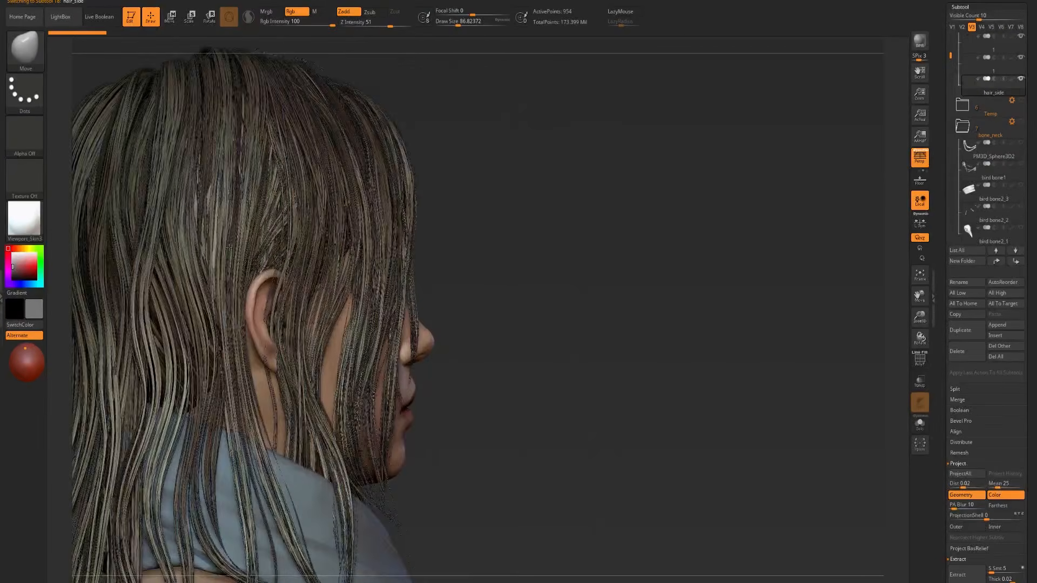
- Reselect the exported13 hair, view it in Solo mode and examine individual cards at the crown
{"action": "left_click", "coordinate": [409, 168], "text": "alt"}
{"action": "key", "text": "alt+s"}
{"action": "mouse_move", "coordinate": [566, 169]}
{"action": "left_mouse_down", "text": "alt"}
{"action": "mouse_move", "coordinate": [591, 216]}
{"action": "mouse_move", "coordinate": [637, 234]}
{"action": "mouse_move", "coordinate": [624, 238]}
{"action": "mouse_move", "coordinate": [665, 175]}
{"action": "mouse_move", "coordinate": [705, 229]}
{"action": "left_mouse_up", "text": "alt"}
{"action": "key", "text": "ctrl+t"}
{"action": "key", "text": "ctrl+shift+z"}
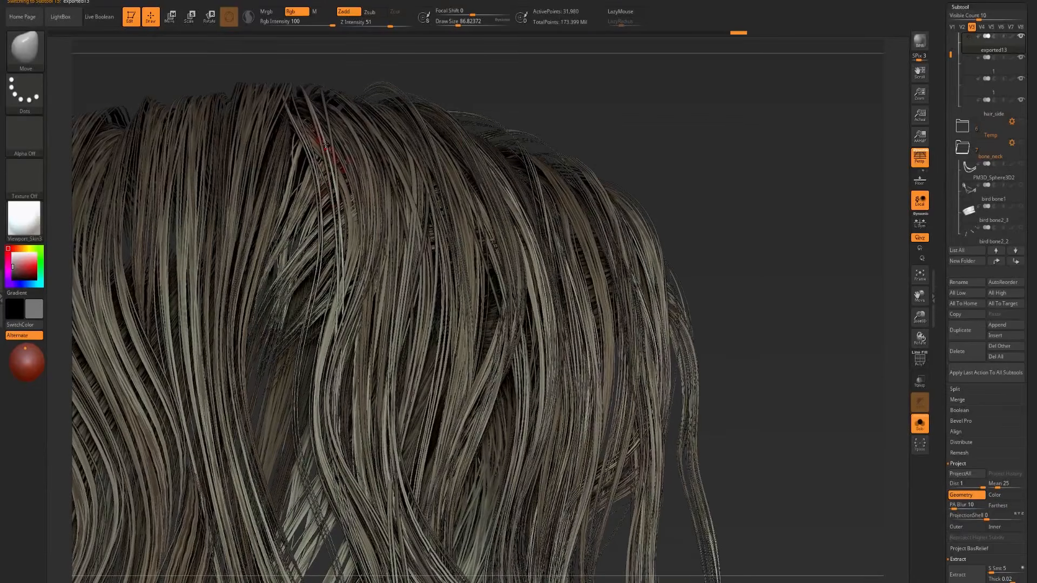
{"action": "key", "text": "ctrl+shift"}
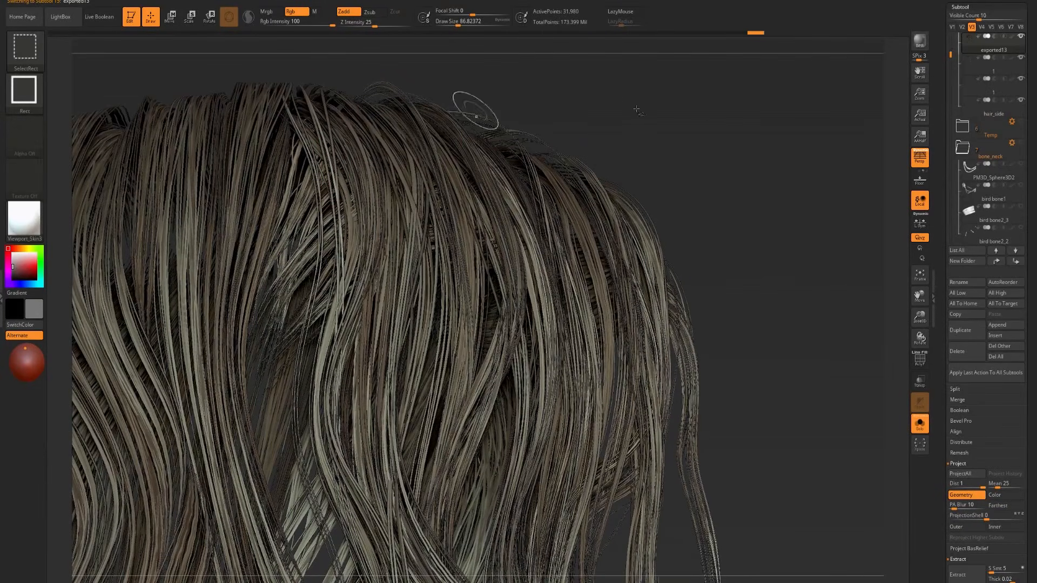
{"action": "left_click", "coordinate": [378, 86], "text": "ctrl+shift"}
{"action": "left_click", "coordinate": [507, 89], "text": "ctrl+shift"}
- Compare the hair_side and exported13 subtools behind the ear by viewing each one in Solo mode
{"action": "mouse_move", "coordinate": [683, 139]}
{"action": "left_mouse_down"}
{"action": "mouse_move", "coordinate": [632, 130]}
{"action": "mouse_move", "coordinate": [766, 271]}
{"action": "mouse_move", "coordinate": [675, 335]}
{"action": "mouse_move", "coordinate": [545, 397]}
{"action": "left_mouse_up"}
{"action": "left_click_drag", "start_coordinate": [717, 485], "coordinate": [325, 125]}
{"action": "left_click", "coordinate": [305, 100], "text": "alt"}
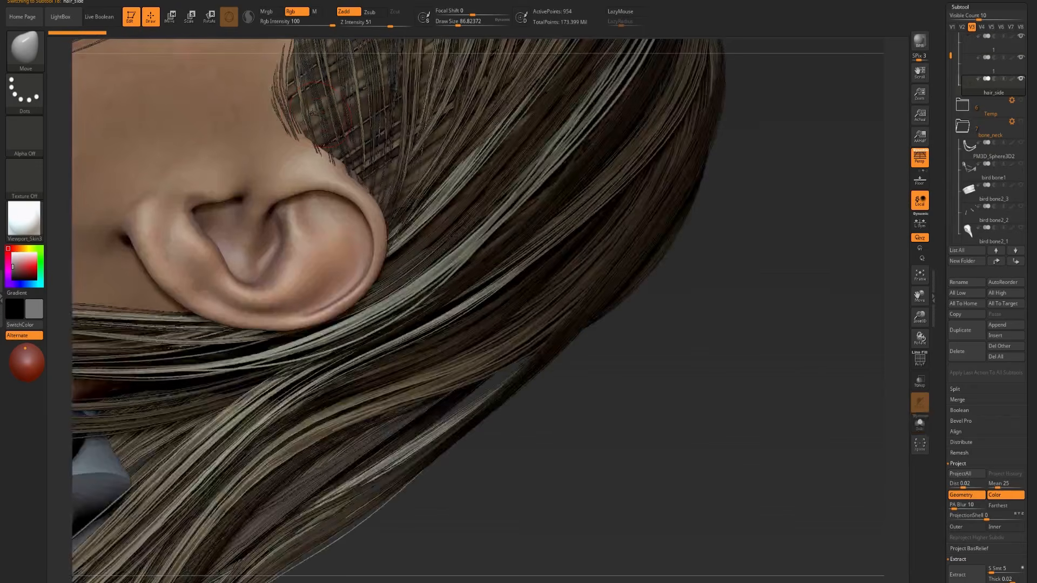
{"action": "key", "text": "alt+s"}
{"action": "key", "text": "alt+s"}
{"action": "left_click", "coordinate": [399, 184], "text": "alt"}
{"action": "key", "text": "alt+s"}
{"action": "key", "text": "alt+s"}
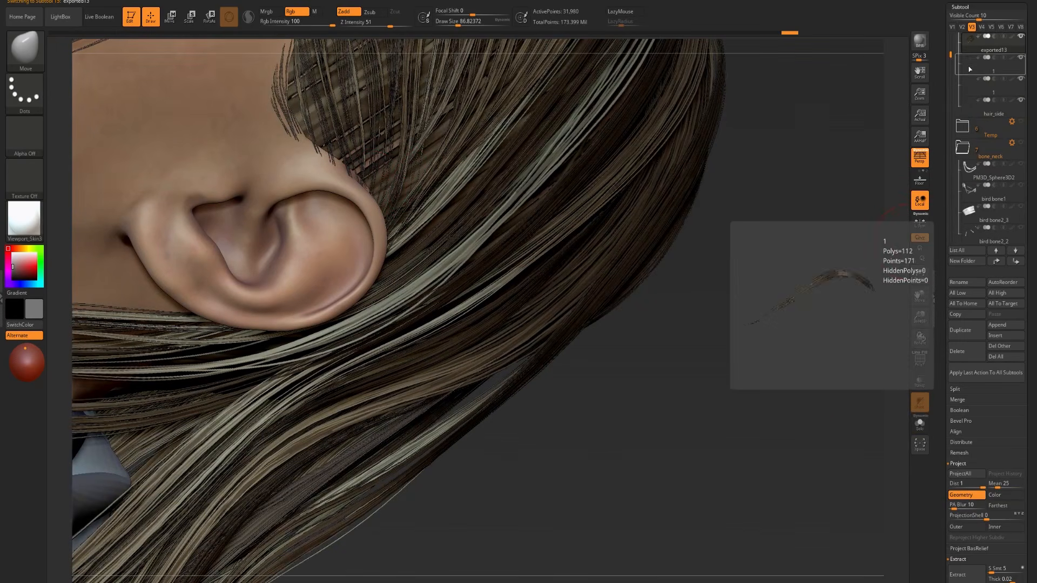
- Locate exported13 in the subtool list and check its hair around the ear in Solo mode
{"action": "left_click_drag", "start_coordinate": [952, 54], "coordinate": [952, 45]}
{"action": "mouse_move", "coordinate": [998, 197]}
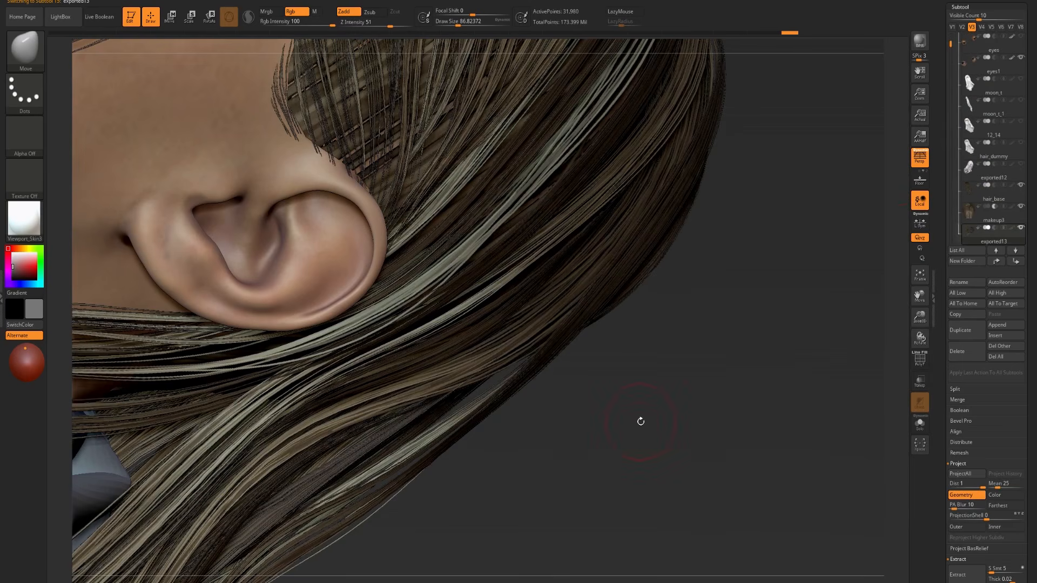
{"action": "key", "text": "alt+s"}
{"action": "left_click_drag", "start_coordinate": [649, 416], "coordinate": [767, 317]}
{"action": "key", "text": "alt+s"}
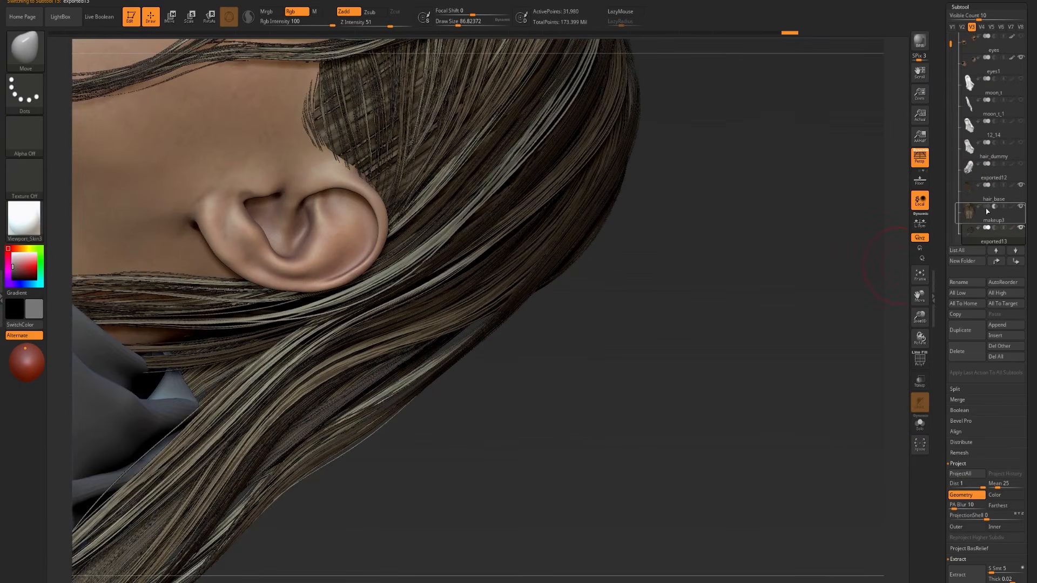
- Check the makeup3 subtool in Solo mode and review the whole hairstyle from the front and side
{"action": "key", "text": "alt+s"}
{"action": "mouse_move", "coordinate": [646, 364]}
{"action": "left_mouse_down"}
{"action": "mouse_move", "coordinate": [665, 447]}
{"action": "mouse_move", "coordinate": [646, 392]}
{"action": "mouse_move", "coordinate": [615, 362]}
{"action": "left_mouse_up"}
{"action": "left_click_drag", "start_coordinate": [650, 410], "coordinate": [684, 358]}
{"action": "mouse_move", "coordinate": [688, 405]}
{"action": "left_mouse_down"}
{"action": "mouse_move", "coordinate": [711, 391]}
{"action": "mouse_move", "coordinate": [783, 401]}
{"action": "left_mouse_up"}
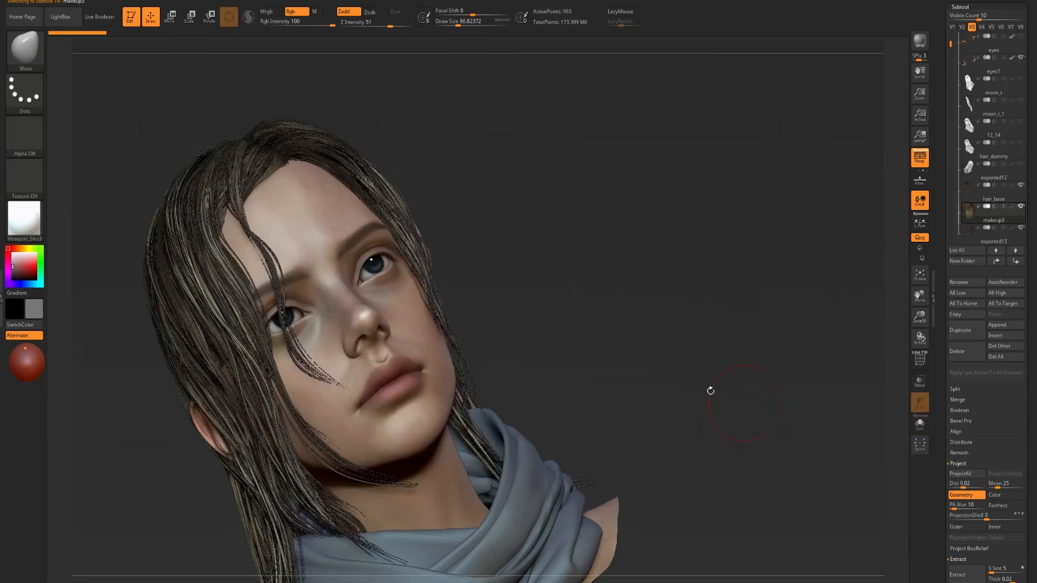
{"action": "left_click_drag", "start_coordinate": [660, 373], "coordinate": [686, 361], "text": "shift"}
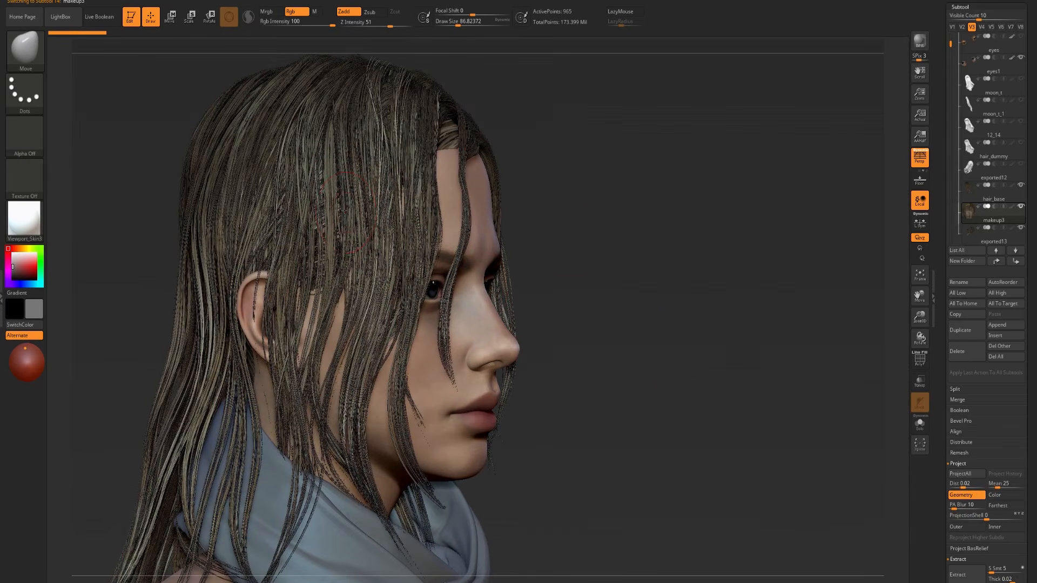
- Reselect the exported13 hair and check its polyframe close up on the crown above the temple
{"action": "left_click", "coordinate": [344, 211], "text": "alt"}
{"action": "left_click_drag", "start_coordinate": [623, 216], "coordinate": [632, 287]}
{"action": "left_click_drag", "start_coordinate": [762, 130], "coordinate": [411, 154], "text": "alt"}
{"action": "left_click_drag", "start_coordinate": [697, 126], "coordinate": [697, 248], "text": "alt"}
{"action": "key", "text": "shift+f"}
{"action": "key", "text": "shift+f"}
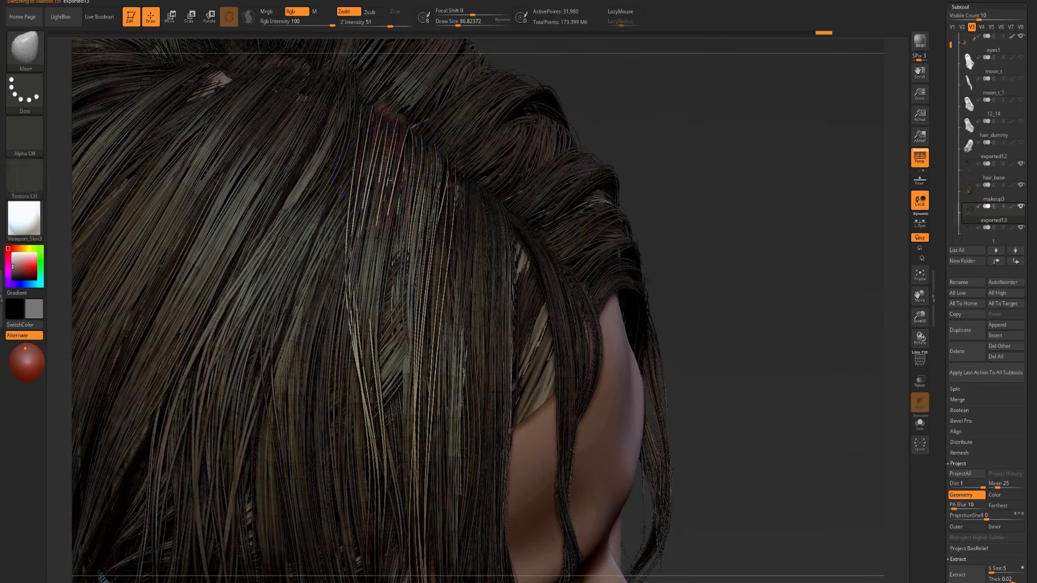
- Auto-group the exported13 hair by topology continuity and show its strips untextured with the polyframe
{"action": "key", "text": "shift+t"}
{"action": "key", "text": "shift+t"}
{"action": "left_click_drag", "start_coordinate": [371, 211], "coordinate": [380, 201]}
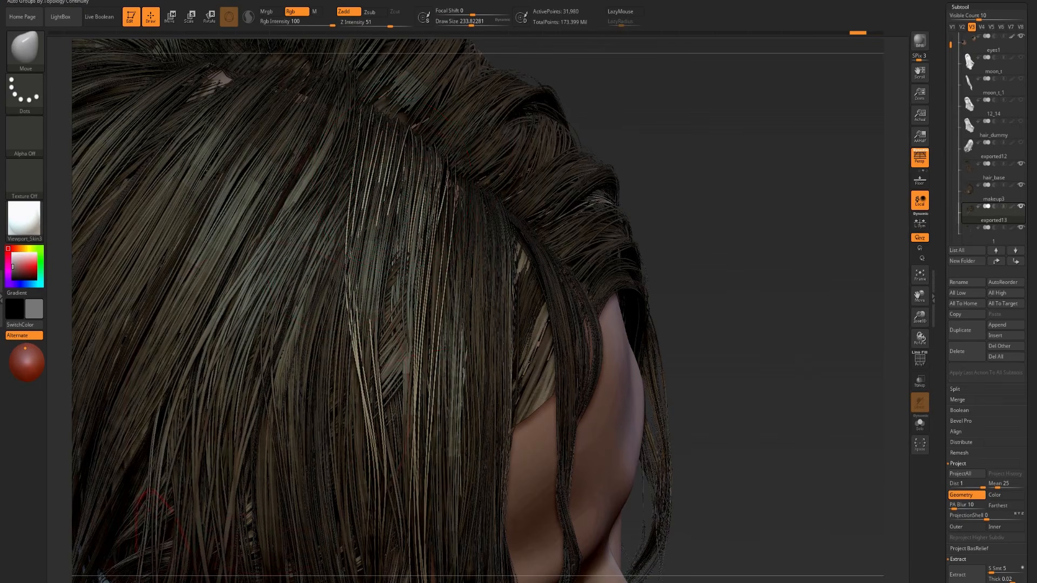
{"action": "key", "text": "shift+t"}
{"action": "key", "text": "ctrl+shift"}
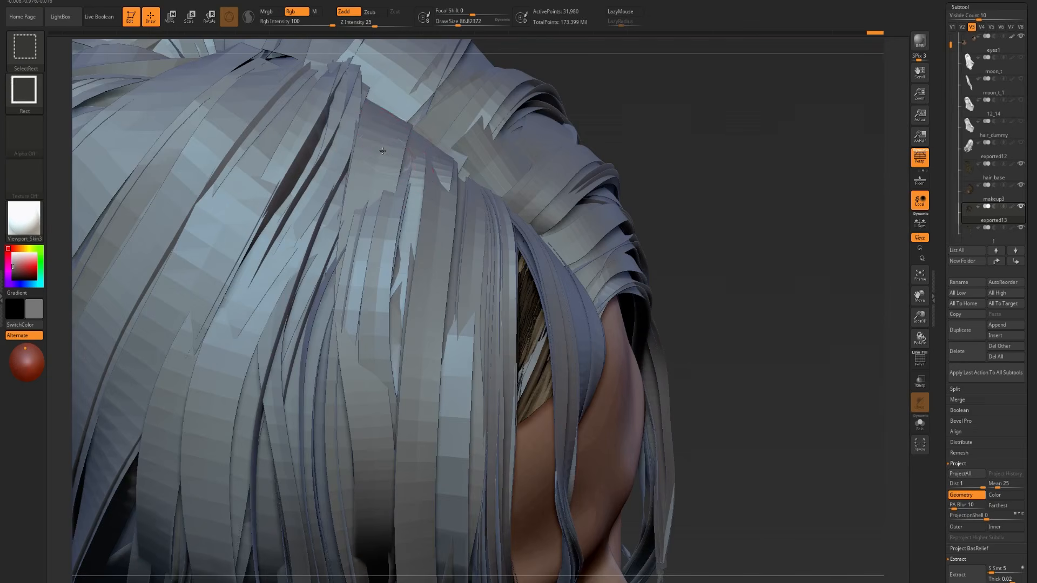
{"action": "key", "text": "ctrl+shift"}
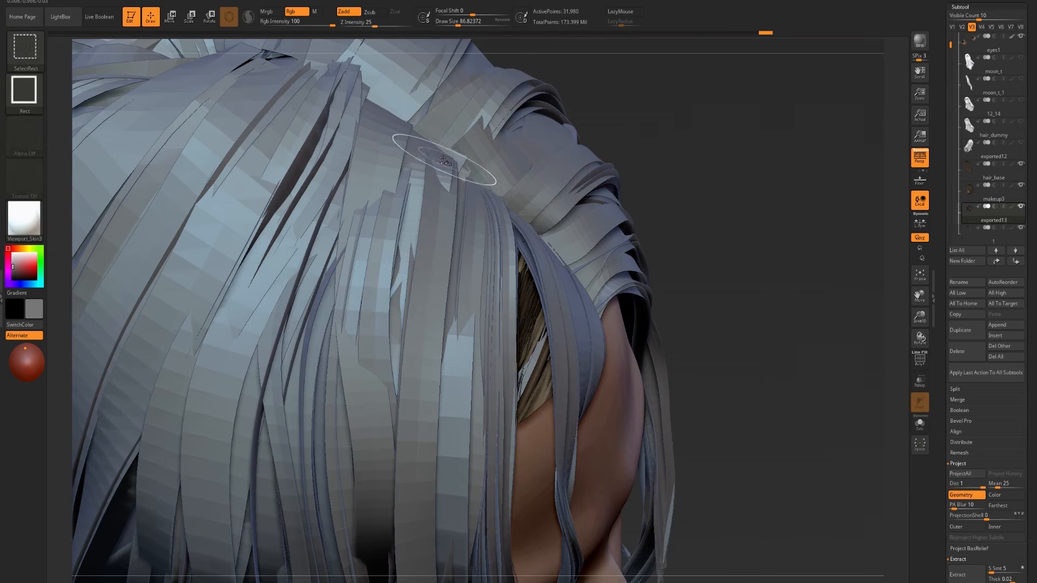
{"action": "key", "text": "shift+f"}
{"action": "key", "text": "shift+f"}
{"action": "key", "text": "shift+f"}
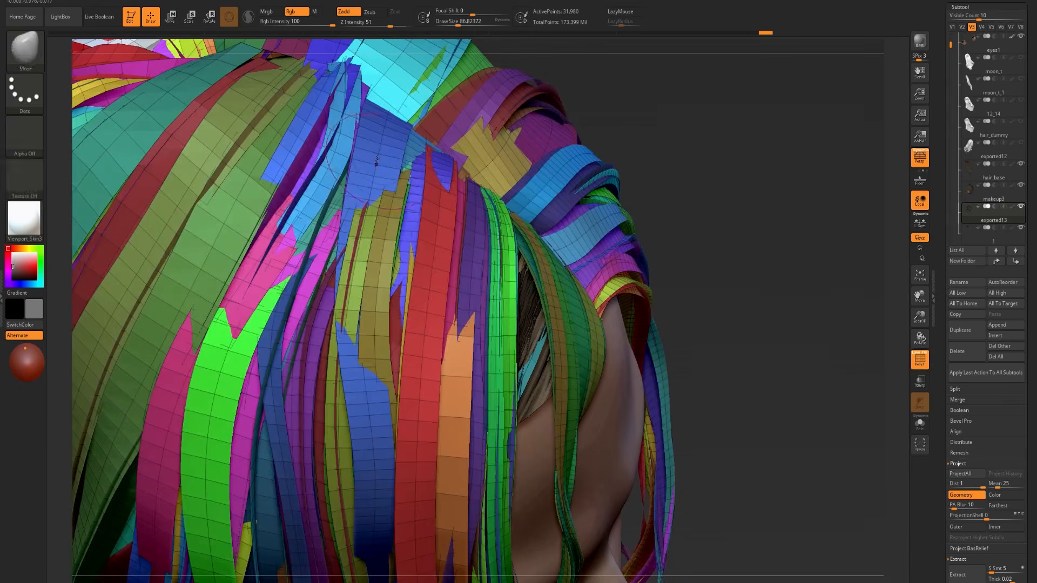
- Hide individual strip polygroups on the crown above the temple to inspect the hair layers beneath
{"action": "key", "text": "ctrl+shift"}
{"action": "left_click", "coordinate": [378, 162], "text": "ctrl+shift"}
{"action": "left_click_drag", "start_coordinate": [700, 109], "coordinate": [709, 151], "text": "ctrl+shift"}
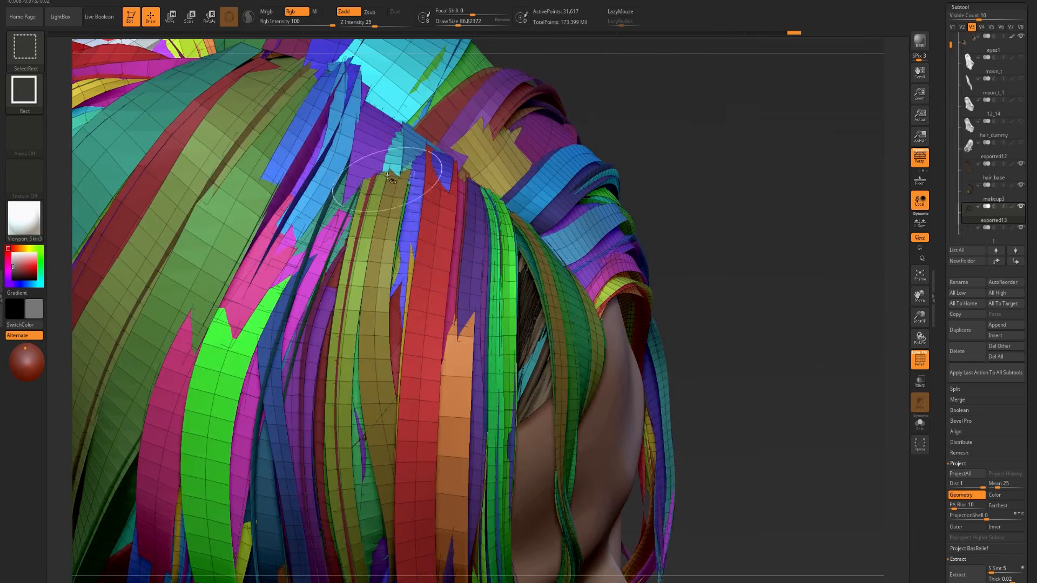
{"action": "key", "text": "shift+f"}
{"action": "key", "text": "shift+f"}
{"action": "left_click", "coordinate": [415, 189], "text": "ctrl+shift"}
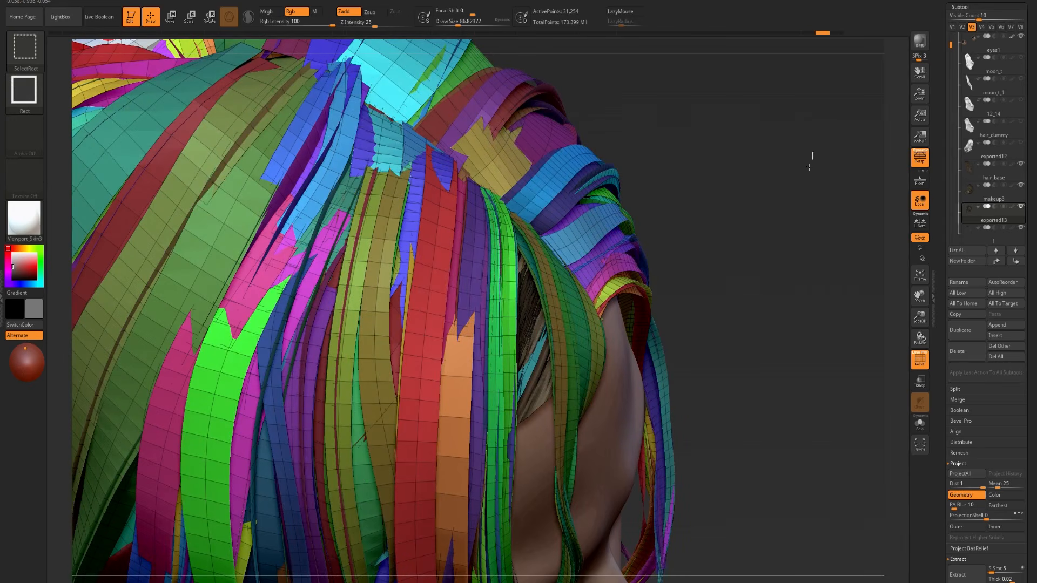
- Show all hidden strips again and review the textured hairstyle from the front without the polyframe
{"action": "left_click", "coordinate": [778, 160], "text": "ctrl+shift"}
{"action": "left_click", "coordinate": [728, 169], "text": "ctrl+shift"}
{"action": "left_click", "coordinate": [728, 169], "text": "ctrl+shift"}
{"action": "key", "text": "shift+f"}
{"action": "key", "text": "shift+f"}
{"action": "left_click", "coordinate": [711, 170], "text": "ctrl+shift"}
{"action": "key", "text": "shift+f"}
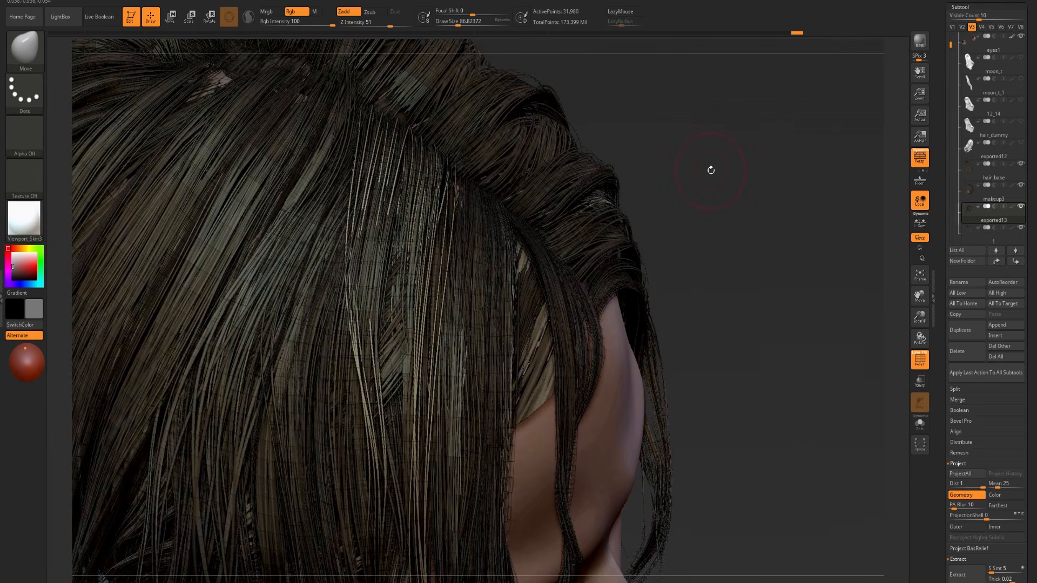
{"action": "key", "text": "shift+f"}
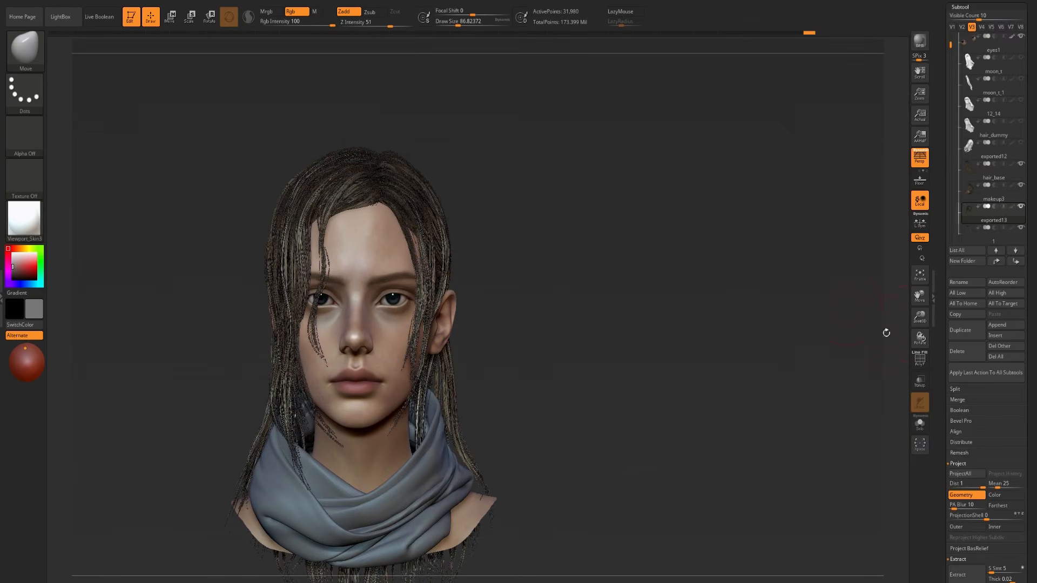
- Morph the exported13 hair to its UV layout and isolate it in Solo mode with the polyframe shown
{"action": "scroll", "coordinate": [941, 301], "scroll_direction": "down", "scroll_amount": 10}
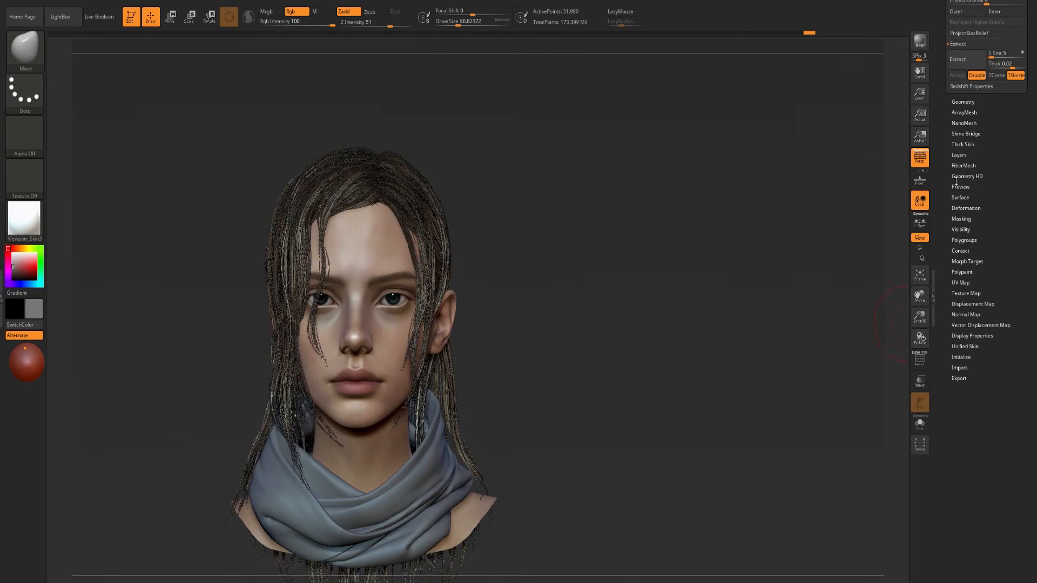
{"action": "key", "text": "shift"}
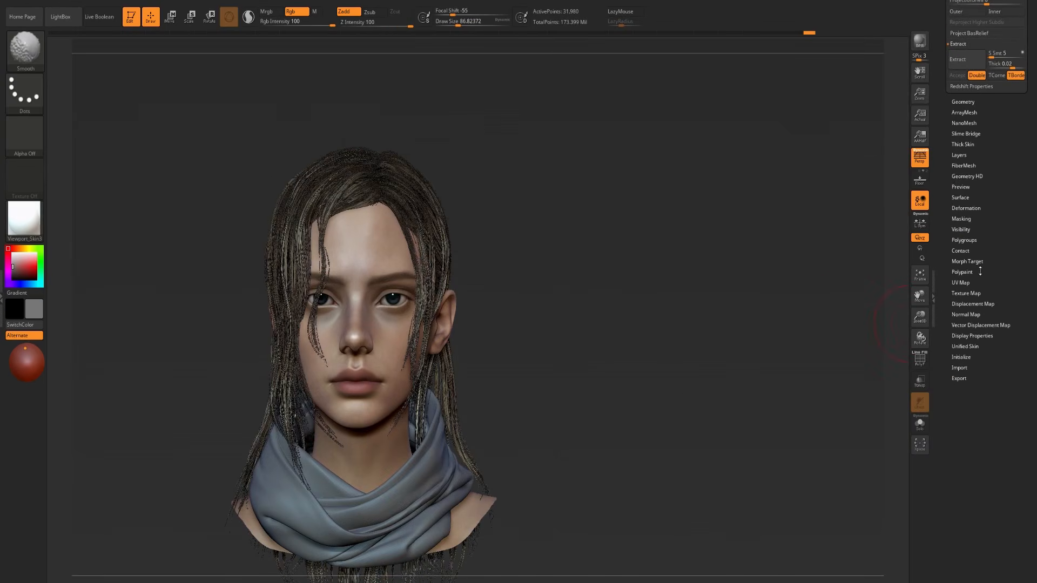
{"action": "left_click", "coordinate": [979, 292]}
{"action": "left_click", "coordinate": [978, 292]}
{"action": "left_click", "coordinate": [967, 282]}
{"action": "left_click", "coordinate": [967, 292]}
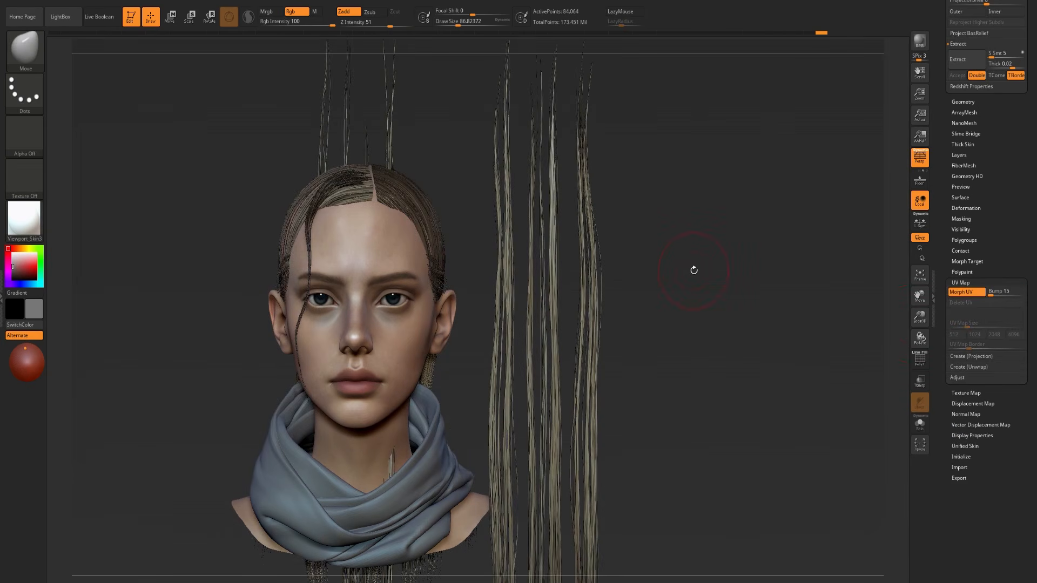
{"action": "left_click", "coordinate": [694, 270]}
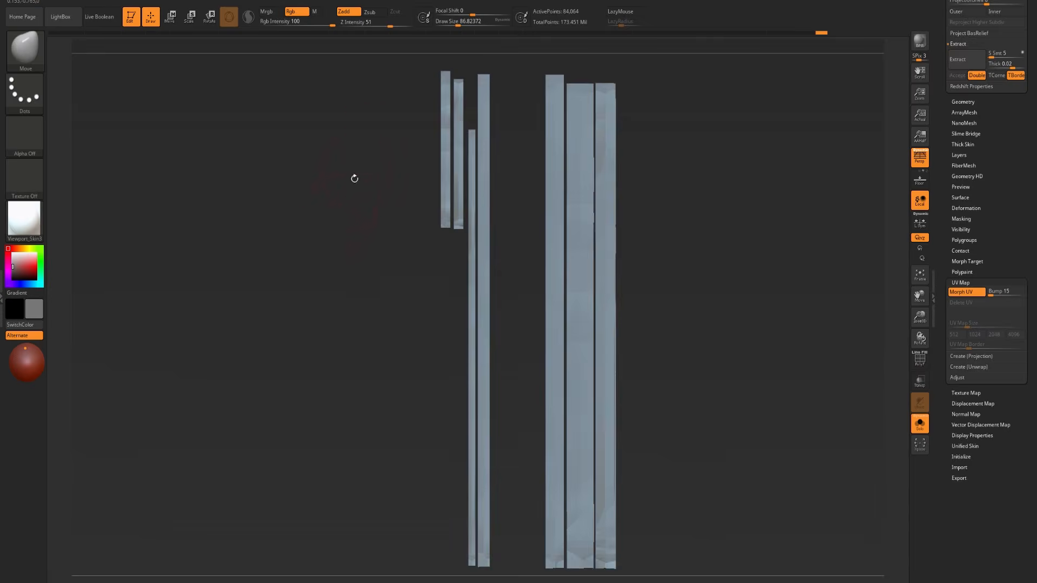
{"action": "key", "text": "shift+f"}
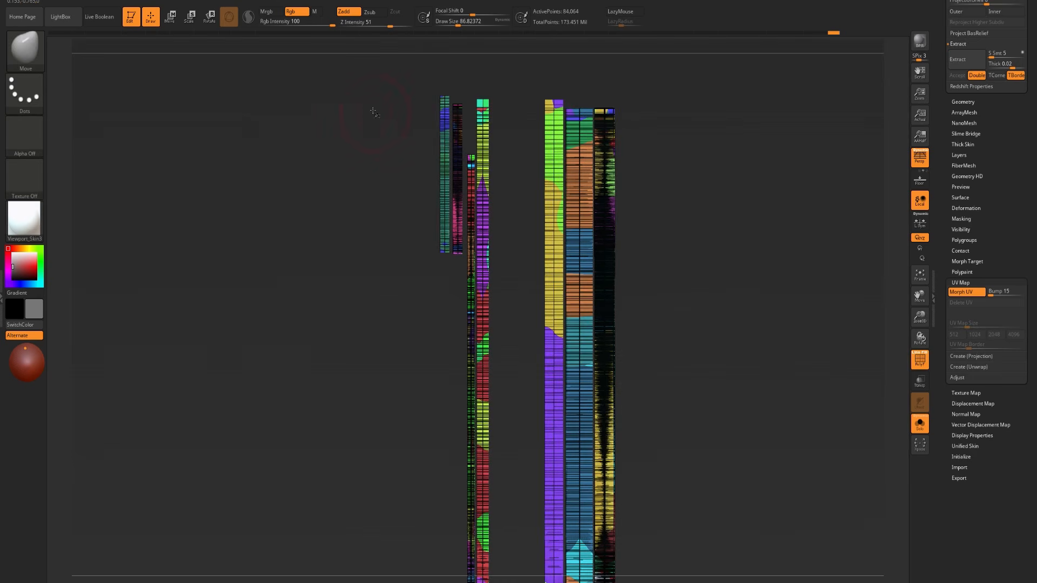
- Hide the two short strips and the thin long strip of the UV layout, and group the remaining strips as one polygroup
{"action": "left_click_drag", "start_coordinate": [366, 72], "coordinate": [475, 582], "text": "ctrl+alt+shift"}
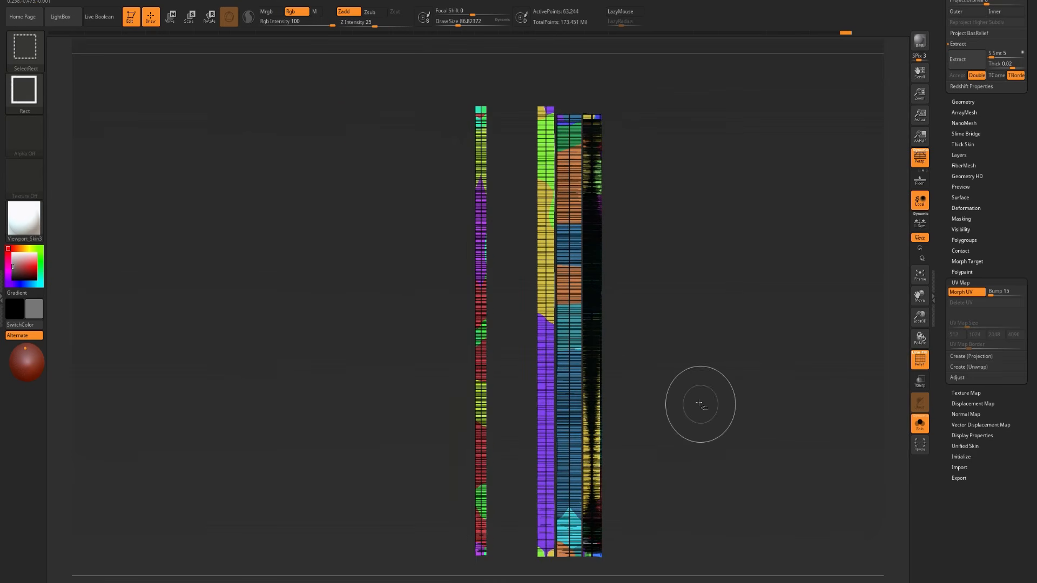
{"action": "key", "text": "shift+f"}
{"action": "key", "text": "shift+f"}
{"action": "key", "text": "ctrl+w"}
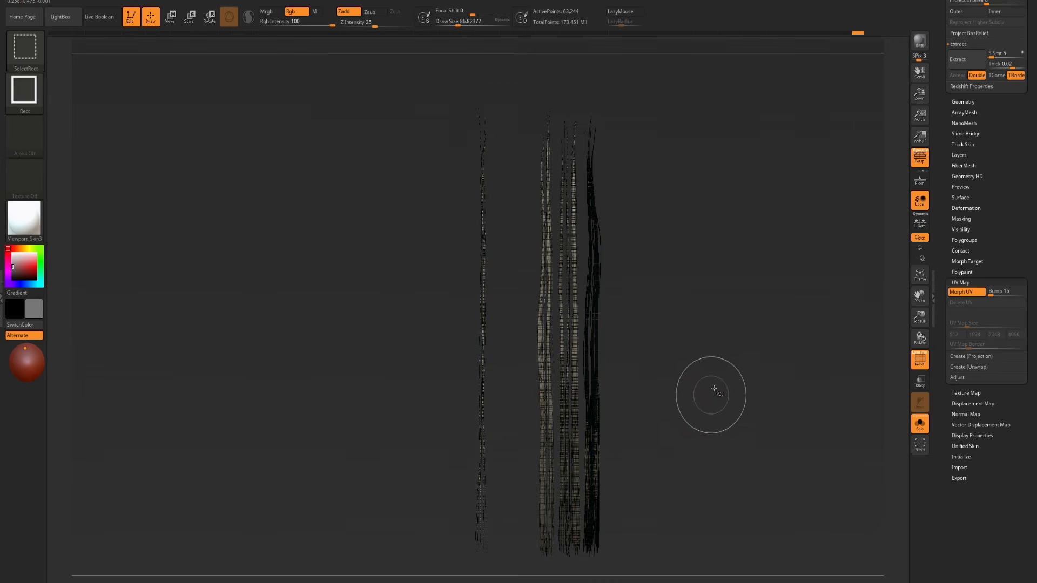
- Invert the visibility and group the two short strips and the thin long strip as a second polygroup
{"action": "left_click", "coordinate": [728, 421], "text": "ctrl+shift"}
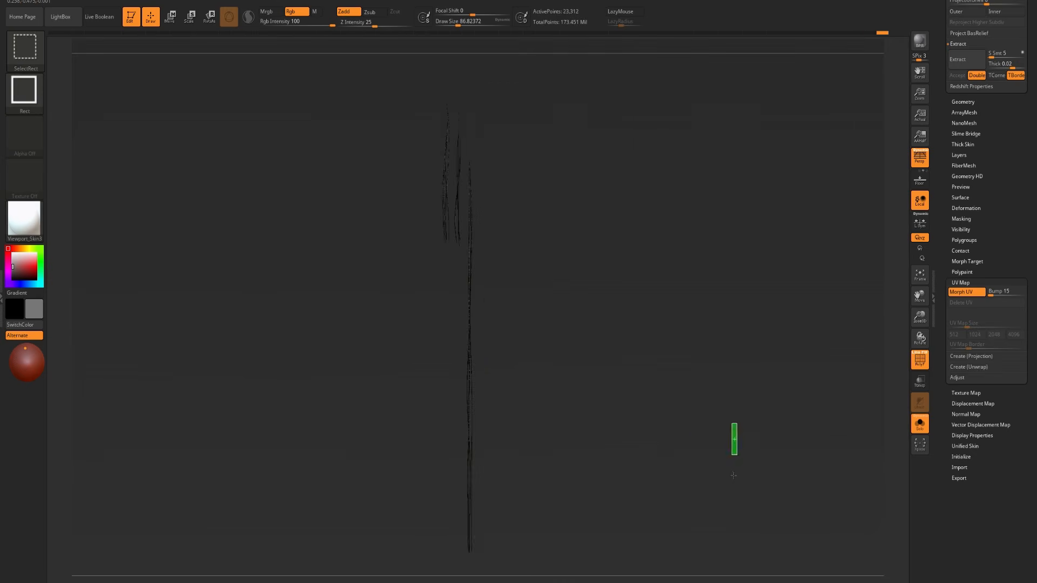
{"action": "left_click_drag", "start_coordinate": [733, 475], "coordinate": [734, 475], "text": "ctrl+shift"}
{"action": "key", "text": "shift+f"}
{"action": "key", "text": "shift+f"}
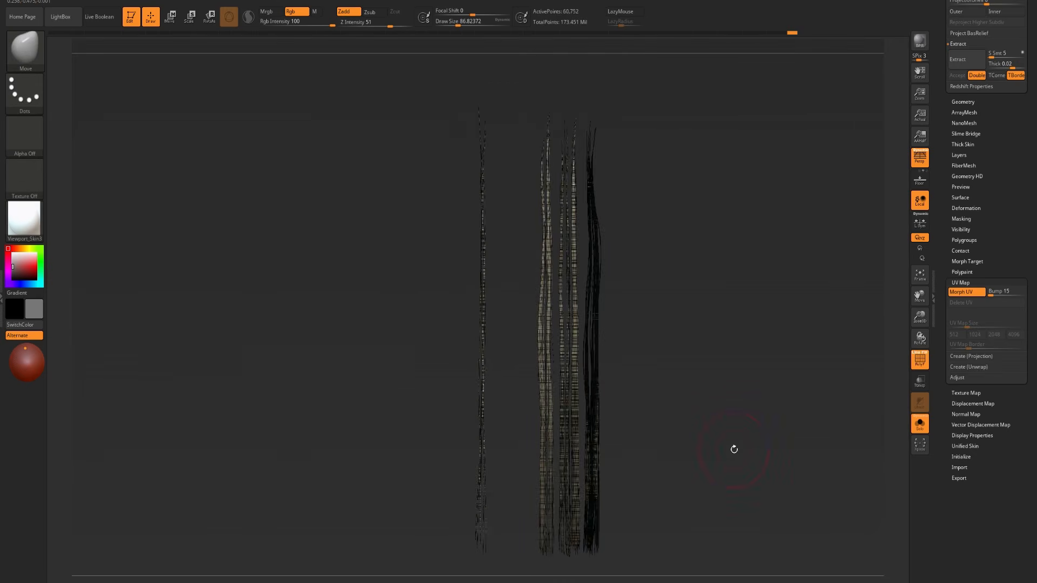
- Show all strips and morph the hair back from the UV layout to its 3D shape
{"action": "left_click", "coordinate": [734, 449], "text": "ctrl+shift"}
{"action": "left_click", "coordinate": [964, 292]}
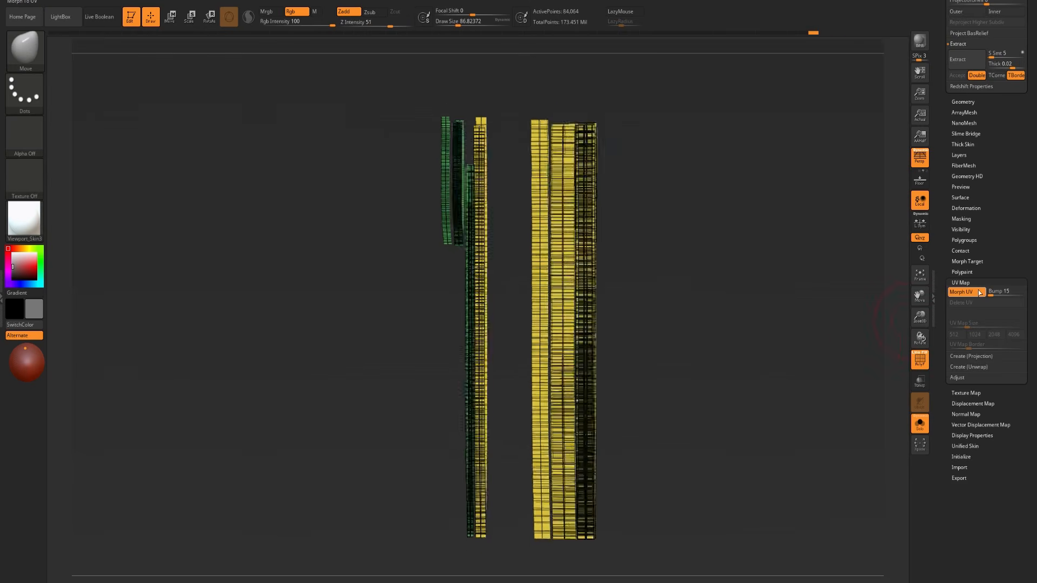
{"action": "left_click_drag", "start_coordinate": [986, 229], "coordinate": [991, 376]}
{"action": "left_click_drag", "start_coordinate": [943, 307], "coordinate": [942, 261]}
{"action": "left_click_drag", "start_coordinate": [671, 345], "coordinate": [783, 426]}
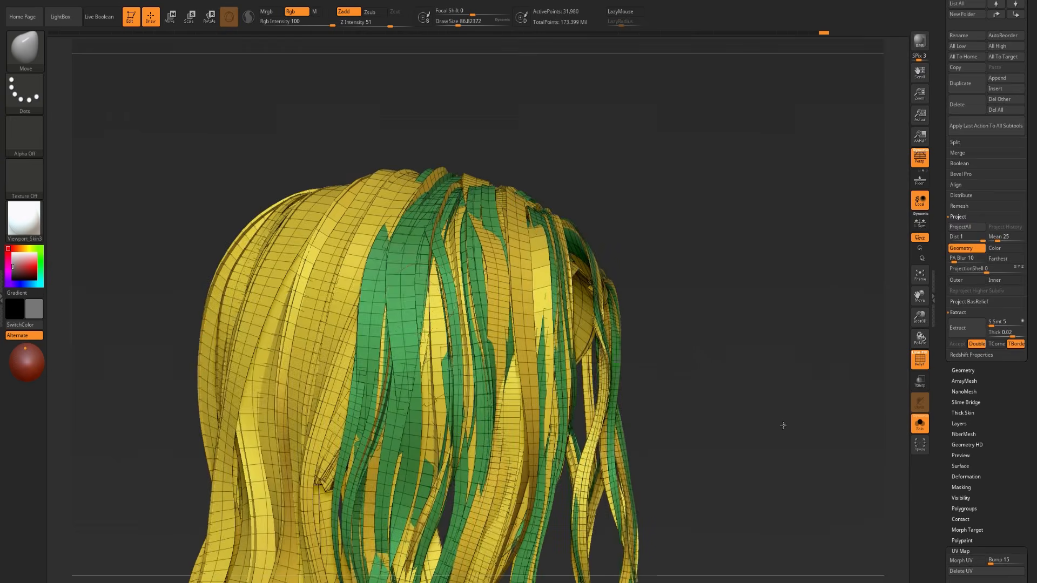
- Isolate the green polygroup to check its strips from the side, and show the whole hair again
{"action": "key", "text": "ctrl+shift"}
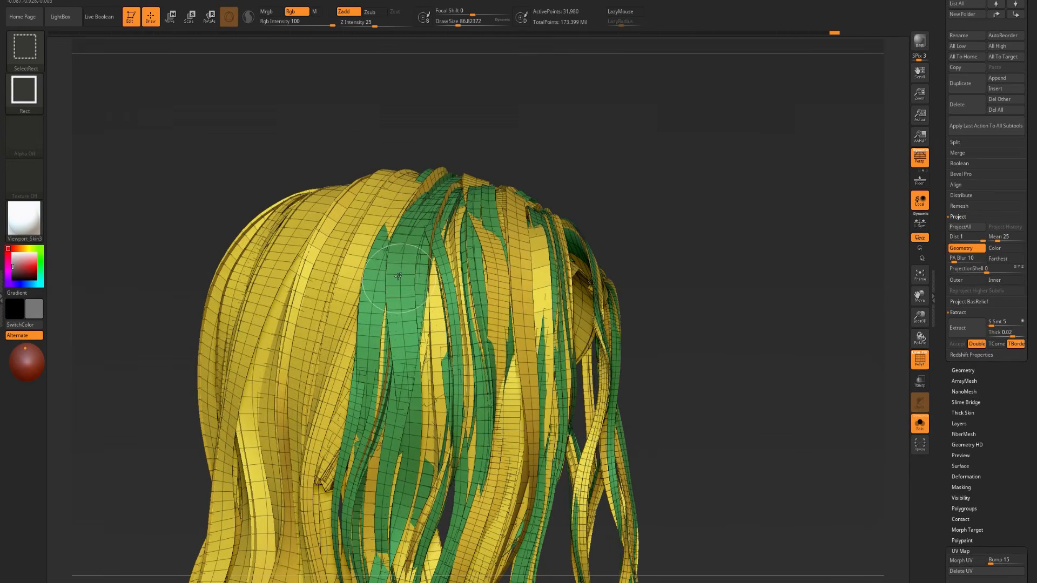
{"action": "left_click", "coordinate": [392, 275], "text": "ctrl+shift"}
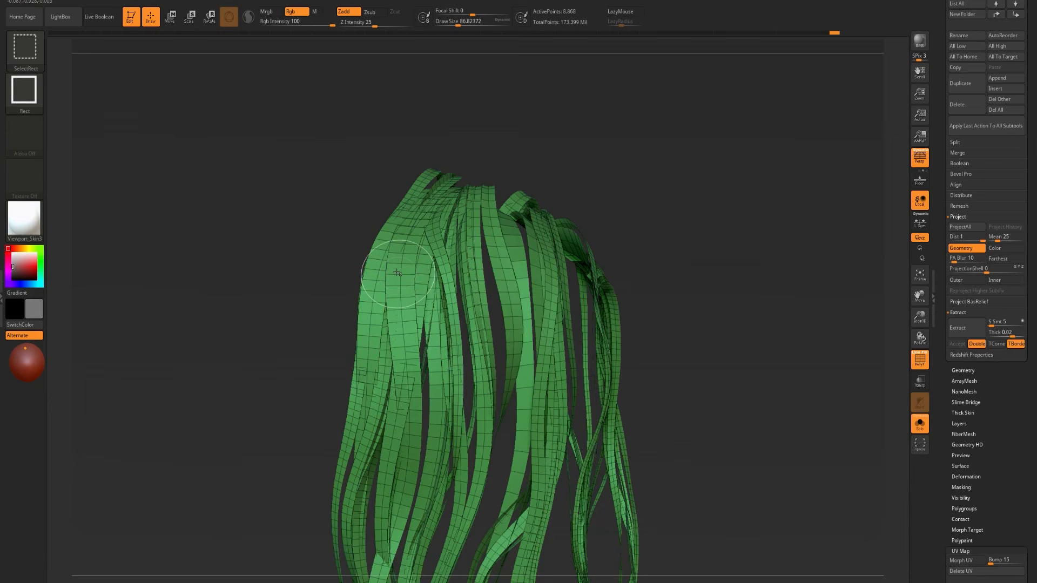
{"action": "left_click_drag", "start_coordinate": [752, 229], "coordinate": [713, 190]}
{"action": "left_click_drag", "start_coordinate": [720, 229], "coordinate": [723, 240], "text": "ctrl+shift"}
{"action": "left_click", "coordinate": [717, 236], "text": "ctrl+shift"}
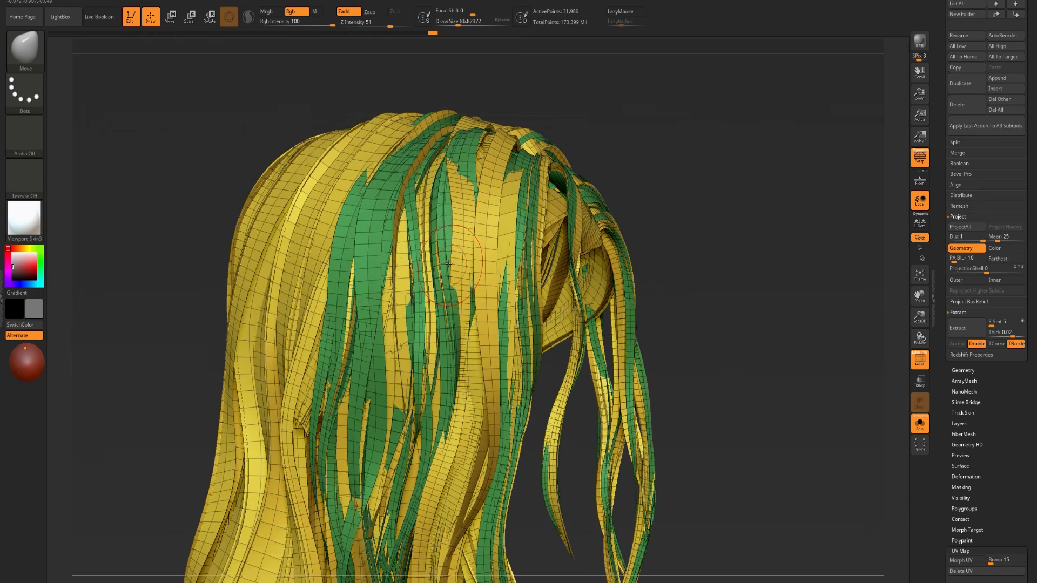
{"action": "key", "text": "ctrl+shift"}
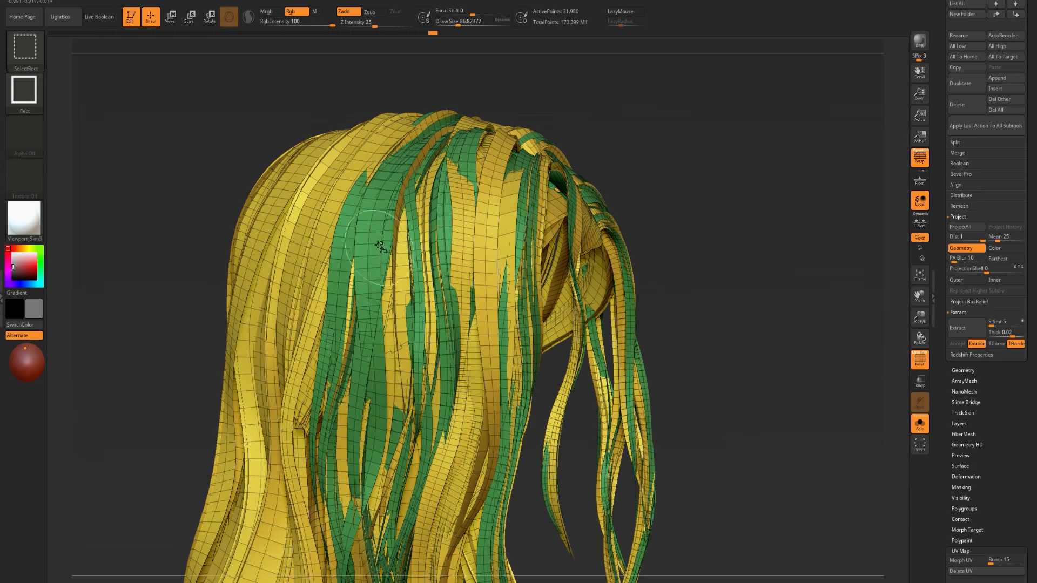
{"action": "left_click", "coordinate": [367, 242], "text": "ctrl+shift"}
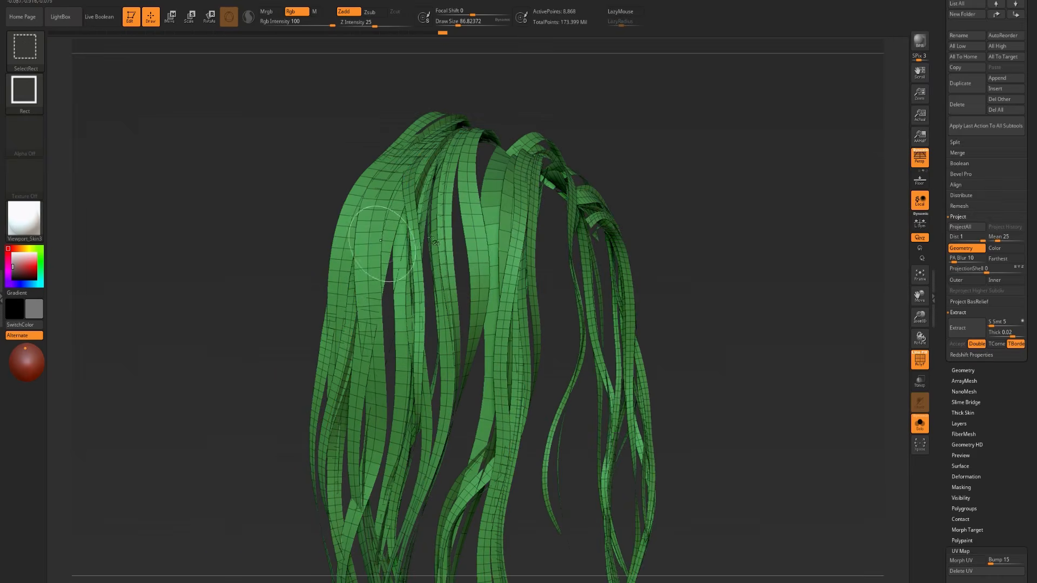
{"action": "mouse_move", "coordinate": [724, 201]}
{"action": "left_mouse_down", "text": "ctrl+shift"}
{"action": "mouse_move", "coordinate": [730, 246]}
{"action": "mouse_move", "coordinate": [725, 195]}
{"action": "mouse_move", "coordinate": [731, 229]}
{"action": "mouse_move", "coordinate": [746, 220]}
{"action": "mouse_move", "coordinate": [729, 207]}
{"action": "mouse_move", "coordinate": [735, 215]}
{"action": "left_mouse_up", "text": "ctrl+shift"}
- Isolate the yellow polygroup, mask its strips, and bring the green strips back into view unmasked
{"action": "key", "text": "ctrl+shift+z"}
{"action": "key", "text": "ctrl+z"}
{"action": "key", "text": "ctrl+shift+z"}
{"action": "left_click", "coordinate": [734, 233], "text": "ctrl+shift"}
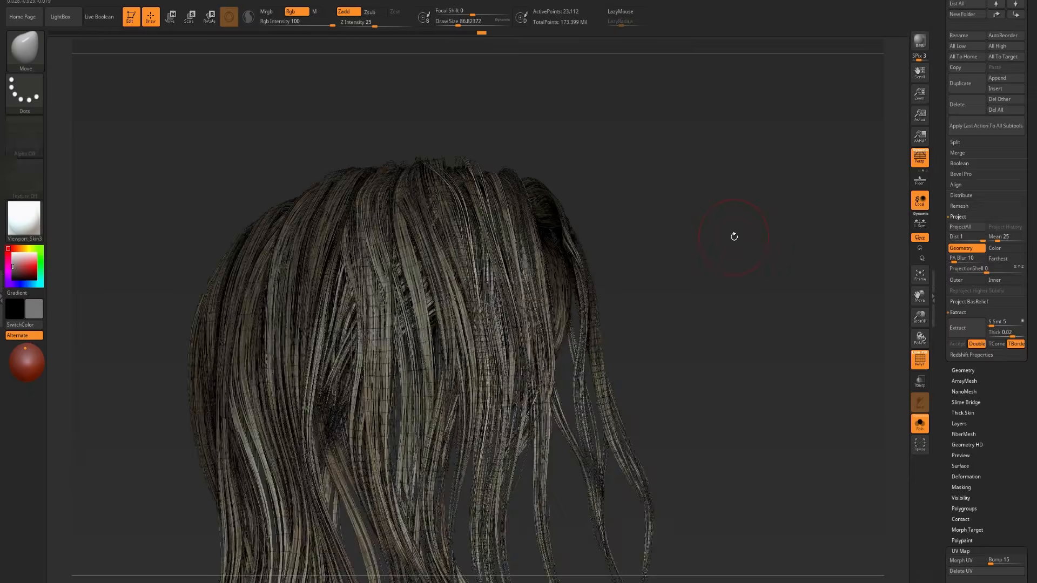
{"action": "left_click", "coordinate": [732, 236], "text": "ctrl+shift"}
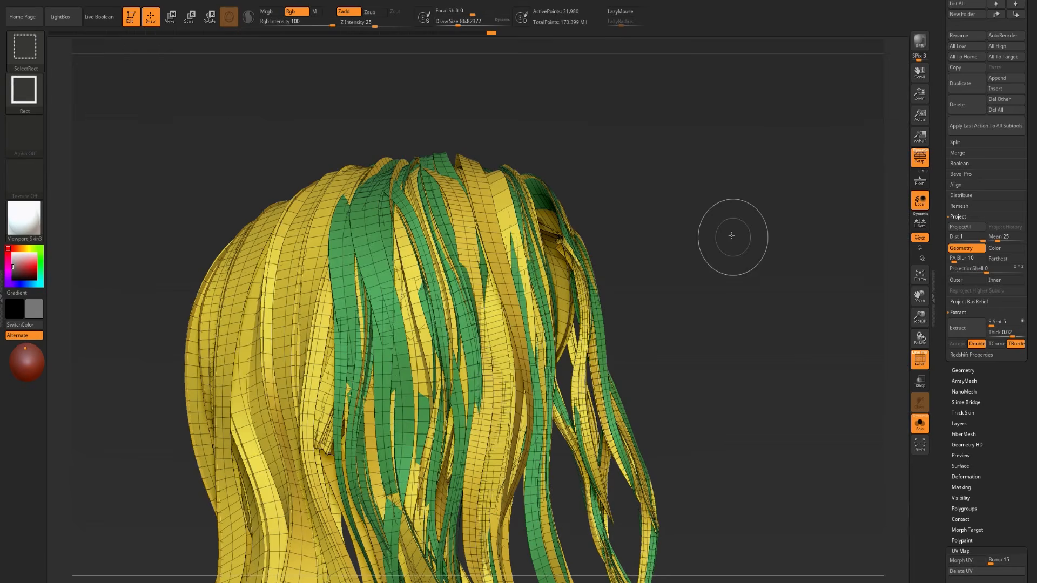
{"action": "key", "text": "ctrl+z"}
{"action": "left_click", "coordinate": [731, 236], "text": "ctrl"}
{"action": "left_click", "coordinate": [730, 236], "text": "ctrl+shift"}
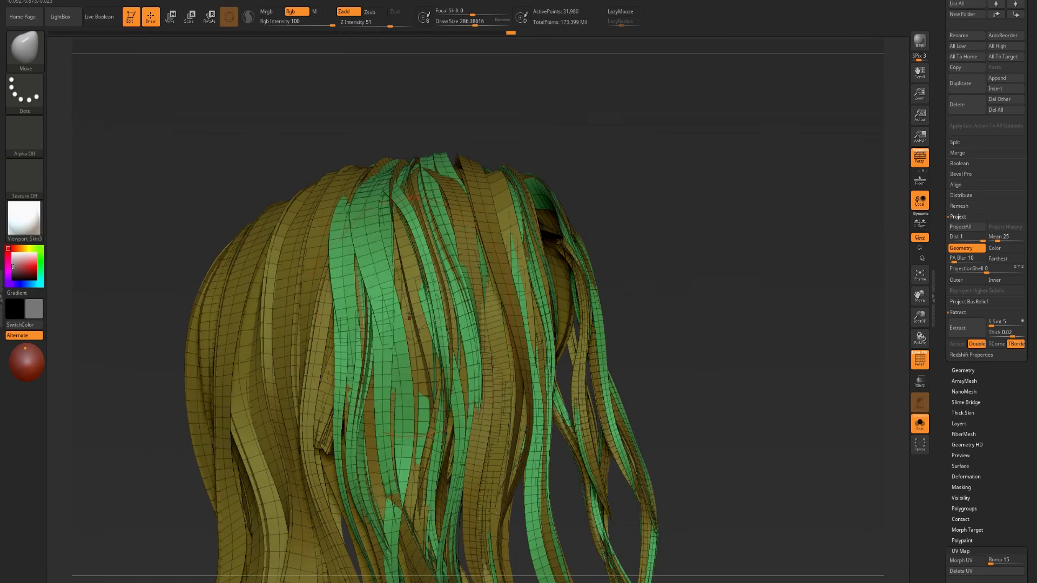
- Reshape the unmasked green strips over the side and crown with the Move brush, and clear the mask
{"action": "left_click_drag", "start_coordinate": [409, 315], "coordinate": [401, 308]}
{"action": "mouse_move", "coordinate": [426, 251]}
{"action": "left_mouse_down"}
{"action": "mouse_move", "coordinate": [403, 214]}
{"action": "mouse_move", "coordinate": [390, 217]}
{"action": "left_mouse_up"}
{"action": "left_click_drag", "start_coordinate": [416, 361], "coordinate": [422, 369]}
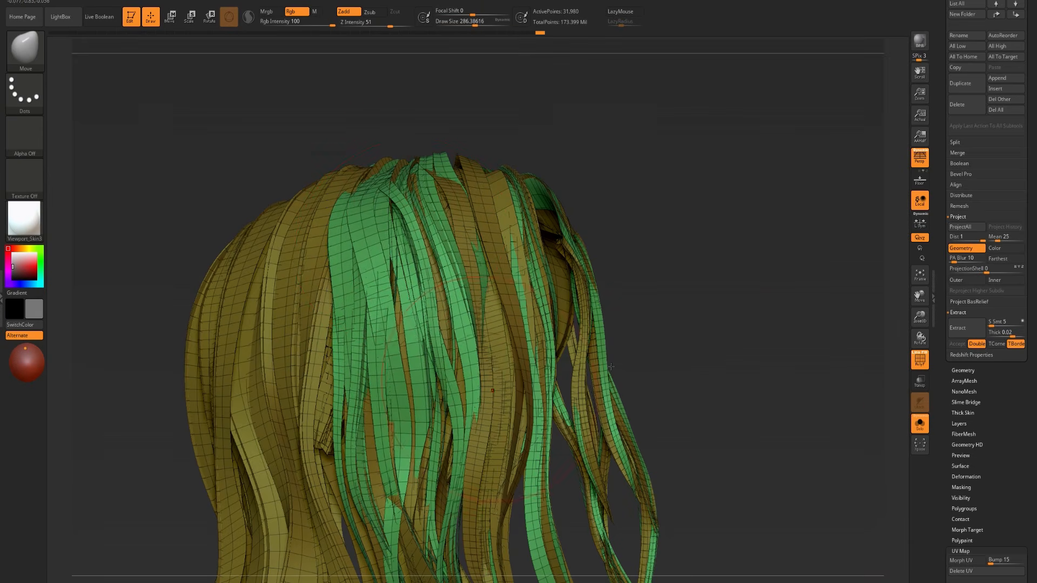
{"action": "left_click_drag", "start_coordinate": [666, 349], "coordinate": [664, 310], "text": "alt"}
{"action": "mouse_move", "coordinate": [437, 229]}
{"action": "left_mouse_down"}
{"action": "mouse_move", "coordinate": [444, 225]}
{"action": "mouse_move", "coordinate": [431, 211]}
{"action": "left_mouse_up"}
{"action": "left_click_drag", "start_coordinate": [427, 174], "coordinate": [434, 169]}
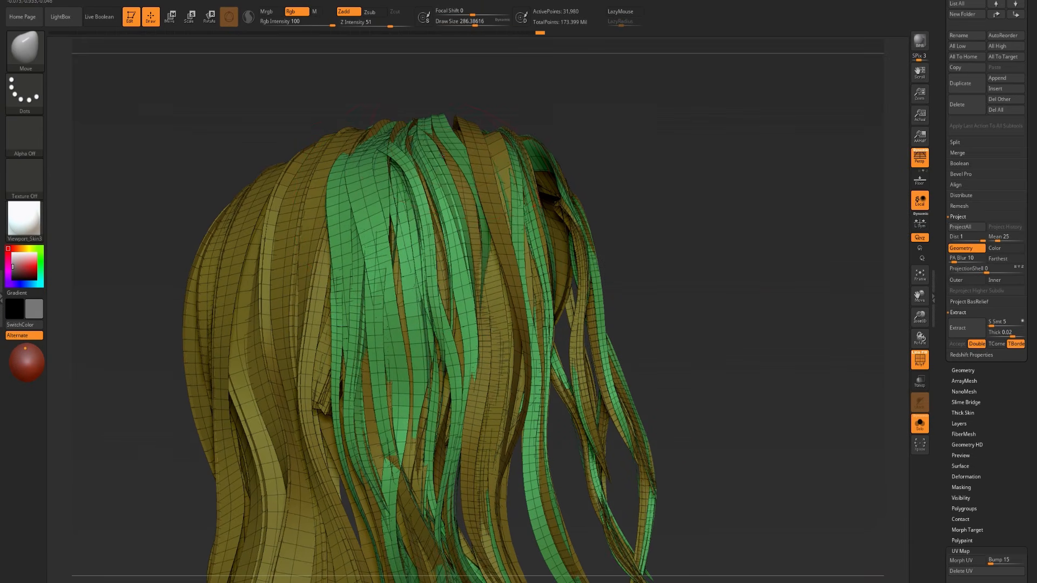
{"action": "mouse_move", "coordinate": [644, 190]}
{"action": "left_mouse_down", "text": "alt"}
{"action": "mouse_move", "coordinate": [669, 274]}
{"action": "mouse_move", "coordinate": [647, 275]}
{"action": "left_mouse_up", "text": "alt"}
{"action": "mouse_move", "coordinate": [768, 291]}
{"action": "left_mouse_down", "text": "ctrl"}
{"action": "mouse_move", "coordinate": [761, 342]}
{"action": "mouse_move", "coordinate": [734, 320]}
{"action": "left_mouse_up", "text": "ctrl"}
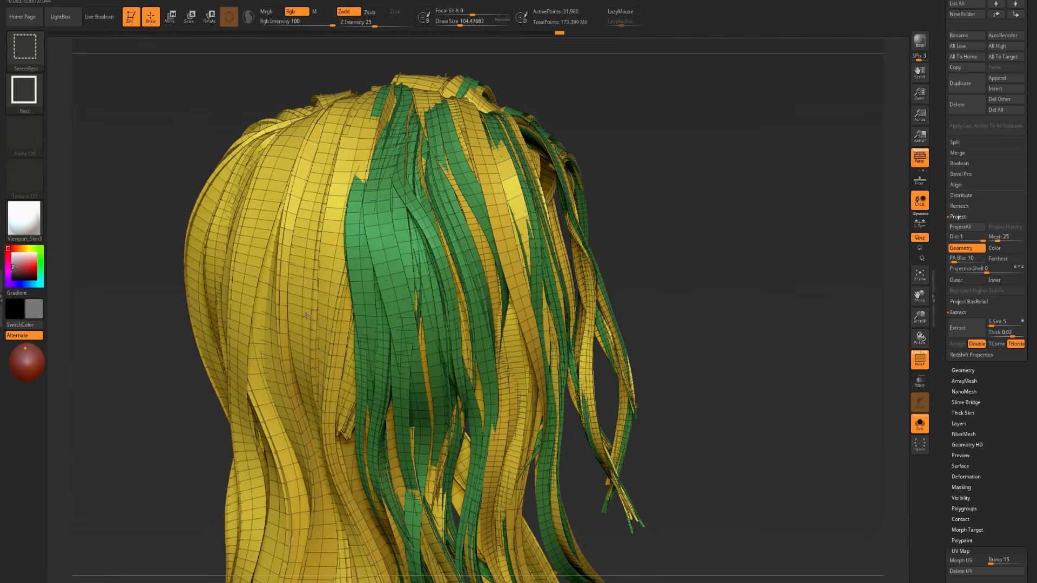
- Split the yellow and green polygroups into separate subtools and select the green hair
{"action": "left_click", "coordinate": [309, 337], "text": "ctrl+shift"}
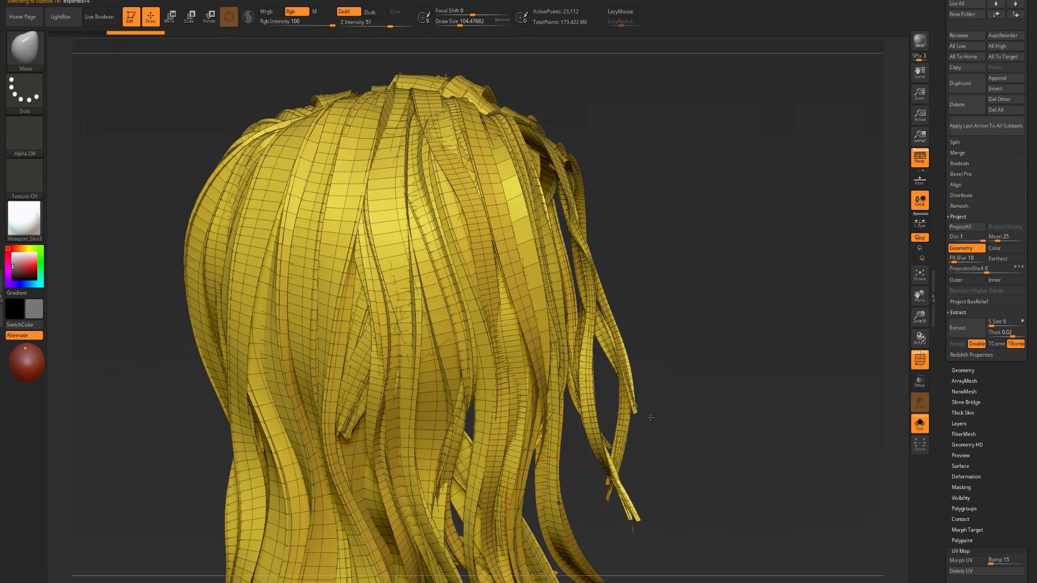
{"action": "left_click", "coordinate": [734, 319], "text": "ctrl+shift"}
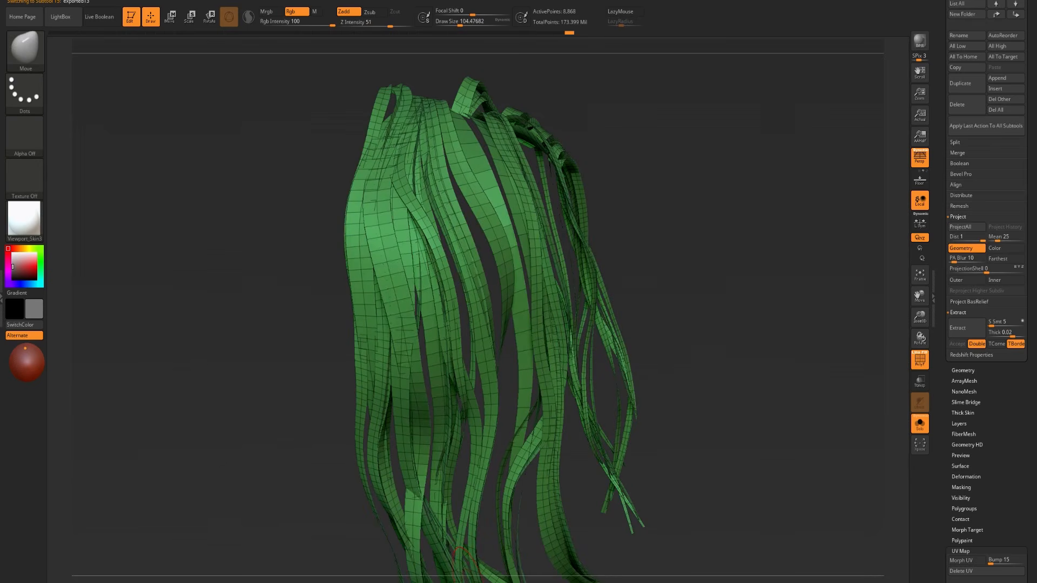
- Leave Solo mode, hide the exported13 subtool, and select the yellow hair on the head
{"action": "scroll", "coordinate": [950, 313], "scroll_direction": "up", "scroll_amount": 5}
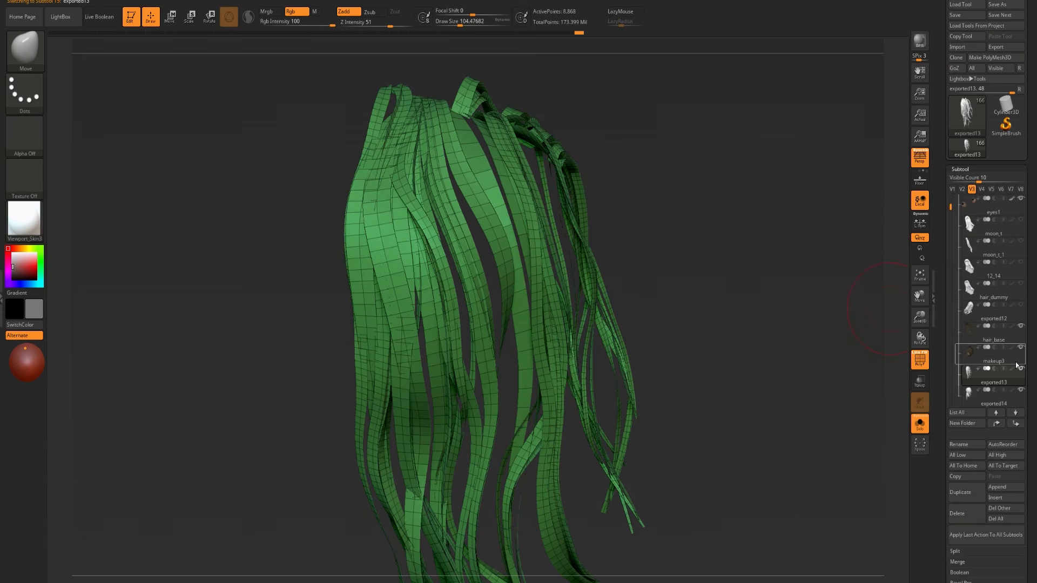
{"action": "mouse_move", "coordinate": [1016, 378]}
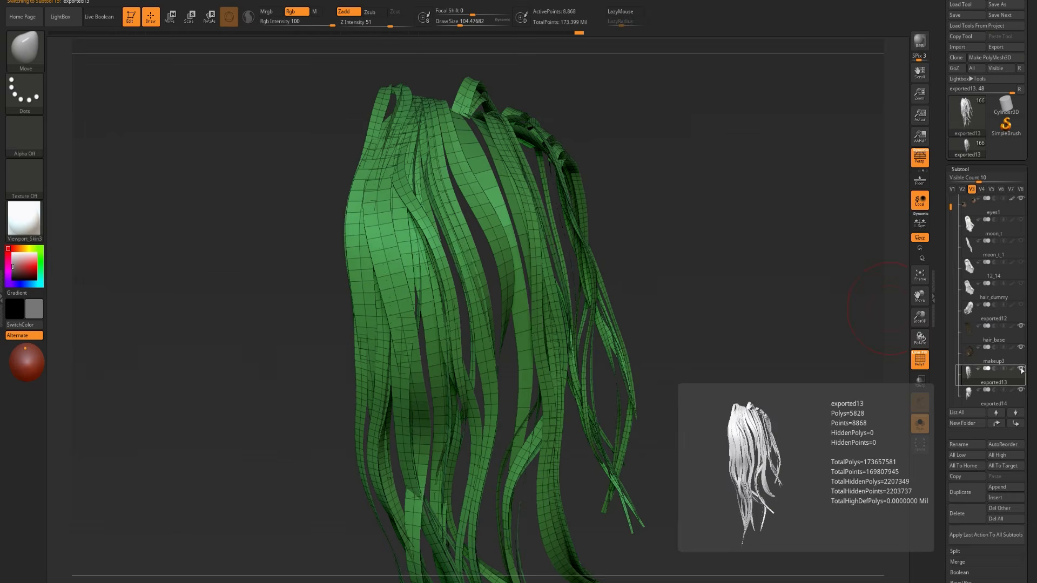
{"action": "left_click", "coordinate": [994, 352]}
{"action": "left_click", "coordinate": [530, 260], "text": "alt"}
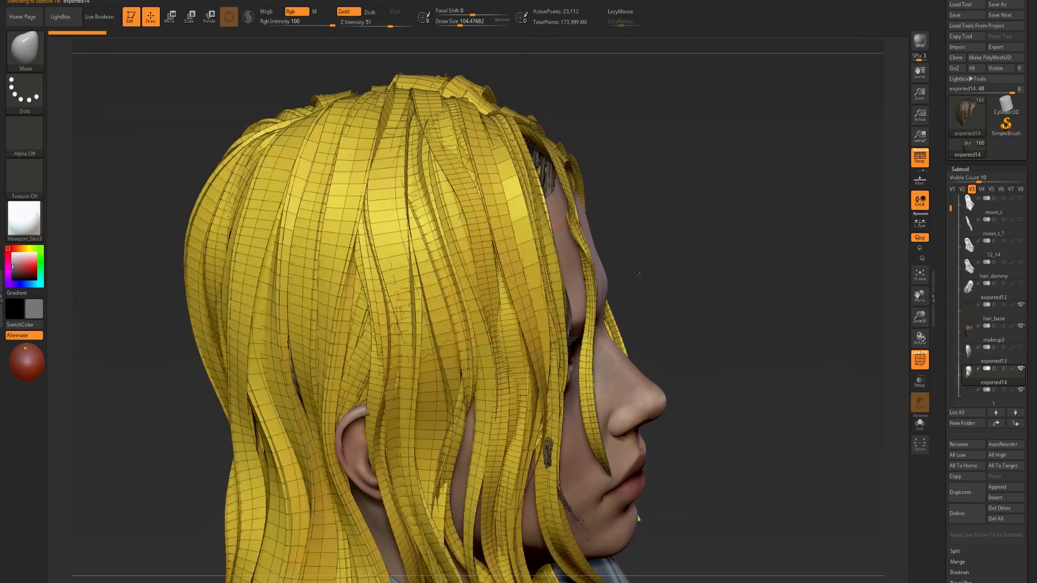
- Hide the makeup3 subtool and nudge the exported14 hair strips beside the temple with the Move brush
{"action": "key", "text": "shift+f"}
{"action": "left_click_drag", "start_coordinate": [718, 261], "coordinate": [647, 381]}
{"action": "left_click_drag", "start_coordinate": [723, 358], "coordinate": [886, 361]}
{"action": "left_click", "coordinate": [1021, 326]}
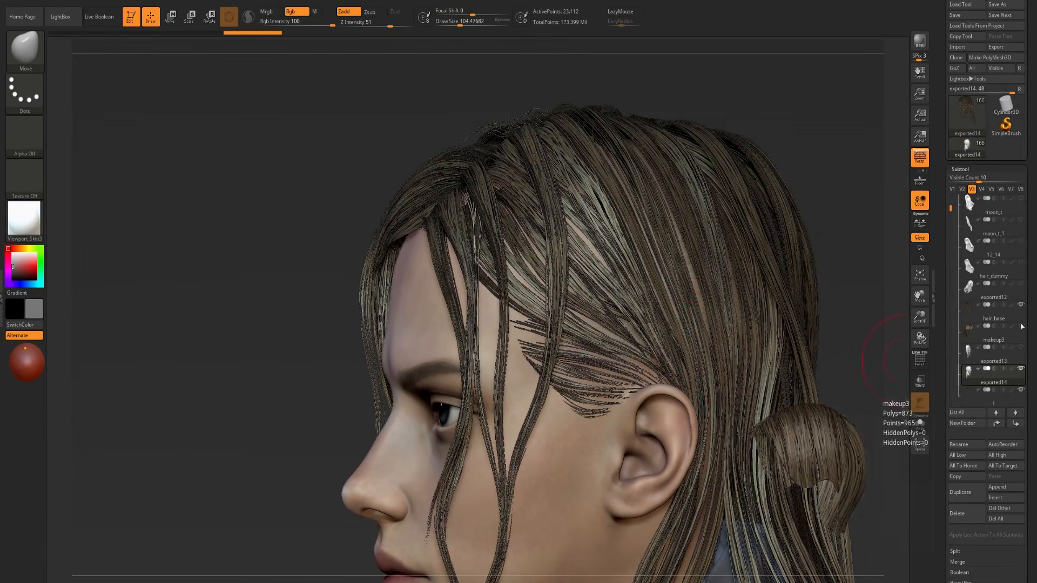
{"action": "left_click_drag", "start_coordinate": [300, 354], "coordinate": [397, 328]}
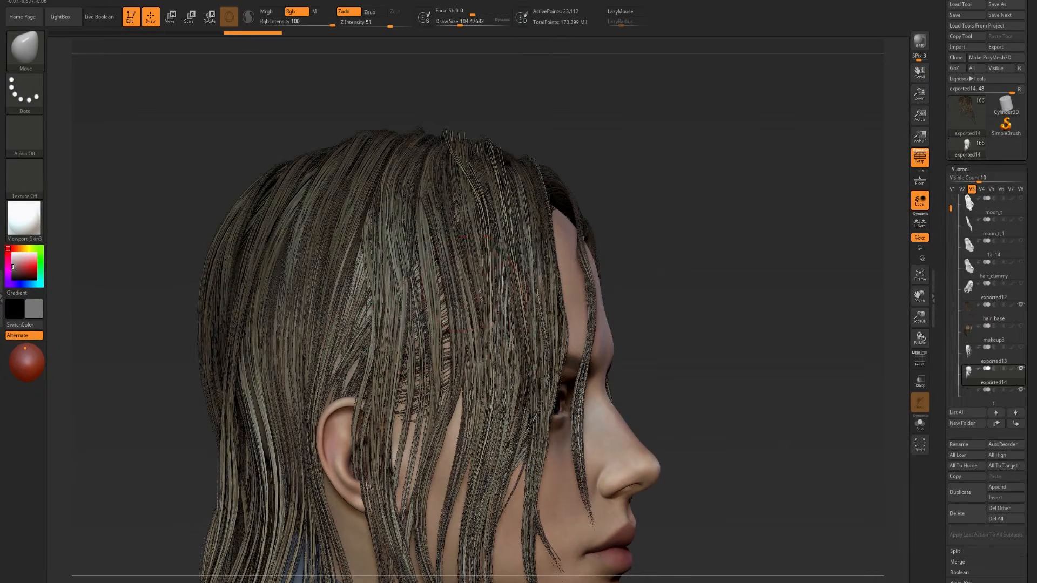
{"action": "left_click_drag", "start_coordinate": [645, 282], "coordinate": [672, 251]}
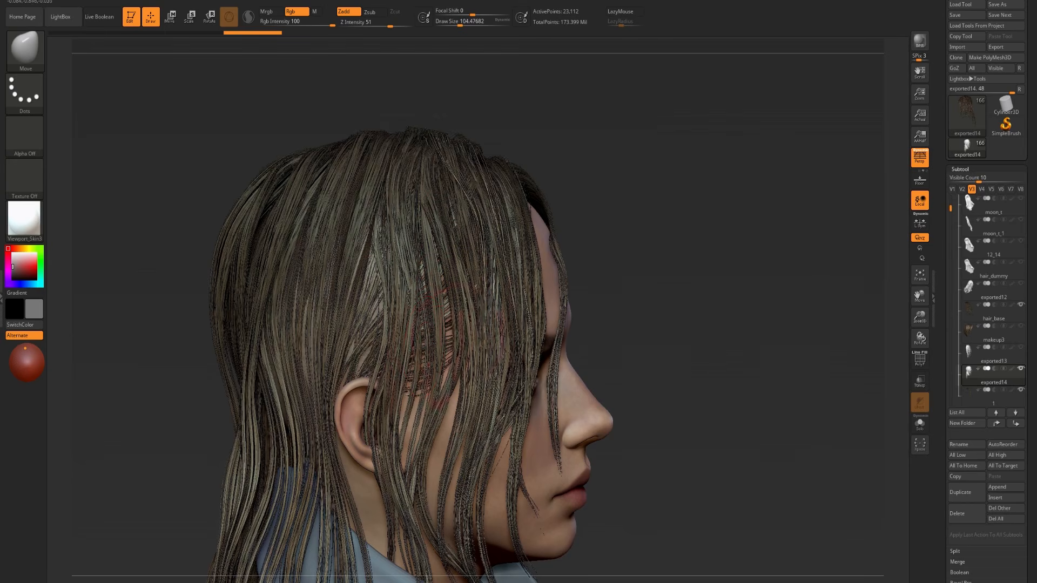
{"action": "left_click_drag", "start_coordinate": [536, 257], "coordinate": [558, 201]}
{"action": "left_click_drag", "start_coordinate": [814, 234], "coordinate": [554, 267]}
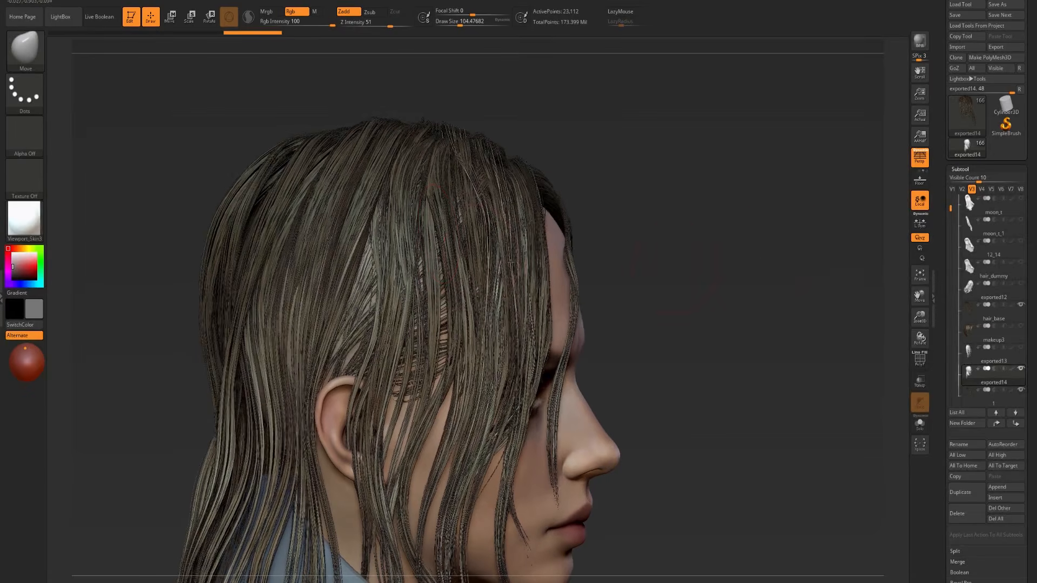
- Give each hair strip its own polygroup with Auto Groups by topology continuity
{"action": "key", "text": "shift+d"}
{"action": "key", "text": "shift+f"}
{"action": "right_click_drag", "start_coordinate": [706, 225], "coordinate": [734, 196], "text": "ctrl"}
{"action": "key", "text": "shift+f"}
{"action": "key", "text": "shift+f"}
{"action": "key", "text": "shift+f"}
{"action": "key", "text": "shift+d"}
{"action": "left_click_drag", "start_coordinate": [782, 248], "coordinate": [588, 429]}
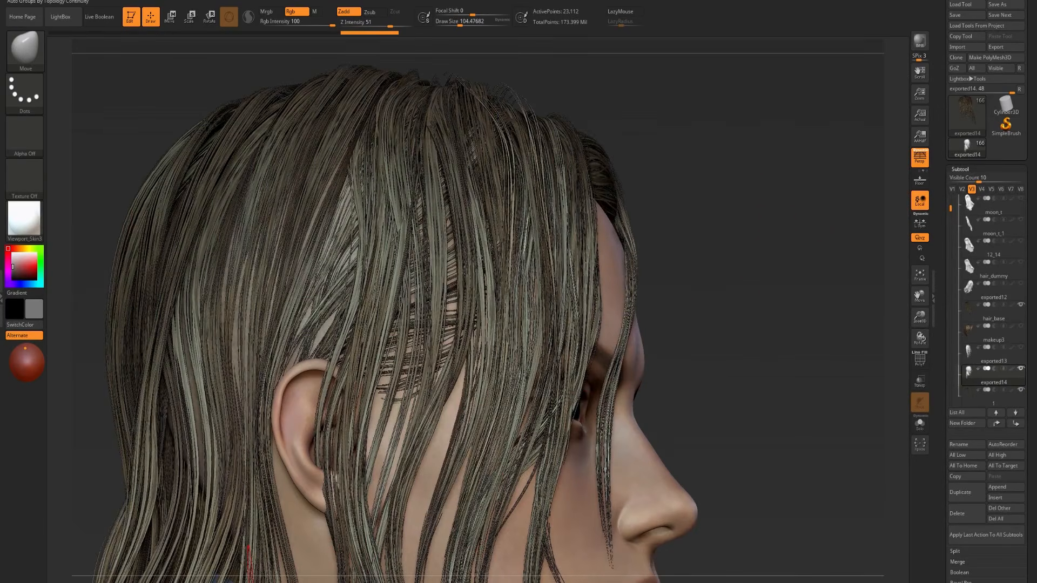
{"action": "right_click_drag", "start_coordinate": [738, 267], "coordinate": [683, 283], "text": "ctrl"}
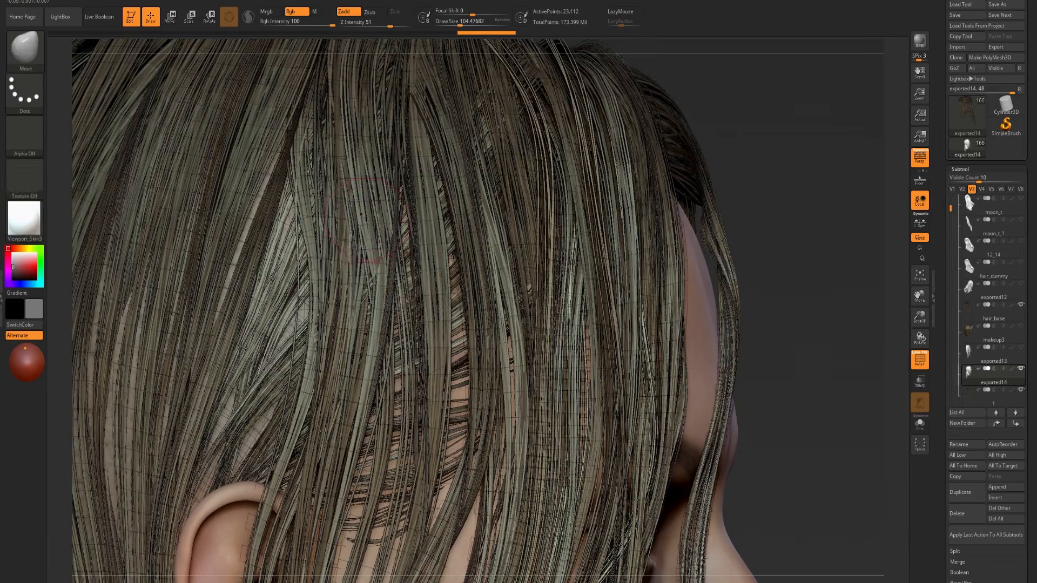
- Mask everything except the wide dark green strip above the ear, keeping all the hair visible
{"action": "key", "text": "shift+f"}
{"action": "left_click", "coordinate": [365, 221], "text": "ctrl+shift"}
{"action": "left_click", "coordinate": [790, 218], "text": "ctrl"}
{"action": "left_click", "coordinate": [791, 218], "text": "ctrl+shift"}
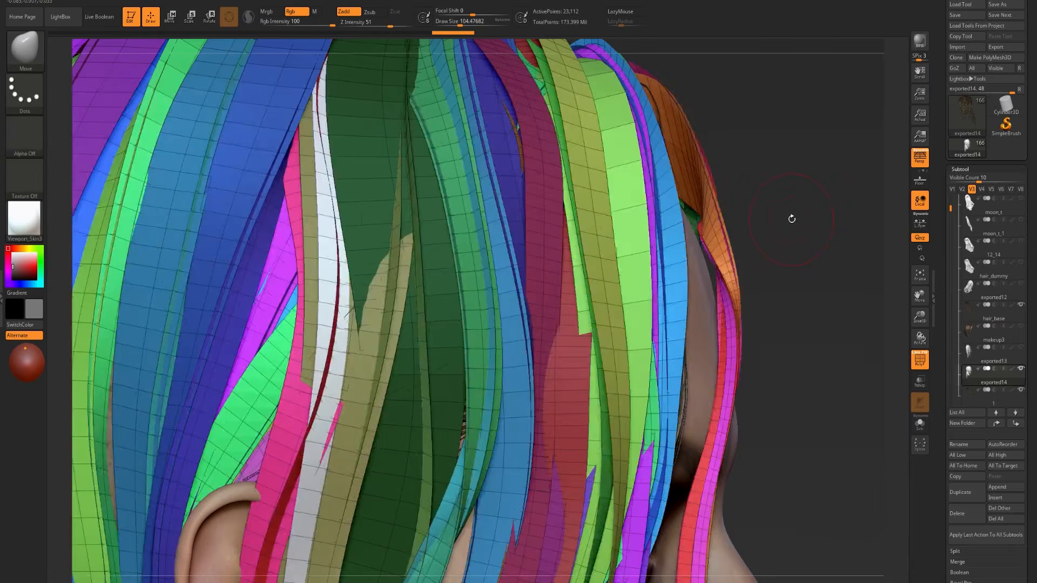
{"action": "key", "text": "shift+f"}
{"action": "right_click_drag", "start_coordinate": [814, 218], "coordinate": [787, 169], "text": "ctrl"}
{"action": "left_click", "coordinate": [785, 190], "text": "ctrl"}
- Enlarge the Move brush to about 344, reshape the unmasked strip over the temple, and undo the last change
{"action": "key", "text": "s"}
{"action": "left_click_drag", "start_coordinate": [414, 205], "coordinate": [426, 204]}
{"action": "left_click", "coordinate": [652, 203], "text": "ctrl"}
{"action": "key", "text": "s"}
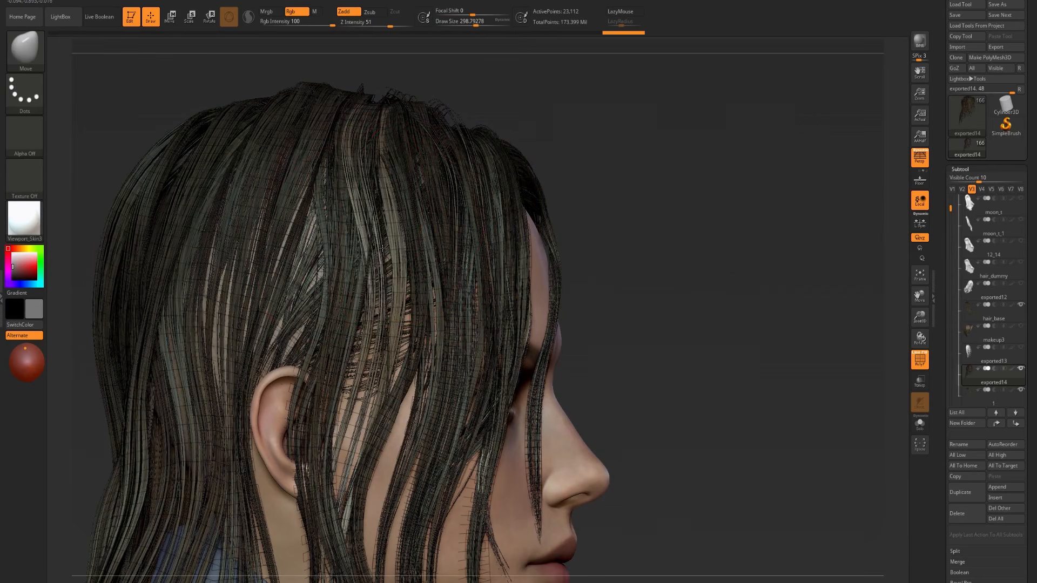
{"action": "left_click_drag", "start_coordinate": [375, 300], "coordinate": [374, 289]}
{"action": "key", "text": "s"}
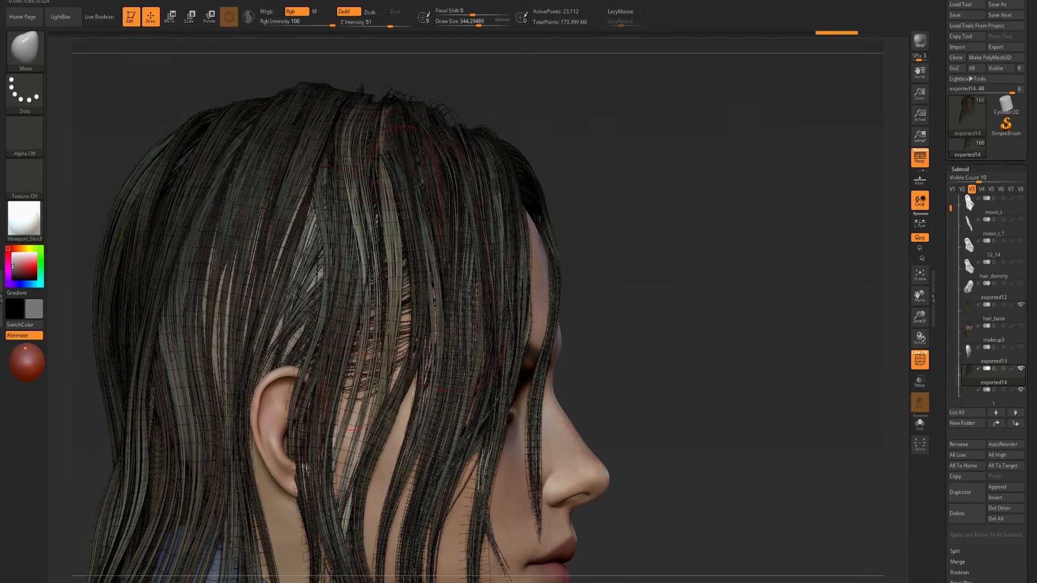
{"action": "right_click_drag", "start_coordinate": [699, 202], "coordinate": [751, 205]}
{"action": "left_click", "coordinate": [647, 239], "text": "ctrl"}
{"action": "left_click", "coordinate": [665, 249], "text": "ctrl"}
{"action": "right_click_drag", "start_coordinate": [681, 249], "coordinate": [649, 252]}
{"action": "key", "text": "ctrl+z"}
- Set the Move brush size to about 163 and switch the mask between the wide strip and the surrounding hair
{"action": "key", "text": "s"}
{"action": "left_click_drag", "start_coordinate": [426, 268], "coordinate": [413, 268]}
{"action": "left_click", "coordinate": [633, 221], "text": "ctrl"}
{"action": "left_click", "coordinate": [648, 213], "text": "ctrl"}
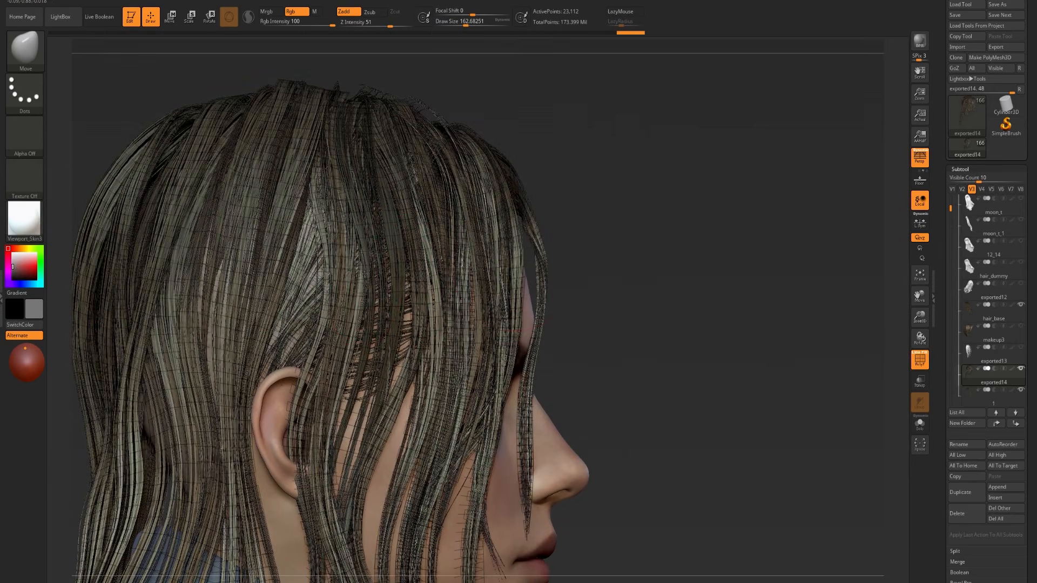
{"action": "left_click", "coordinate": [718, 286], "text": "ctrl"}
{"action": "key", "text": "shift+f"}
{"action": "mouse_move", "coordinate": [715, 280]}
{"action": "right_mouse_down"}
{"action": "mouse_move", "coordinate": [664, 282]}
{"action": "mouse_move", "coordinate": [699, 281]}
{"action": "right_mouse_up"}
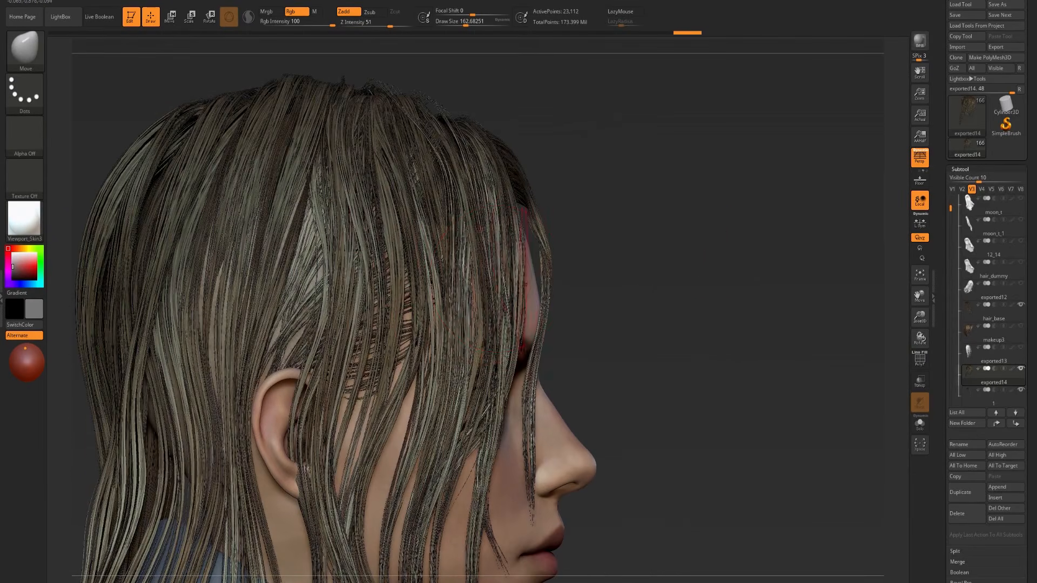
- Reduce the brush size to about 59 and show the unmasked hair's polygroups with the wireframe
{"action": "key", "text": "shift"}
{"action": "key", "text": "shift+d"}
{"action": "right_click_drag", "start_coordinate": [639, 273], "coordinate": [681, 236], "text": "alt"}
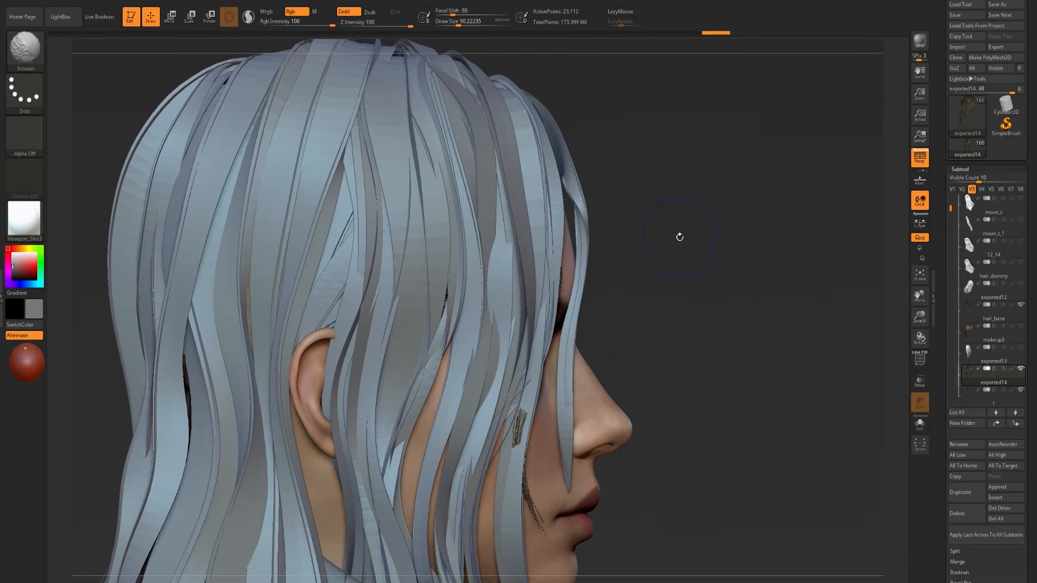
{"action": "key", "text": "shift+f"}
{"action": "key", "text": "s"}
{"action": "left_click_drag", "start_coordinate": [680, 241], "coordinate": [676, 242]}
{"action": "mouse_move", "coordinate": [690, 187]}
{"action": "right_mouse_down", "text": "alt"}
{"action": "mouse_move", "coordinate": [679, 190]}
{"action": "mouse_move", "coordinate": [699, 193]}
{"action": "mouse_move", "coordinate": [707, 216]}
{"action": "mouse_move", "coordinate": [687, 218]}
{"action": "mouse_move", "coordinate": [696, 220]}
{"action": "right_mouse_up", "text": "alt"}
{"action": "key", "text": "ctrl+w"}
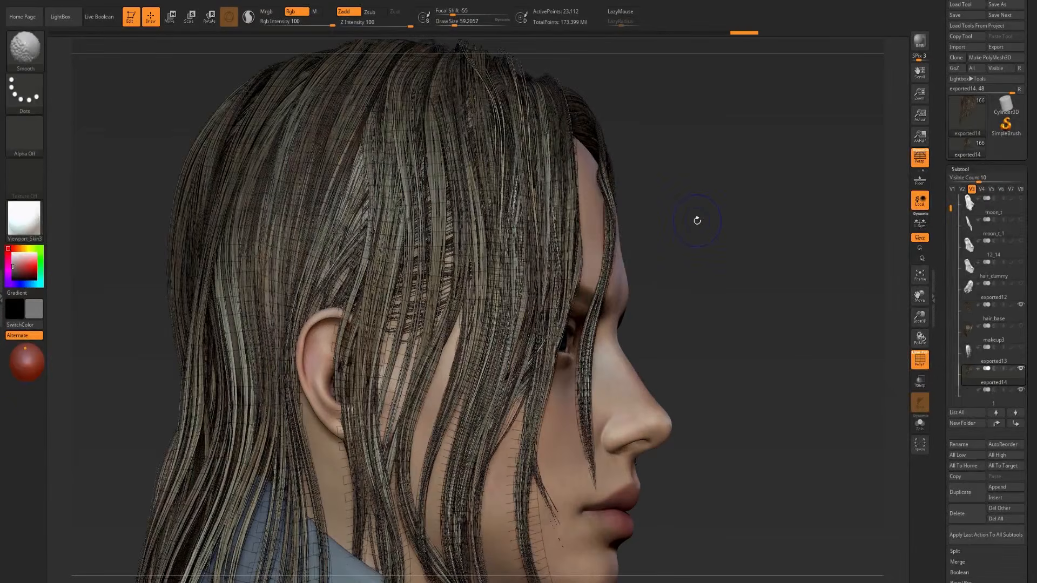
{"action": "key", "text": "shift+f"}
{"action": "key", "text": "shift+f"}
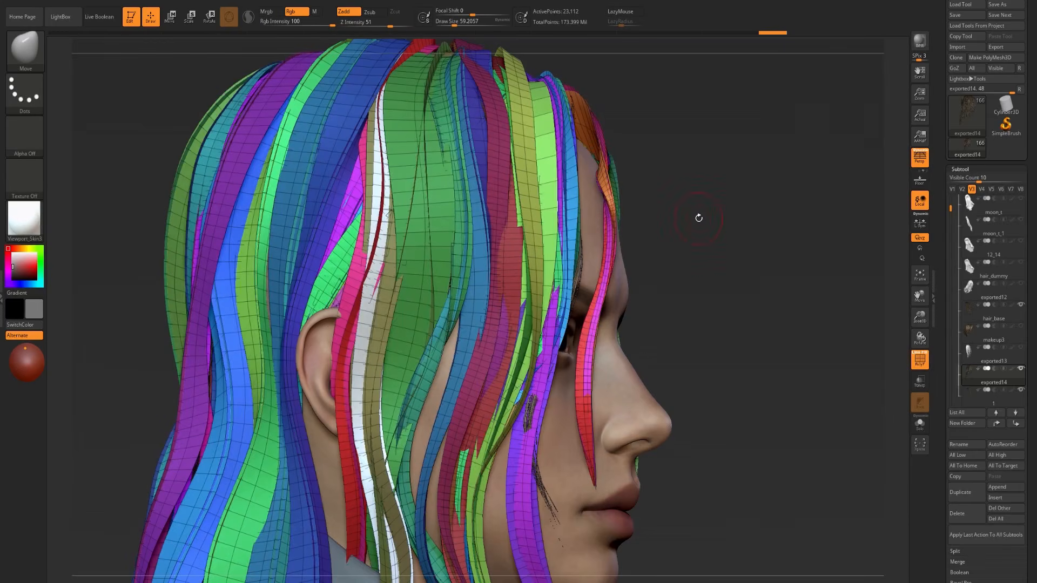
- Isolate single strips near the front parting to examine them, and bring all the hair back
{"action": "key", "text": "ctrl+w"}
{"action": "mouse_move", "coordinate": [726, 218]}
{"action": "left_mouse_down"}
{"action": "mouse_move", "coordinate": [713, 219]}
{"action": "mouse_move", "coordinate": [805, 211]}
{"action": "mouse_move", "coordinate": [779, 279]}
{"action": "left_mouse_up"}
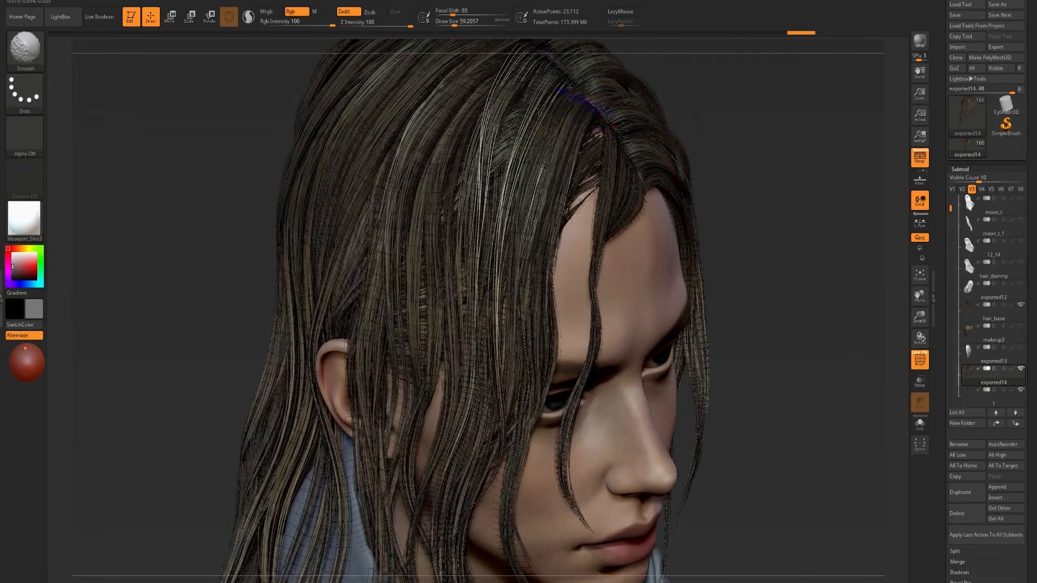
{"action": "key", "text": "shift+f"}
{"action": "key", "text": "ctrl+shift"}
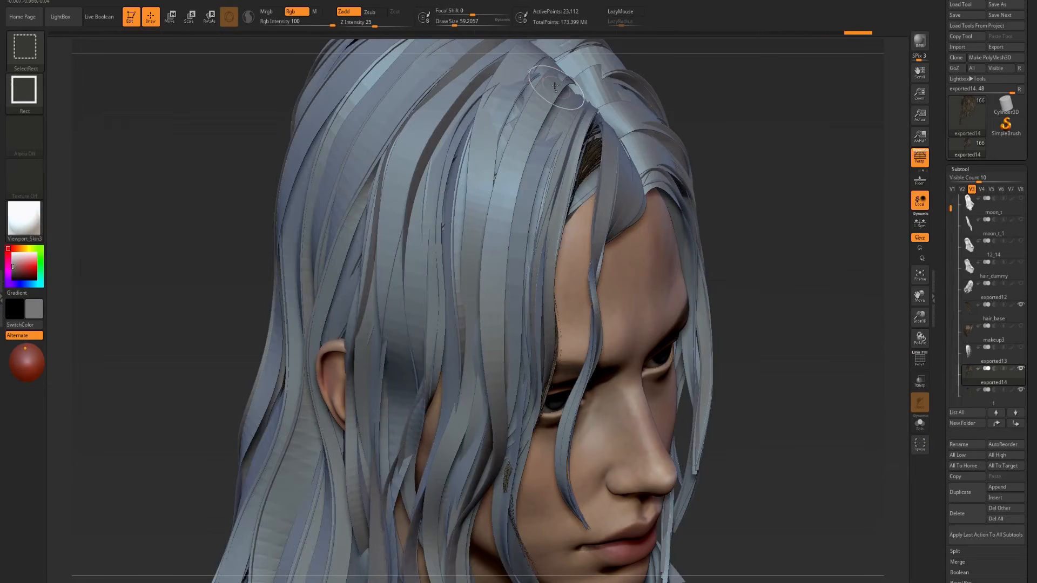
{"action": "left_click", "coordinate": [555, 86], "text": "ctrl+shift"}
{"action": "key", "text": "ctrl+z"}
{"action": "key", "text": "shift+f"}
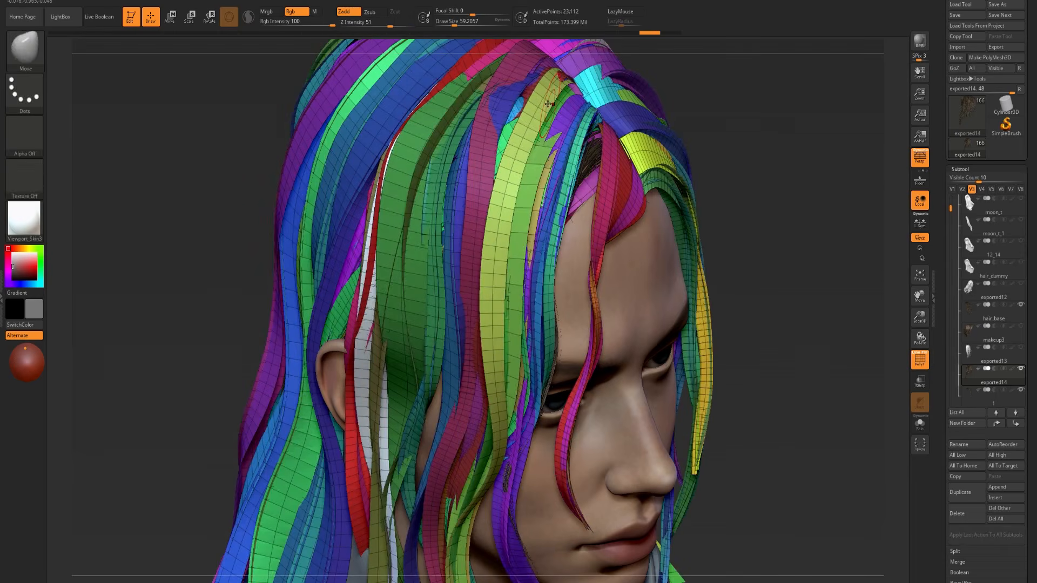
{"action": "left_click", "coordinate": [539, 104], "text": "ctrl+shift"}
{"action": "left_click", "coordinate": [726, 118], "text": "ctrl+shift"}
- Flatten the hair into its UV layout with Morph UV and view it alone from the front
{"action": "left_click_drag", "start_coordinate": [946, 310], "coordinate": [950, 193]}
{"action": "left_click", "coordinate": [962, 235]}
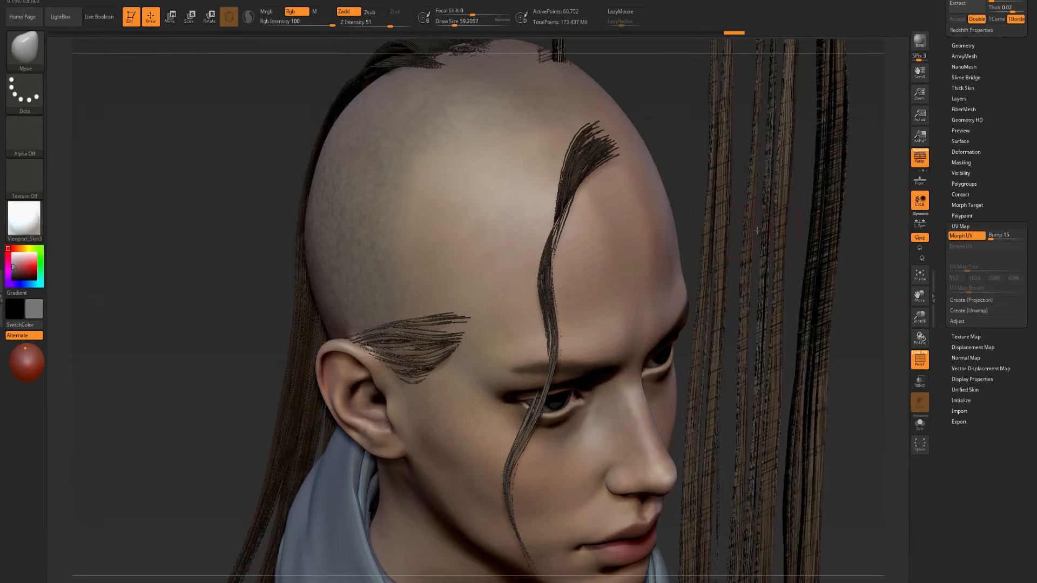
{"action": "key", "text": "f"}
{"action": "left_click_drag", "start_coordinate": [746, 231], "coordinate": [743, 227], "text": "shift"}
{"action": "key", "text": "alt+shift+s"}
{"action": "left_click_drag", "start_coordinate": [703, 265], "coordinate": [705, 224], "text": "alt"}
{"action": "mouse_move", "coordinate": [412, 349]}
{"action": "left_mouse_down", "text": "alt"}
{"action": "mouse_move", "coordinate": [390, 302]}
{"action": "mouse_move", "coordinate": [372, 189]}
{"action": "mouse_move", "coordinate": [377, 199]}
{"action": "left_mouse_up", "text": "alt"}
- Put the strips at the left of the UV layout into their own polygroup and return the hair to its 3D shape
{"action": "mouse_move", "coordinate": [372, 101]}
{"action": "left_mouse_down", "text": "ctrl+shift"}
{"action": "mouse_move", "coordinate": [439, 516]}
{"action": "mouse_move", "coordinate": [465, 558]}
{"action": "left_mouse_up", "text": "ctrl+shift"}
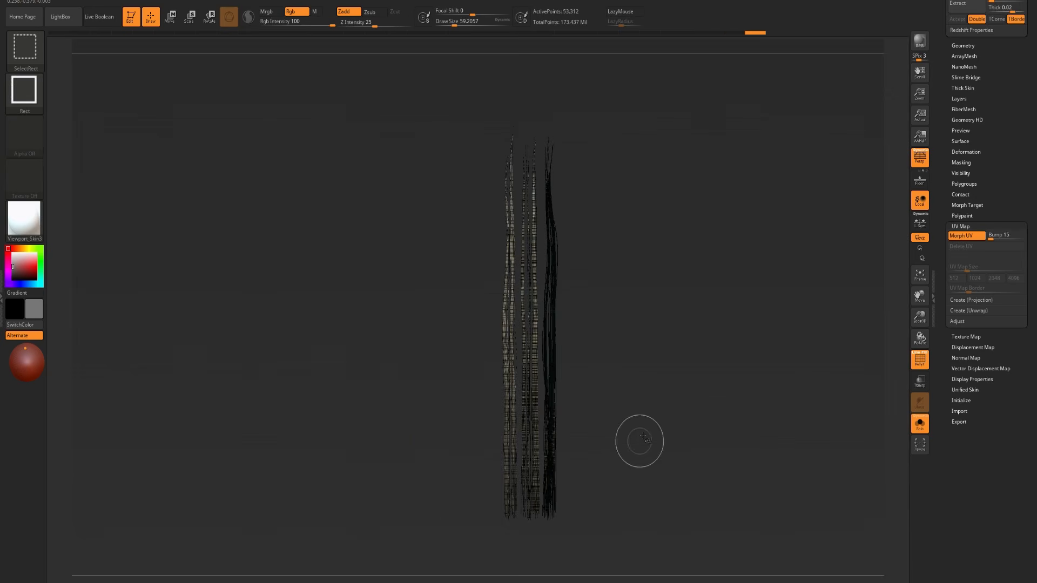
{"action": "left_click_drag", "start_coordinate": [684, 412], "coordinate": [706, 493], "text": "ctrl+shift"}
{"action": "left_click", "coordinate": [706, 493], "text": "ctrl+shift"}
{"action": "left_click", "coordinate": [971, 235]}
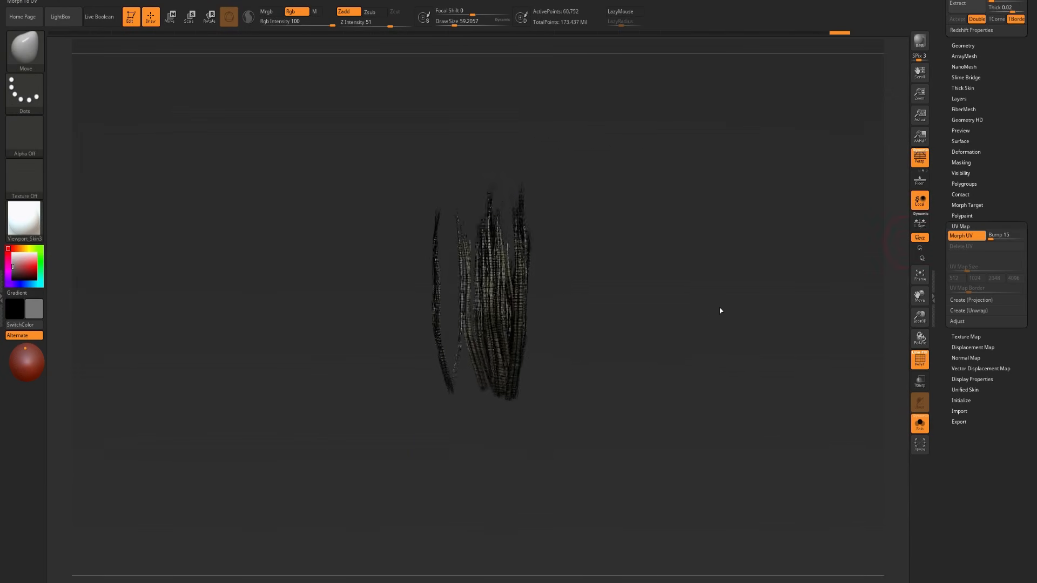
{"action": "left_click_drag", "start_coordinate": [678, 325], "coordinate": [682, 302]}
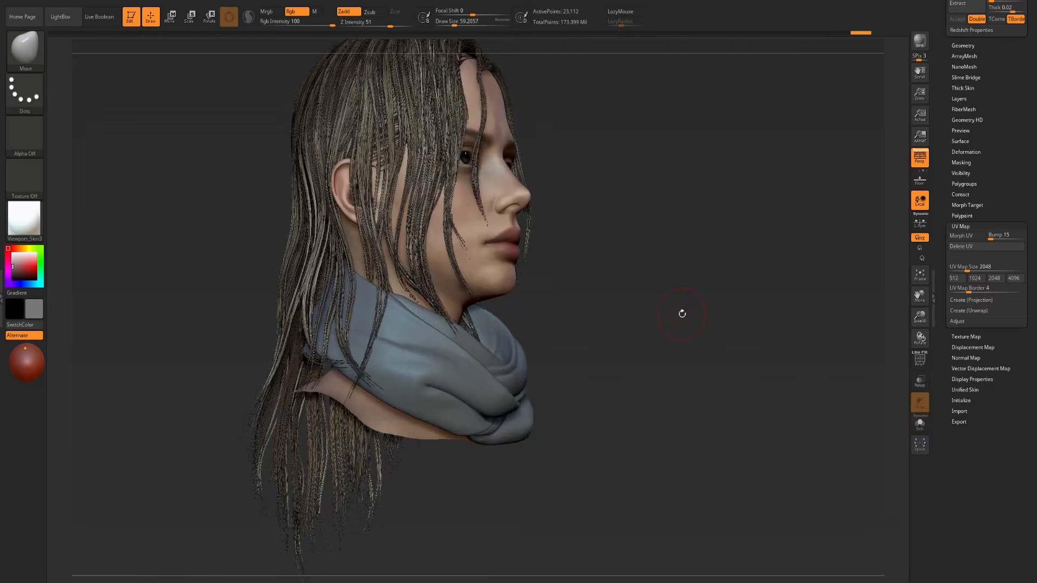
{"action": "left_click_drag", "start_coordinate": [680, 311], "coordinate": [673, 299], "text": "alt"}
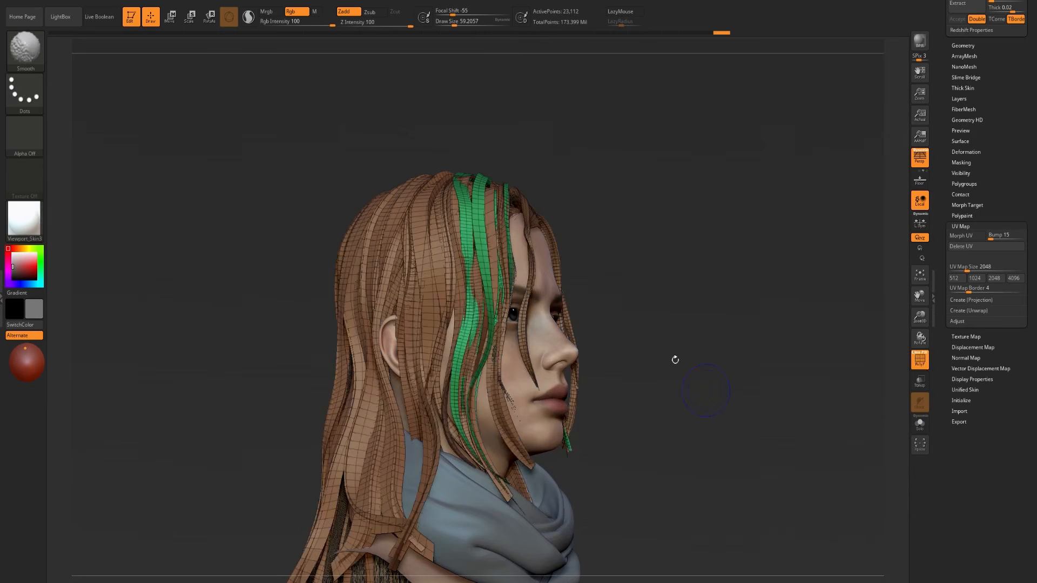
- Duplicate the hair subtool, keeping the green polygroup in one copy and the brown polygroup in the other
{"action": "key", "text": "ctrl+shift"}
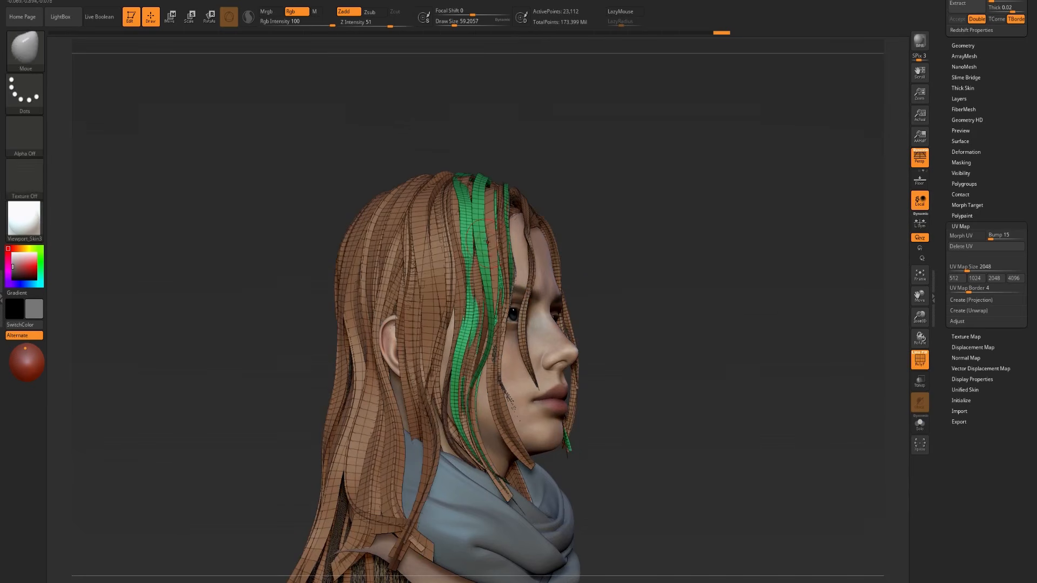
{"action": "left_click", "coordinate": [466, 223], "text": "ctrl+shift"}
{"action": "mouse_move", "coordinate": [600, 238]}
{"action": "left_mouse_down", "text": "ctrl+shift"}
{"action": "mouse_move", "coordinate": [635, 264]}
{"action": "mouse_move", "coordinate": [706, 278]}
{"action": "mouse_move", "coordinate": [653, 385]}
{"action": "left_mouse_up", "text": "ctrl+shift"}
{"action": "key", "text": "shift+f"}
{"action": "key", "text": "ctrl+shift+d"}
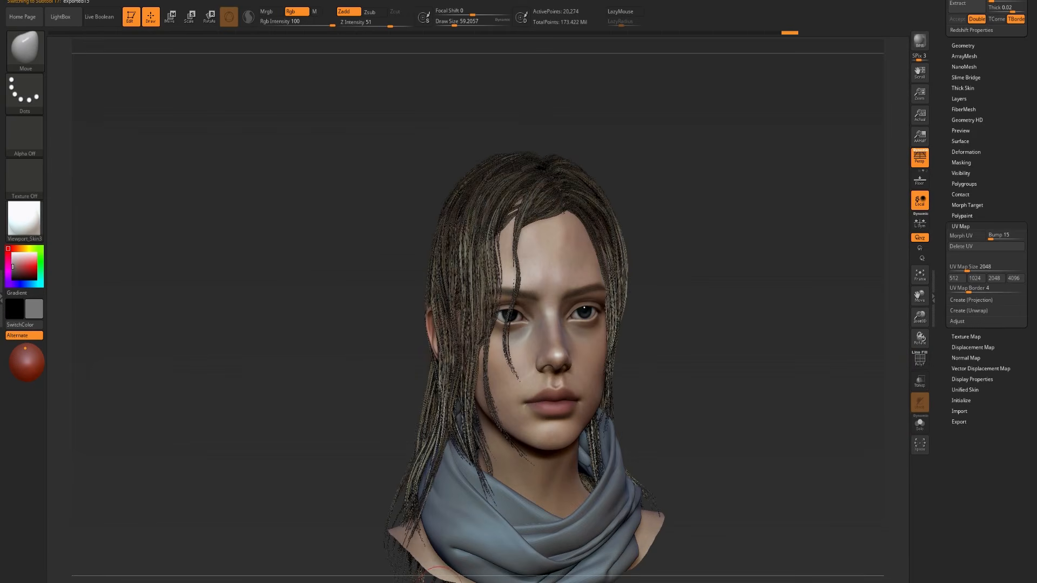
{"action": "left_click_drag", "start_coordinate": [759, 360], "coordinate": [714, 437], "text": "ctrl+shift"}
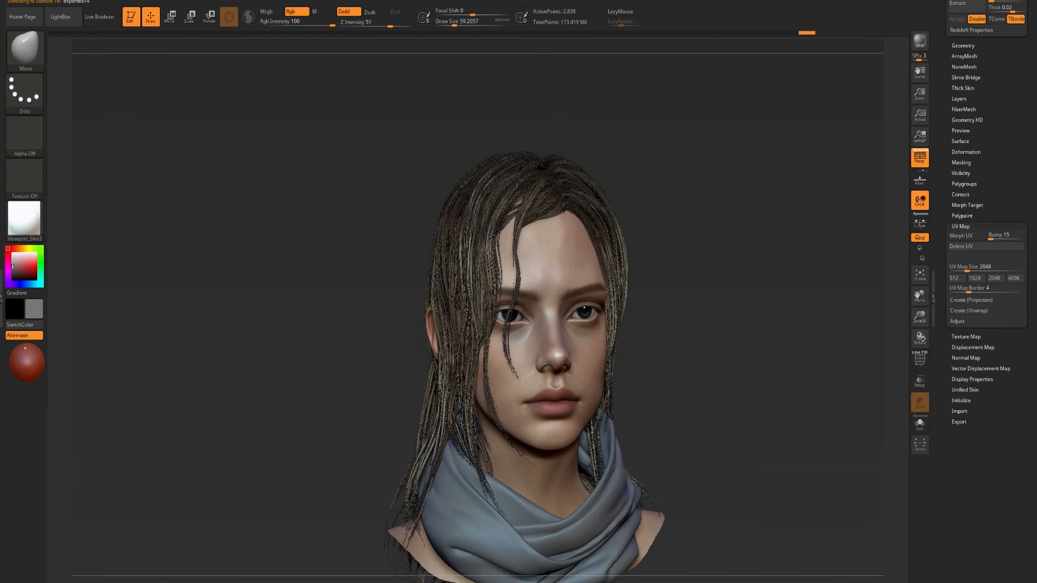
- Hide the exported14 subtool and select the exported15 hair
{"action": "key", "text": "Up"}
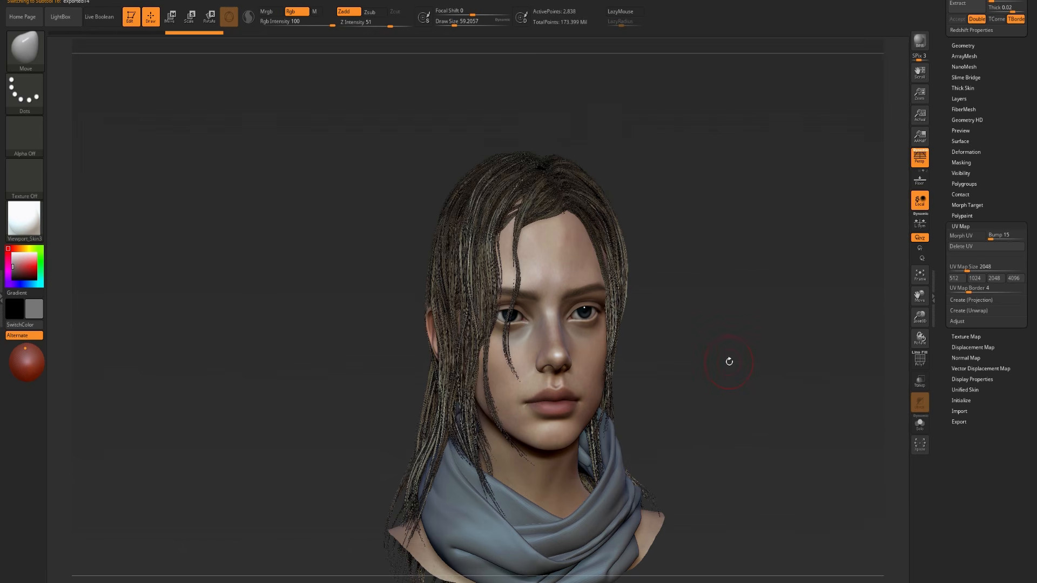
{"action": "scroll", "coordinate": [985, 195], "scroll_direction": "up", "scroll_amount": 10}
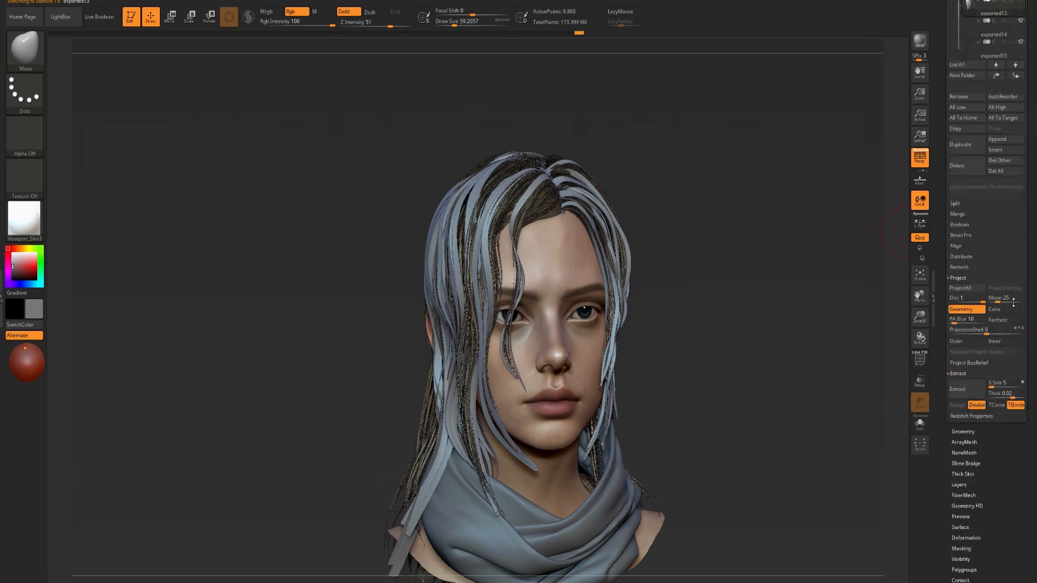
{"action": "key", "text": "Down"}
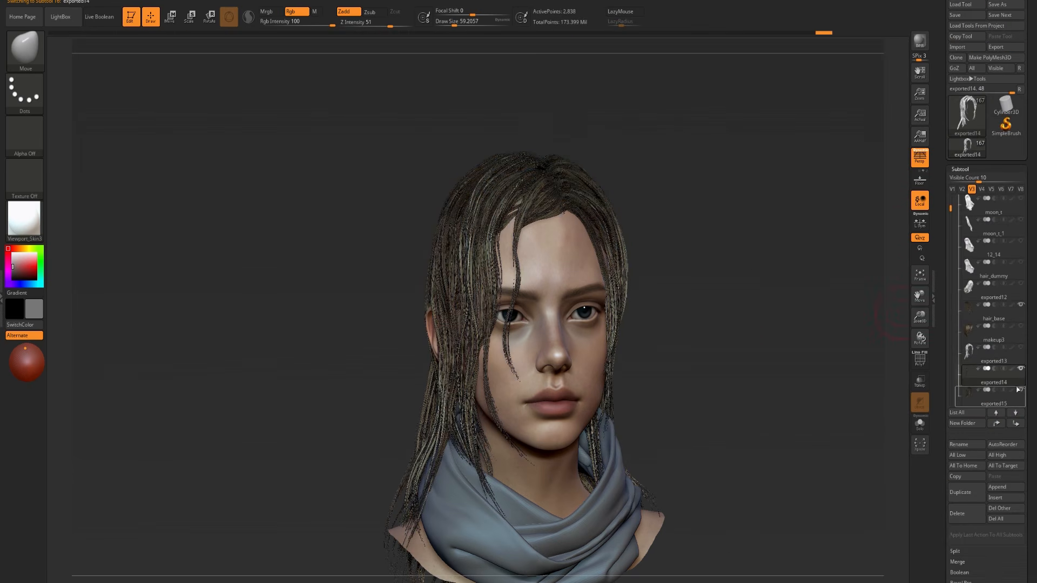
{"action": "mouse_move", "coordinate": [1021, 382]}
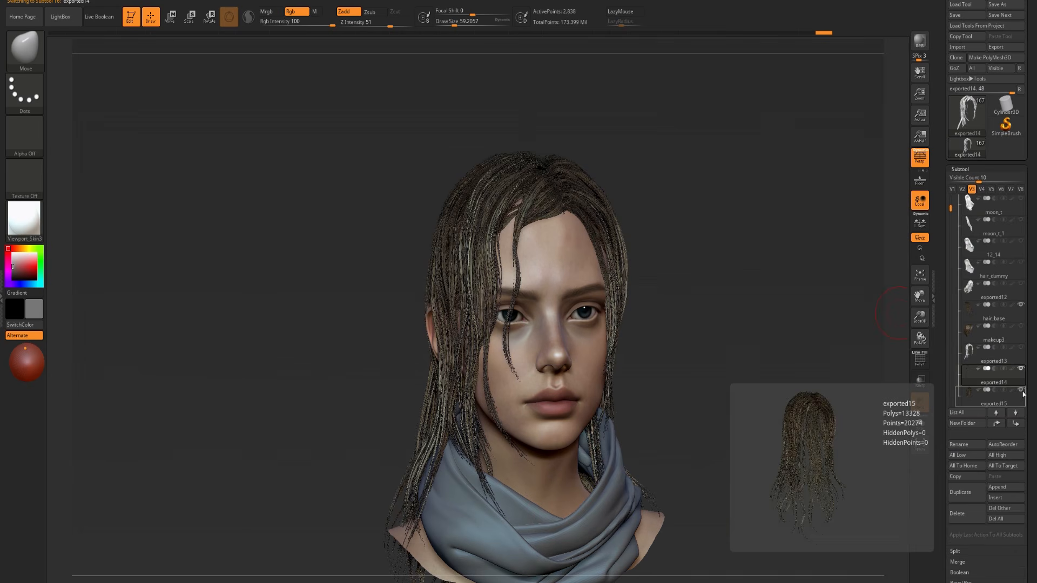
{"action": "left_click", "coordinate": [1020, 401]}
{"action": "left_click_drag", "start_coordinate": [794, 357], "coordinate": [848, 358]}
{"action": "key", "text": "ctrl+t"}
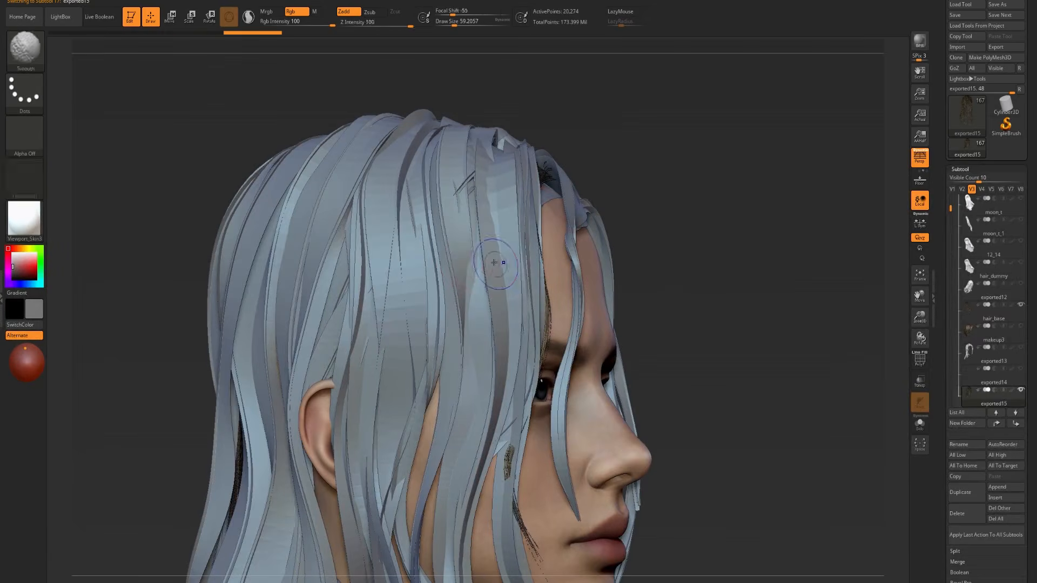
- Smooth the exported15 strips near the temple and auto-group them so each strip has its own polygroup
{"action": "key", "text": "shift+f"}
{"action": "key", "text": "shift+f"}
{"action": "key", "text": "shift+f"}
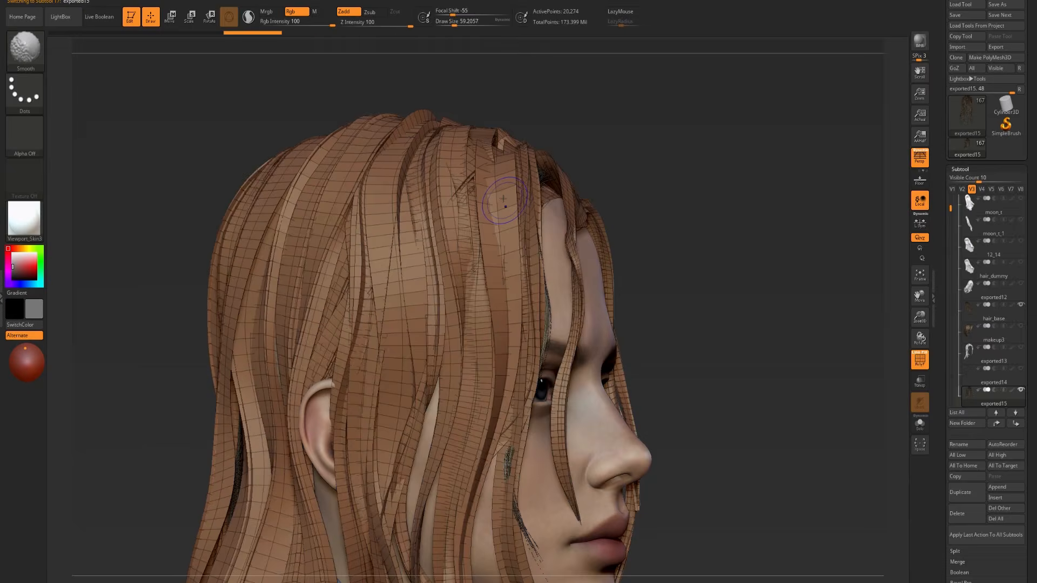
{"action": "key", "text": "ctrl+t"}
{"action": "left_click_drag", "start_coordinate": [505, 202], "coordinate": [504, 208]}
{"action": "key", "text": "ctrl+t"}
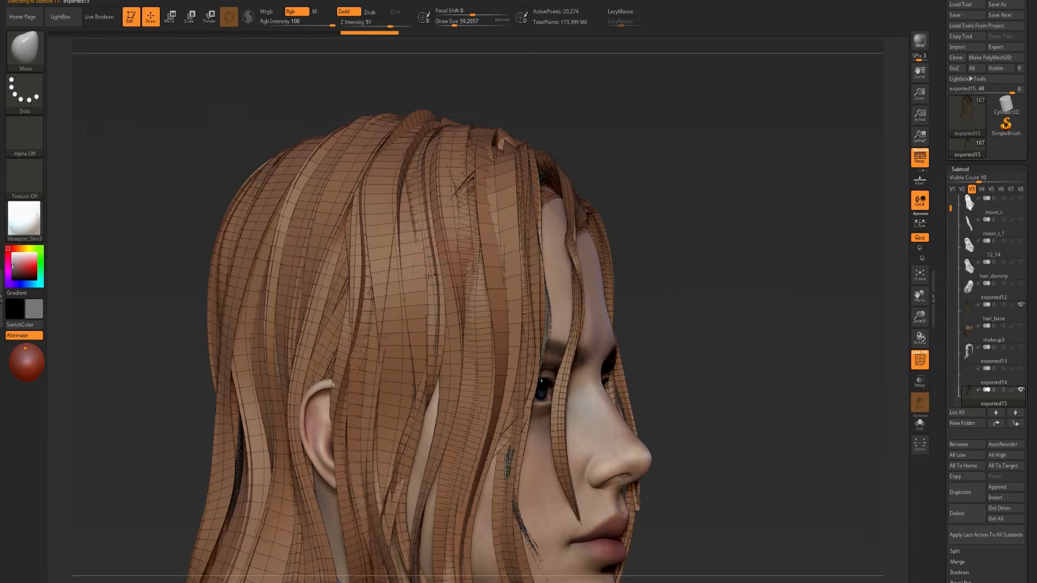
{"action": "key", "text": "ctrl+w"}
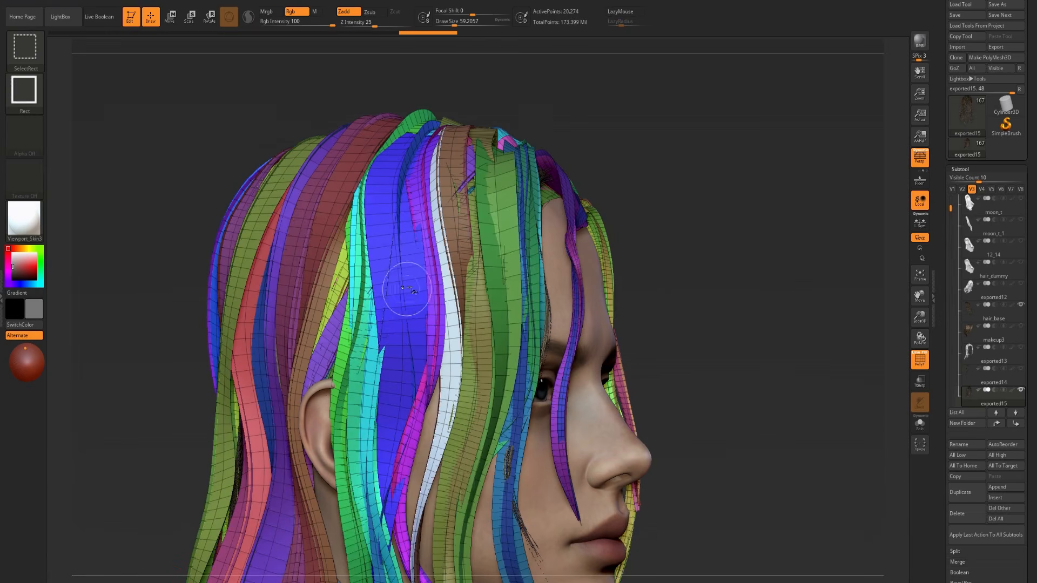
- Isolate the wide blue strip above the ear and duplicate the subtool with only that strip visible
{"action": "left_click", "coordinate": [424, 276], "text": "ctrl+shift"}
{"action": "left_click", "coordinate": [424, 276], "text": "ctrl+shift"}
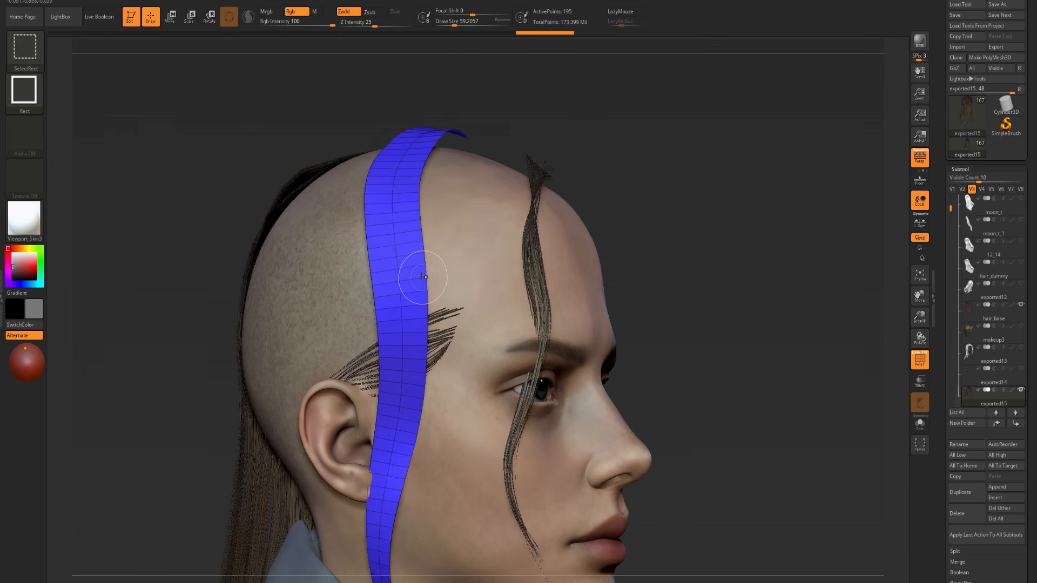
{"action": "key", "text": "ctrl+shift+d"}
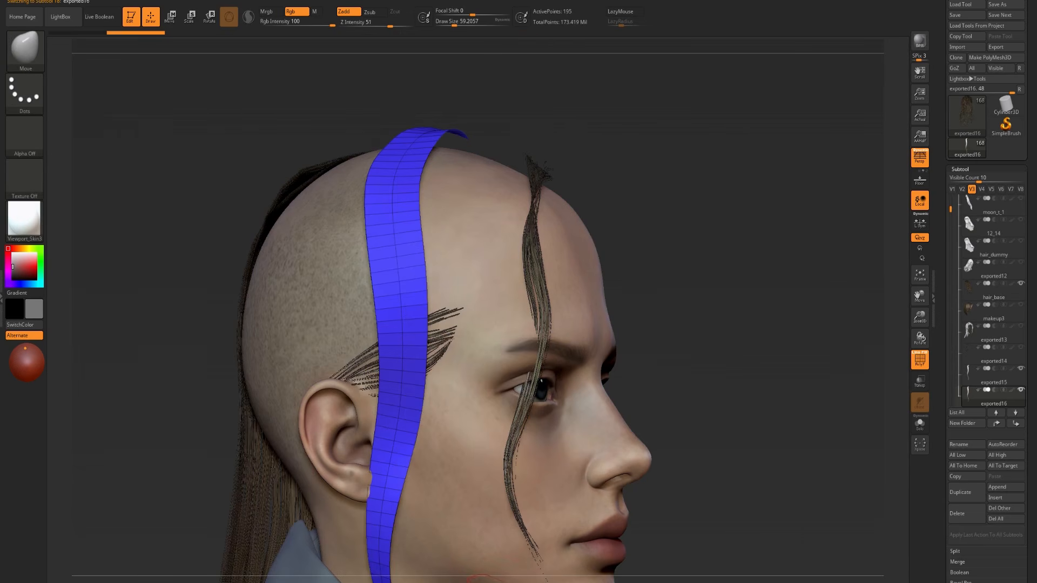
- Restore the visibility of all strips in the exported15 hair and make the duplicated exported16 strip active
{"action": "key", "text": "Up"}
{"action": "left_click_drag", "start_coordinate": [736, 342], "coordinate": [740, 358], "text": "ctrl+shift"}
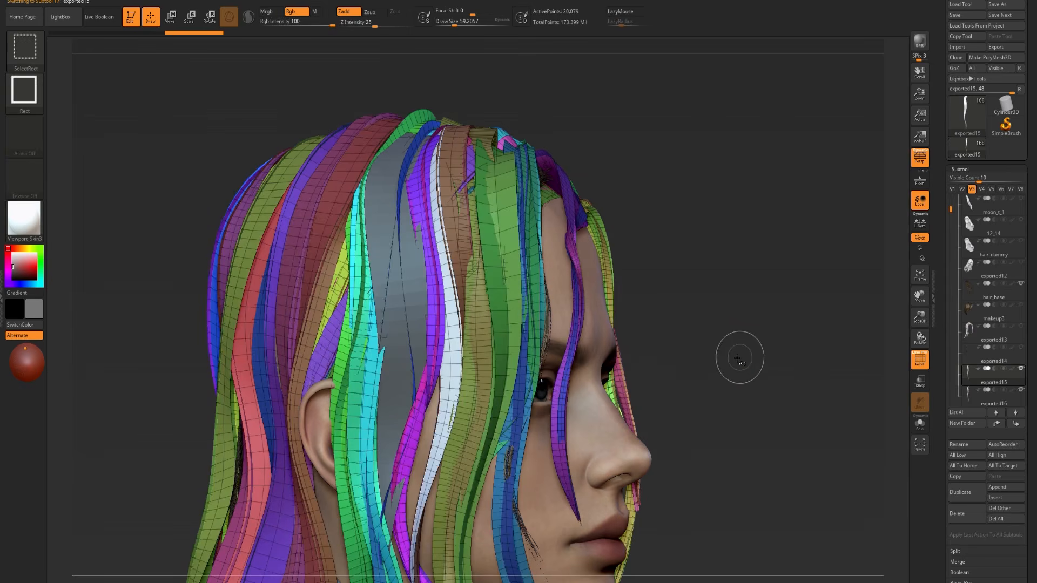
{"action": "left_click", "coordinate": [386, 268], "text": "alt"}
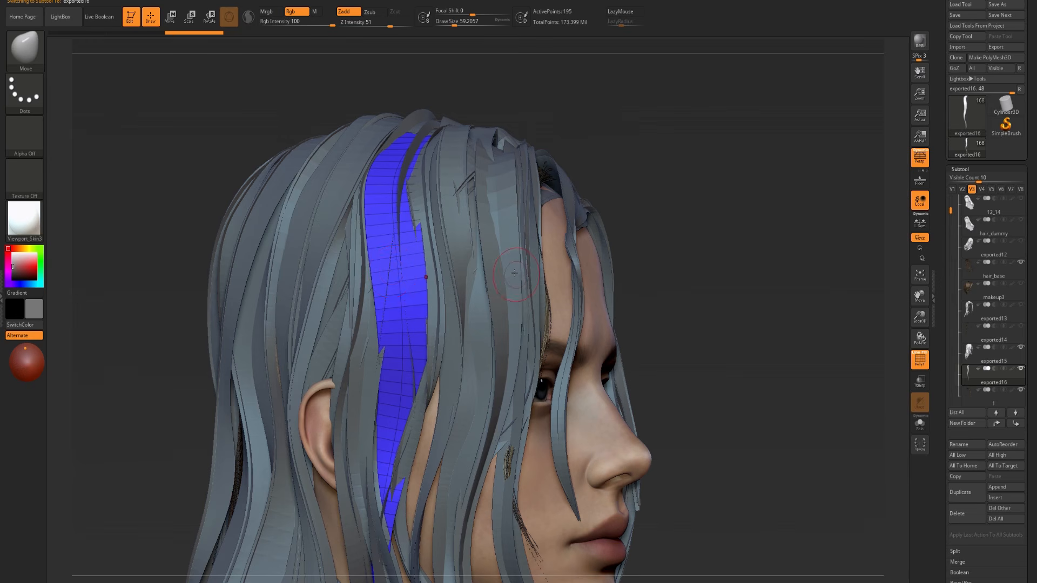
- Select the exported15 hair, isolate its red strip behind the ear and show all strips again
{"action": "mouse_move", "coordinate": [990, 396]}
{"action": "left_click", "coordinate": [349, 344], "text": "alt"}
{"action": "left_click", "coordinate": [314, 219], "text": "ctrl+shift"}
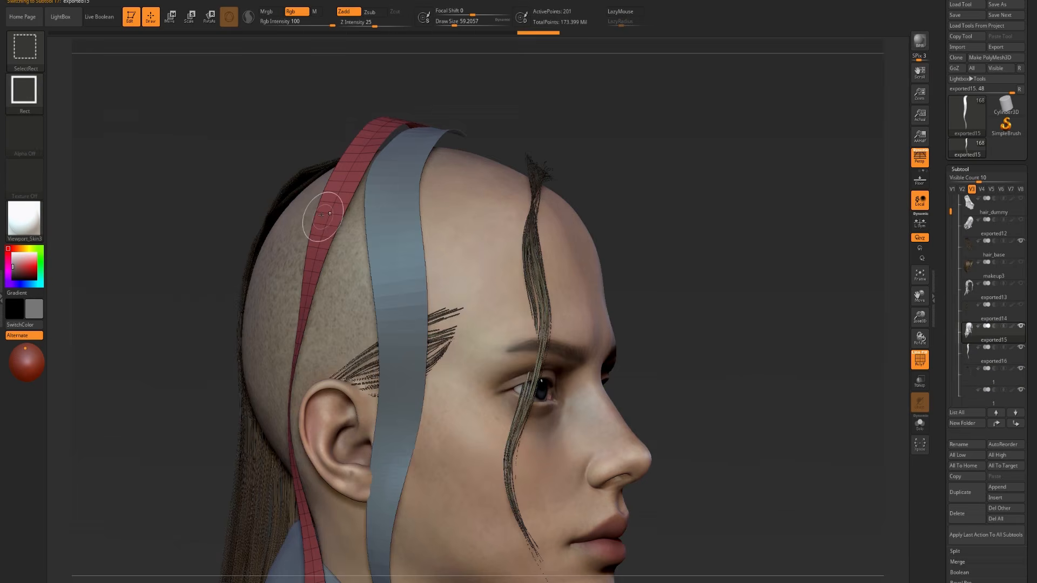
{"action": "left_click", "coordinate": [220, 157], "text": "ctrl+shift"}
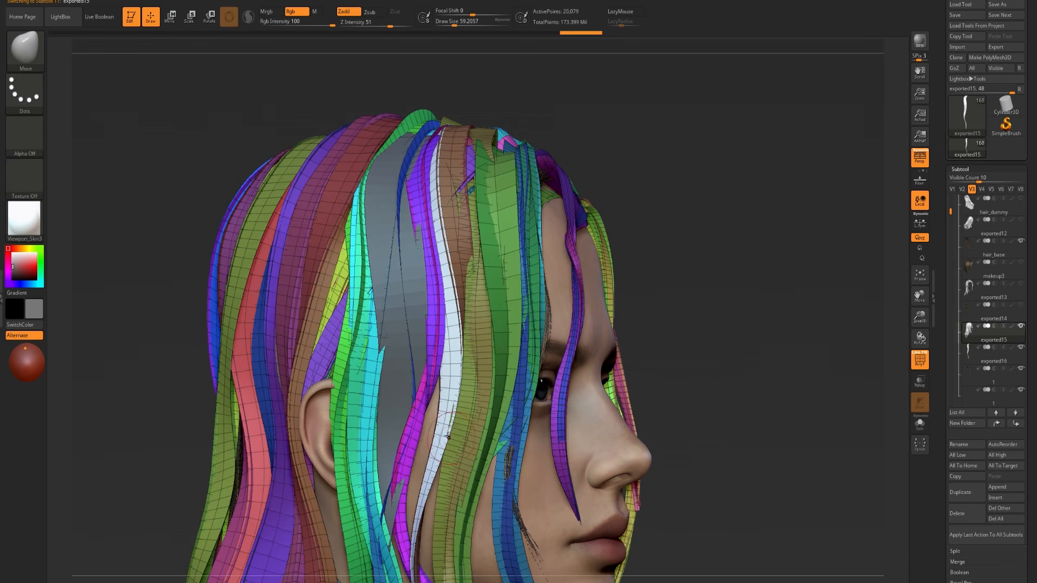
- Turn off the polygroup wireframe display and solo the exported15 hair
{"action": "left_click_drag", "start_coordinate": [760, 266], "coordinate": [441, 319]}
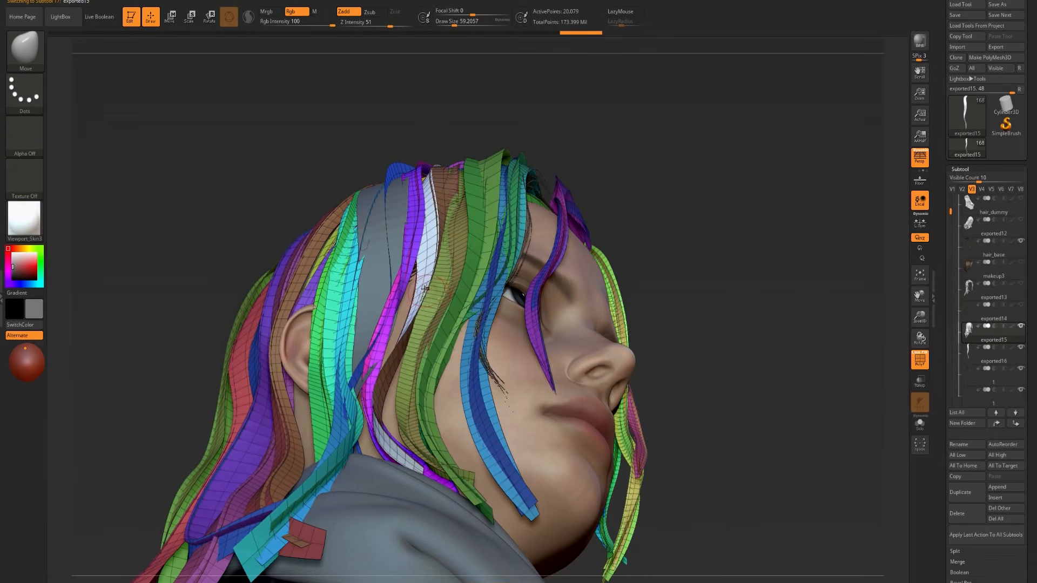
{"action": "left_click_drag", "start_coordinate": [682, 247], "coordinate": [678, 300]}
{"action": "key", "text": "shift+f"}
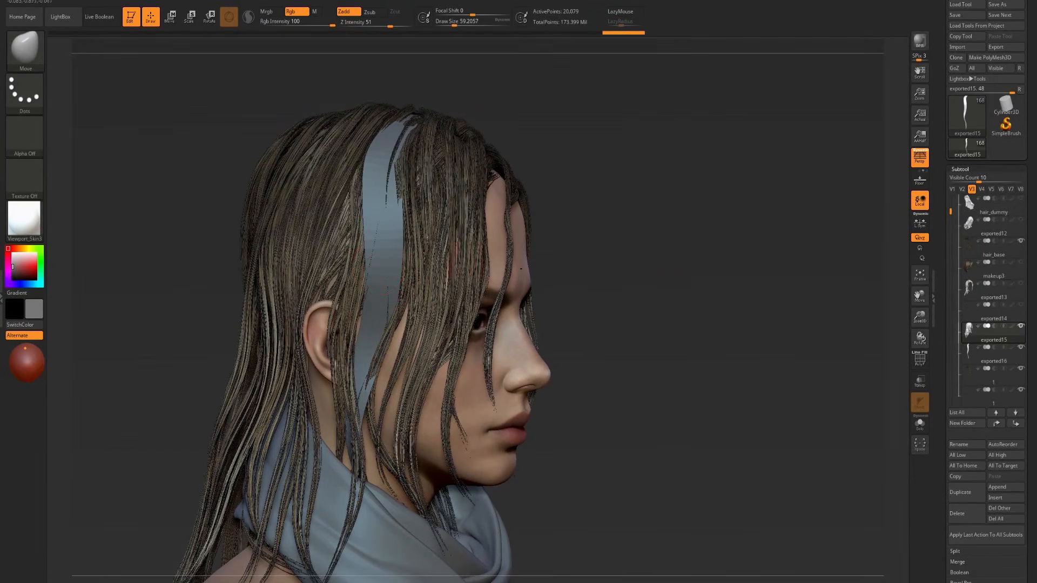
{"action": "mouse_move", "coordinate": [592, 262]}
{"action": "left_mouse_down"}
{"action": "mouse_move", "coordinate": [483, 301]}
{"action": "mouse_move", "coordinate": [610, 320]}
{"action": "left_mouse_up"}
{"action": "key", "text": "ctrl+shift+z"}
{"action": "key", "text": "ctrl+shift+z"}
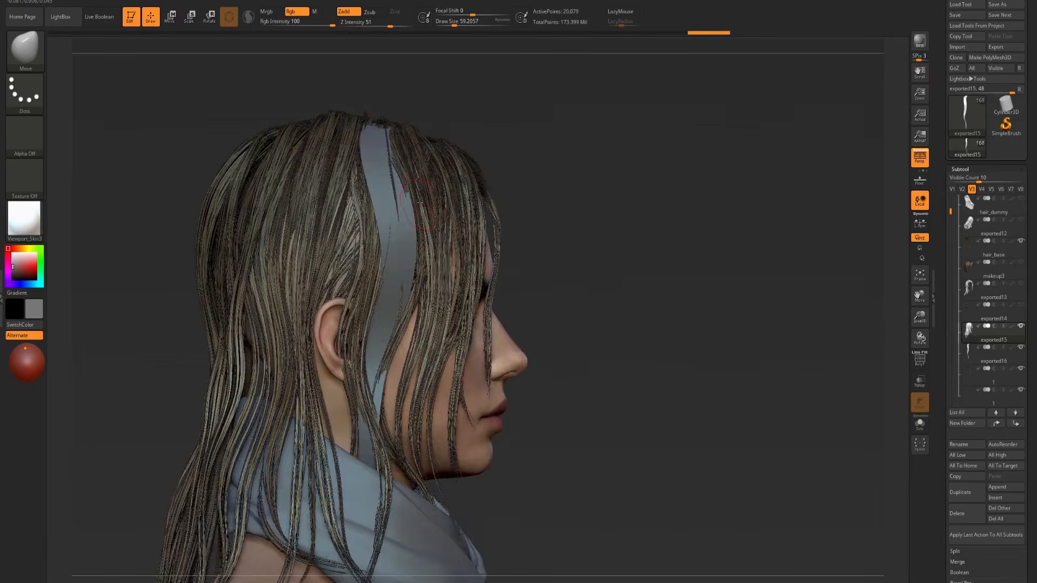
{"action": "left_click", "coordinate": [920, 424]}
{"action": "left_click_drag", "start_coordinate": [564, 213], "coordinate": [572, 214], "text": "ctrl"}
{"action": "key", "text": "ctrl+z"}
- Remove all creases from the exported15 hair and divide it to subdivision level 2
{"action": "left_click_drag", "start_coordinate": [941, 318], "coordinate": [943, 60]}
{"action": "left_click", "coordinate": [972, 372], "text": "shift"}
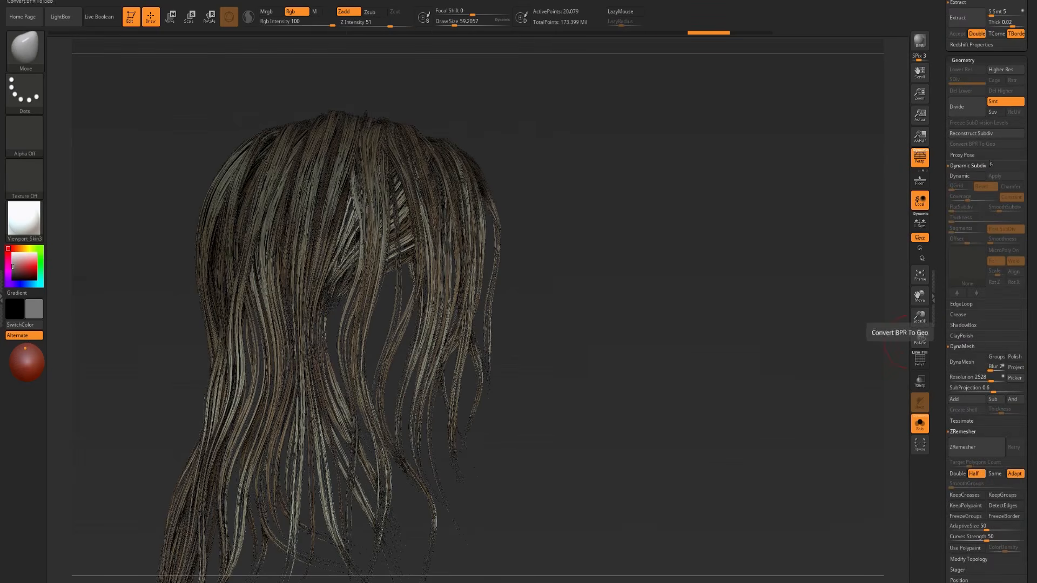
{"action": "left_click", "coordinate": [958, 314]}
{"action": "left_click", "coordinate": [1001, 348]}
{"action": "key", "text": "ctrl+d"}
{"action": "left_click_drag", "start_coordinate": [718, 292], "coordinate": [750, 308]}
{"action": "key", "text": "shift+f"}
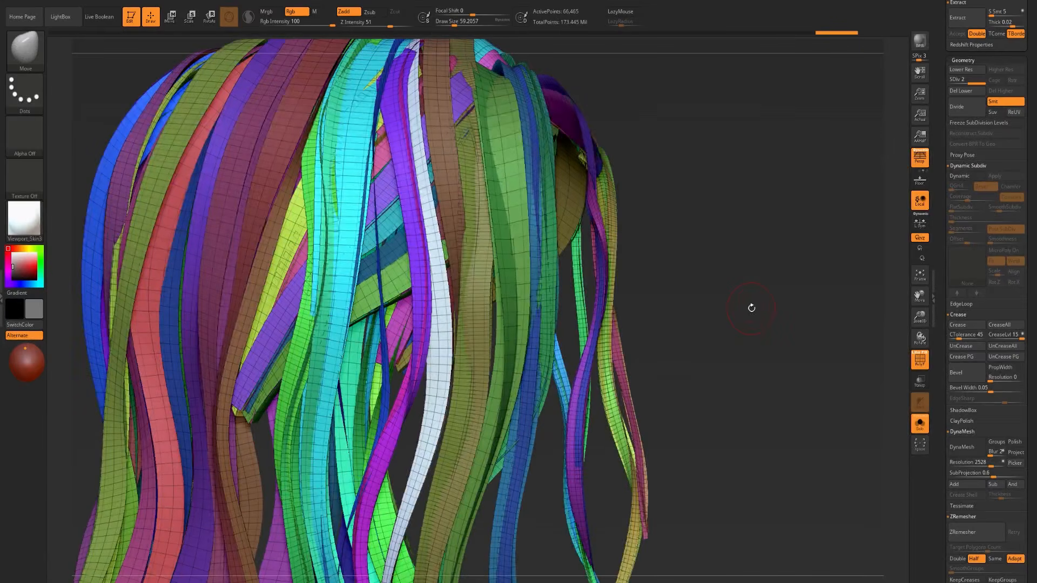
- Compare the hair's lower subdivision level, then divide the strips to subdivision level 3 and show their texture
{"action": "key", "text": "shift+f"}
{"action": "key", "text": "shift+d"}
{"action": "key", "text": "shift+f"}
{"action": "key", "text": "ctrl+d"}
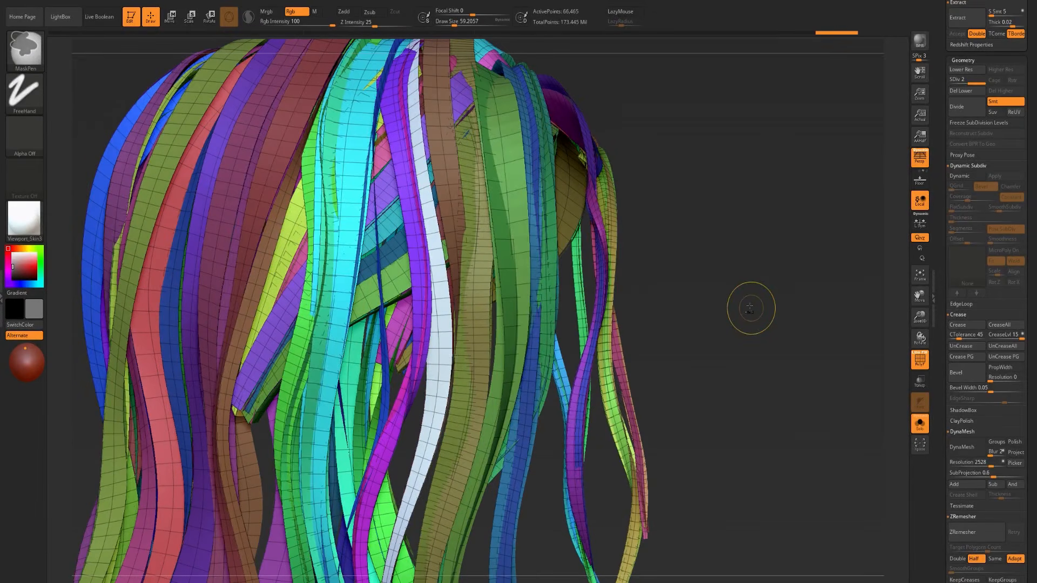
{"action": "key", "text": "shift+f"}
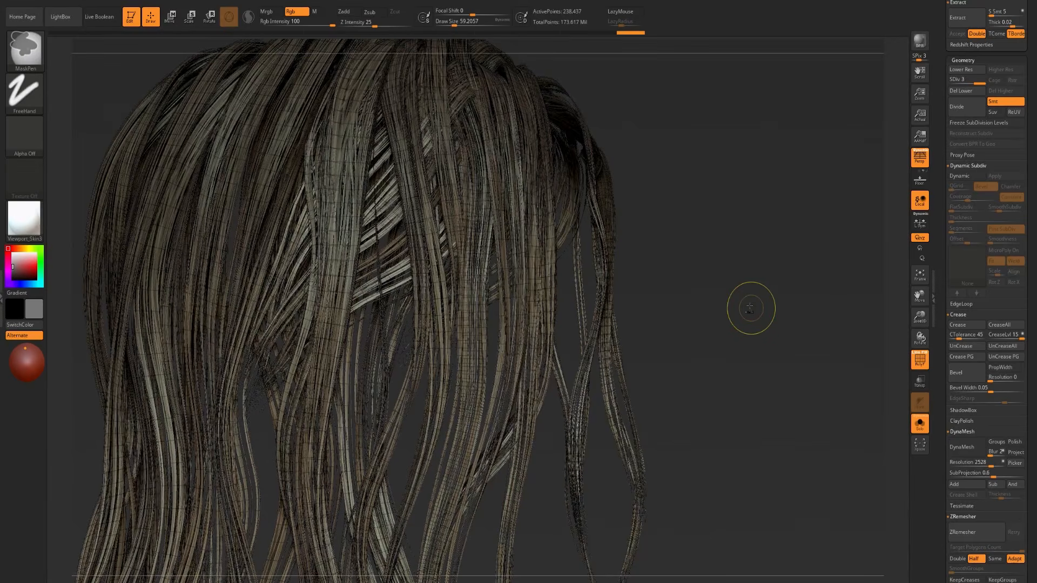
- Return the hair to its lowest subdivision level and compare the polygroup and textured displays
{"action": "key", "text": "shift+f"}
{"action": "key", "text": "shift+d"}
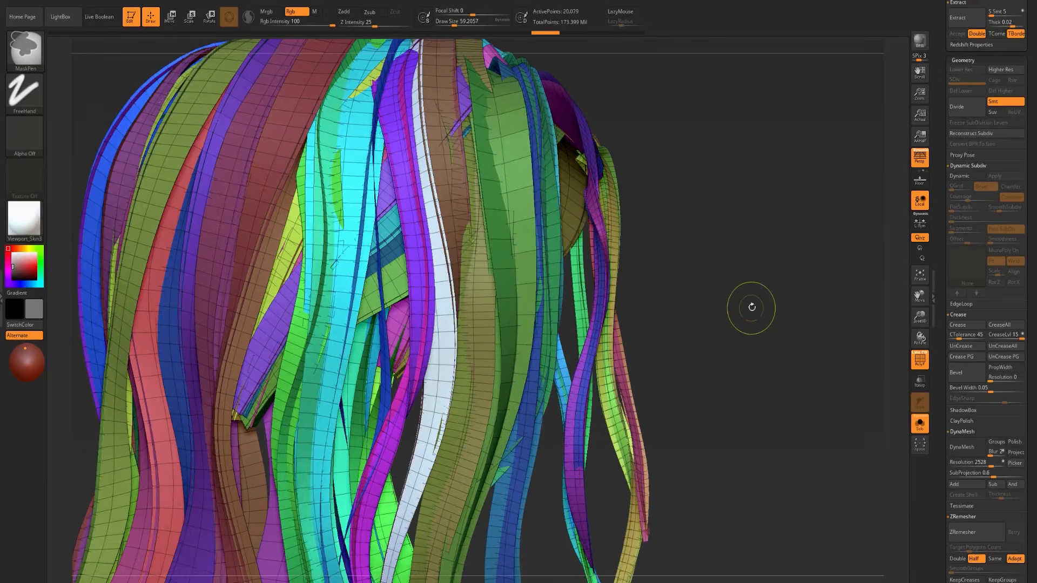
{"action": "key", "text": "shift+f"}
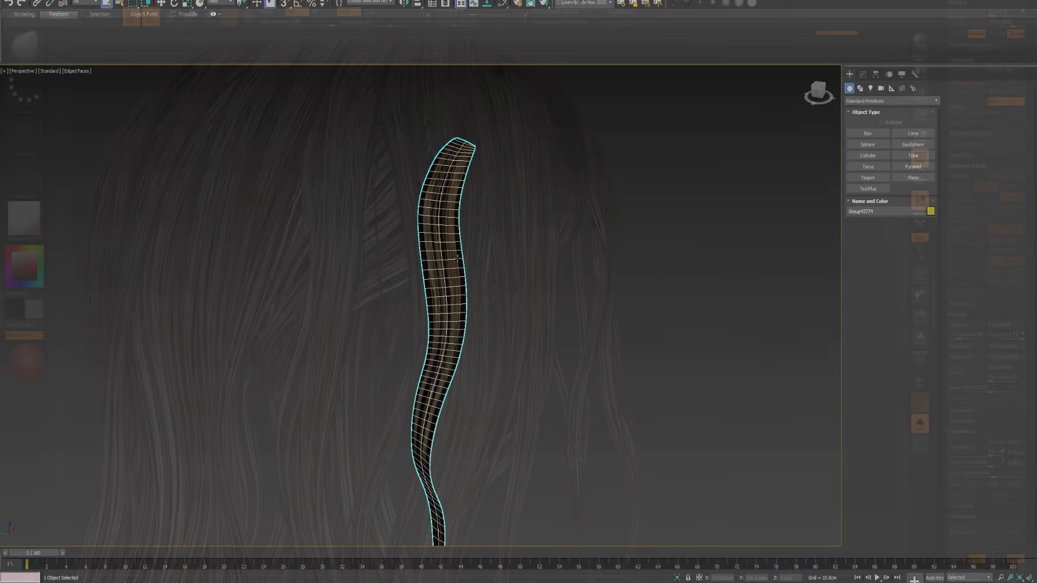
- Switch to 3ds Max and convert the selected hair strip to an Editable Poly
{"action": "middle_click_drag", "start_coordinate": [457, 258], "coordinate": [482, 278]}
{"action": "scroll", "coordinate": [477, 262], "scroll_direction": "up", "scroll_amount": 3}
{"action": "middle_click_drag", "start_coordinate": [482, 278], "coordinate": [468, 231], "text": "alt"}
{"action": "left_click", "coordinate": [862, 76]}
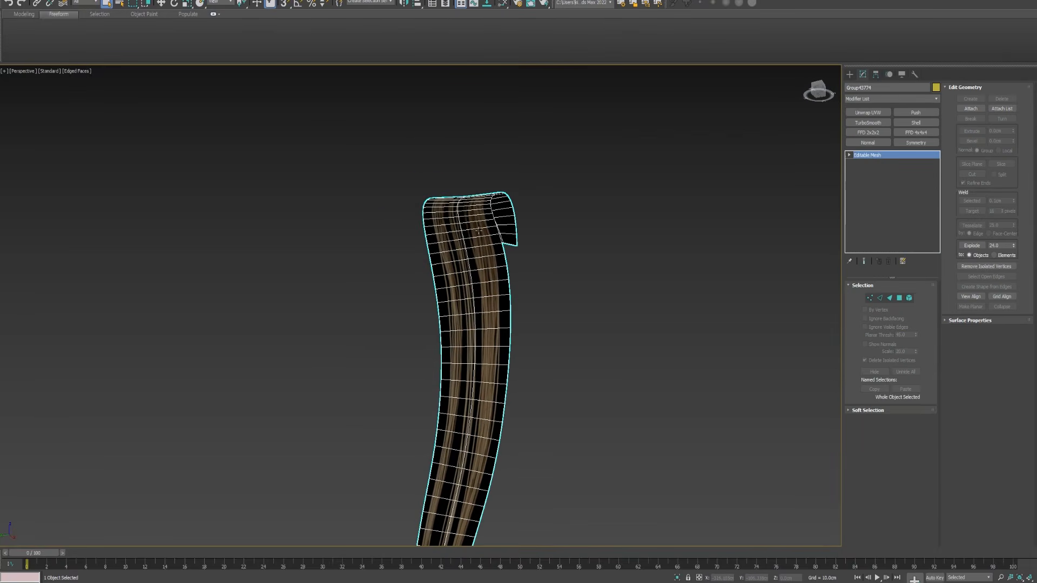
{"action": "key", "text": "ctrl+shift+e"}
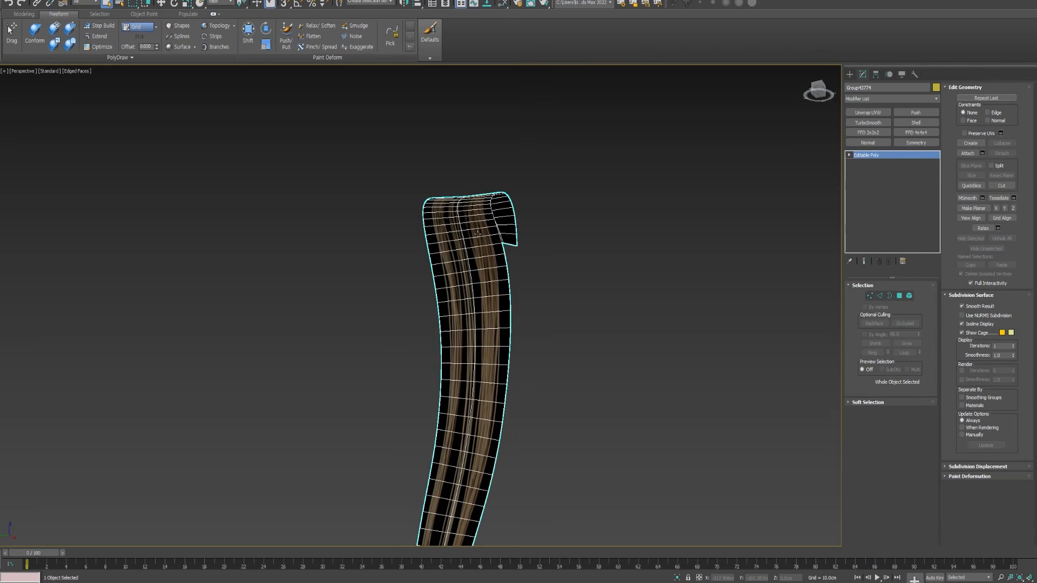
- Clone the hair strip in place, offset the copy with a Push modifier and collapse it to an Editable Poly
{"action": "key", "text": "ctrl+v"}
{"action": "left_click", "coordinate": [494, 270]}
{"action": "key", "text": "Return"}
{"action": "left_click", "coordinate": [916, 112]}
{"action": "left_click", "coordinate": [934, 295]}
{"action": "key", "text": "ctrl+e"}
- Raise the copied strip's central lengthwise edge loop with a 0.6 cm Push modifier and collapse the result
{"action": "middle_click_drag", "start_coordinate": [566, 259], "coordinate": [637, 226]}
{"action": "key", "text": "alt+s"}
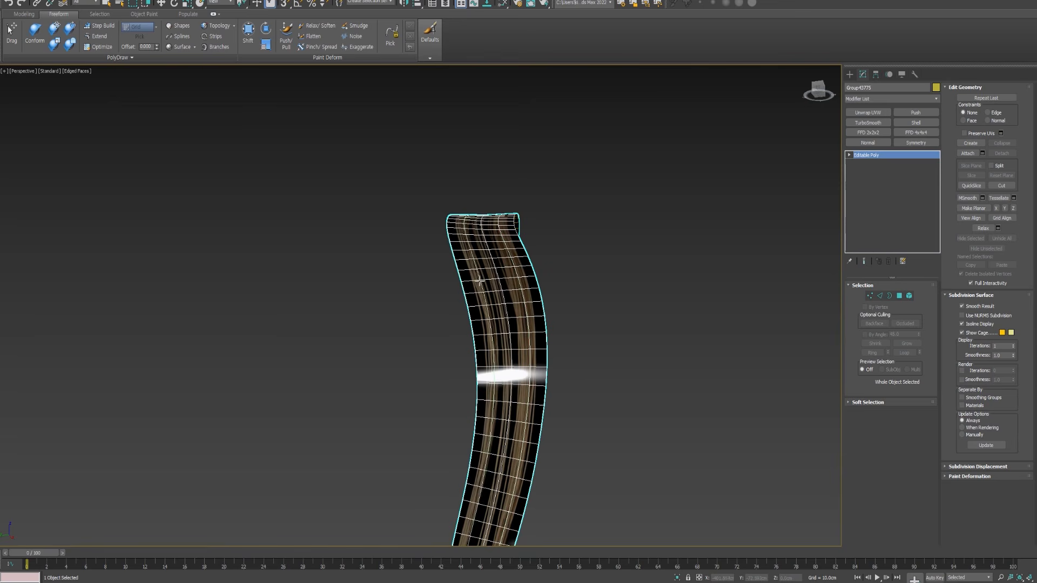
{"action": "key", "text": "w"}
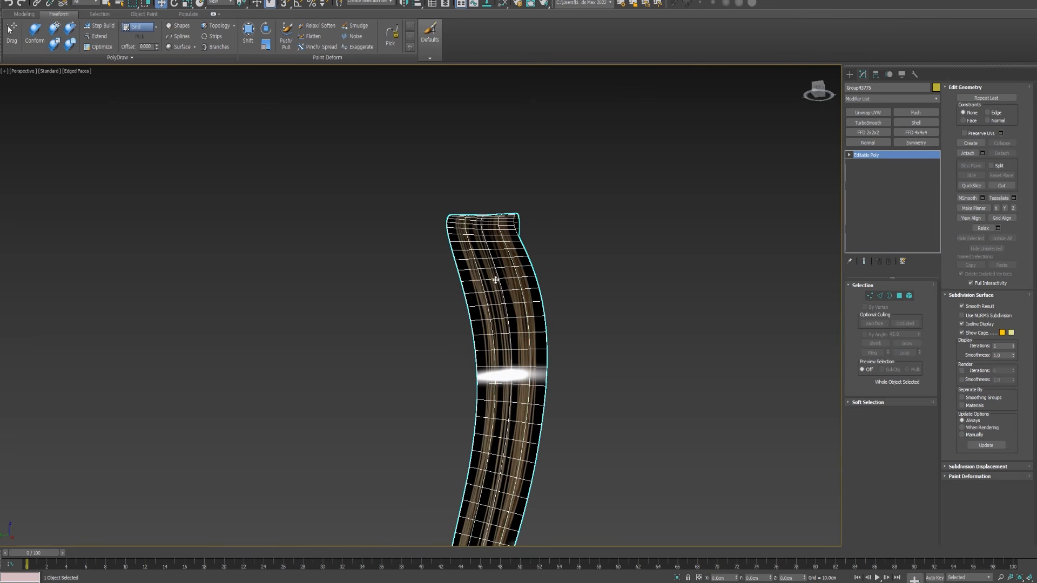
{"action": "middle_click_drag", "start_coordinate": [505, 280], "coordinate": [491, 273]}
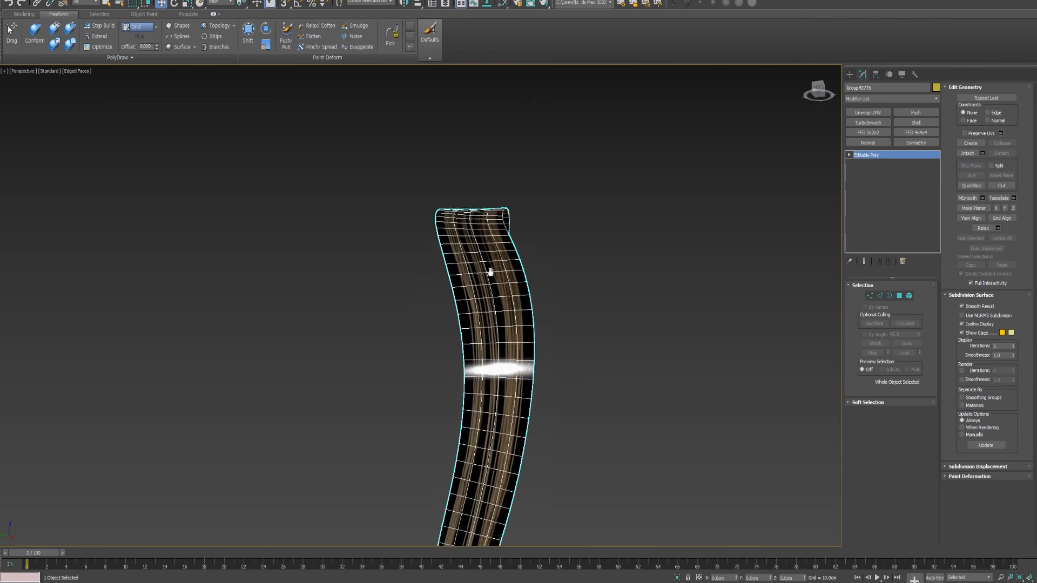
{"action": "scroll", "coordinate": [488, 270], "scroll_direction": "up", "scroll_amount": 3}
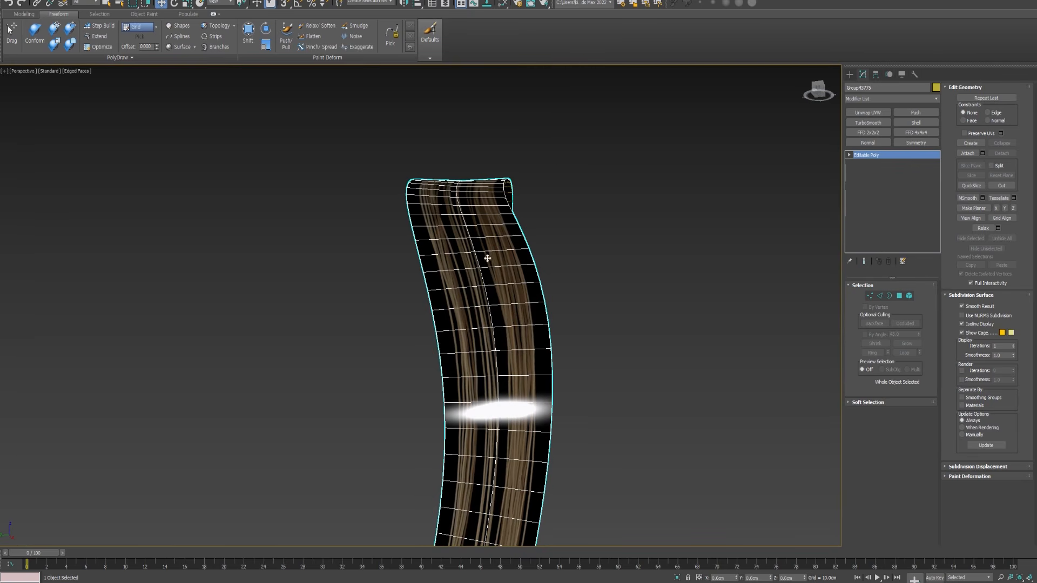
{"action": "key", "text": "2"}
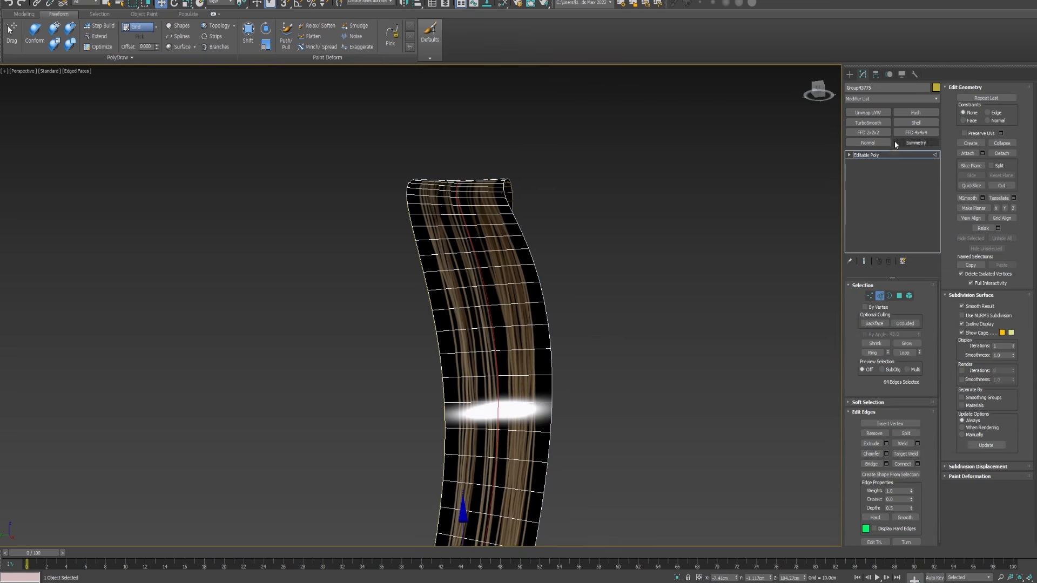
{"action": "left_click", "coordinate": [916, 112]}
{"action": "left_click_drag", "start_coordinate": [932, 295], "coordinate": [933, 295]}
{"action": "middle_click_drag", "start_coordinate": [619, 323], "coordinate": [633, 281]}
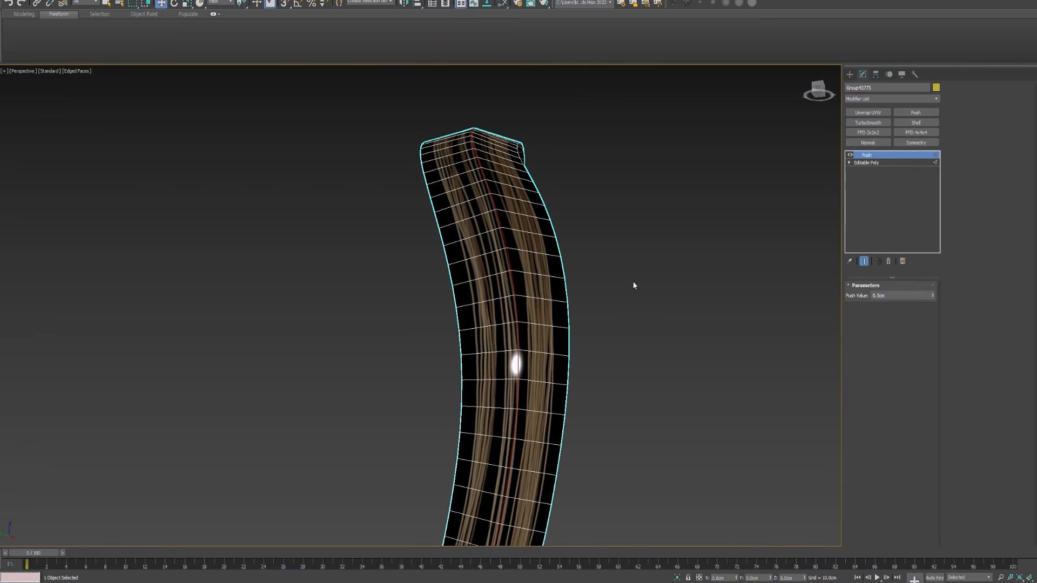
{"action": "left_click", "coordinate": [932, 293]}
{"action": "middle_click_drag", "start_coordinate": [443, 284], "coordinate": [472, 300]}
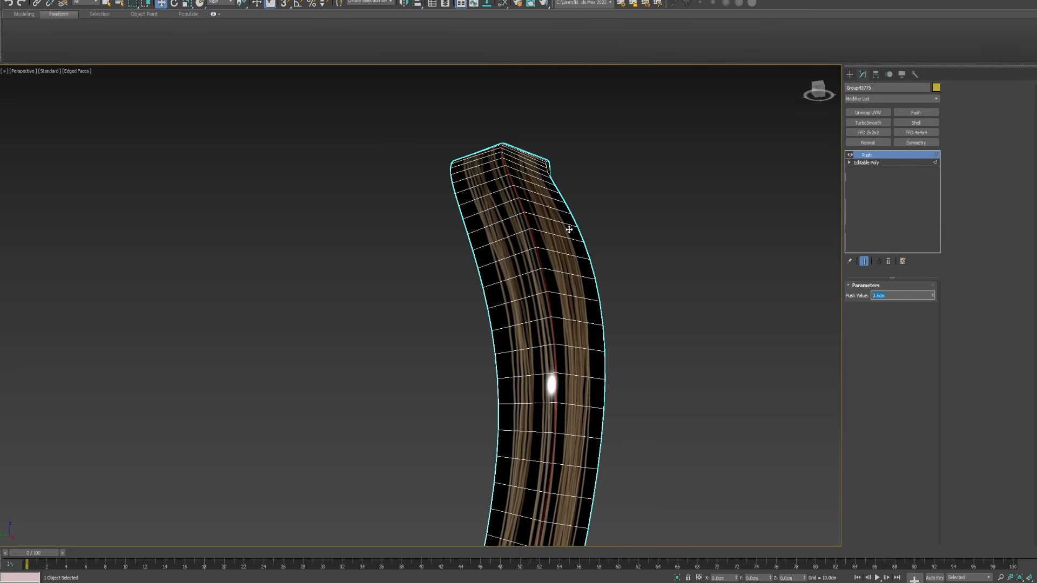
{"action": "middle_click_drag", "start_coordinate": [544, 283], "coordinate": [528, 259]}
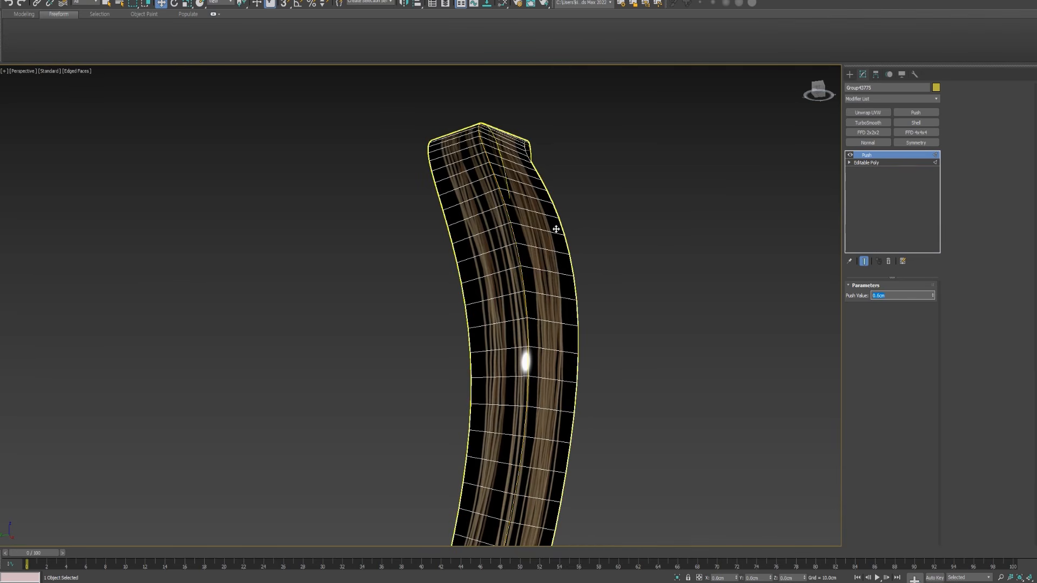
{"action": "key", "text": "ctrl+e"}
{"action": "left_click_drag", "start_coordinate": [556, 229], "coordinate": [529, 245]}
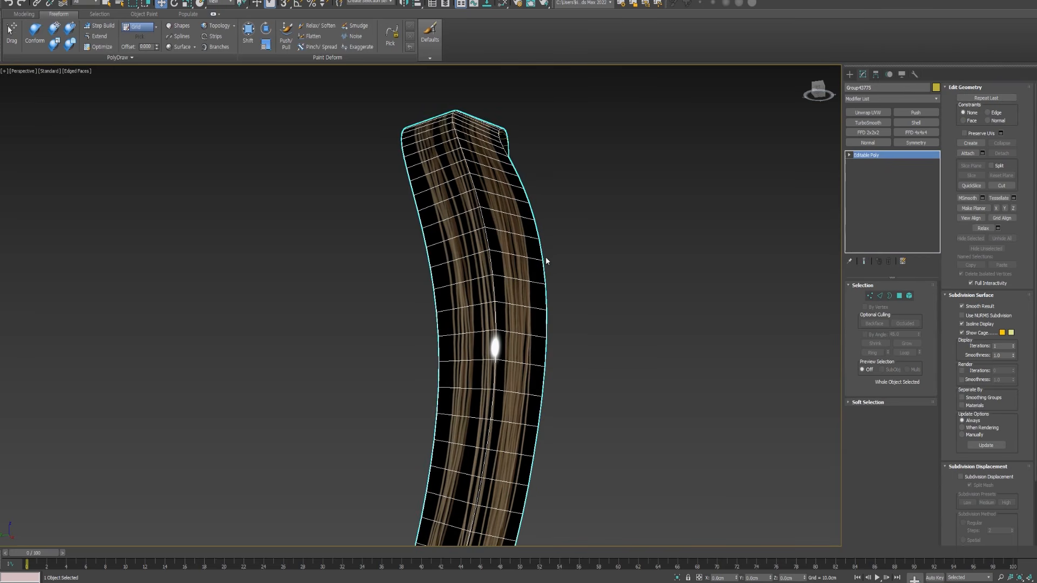
- Select the strip's central edge loop and the lengthwise loops on either side of it, then split the mesh along them
{"action": "key", "text": "2"}
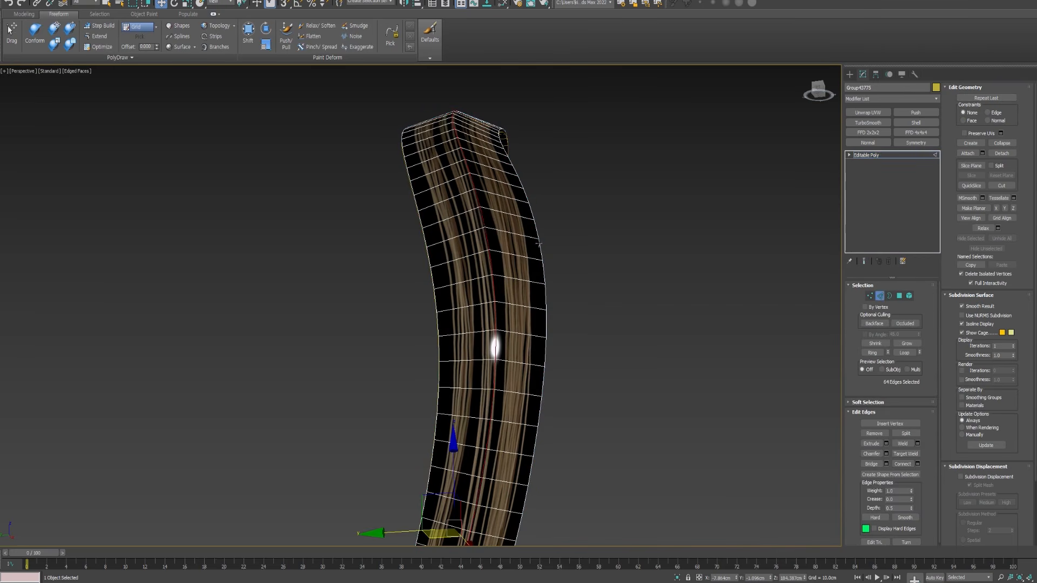
{"action": "double_click", "coordinate": [468, 230]}
{"action": "key", "text": "w"}
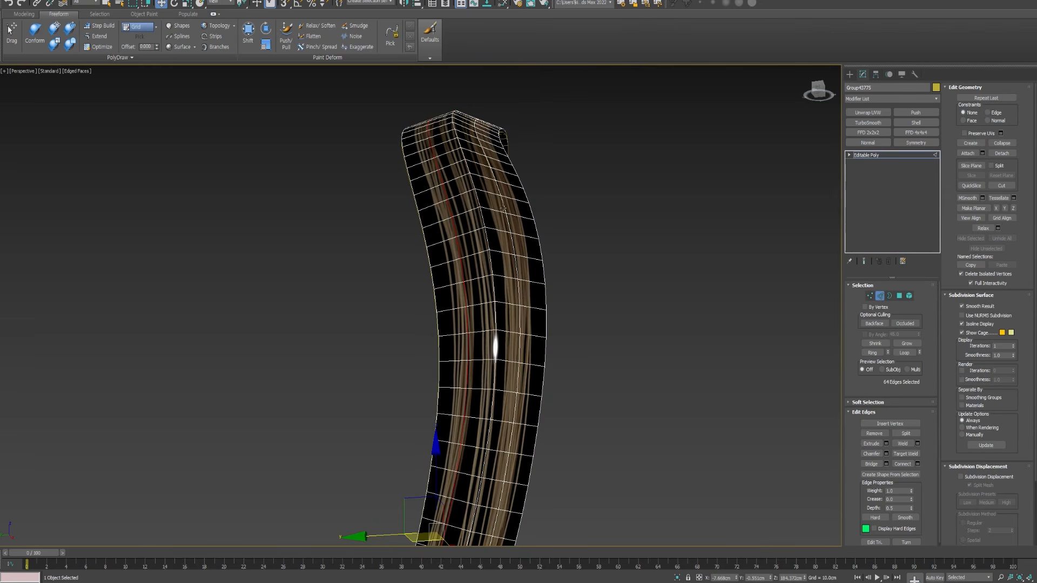
{"action": "double_click", "coordinate": [503, 205], "text": "ctrl"}
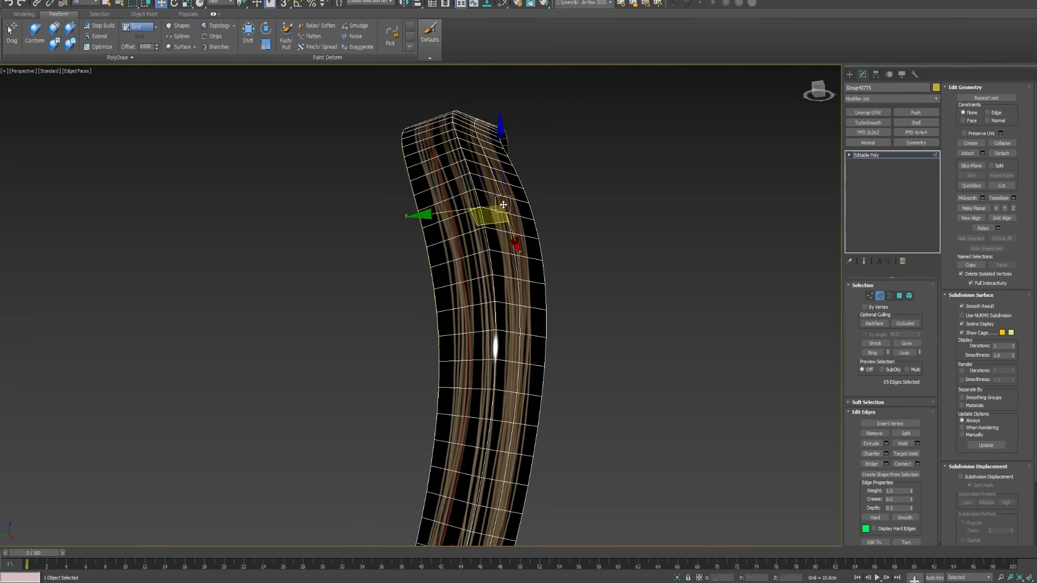
{"action": "double_click", "coordinate": [477, 203], "text": "ctrl"}
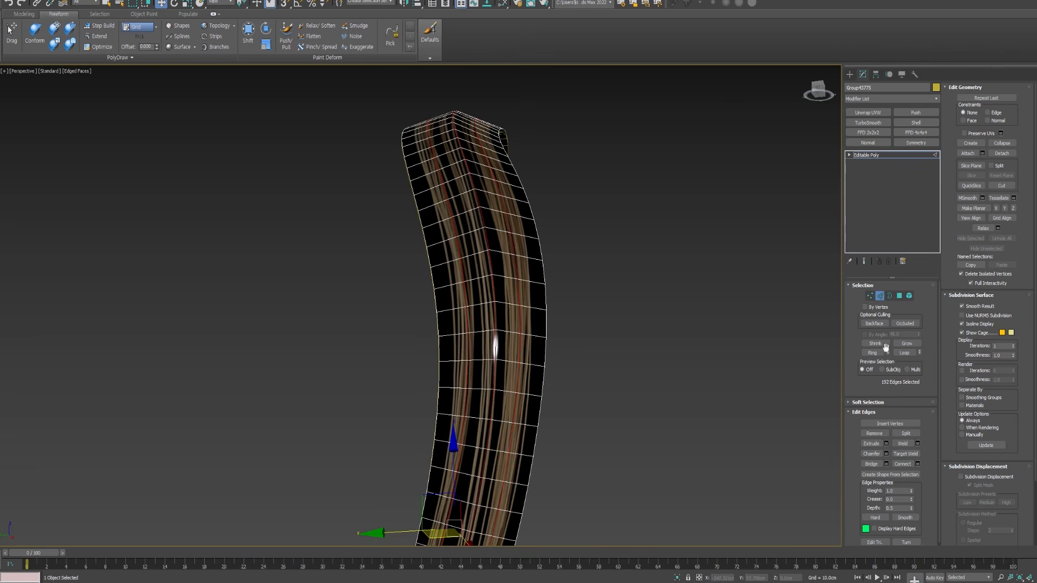
{"action": "left_click", "coordinate": [908, 435]}
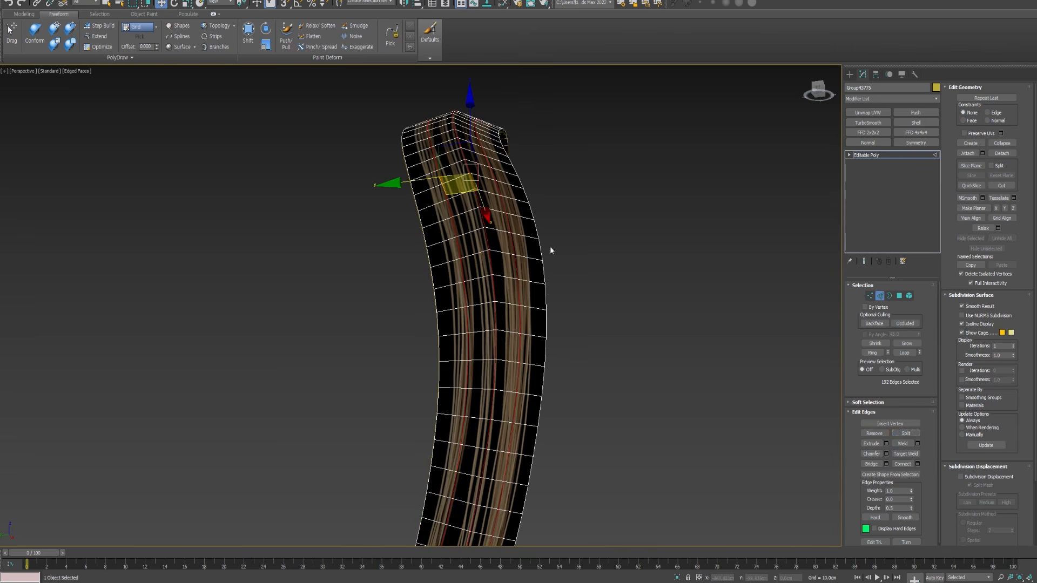
- Scale the crosswise edges of all the split sections wider so they overlap, and select an outer section to check it
{"action": "left_click", "coordinate": [510, 212]}
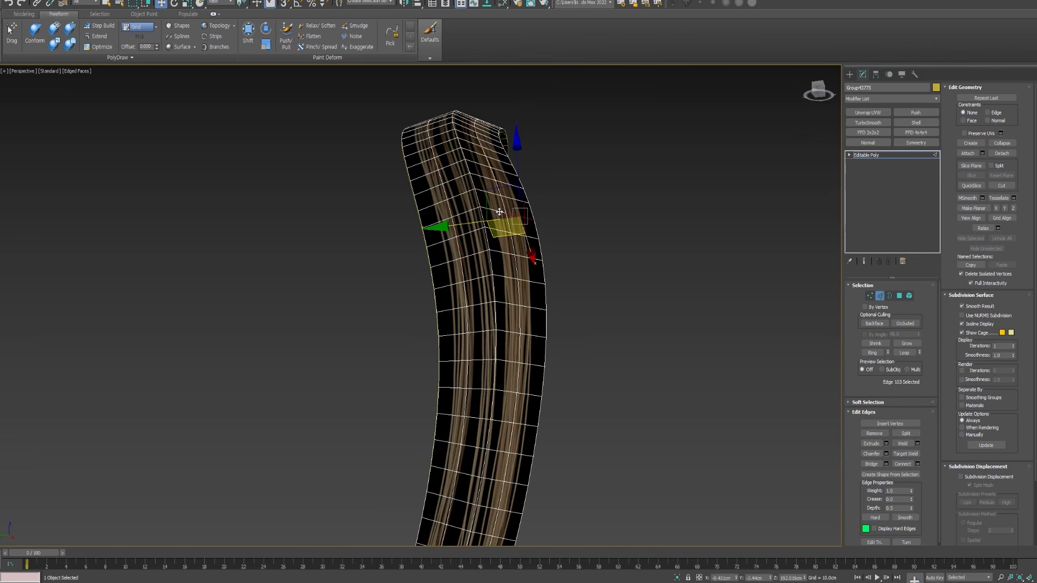
{"action": "left_click", "coordinate": [872, 352]}
{"action": "left_click_drag", "start_coordinate": [499, 188], "coordinate": [513, 160]}
{"action": "middle_click_drag", "start_coordinate": [579, 208], "coordinate": [559, 219], "text": "alt"}
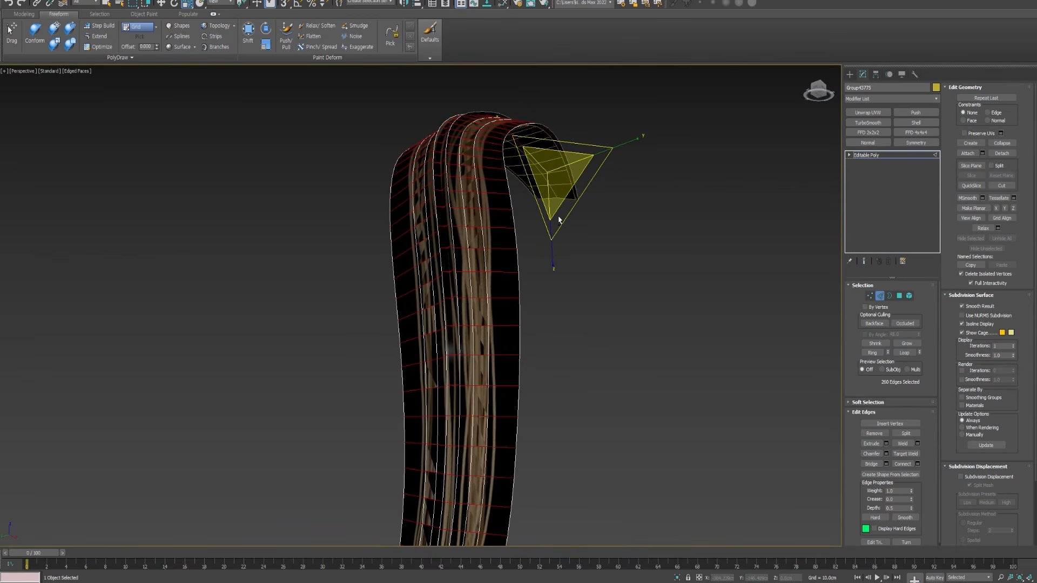
{"action": "key", "text": "2"}
{"action": "key", "text": "2"}
{"action": "middle_click_drag", "start_coordinate": [473, 199], "coordinate": [496, 199], "text": "alt"}
{"action": "key", "text": "5"}
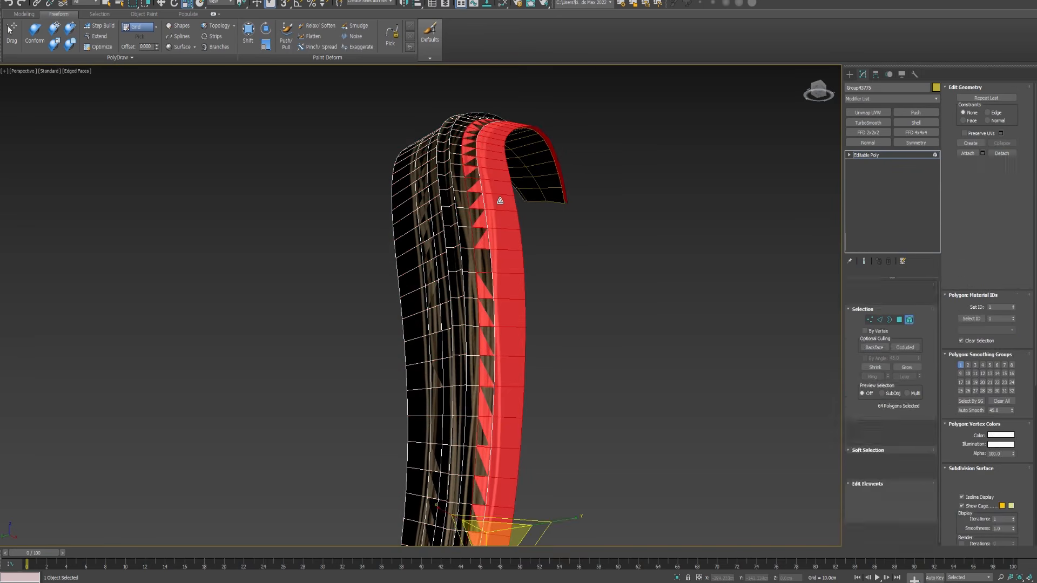
- Select the central lengthwise edge loops of the split sections, offset them with a 0.1 cm Push modifier and collapse the result
{"action": "key", "text": "2"}
{"action": "left_click", "coordinate": [468, 199]}
{"action": "double_click", "coordinate": [469, 199]}
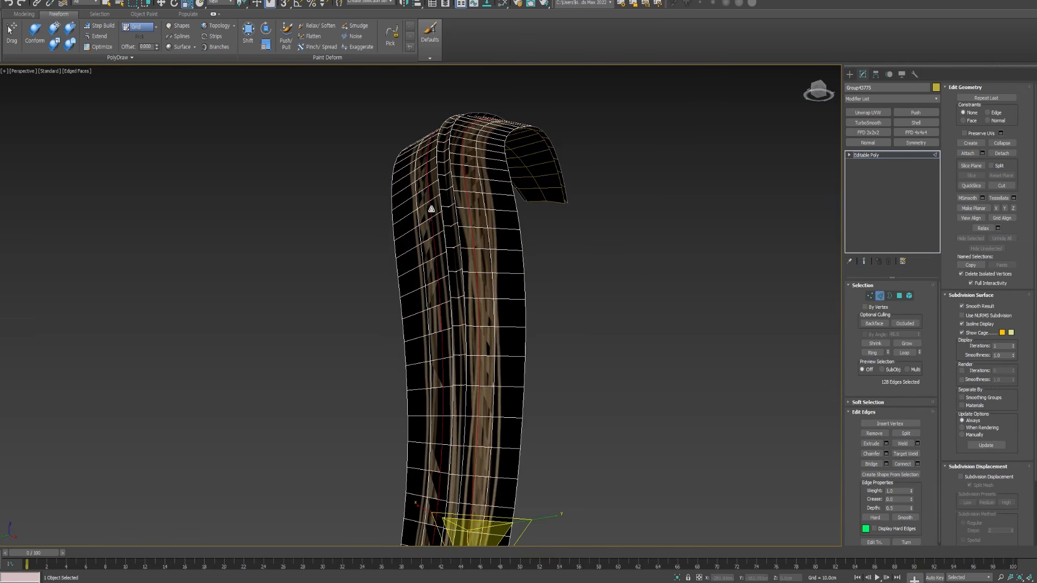
{"action": "middle_click_drag", "start_coordinate": [442, 212], "coordinate": [433, 232], "text": "alt"}
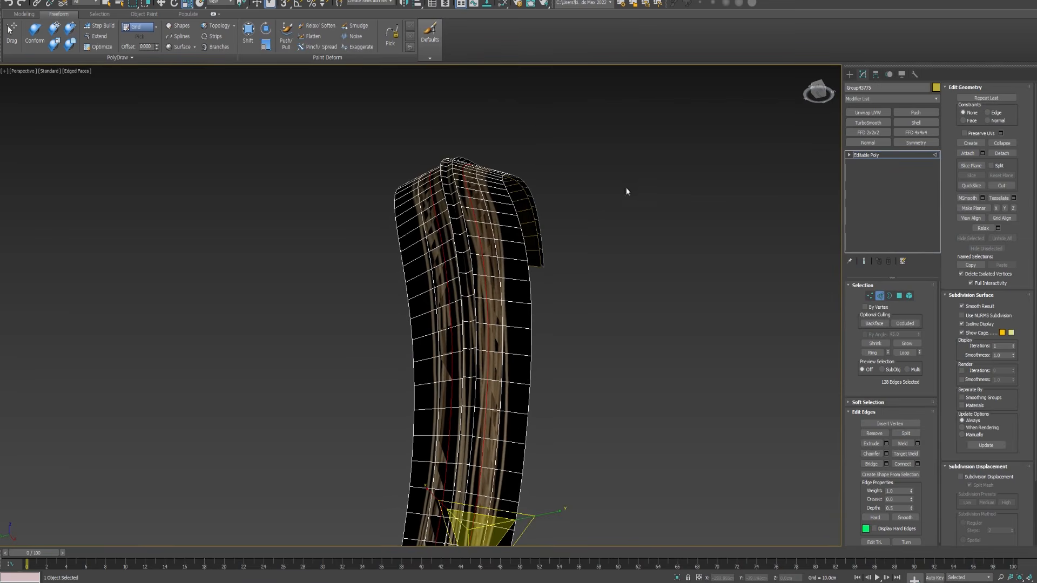
{"action": "left_click", "coordinate": [916, 113]}
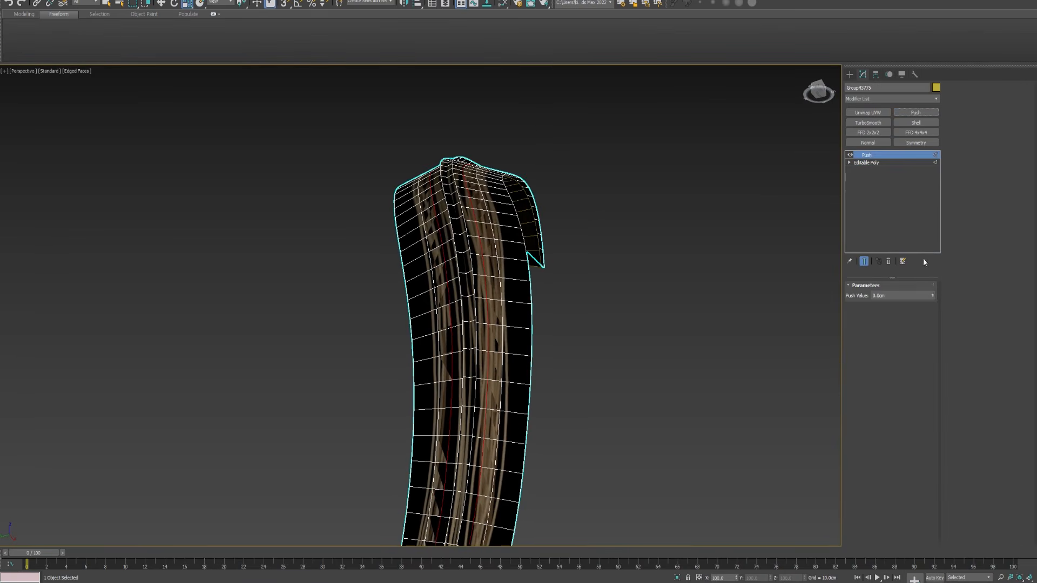
{"action": "left_click", "coordinate": [933, 294]}
{"action": "left_click", "coordinate": [932, 299]}
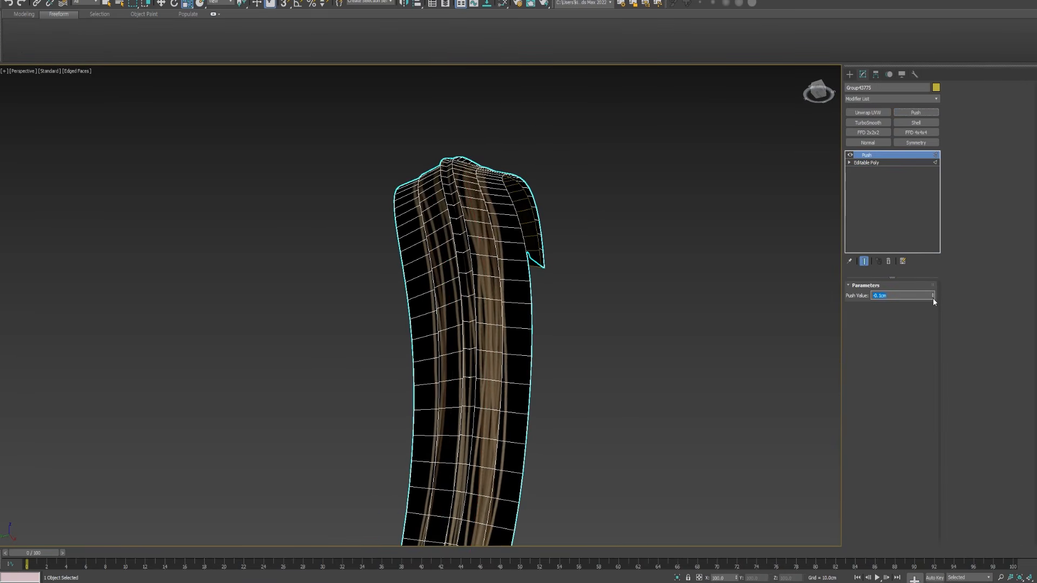
{"action": "left_click", "coordinate": [932, 294]}
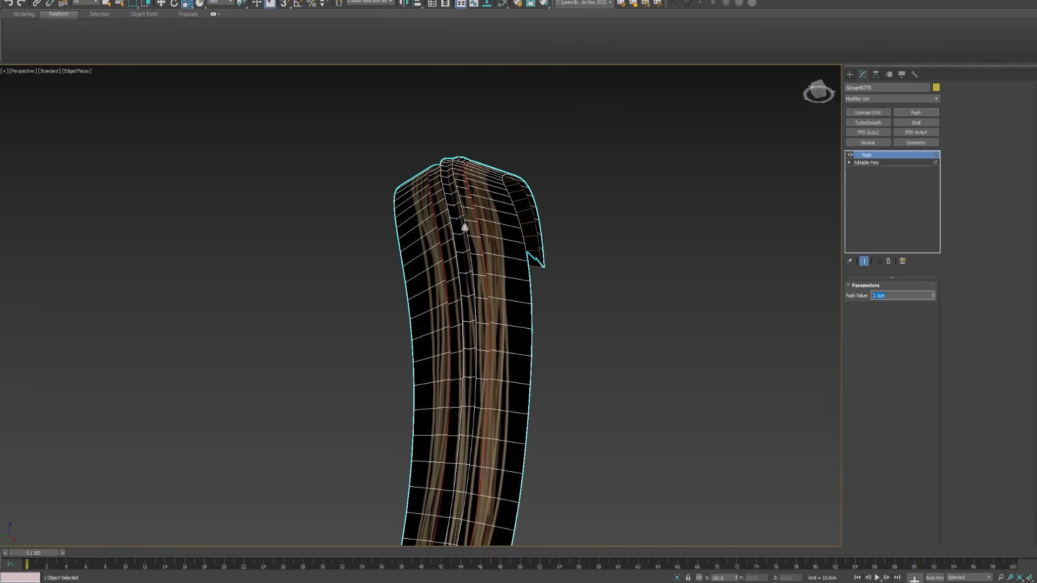
{"action": "key", "text": "ctrl+e"}
{"action": "middle_click_drag", "start_coordinate": [464, 227], "coordinate": [478, 237], "text": "alt"}
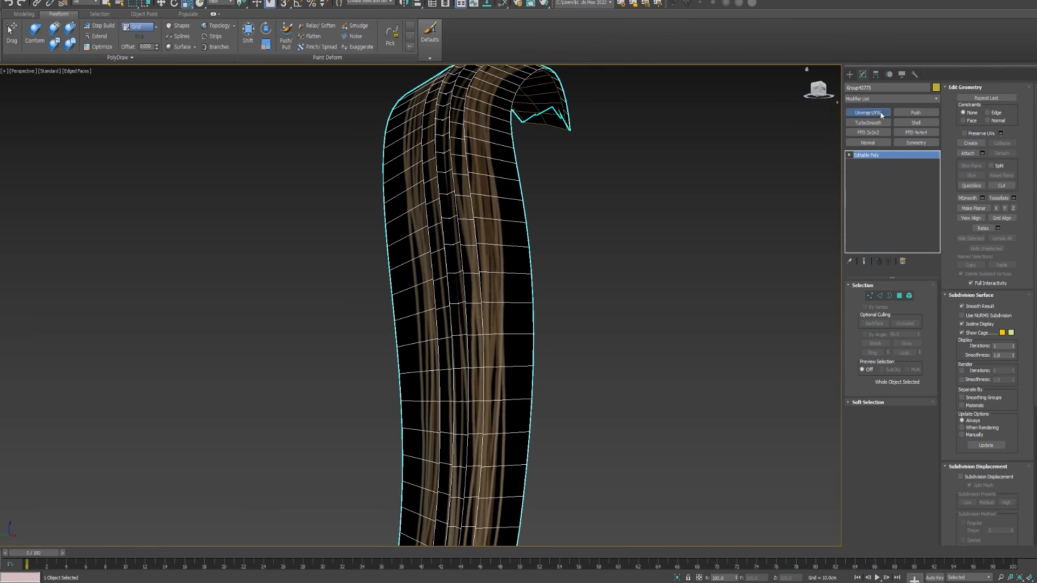
- Apply Unwrap UVW to the hair strip, display the hair texture Map #1 behind its UVs and enable polygon selection
{"action": "left_click", "coordinate": [881, 115]}
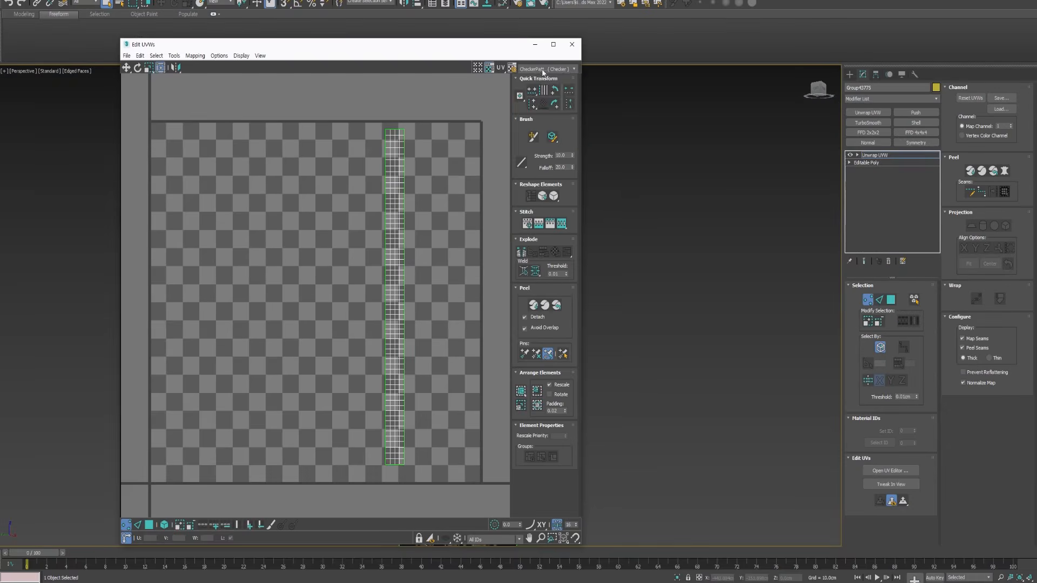
{"action": "left_click", "coordinate": [542, 70]}
{"action": "left_click", "coordinate": [542, 90]}
{"action": "middle_click_drag", "start_coordinate": [451, 193], "coordinate": [400, 173]}
{"action": "key", "text": "3"}
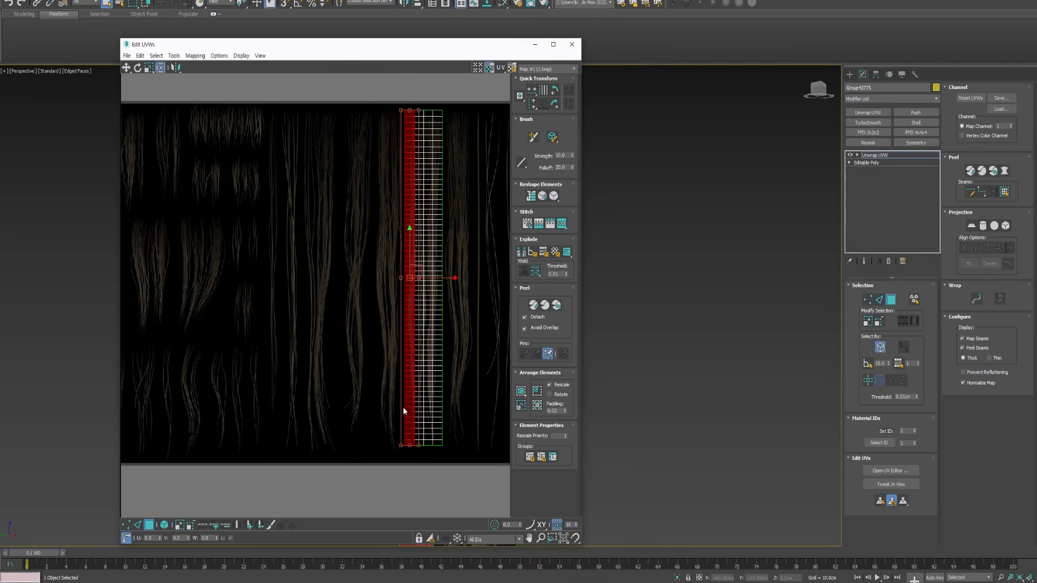
- Stack the UV sections of the hair strip on top of each other and move them beside the short tufts in the texture
{"action": "left_click", "coordinate": [368, 379]}
{"action": "left_click_drag", "start_coordinate": [369, 380], "coordinate": [416, 362]}
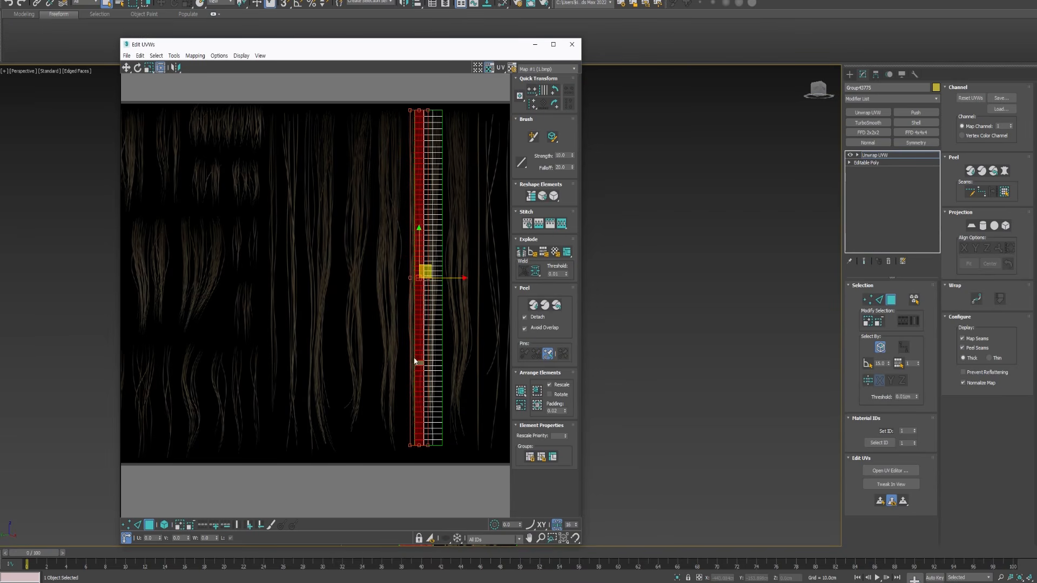
{"action": "left_click_drag", "start_coordinate": [416, 469], "coordinate": [419, 468]}
{"action": "left_click_drag", "start_coordinate": [423, 426], "coordinate": [437, 421]}
{"action": "left_click_drag", "start_coordinate": [471, 279], "coordinate": [306, 280]}
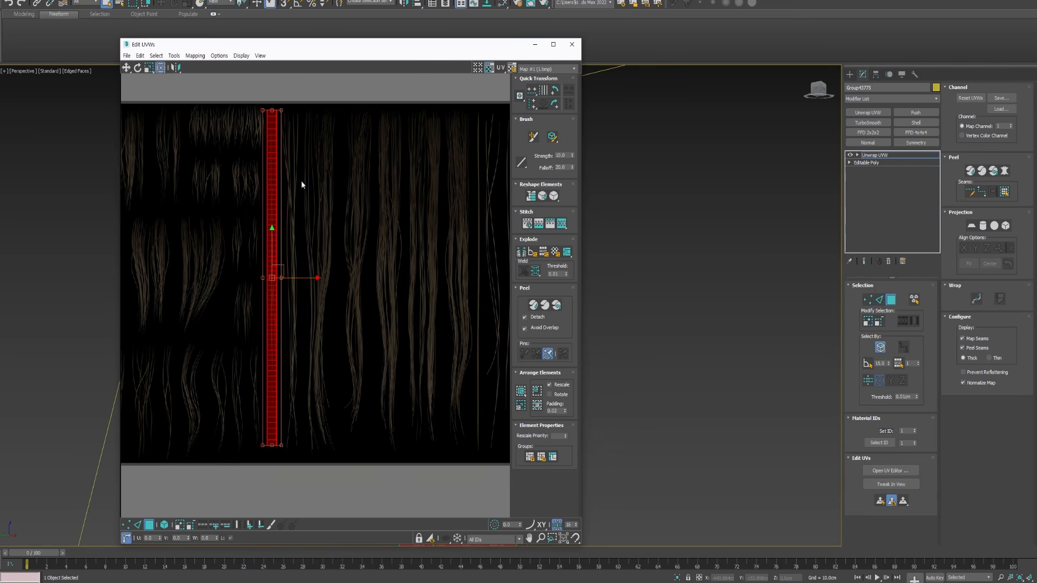
- Scale the stacked UV sections and adjust their lower end to fit the thin strand in the hair texture
{"action": "scroll", "coordinate": [296, 196], "scroll_direction": "up", "scroll_amount": 6}
{"action": "left_click_drag", "start_coordinate": [304, 100], "coordinate": [311, 100]}
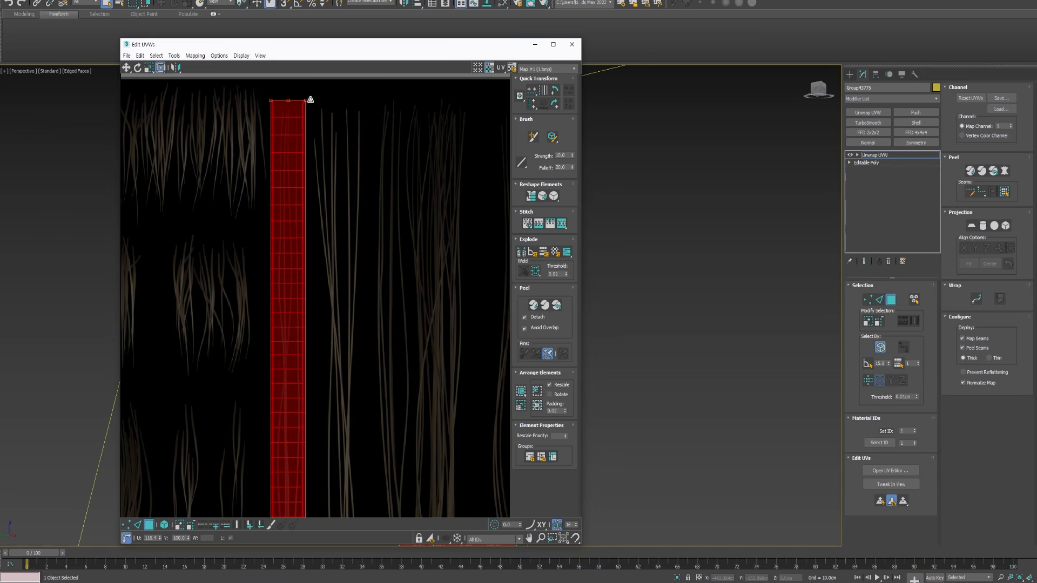
{"action": "scroll", "coordinate": [346, 211], "scroll_direction": "down", "scroll_amount": 3}
{"action": "scroll", "coordinate": [330, 273], "scroll_direction": "up", "scroll_amount": 5}
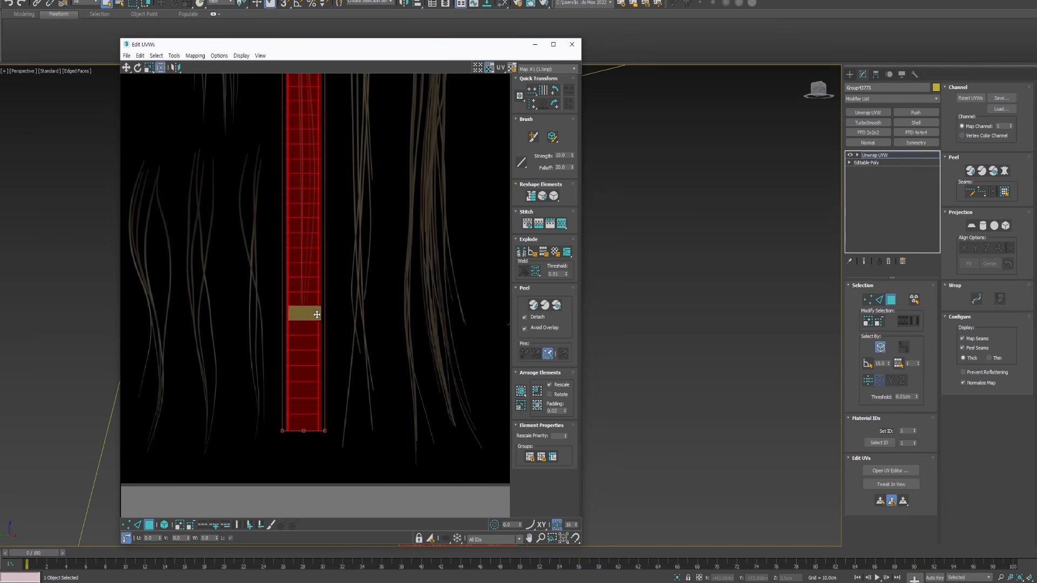
{"action": "left_click_drag", "start_coordinate": [321, 431], "coordinate": [322, 341]}
{"action": "middle_click_drag", "start_coordinate": [371, 169], "coordinate": [358, 465]}
{"action": "middle_click_drag", "start_coordinate": [331, 81], "coordinate": [344, 265]}
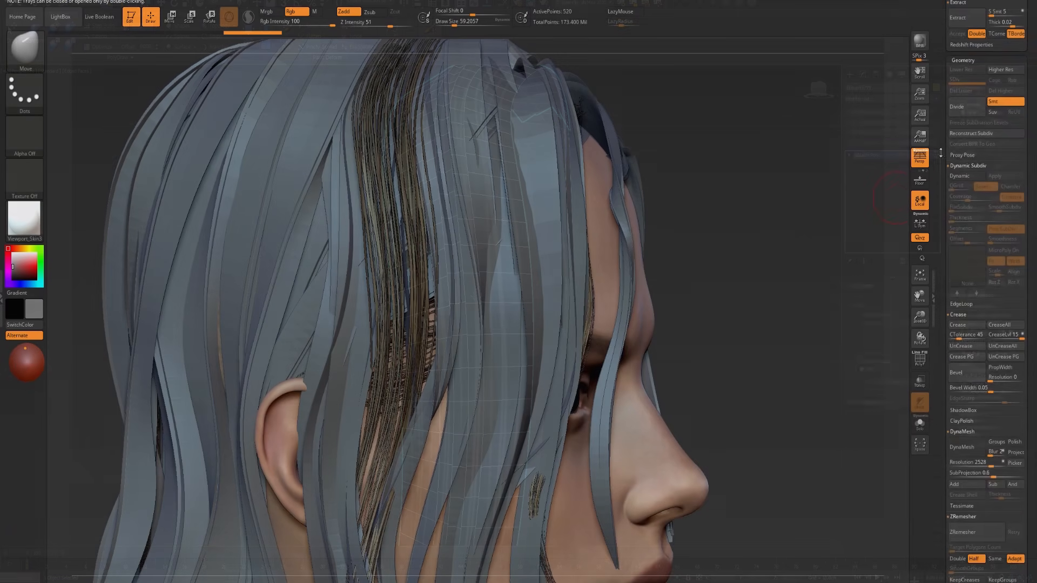
- Switch to ZBrush, toggle the imported strip's visibility, then select the exported15 hair cards and isolate them with polyframe shown
{"action": "scroll", "coordinate": [939, 235], "scroll_direction": "up", "scroll_amount": 10}
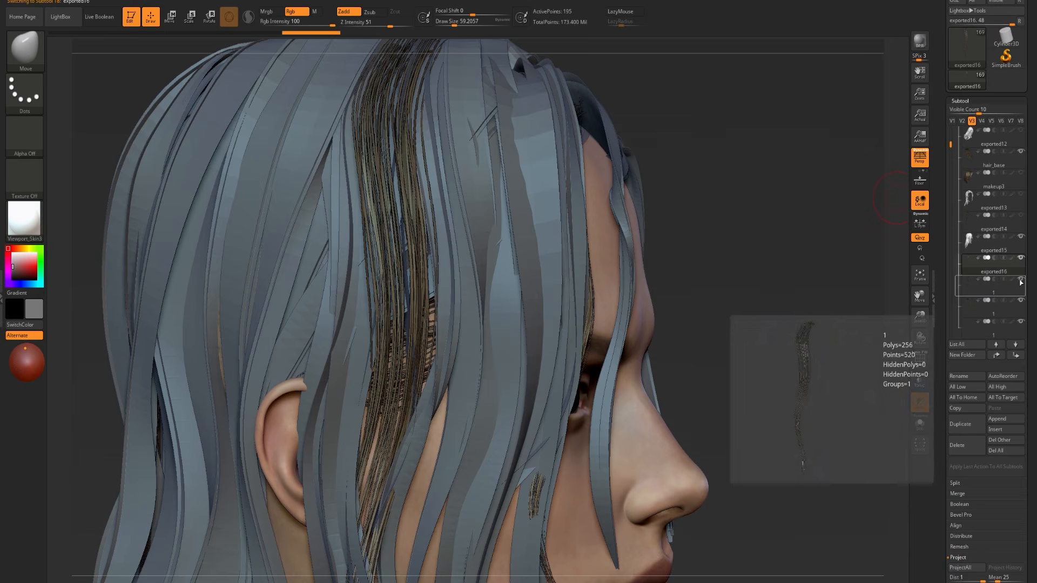
{"action": "left_click", "coordinate": [1021, 280]}
{"action": "left_click", "coordinate": [1020, 281]}
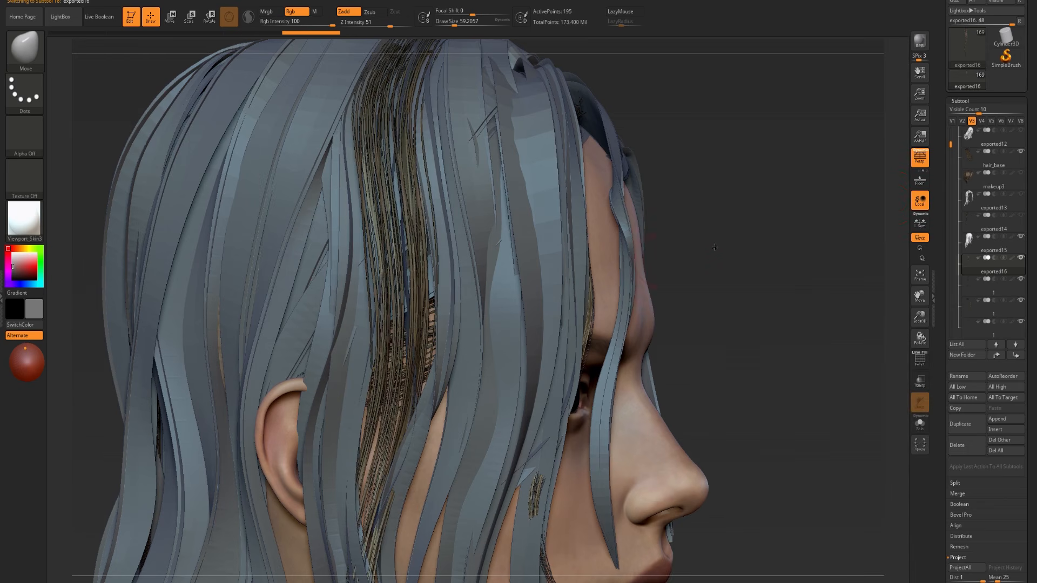
{"action": "right_click_drag", "start_coordinate": [714, 247], "coordinate": [686, 219], "text": "ctrl"}
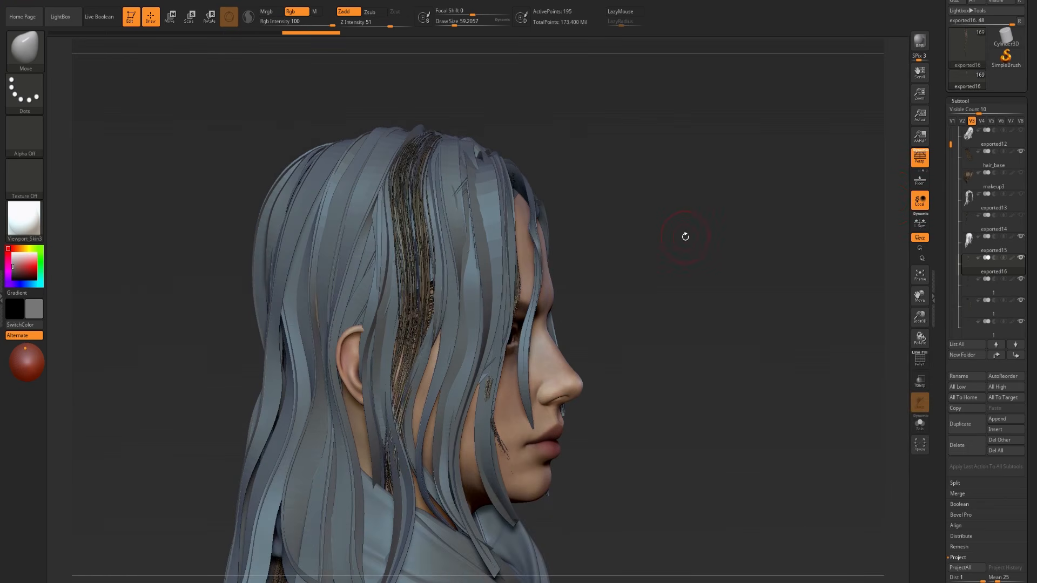
{"action": "left_click", "coordinate": [347, 235], "text": "alt"}
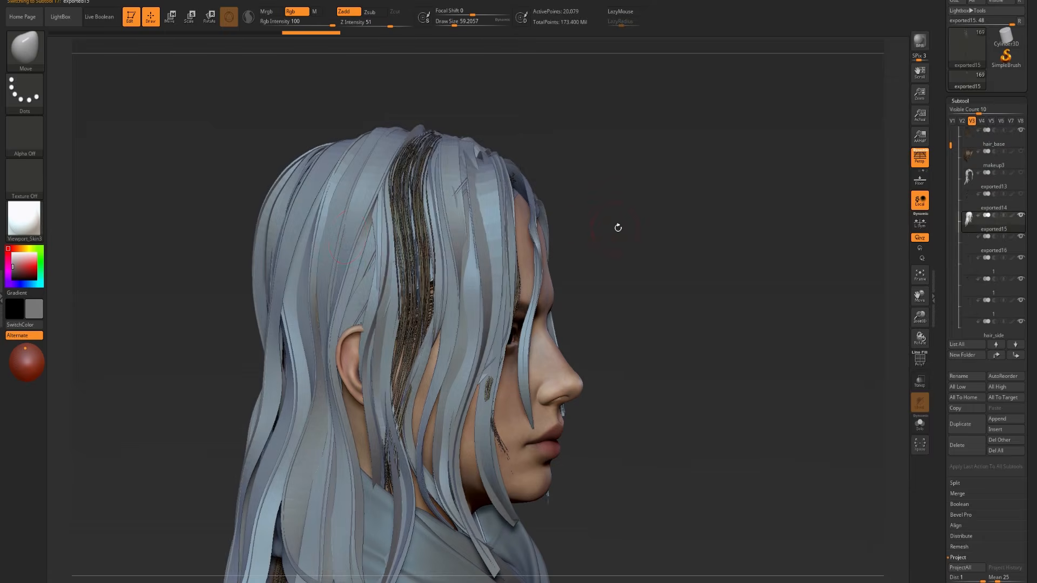
{"action": "key", "text": "shift+f"}
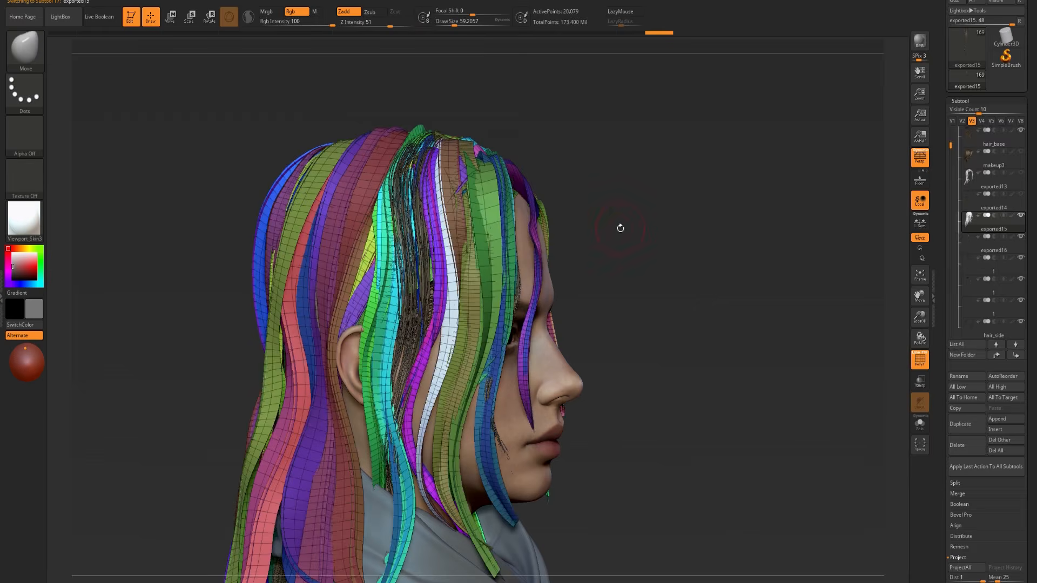
{"action": "key", "text": "alt+s"}
- Hide the hair cards at the back of the head, including the stray strand, leaving the front and side cards
{"action": "left_click_drag", "start_coordinate": [625, 230], "coordinate": [659, 240]}
{"action": "right_click_drag", "start_coordinate": [660, 241], "coordinate": [684, 257], "text": "ctrl"}
{"action": "left_click_drag", "start_coordinate": [669, 249], "coordinate": [699, 250]}
{"action": "right_click_drag", "start_coordinate": [699, 250], "coordinate": [542, 234], "text": "ctrl"}
{"action": "left_click_drag", "start_coordinate": [193, 139], "coordinate": [410, 215], "text": "ctrl+alt+shift"}
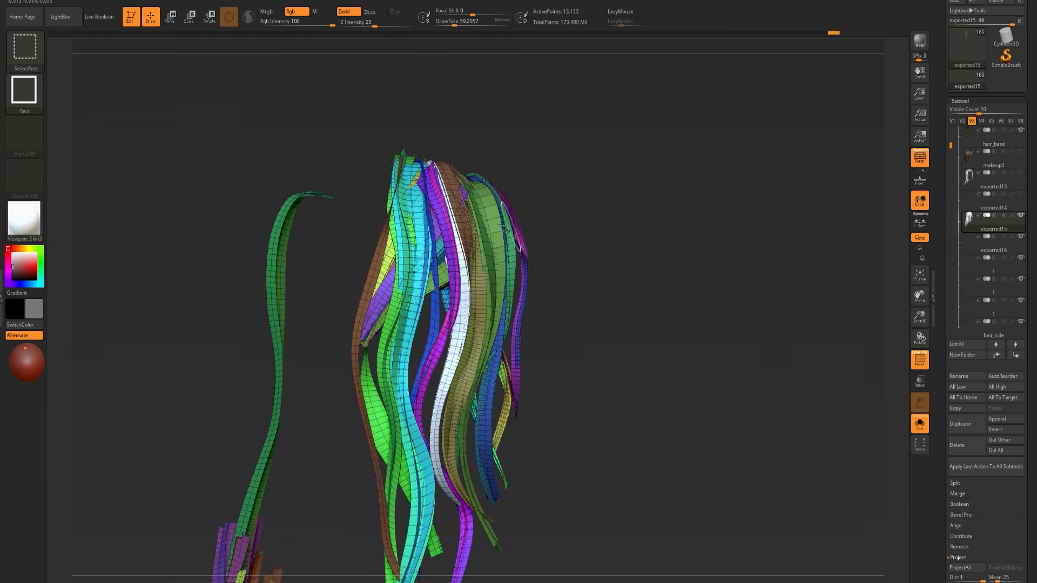
{"action": "left_click_drag", "start_coordinate": [201, 141], "coordinate": [311, 310], "text": "ctrl+alt+shift"}
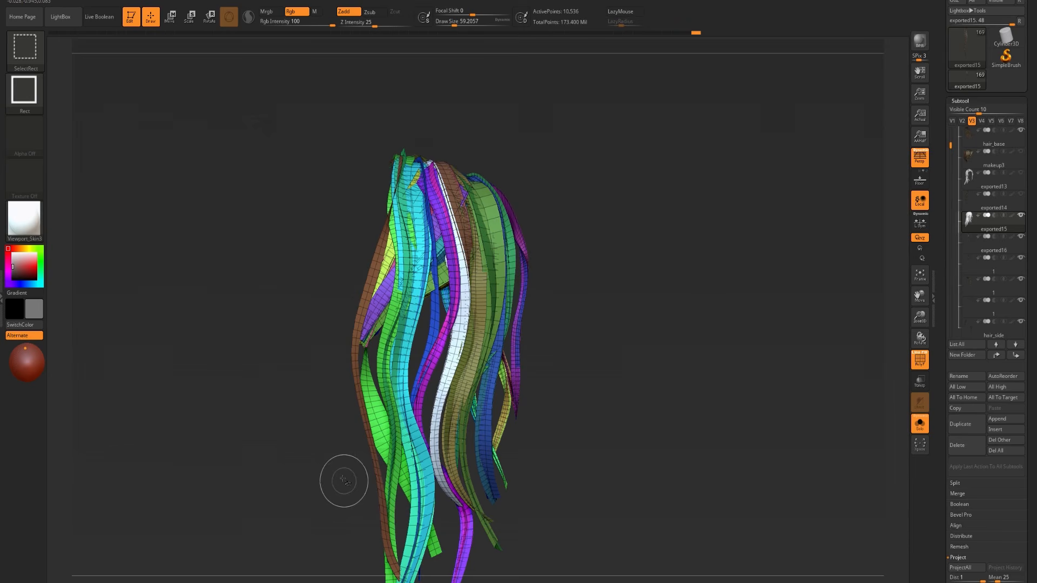
- Invert the visibility to check the back hair cards, invert it back and split the hidden cards into their own subtool
{"action": "mouse_move", "coordinate": [708, 432]}
{"action": "left_mouse_down"}
{"action": "mouse_move", "coordinate": [630, 412]}
{"action": "mouse_move", "coordinate": [669, 400]}
{"action": "left_mouse_up"}
{"action": "left_click_drag", "start_coordinate": [613, 322], "coordinate": [647, 337], "text": "alt"}
{"action": "left_click_drag", "start_coordinate": [650, 320], "coordinate": [667, 378], "text": "ctrl+shift"}
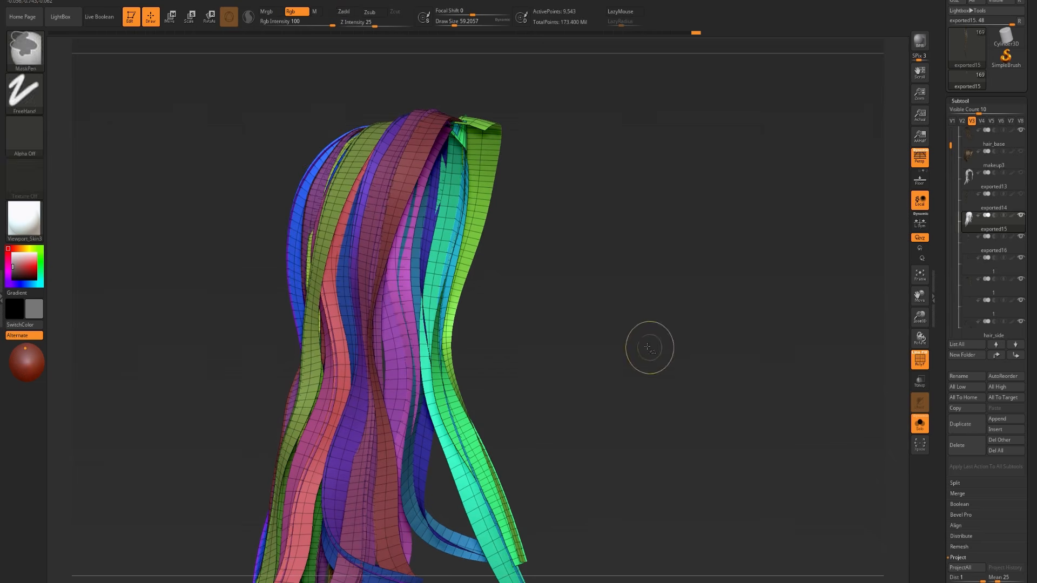
{"action": "left_click_drag", "start_coordinate": [613, 435], "coordinate": [614, 479], "text": "ctrl+shift"}
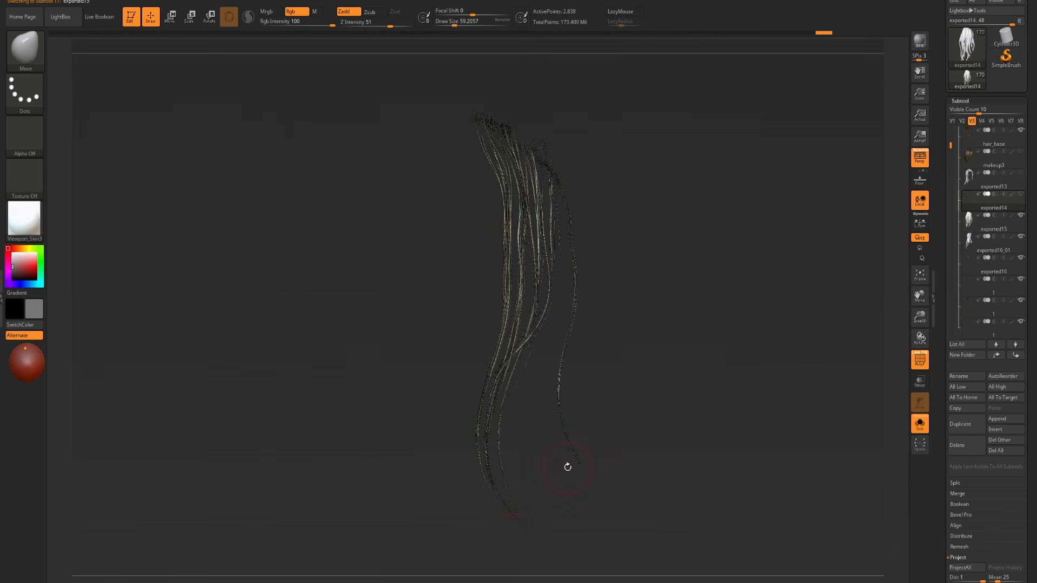
- Cycle through the neighbouring hair subtools and select exported16_01, which holds the split-off back cards
{"action": "key", "text": "Down"}
{"action": "left_click_drag", "start_coordinate": [673, 413], "coordinate": [669, 418]}
{"action": "key", "text": "Up"}
{"action": "key", "text": "Up"}
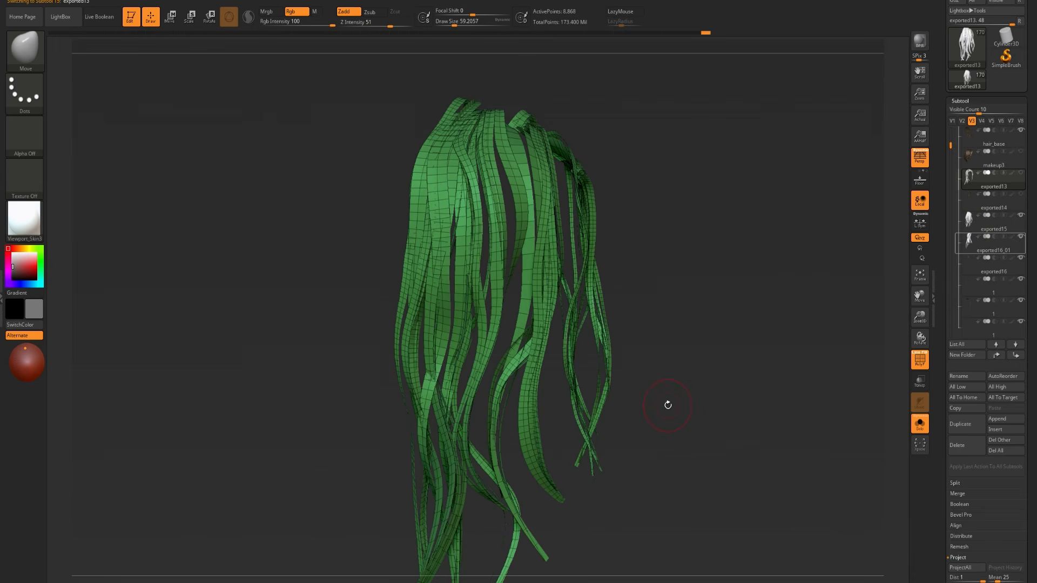
{"action": "left_click", "coordinate": [996, 250]}
{"action": "left_click_drag", "start_coordinate": [665, 331], "coordinate": [596, 329]}
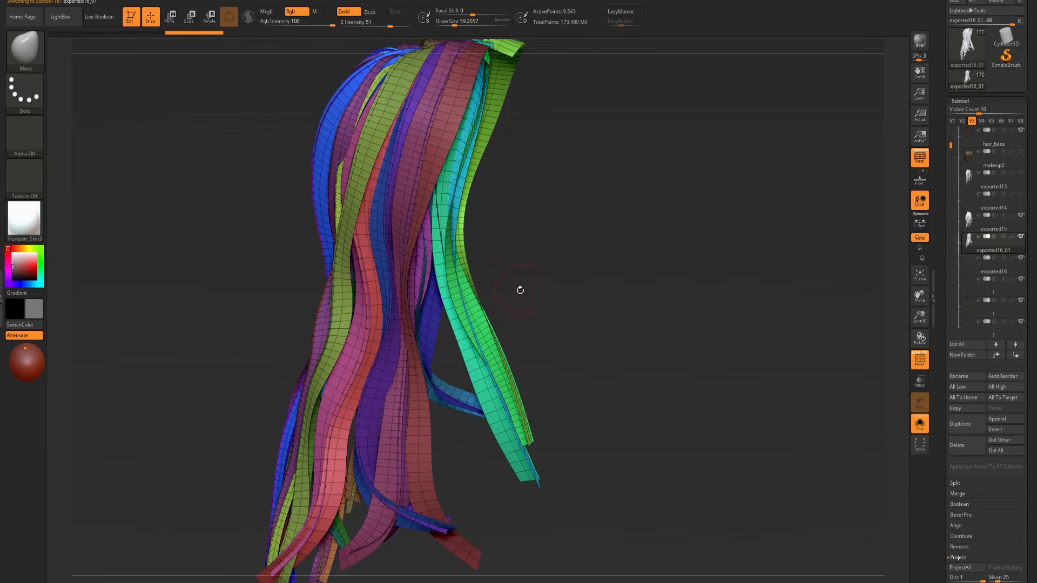
- Export the split-off back hair cards as 1.obj on the D: drive, replacing the existing file
{"action": "key", "text": "ctrl"}
{"action": "key", "text": "ctrl"}
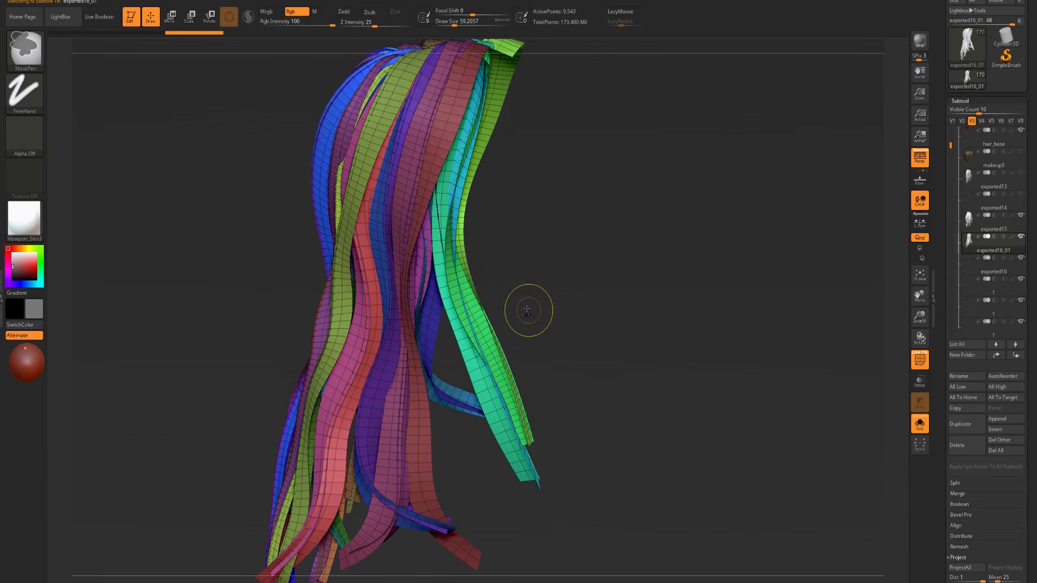
{"action": "key", "text": "ctrl+e"}
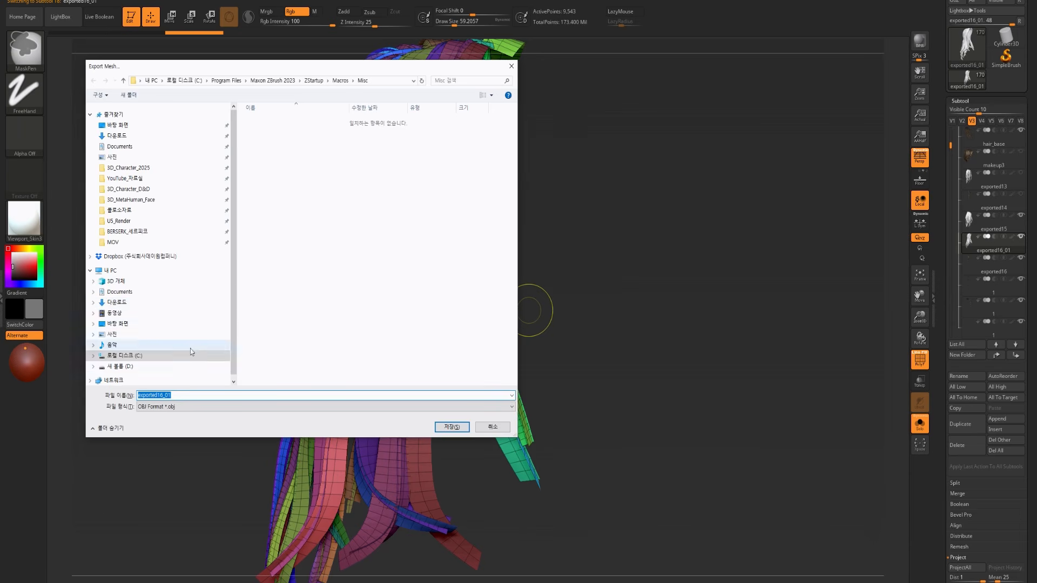
{"action": "left_click", "coordinate": [148, 367]}
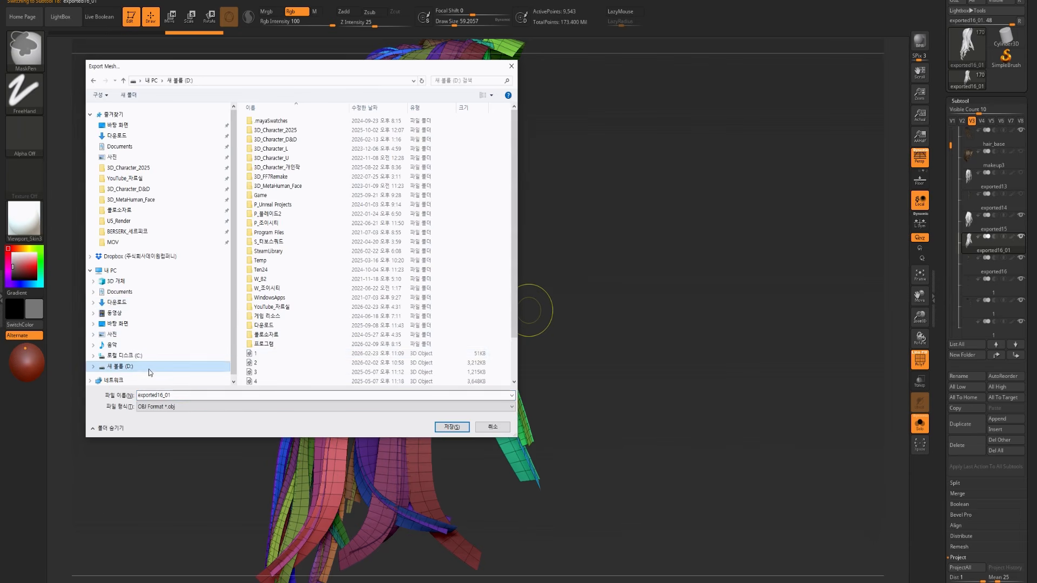
{"action": "double_click", "coordinate": [324, 354]}
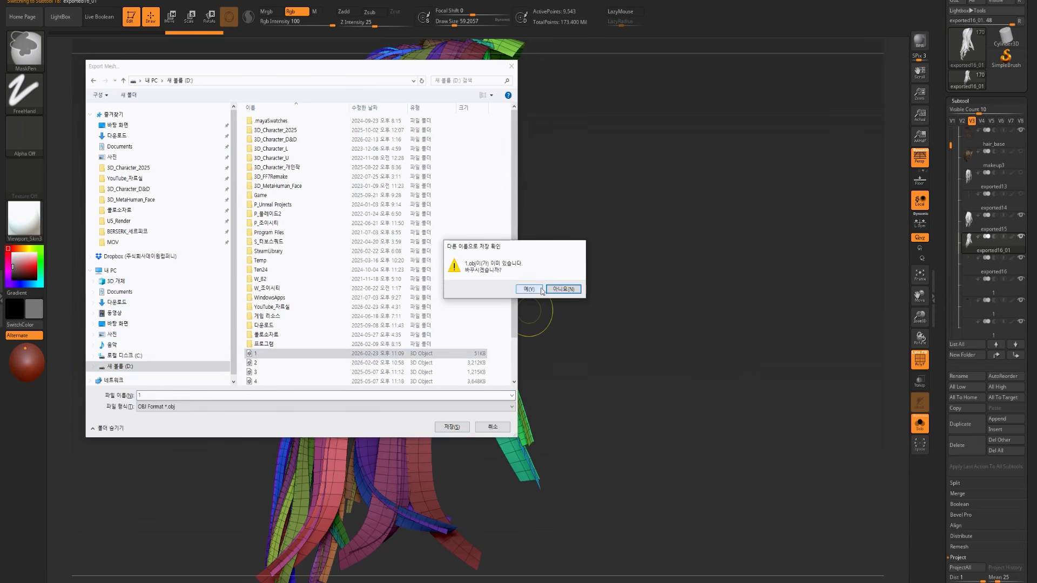
{"action": "left_click", "coordinate": [539, 290]}
- Merge the back hair cards into a single polygroup and subdivide them once with smoothing turned off
{"action": "left_click_drag", "start_coordinate": [590, 252], "coordinate": [586, 295]}
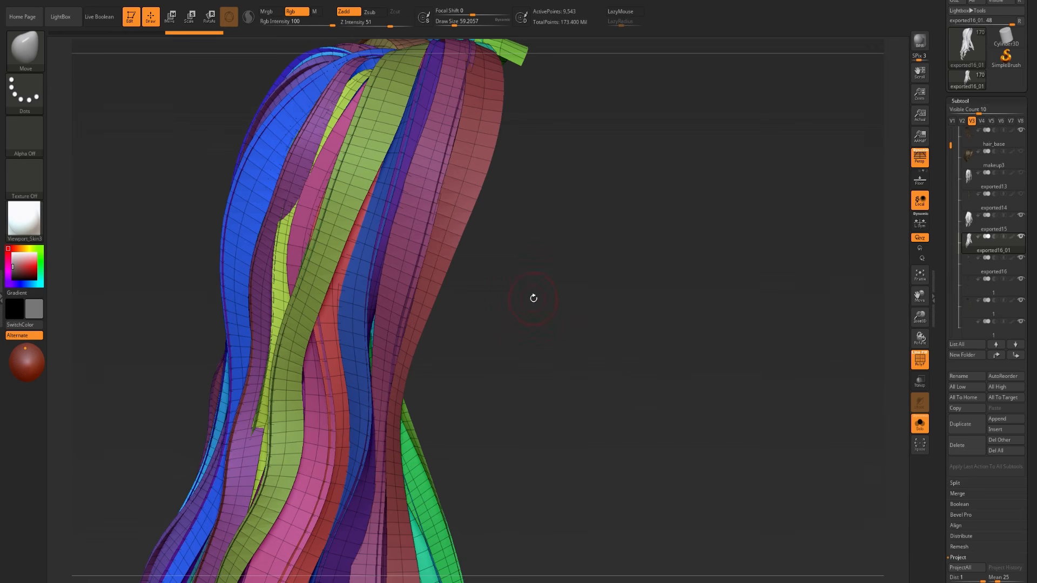
{"action": "left_click_drag", "start_coordinate": [550, 317], "coordinate": [584, 294]}
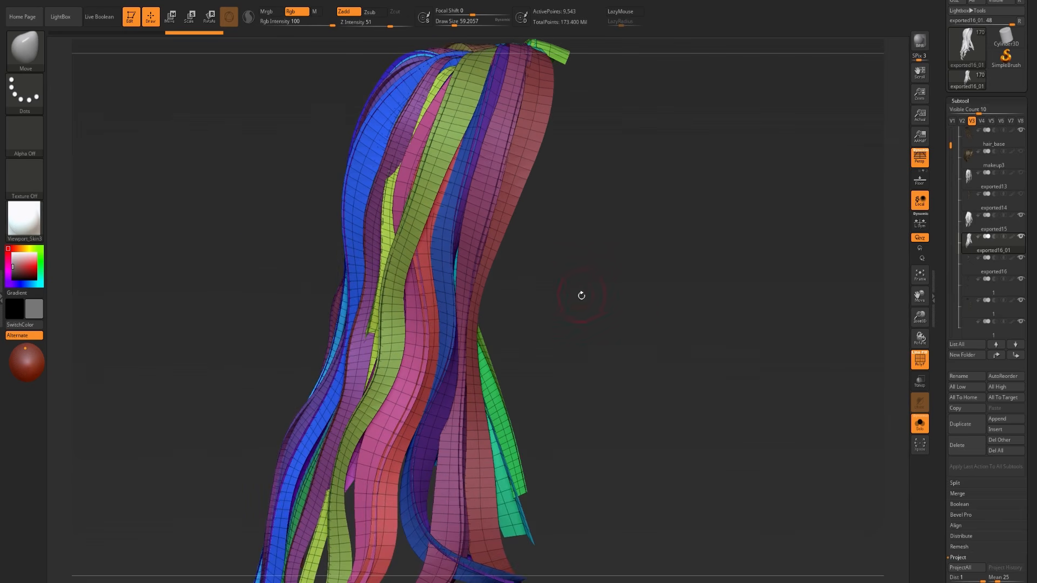
{"action": "left_click_drag", "start_coordinate": [942, 400], "coordinate": [938, 255]}
{"action": "left_click_drag", "start_coordinate": [582, 368], "coordinate": [614, 372], "text": "alt"}
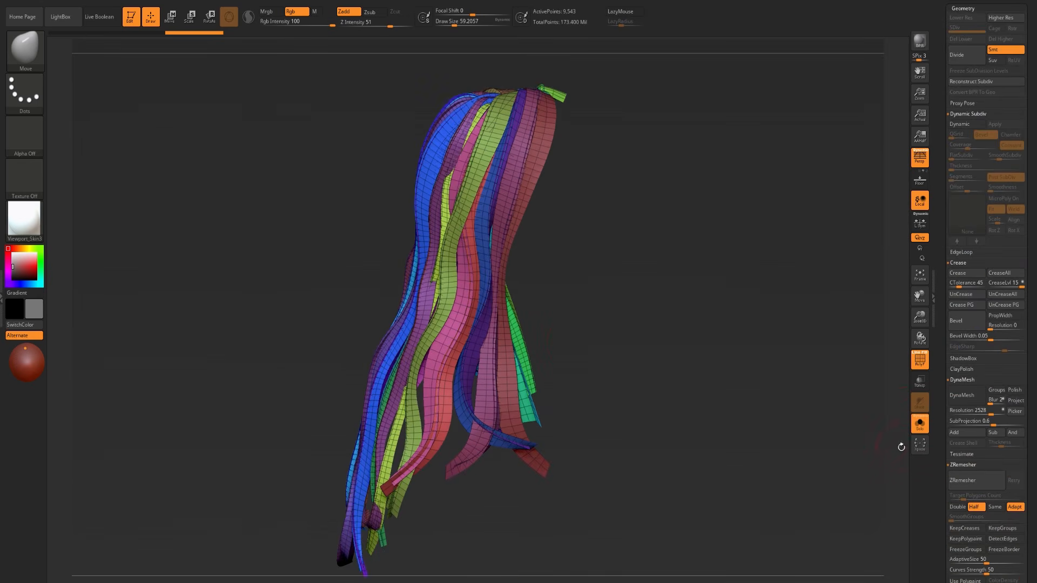
{"action": "left_click_drag", "start_coordinate": [938, 442], "coordinate": [950, 321]}
{"action": "left_click_drag", "start_coordinate": [572, 238], "coordinate": [794, 256]}
{"action": "left_click_drag", "start_coordinate": [1000, 215], "coordinate": [999, 444]}
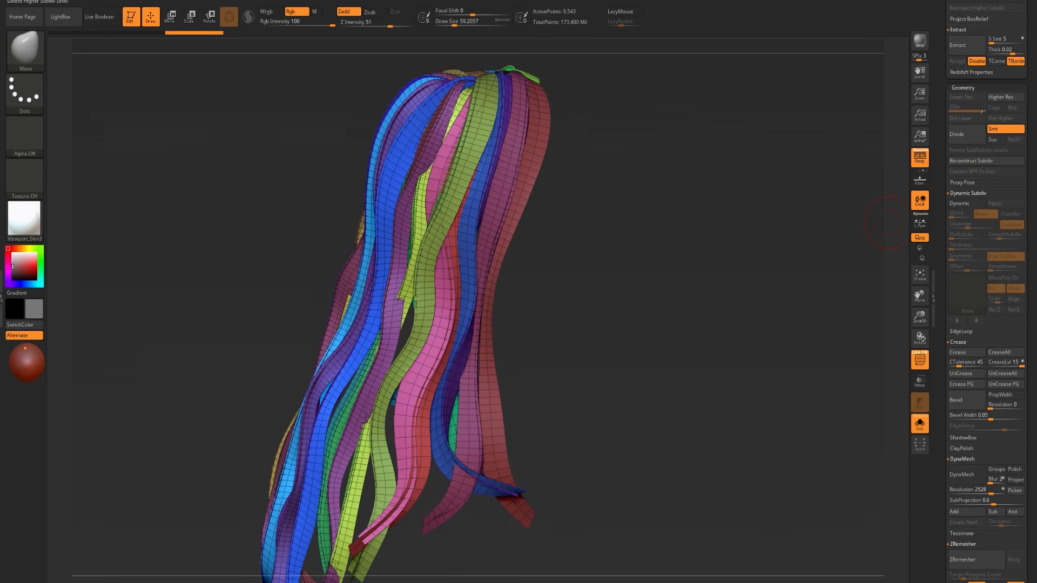
{"action": "left_click_drag", "start_coordinate": [706, 176], "coordinate": [675, 218], "text": "alt"}
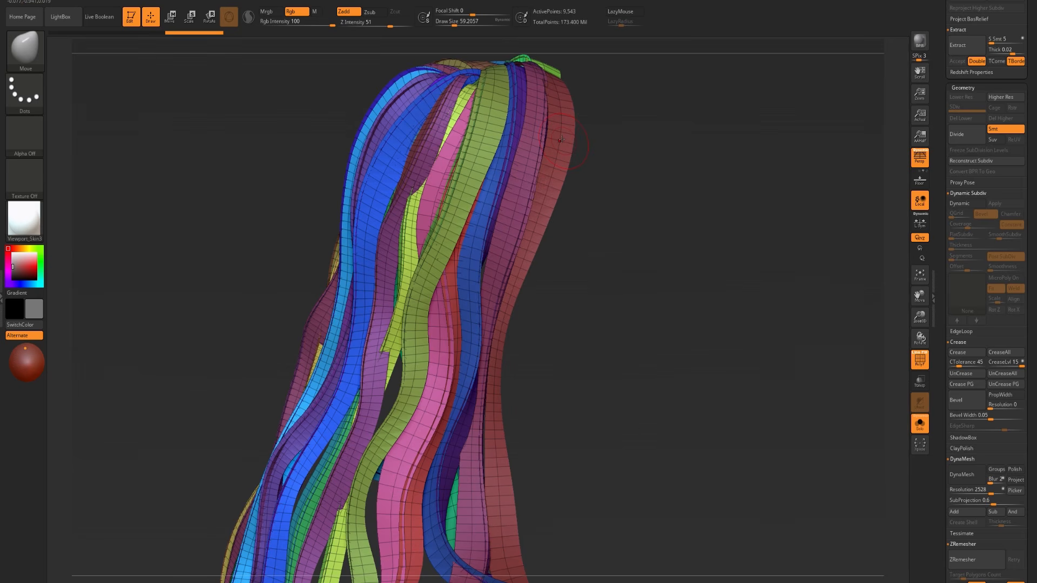
{"action": "key", "text": "ctrl+w"}
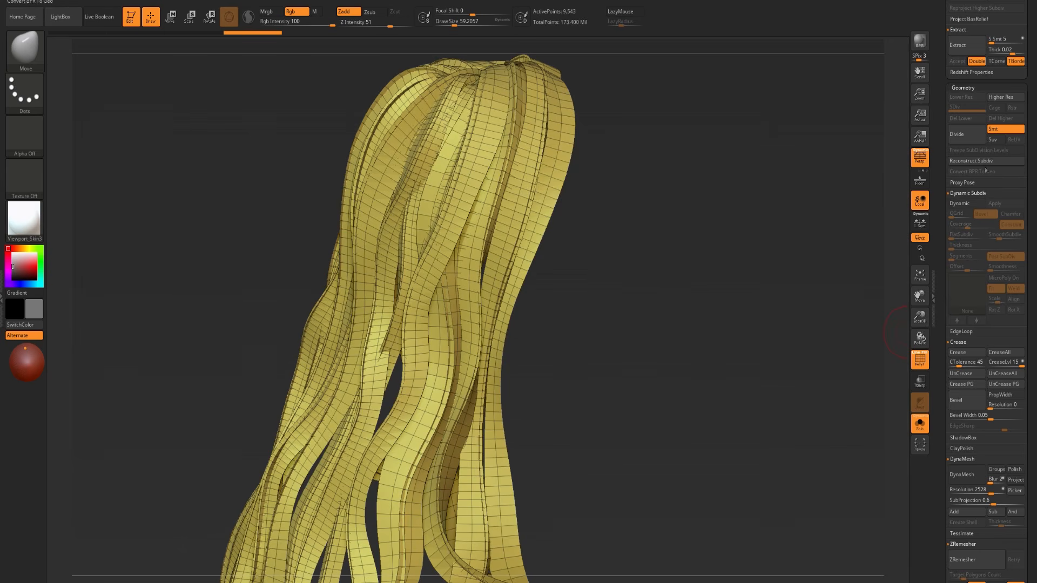
{"action": "left_click", "coordinate": [1005, 129]}
{"action": "key", "text": "ctrl+d"}
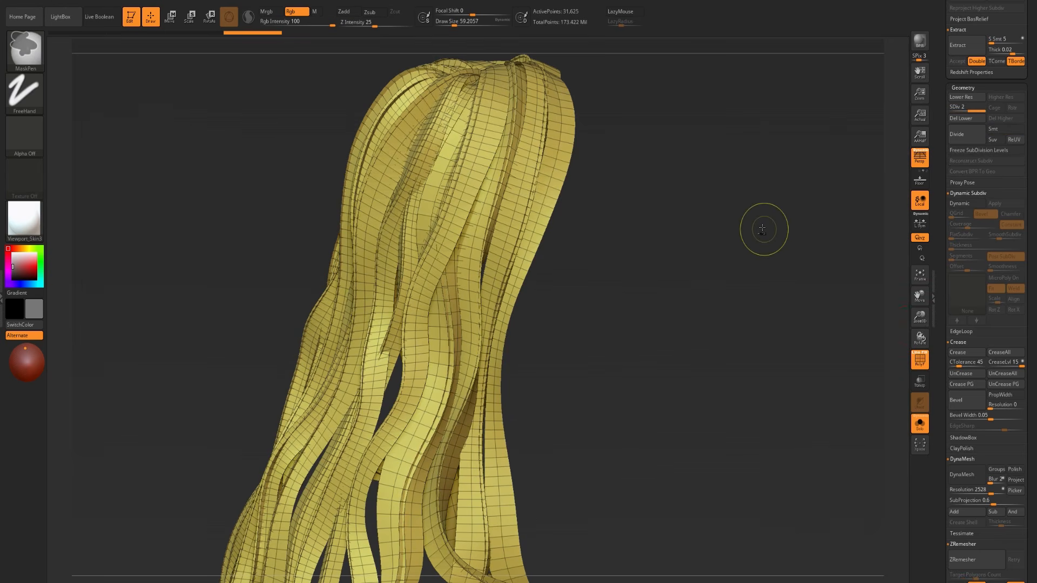
- Undo the last subdivision and isolate one lengthwise half of the back hair cards in their flattened UV layout
{"action": "key", "text": "ctrl+z"}
{"action": "scroll", "coordinate": [954, 119], "scroll_direction": "down", "scroll_amount": 10}
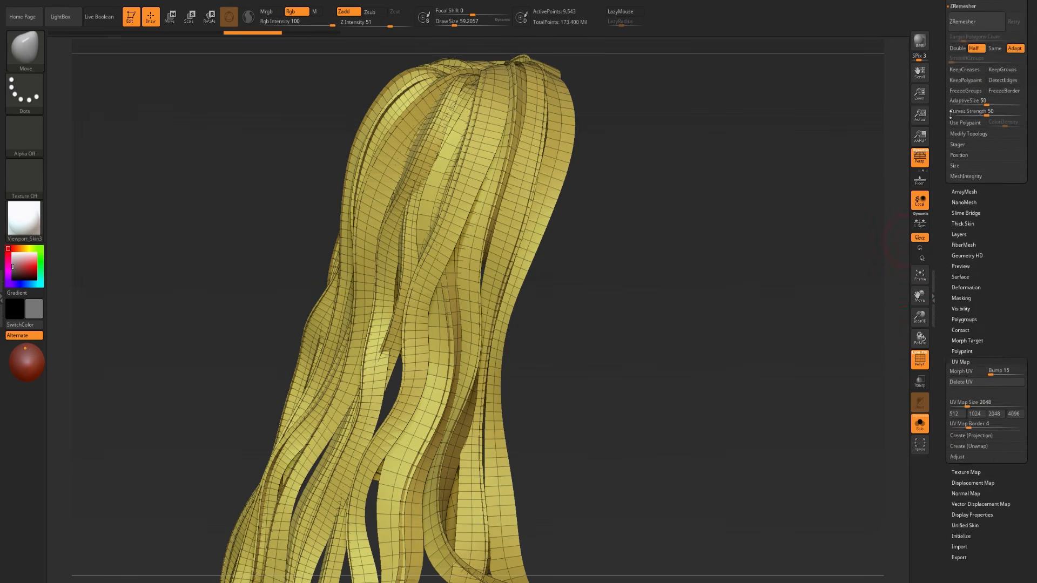
{"action": "left_click", "coordinate": [964, 240]}
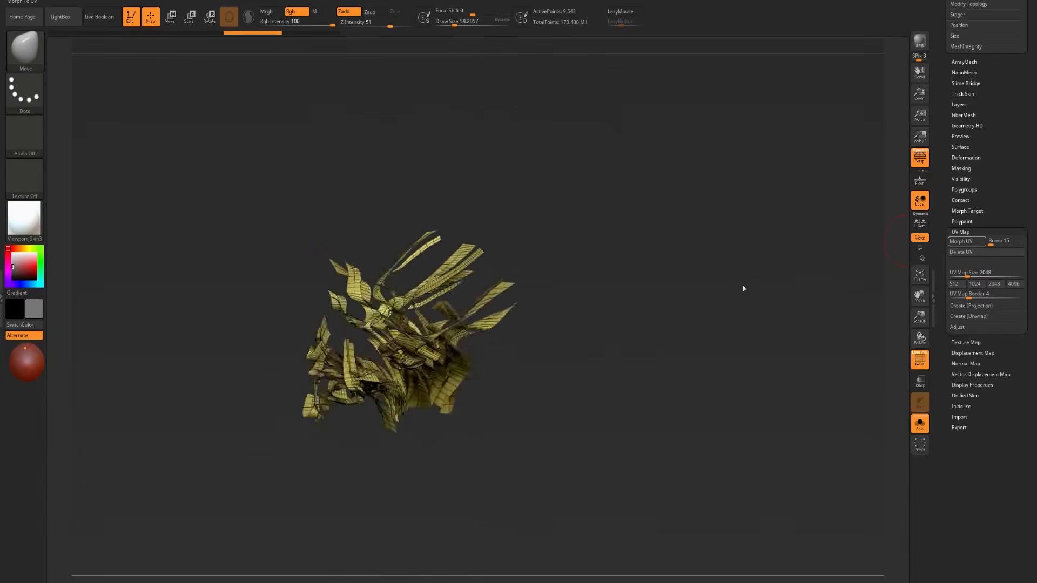
{"action": "left_click_drag", "start_coordinate": [623, 293], "coordinate": [384, 263], "text": "shift"}
{"action": "left_click_drag", "start_coordinate": [412, 84], "coordinate": [481, 492], "text": "ctrl+alt+shift"}
{"action": "left_click_drag", "start_coordinate": [617, 72], "coordinate": [507, 473], "text": "ctrl+alt+shift"}
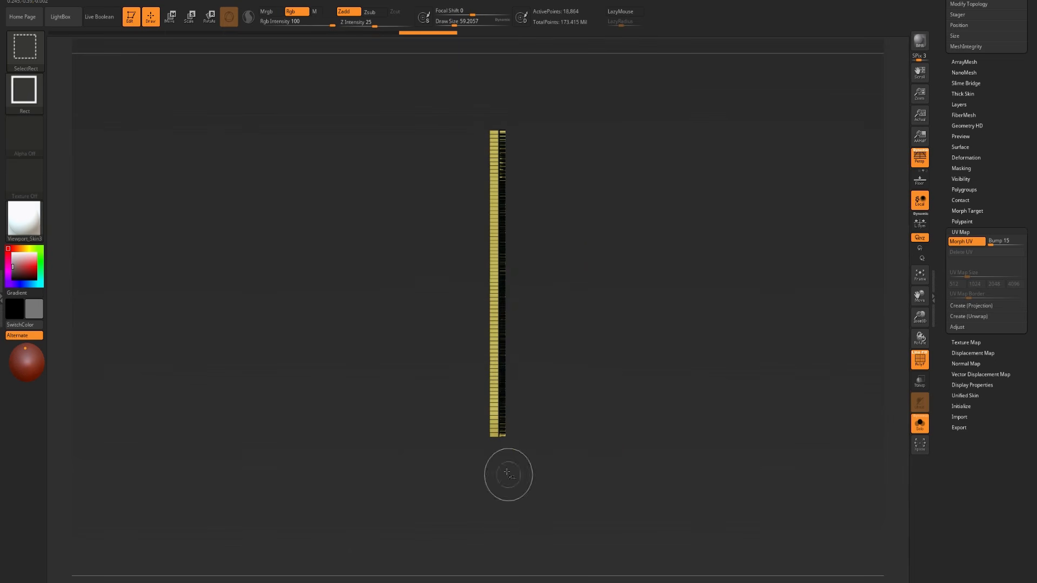
- Assign the isolated half its own polygroup, show all the cards and return them to their 3D shape
{"action": "key", "text": "ctrl+w"}
{"action": "left_click", "coordinate": [565, 312], "text": "ctrl+shift"}
{"action": "left_click_drag", "start_coordinate": [565, 313], "coordinate": [856, 223], "text": "alt"}
{"action": "left_click", "coordinate": [965, 243]}
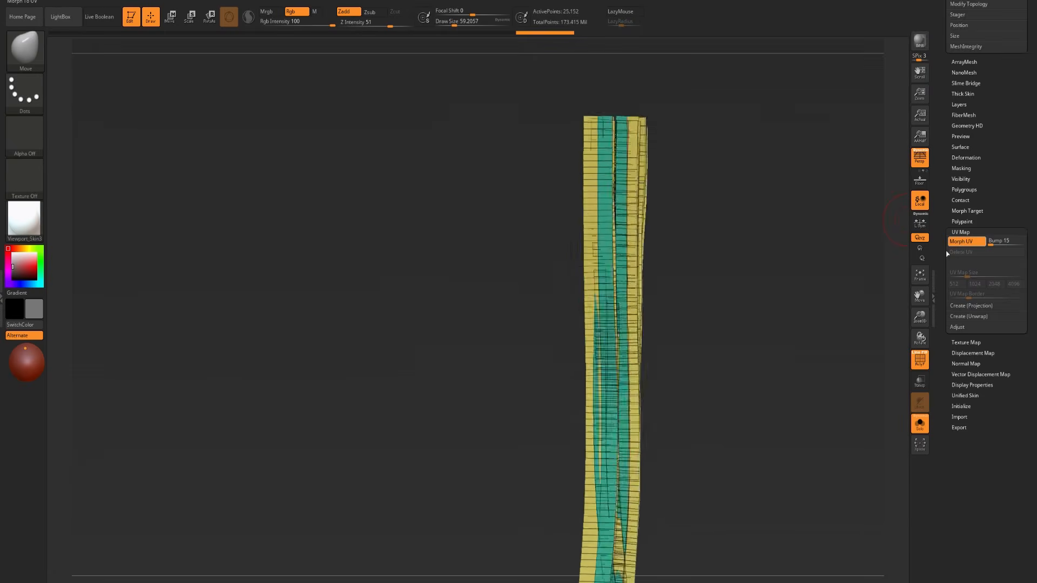
{"action": "left_click_drag", "start_coordinate": [701, 357], "coordinate": [907, 368]}
{"action": "left_click_drag", "start_coordinate": [519, 265], "coordinate": [876, 190], "text": "alt"}
- Mask the hair cards by feature using only the Groups option, with Border turned off, and hide the polyframe
{"action": "key", "text": "shift"}
{"action": "left_click_drag", "start_coordinate": [992, 176], "coordinate": [993, 178]}
{"action": "key", "text": "shift"}
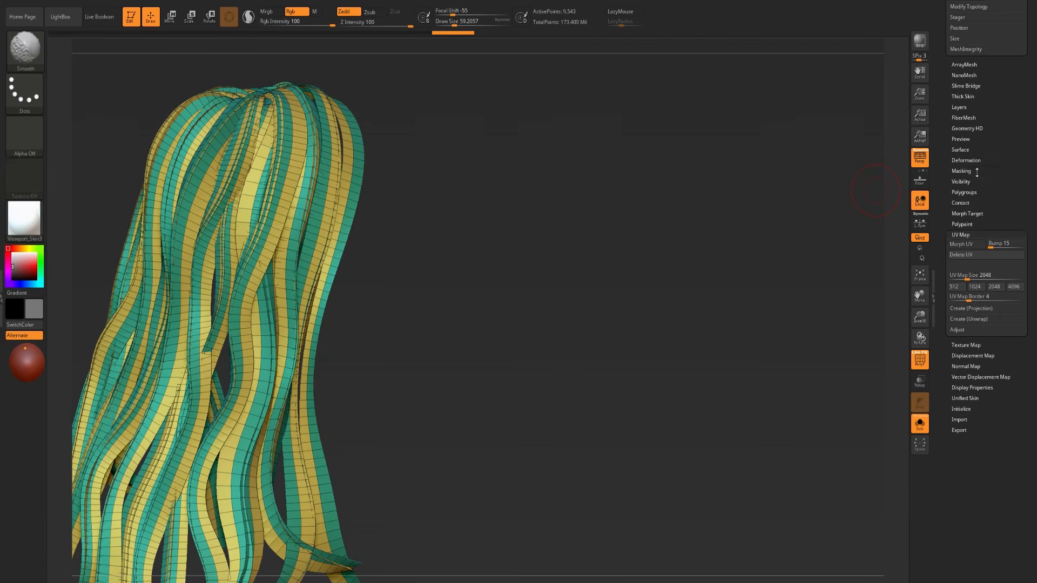
{"action": "left_click", "coordinate": [976, 171]}
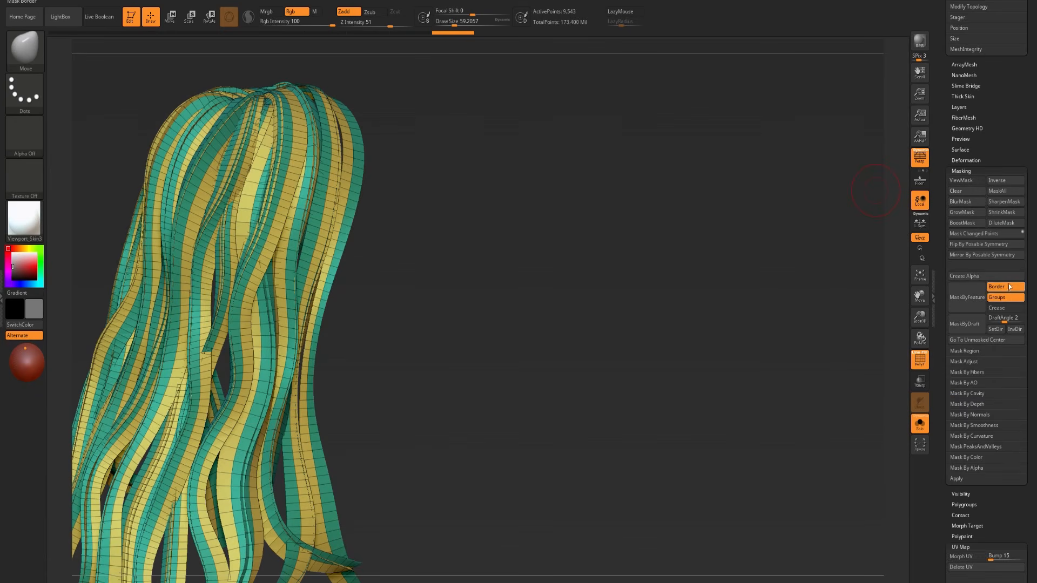
{"action": "left_click", "coordinate": [978, 306]}
{"action": "left_click_drag", "start_coordinate": [587, 302], "coordinate": [690, 296]}
{"action": "key", "text": "shift"}
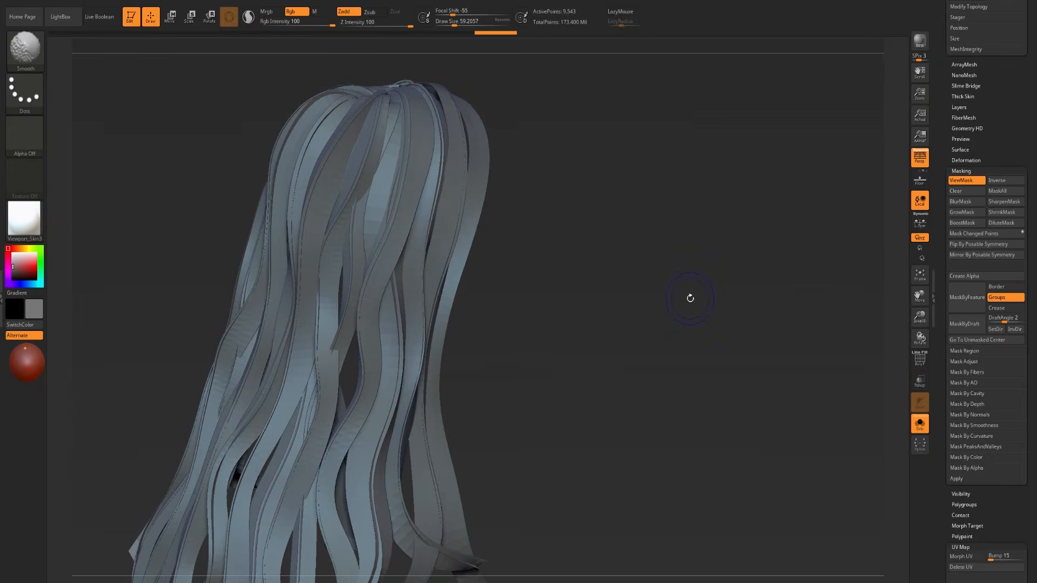
{"action": "key", "text": "shift+f"}
- Try moving the masked hair cards with an enlarged Move brush, and undo the strokes
{"action": "key", "text": "s"}
{"action": "left_click_drag", "start_coordinate": [432, 239], "coordinate": [442, 238]}
{"action": "left_click_drag", "start_coordinate": [411, 207], "coordinate": [405, 206]}
{"action": "left_click_drag", "start_coordinate": [667, 233], "coordinate": [595, 245]}
{"action": "right_click_drag", "start_coordinate": [594, 245], "coordinate": [629, 328], "text": "ctrl"}
{"action": "left_click_drag", "start_coordinate": [629, 329], "coordinate": [651, 315]}
{"action": "key", "text": "ctrl+h"}
{"action": "mouse_move", "coordinate": [400, 214]}
{"action": "left_mouse_down"}
{"action": "mouse_move", "coordinate": [481, 211]}
{"action": "mouse_move", "coordinate": [345, 218]}
{"action": "left_mouse_up"}
{"action": "key", "text": "ctrl+z"}
{"action": "key", "text": "ctrl+z"}
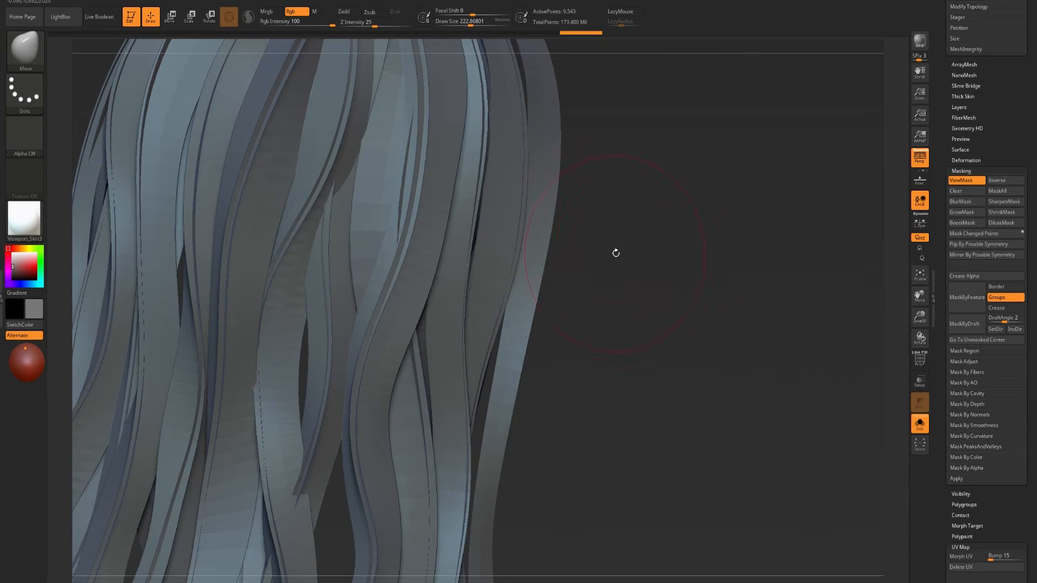
- Show the polyframe, reapply the mask along the polygroup borders, and test it with Move strokes that are undone
{"action": "key", "text": "shift+f"}
{"action": "key", "text": "ctrl+h"}
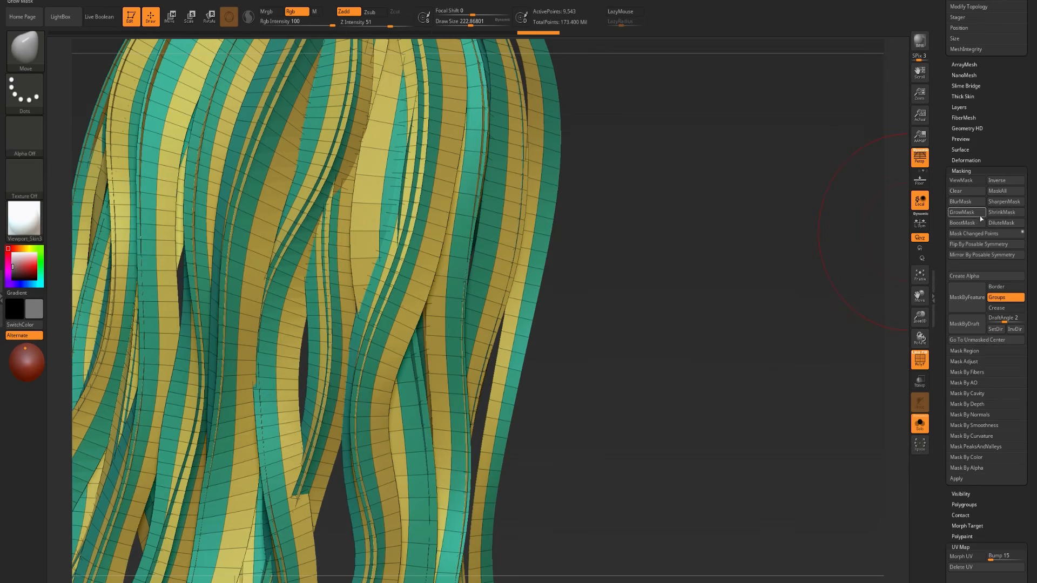
{"action": "left_click", "coordinate": [955, 295]}
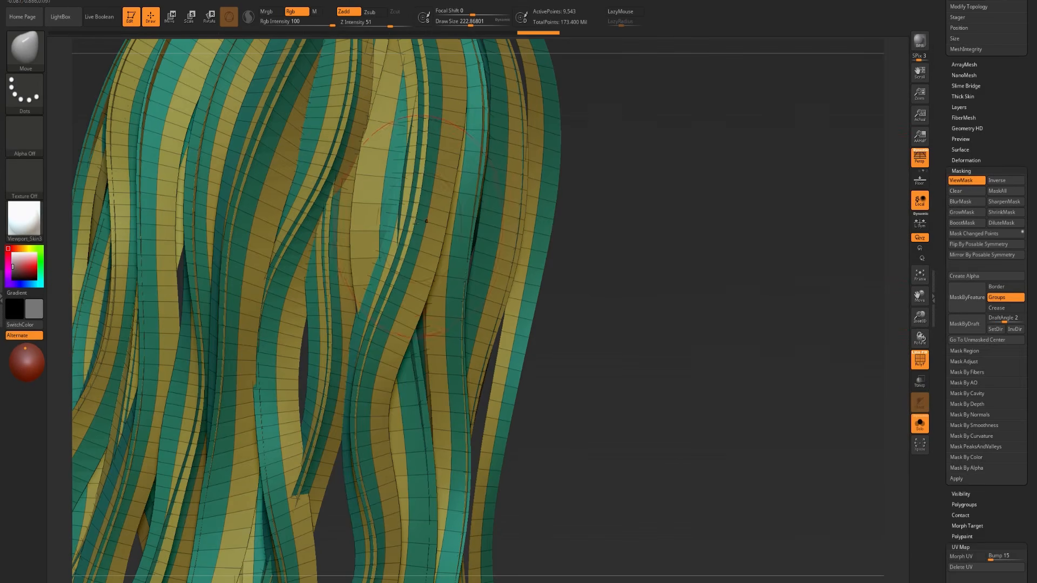
{"action": "mouse_move", "coordinate": [380, 211]}
{"action": "left_mouse_down"}
{"action": "mouse_move", "coordinate": [492, 214]}
{"action": "mouse_move", "coordinate": [324, 216]}
{"action": "mouse_move", "coordinate": [528, 218]}
{"action": "mouse_move", "coordinate": [318, 224]}
{"action": "mouse_move", "coordinate": [514, 224]}
{"action": "mouse_move", "coordinate": [314, 235]}
{"action": "mouse_move", "coordinate": [421, 230]}
{"action": "mouse_move", "coordinate": [367, 229]}
{"action": "left_mouse_up"}
{"action": "key", "text": "ctrl+z"}
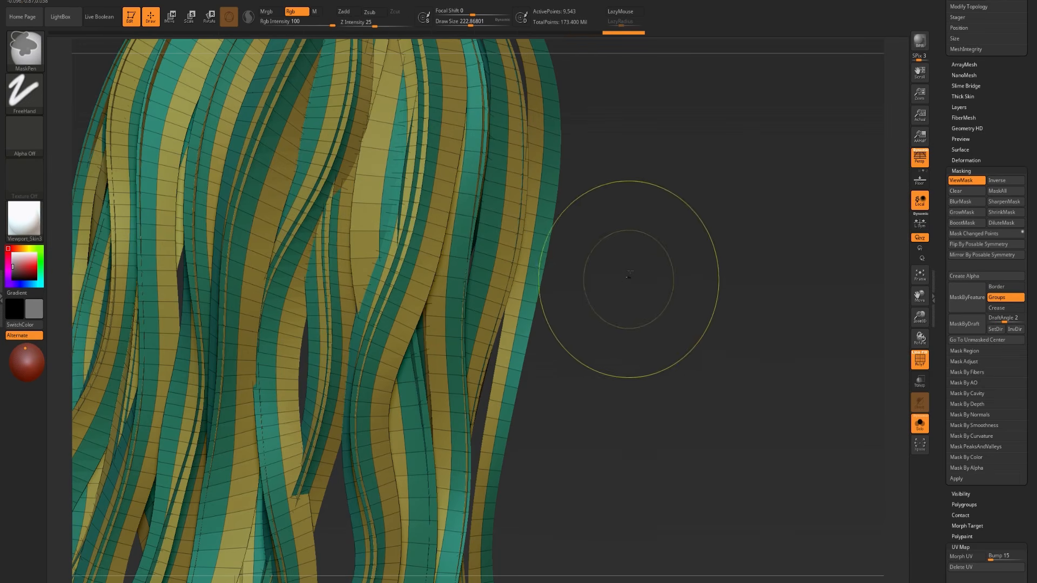
{"action": "mouse_move", "coordinate": [378, 231]}
{"action": "left_mouse_down"}
{"action": "mouse_move", "coordinate": [421, 232]}
{"action": "mouse_move", "coordinate": [357, 234]}
{"action": "mouse_move", "coordinate": [432, 233]}
{"action": "left_mouse_up"}
{"action": "key", "text": "ctrl+z"}
- Duplicate the back hair card subtool and inflate the unmasked parts of the cards
{"action": "mouse_move", "coordinate": [1003, 265]}
{"action": "left_mouse_down"}
{"action": "mouse_move", "coordinate": [1004, 72]}
{"action": "mouse_move", "coordinate": [991, 138]}
{"action": "mouse_move", "coordinate": [1004, 149]}
{"action": "mouse_move", "coordinate": [1001, 278]}
{"action": "mouse_move", "coordinate": [998, 21]}
{"action": "mouse_move", "coordinate": [993, 88]}
{"action": "left_mouse_up"}
{"action": "key", "text": "ctrl+shift+d"}
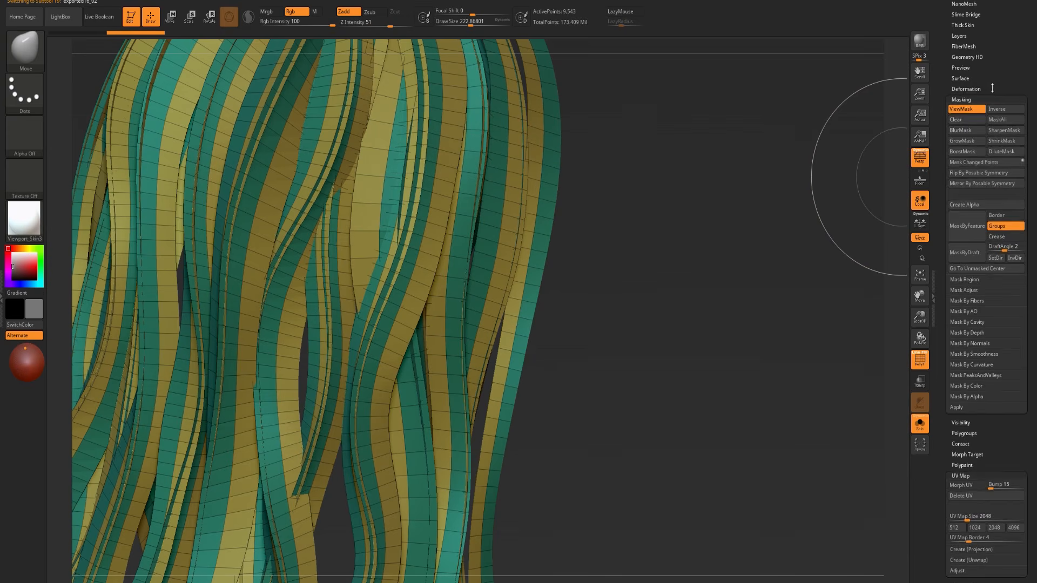
{"action": "left_click", "coordinate": [989, 89]}
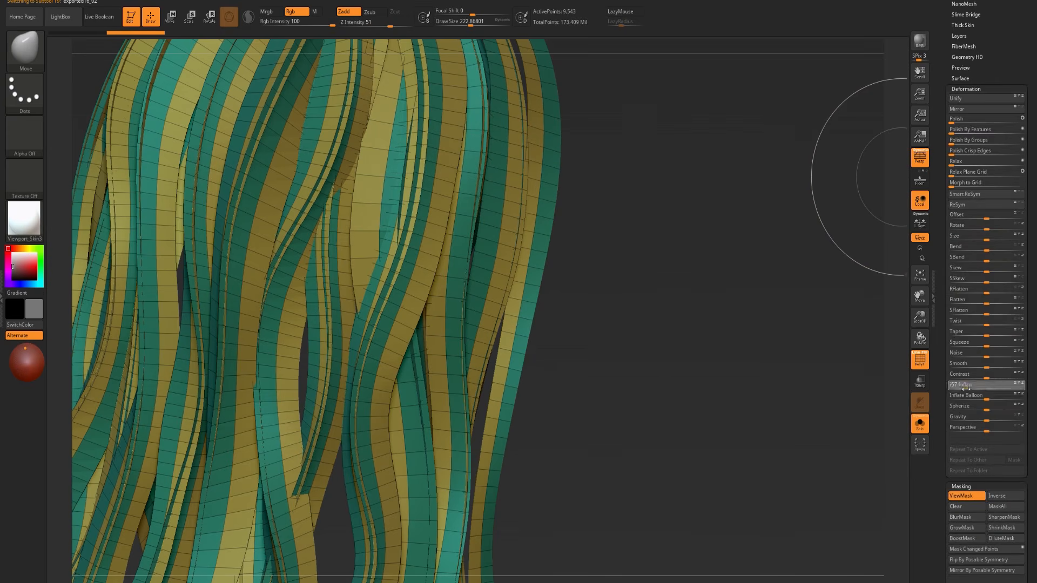
{"action": "left_click_drag", "start_coordinate": [967, 389], "coordinate": [775, 362]}
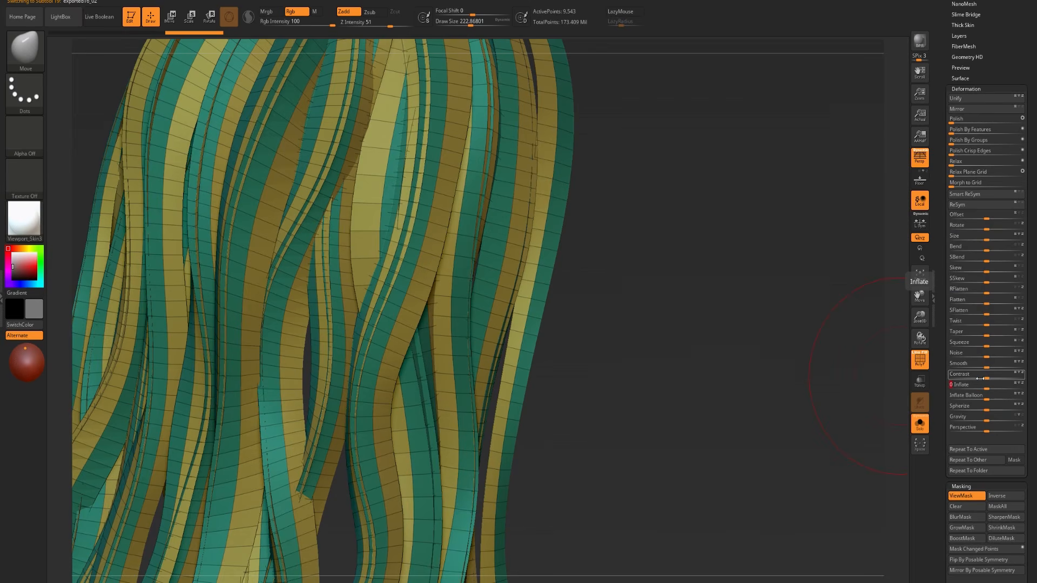
{"action": "mouse_move", "coordinate": [731, 343]}
{"action": "left_mouse_down"}
{"action": "mouse_move", "coordinate": [724, 270]}
{"action": "mouse_move", "coordinate": [632, 294]}
{"action": "mouse_move", "coordinate": [632, 326]}
{"action": "mouse_move", "coordinate": [601, 312]}
{"action": "mouse_move", "coordinate": [606, 317]}
{"action": "left_mouse_up"}
{"action": "key", "text": "s"}
- Subdivide the inflated hair cards once without smoothing and delete the lower subdivision level
{"action": "scroll", "coordinate": [952, 106], "scroll_direction": "up", "scroll_amount": 15}
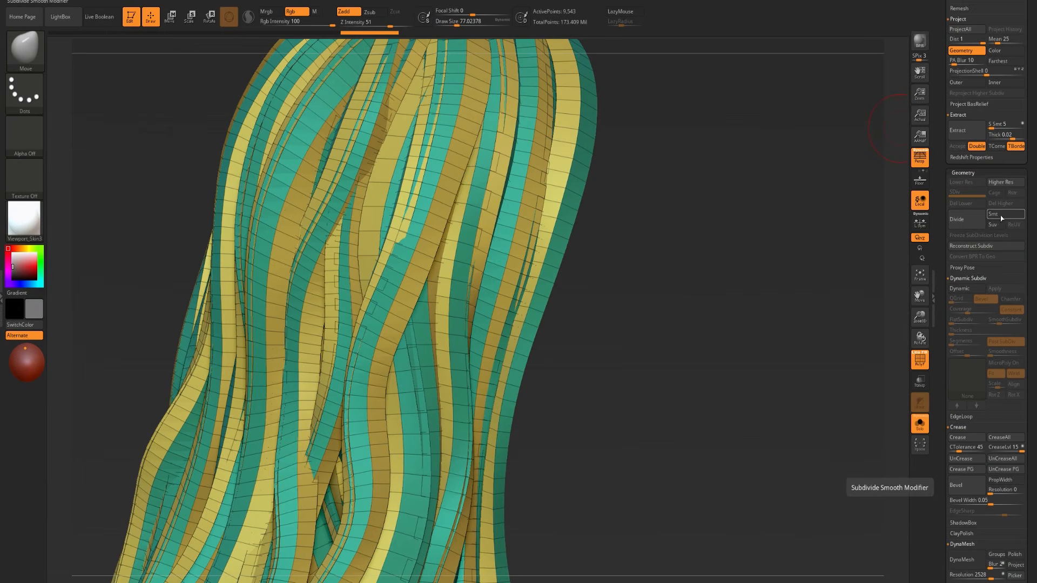
{"action": "left_click", "coordinate": [957, 219]}
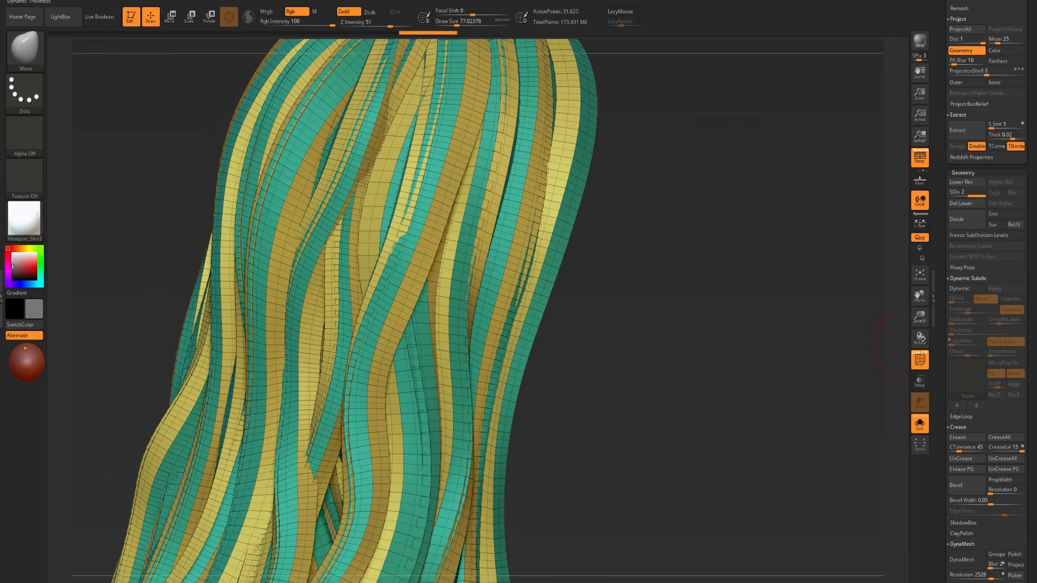
{"action": "scroll", "coordinate": [992, 275], "scroll_direction": "down", "scroll_amount": 10}
{"action": "left_click_drag", "start_coordinate": [992, 274], "coordinate": [1002, 476]}
{"action": "left_click", "coordinate": [962, 104]}
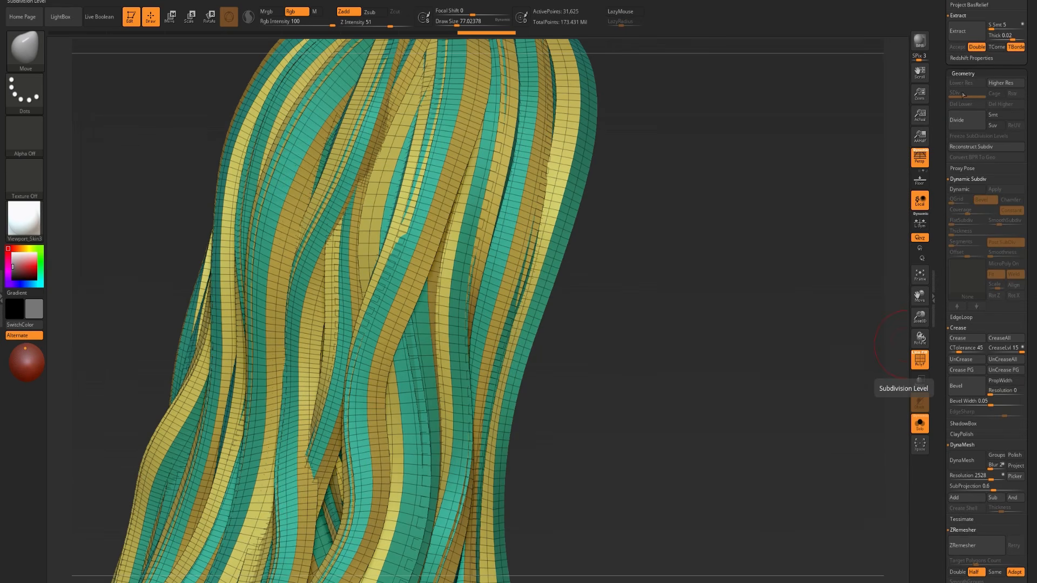
- Morph the subdivided hair cards into their flat UV layout
{"action": "left_click_drag", "start_coordinate": [943, 245], "coordinate": [947, 140]}
{"action": "scroll", "coordinate": [956, 189], "scroll_direction": "down", "scroll_amount": 3}
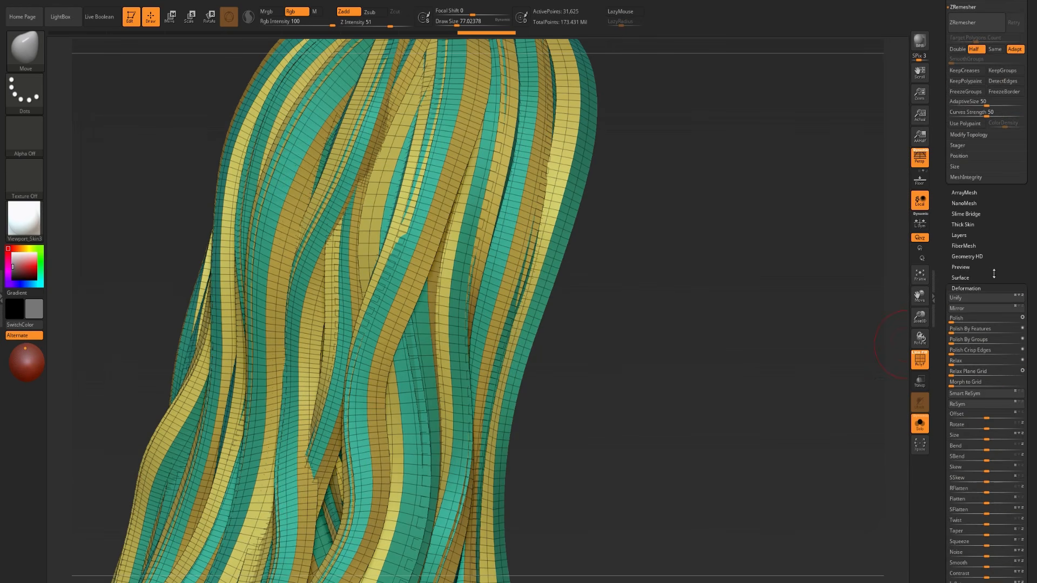
{"action": "scroll", "coordinate": [993, 273], "scroll_direction": "down", "scroll_amount": 10}
{"action": "key", "text": "shift"}
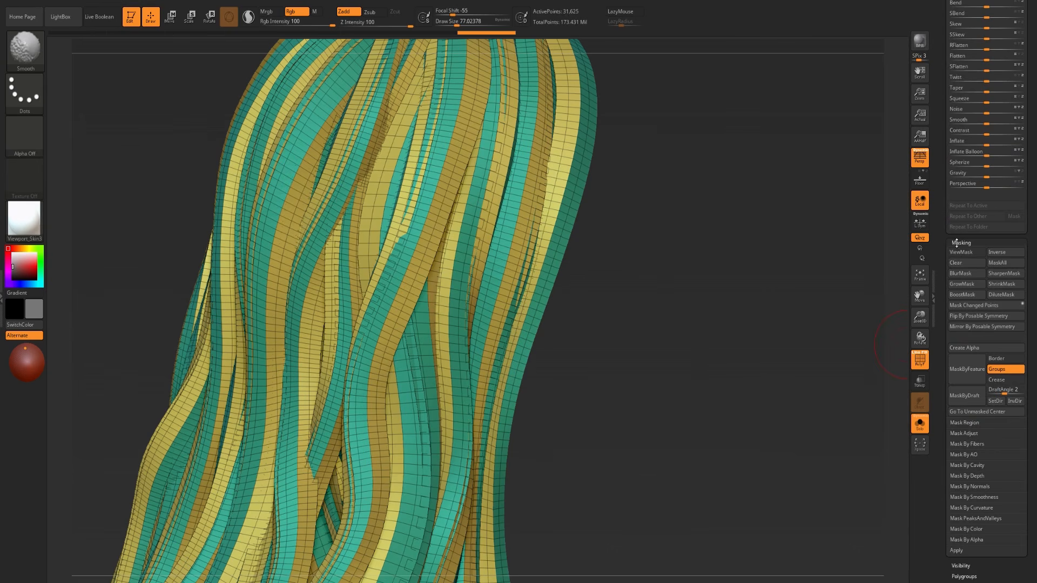
{"action": "scroll", "coordinate": [962, 165], "scroll_direction": "down", "scroll_amount": 9}
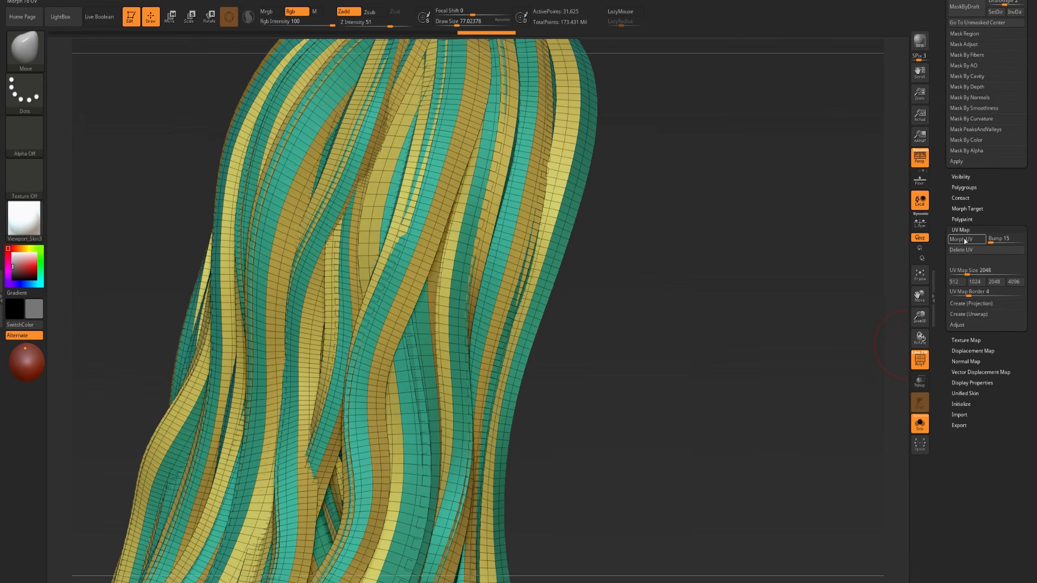
{"action": "left_click", "coordinate": [964, 240]}
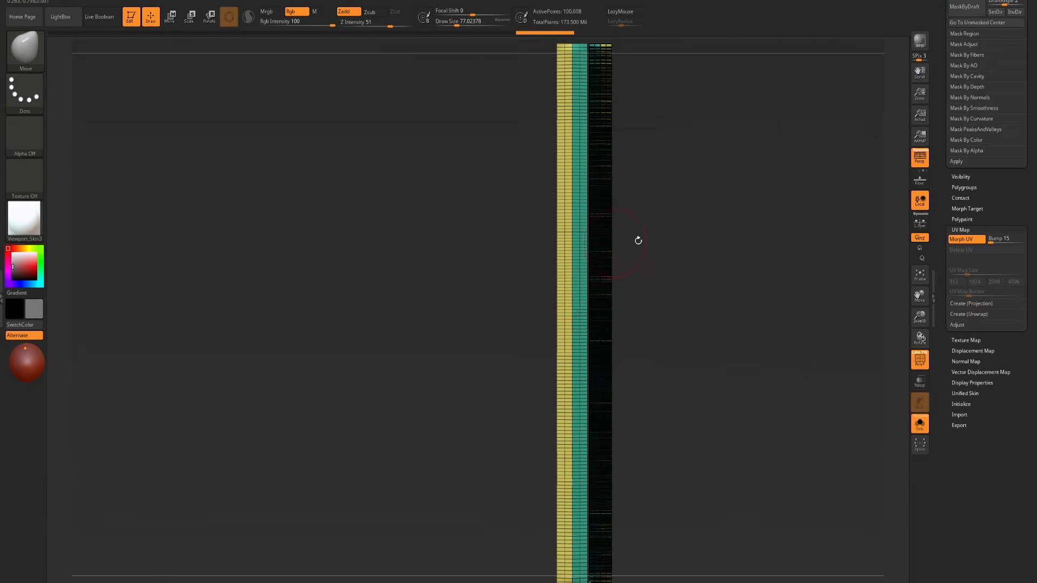
- Isolate one outer lengthwise column of the flattened cards, assign it its own polygroup and show everything again
{"action": "mouse_move", "coordinate": [423, 52]}
{"action": "left_mouse_down", "text": "ctrl+shift"}
{"action": "mouse_move", "coordinate": [493, 524]}
{"action": "mouse_move", "coordinate": [523, 535]}
{"action": "mouse_move", "coordinate": [526, 527]}
{"action": "left_mouse_up", "text": "ctrl+shift"}
{"action": "left_click", "coordinate": [613, 173], "text": "ctrl+shift"}
{"action": "mouse_move", "coordinate": [619, 52]}
{"action": "left_mouse_down", "text": "ctrl+shift"}
{"action": "mouse_move", "coordinate": [589, 551]}
{"action": "mouse_move", "coordinate": [563, 563]}
{"action": "left_mouse_up", "text": "ctrl+shift"}
{"action": "key", "text": "ctrl+z"}
{"action": "left_click_drag", "start_coordinate": [616, 253], "coordinate": [623, 306], "text": "ctrl+shift"}
{"action": "key", "text": "ctrl+w"}
{"action": "left_click", "coordinate": [632, 294], "text": "ctrl+shift"}
- Assign the opposite outer column of the flattened cards its own polygroup and return the cards to their 3D shape
{"action": "key", "text": "ctrl+shift"}
{"action": "left_click_drag", "start_coordinate": [540, 70], "coordinate": [552, 548], "text": "ctrl+shift"}
{"action": "left_click_drag", "start_coordinate": [648, 462], "coordinate": [655, 468], "text": "ctrl+shift"}
{"action": "key", "text": "ctrl+w"}
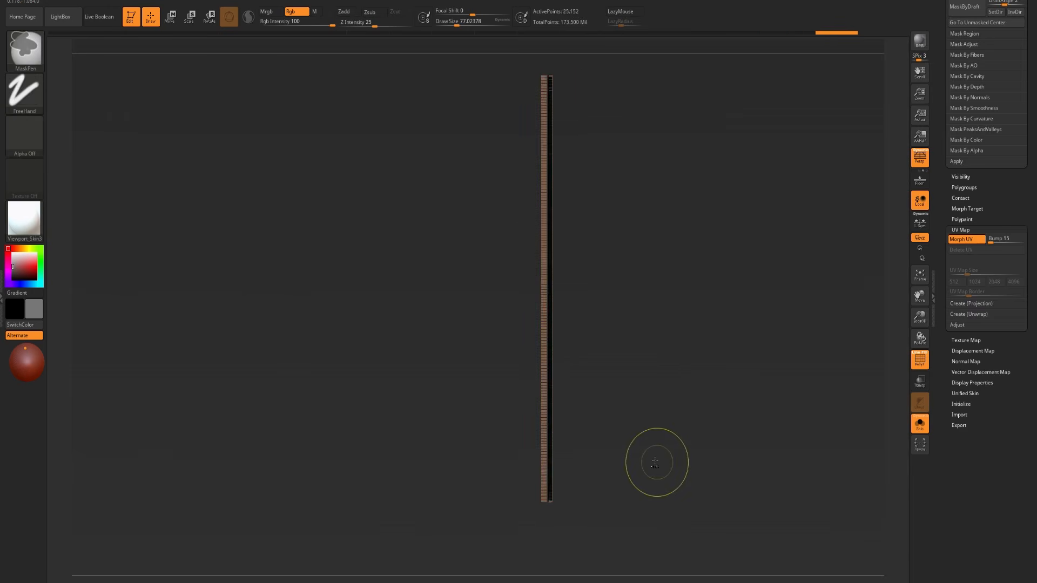
{"action": "left_click", "coordinate": [657, 451], "text": "ctrl+shift"}
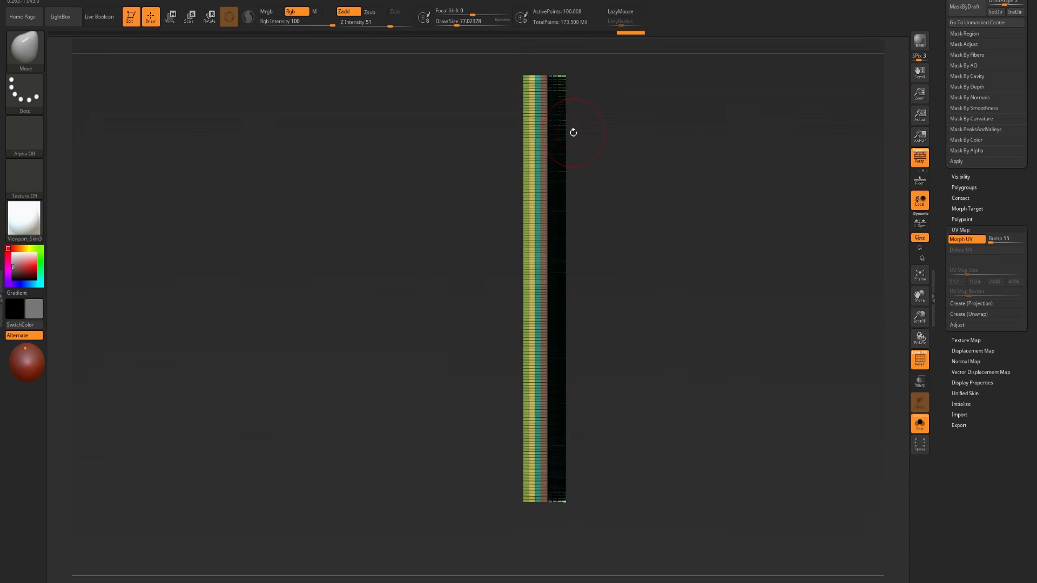
{"action": "left_click_drag", "start_coordinate": [987, 222], "coordinate": [999, 254]}
{"action": "left_click", "coordinate": [976, 314]}
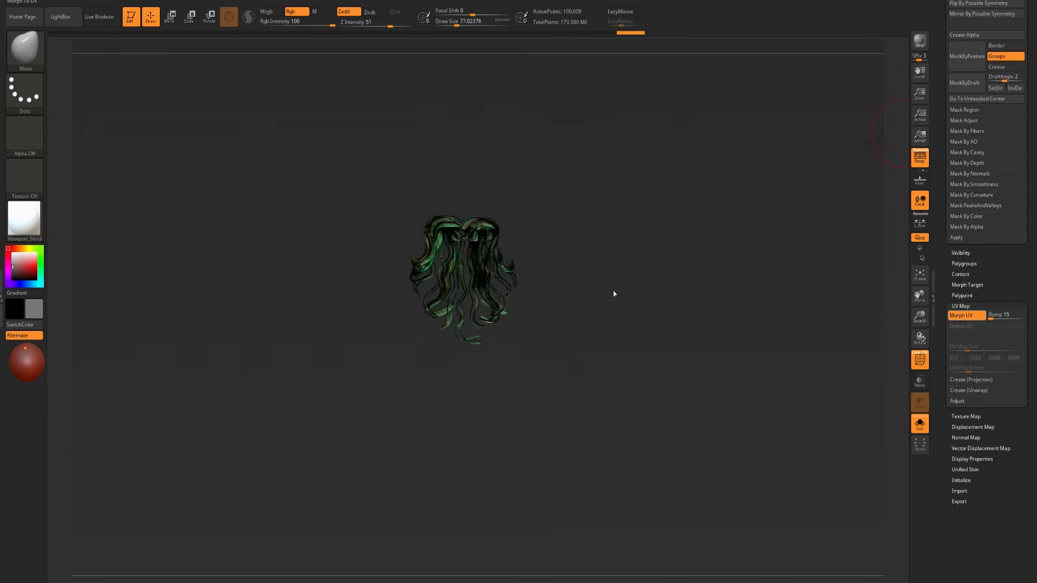
- Split the hair cards into separate subtools by polygroup
{"action": "left_click_drag", "start_coordinate": [584, 267], "coordinate": [655, 342]}
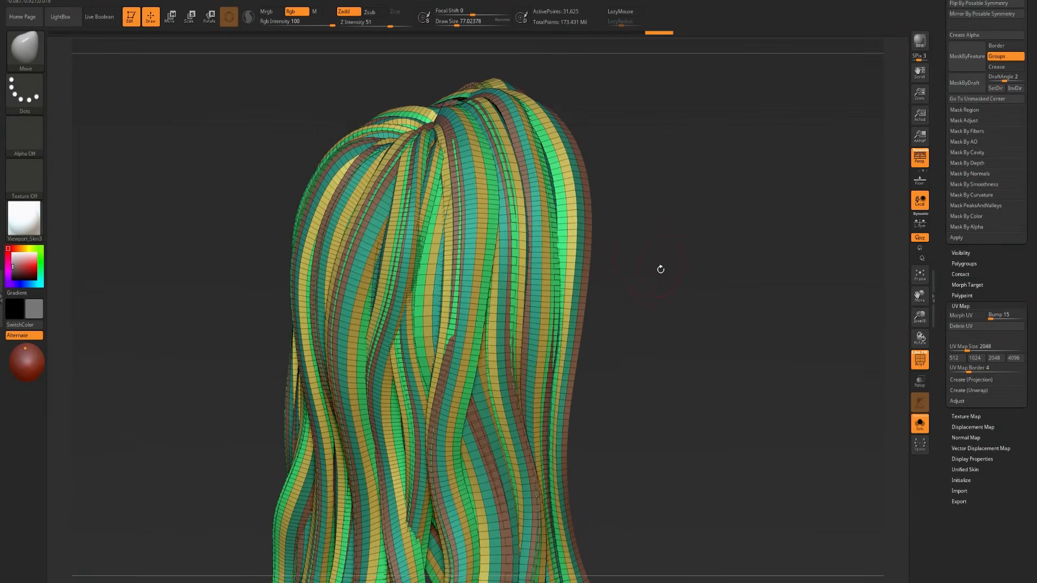
{"action": "left_click_drag", "start_coordinate": [655, 265], "coordinate": [666, 243]}
{"action": "scroll", "coordinate": [1008, 317], "scroll_direction": "up", "scroll_amount": 15}
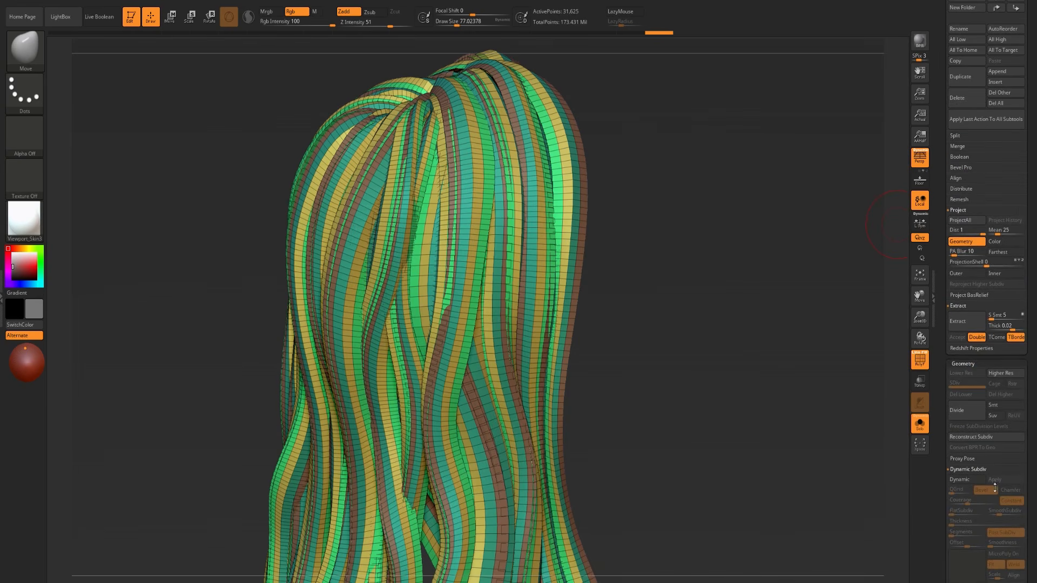
{"action": "scroll", "coordinate": [941, 253], "scroll_direction": "up", "scroll_amount": 5}
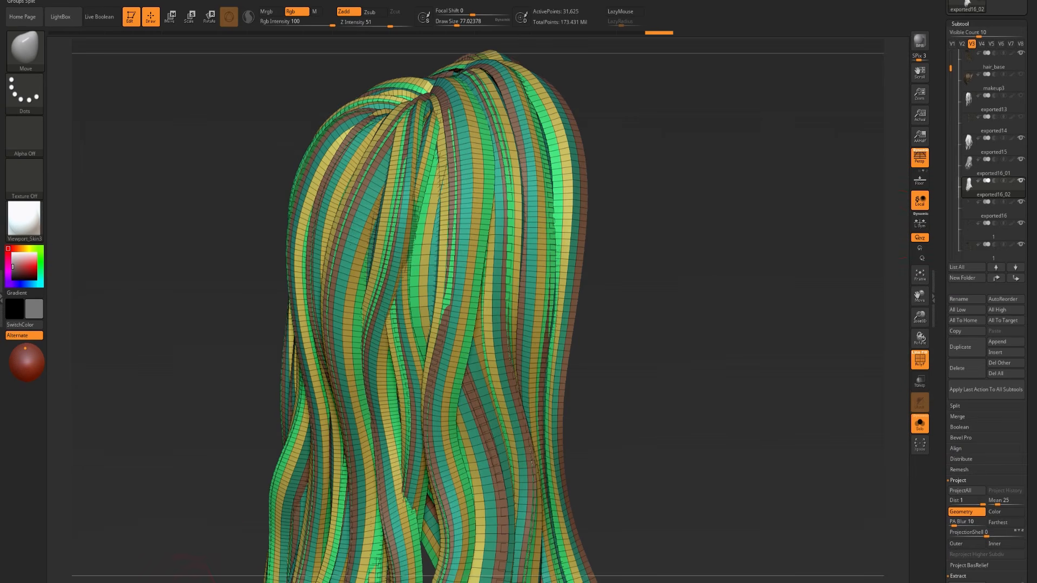
{"action": "left_click", "coordinate": [173, 576]}
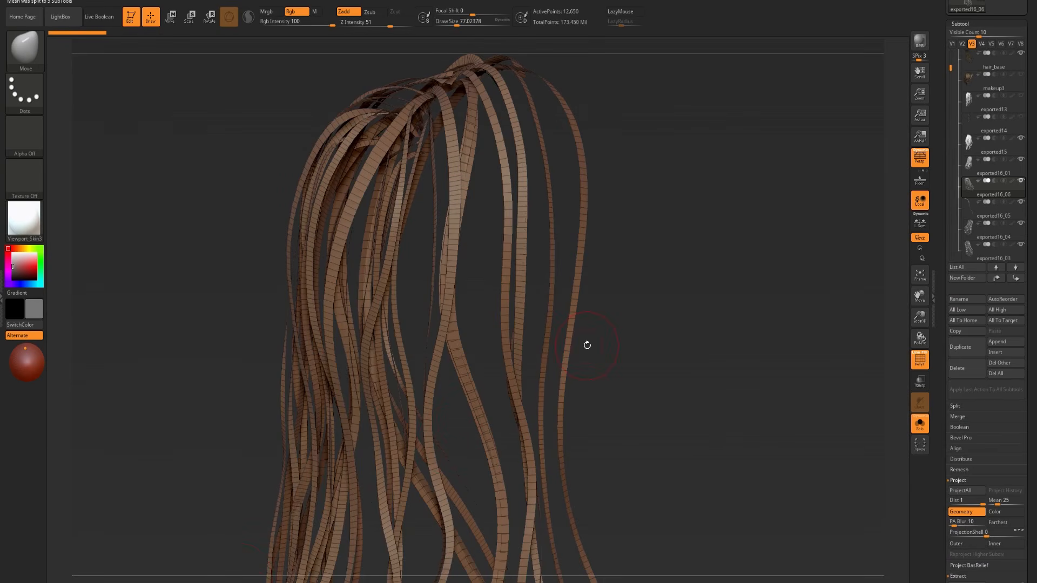
- Cycle through the split-off strand subtools to check each one, ending on exported16_06
{"action": "key", "text": "Up"}
{"action": "key", "text": "Down"}
{"action": "key", "text": "Down"}
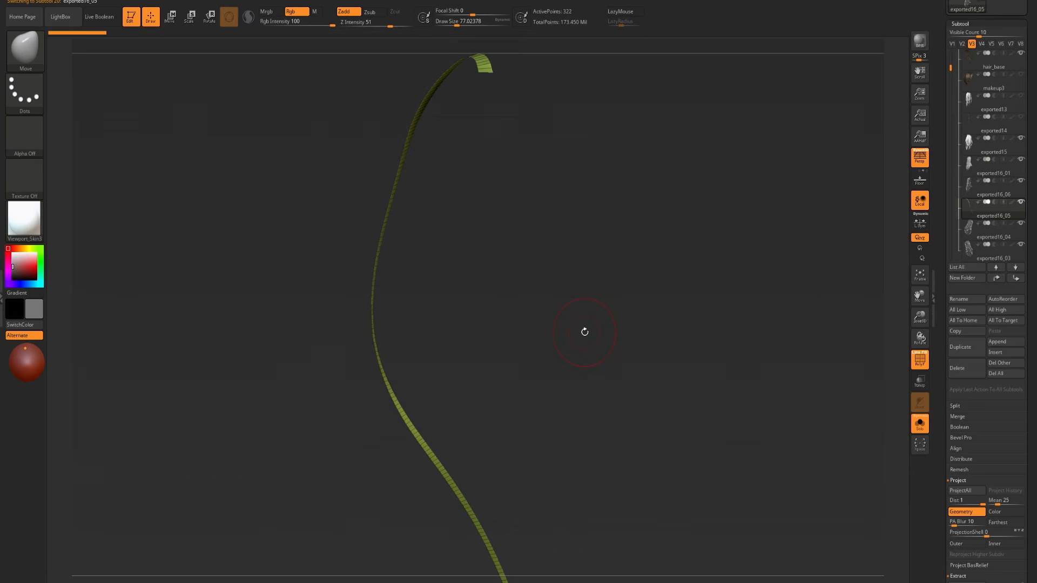
{"action": "key", "text": "Down"}
{"action": "key", "text": "Down"}
{"action": "key", "text": "Down"}
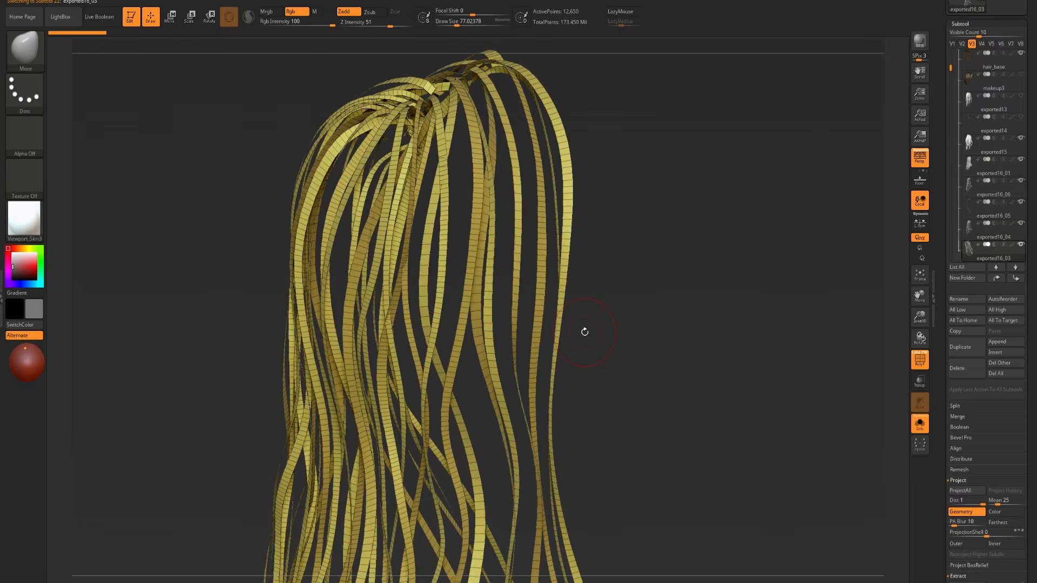
{"action": "key", "text": "Up"}
{"action": "key", "text": "Up"}
{"action": "key", "text": "Up"}
{"action": "key", "text": "Up"}
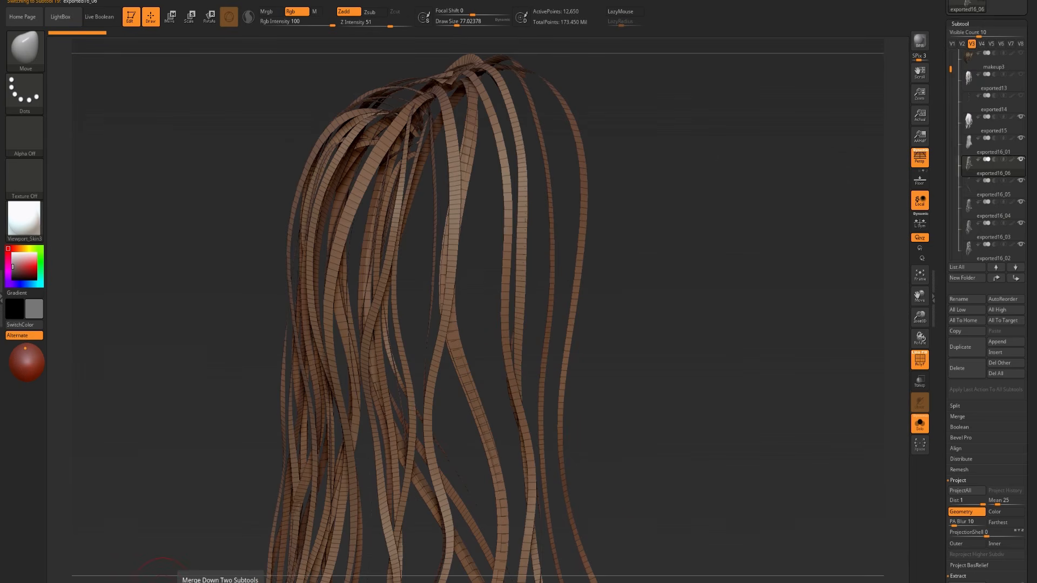
- Merge exported16_05, exported16_04 and exported16_03 down into exported16_06 with the Uv option on
{"action": "left_click", "coordinate": [956, 417]}
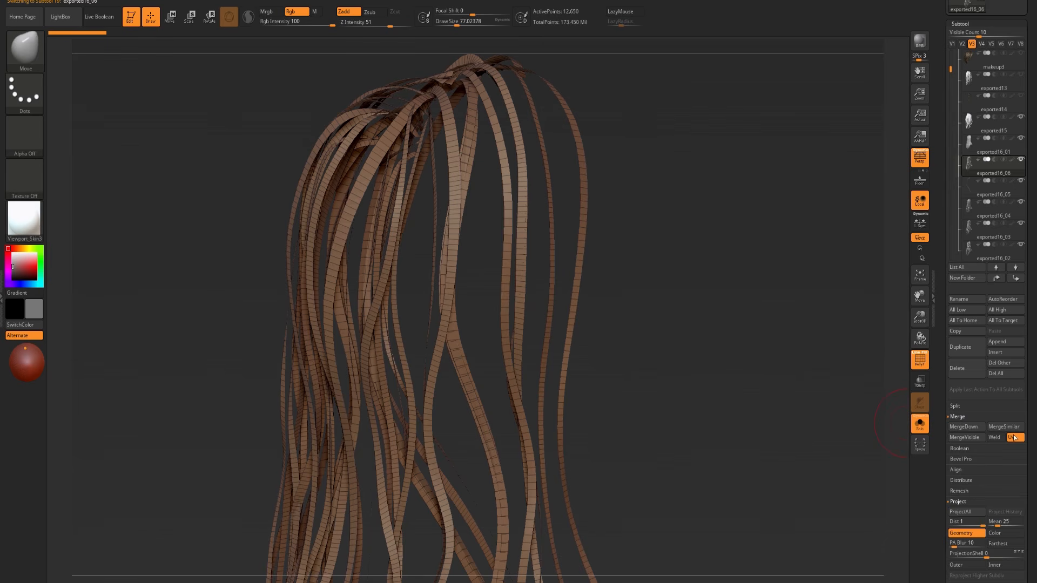
{"action": "left_click", "coordinate": [967, 434]}
{"action": "left_click", "coordinate": [960, 450]}
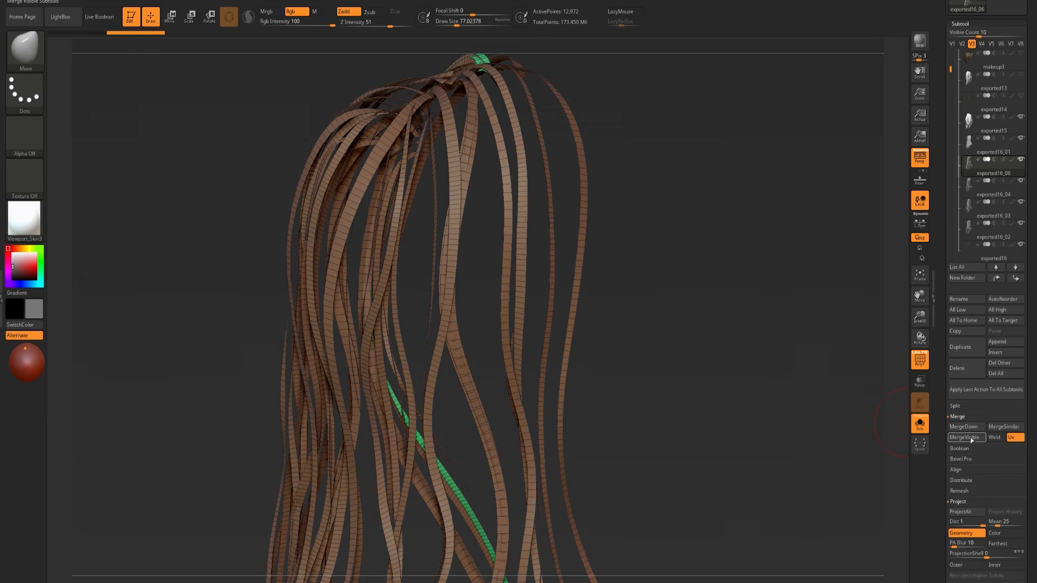
{"action": "left_click", "coordinate": [969, 429]}
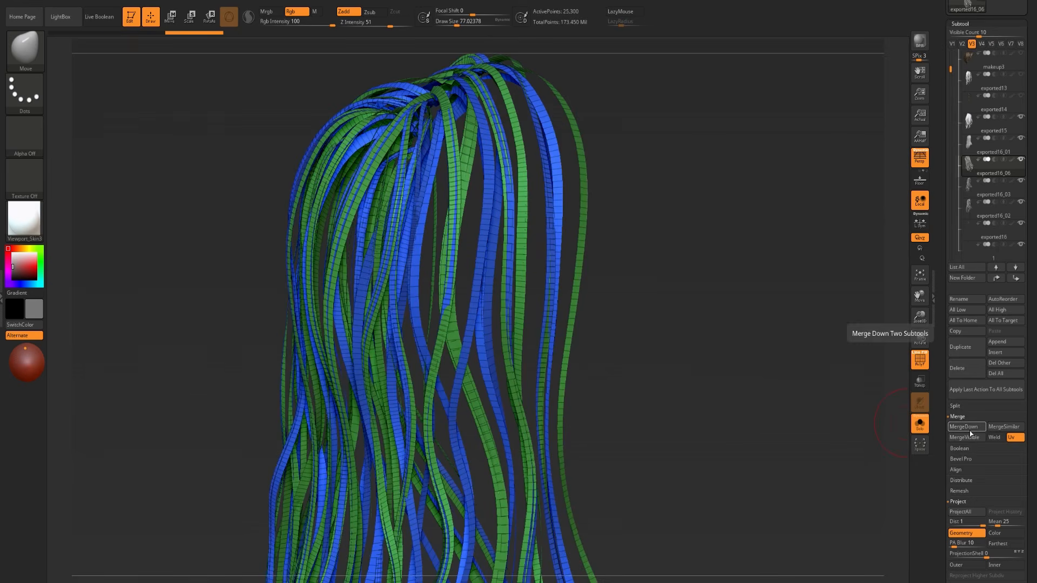
{"action": "left_click", "coordinate": [970, 431]}
{"action": "left_click", "coordinate": [970, 432]}
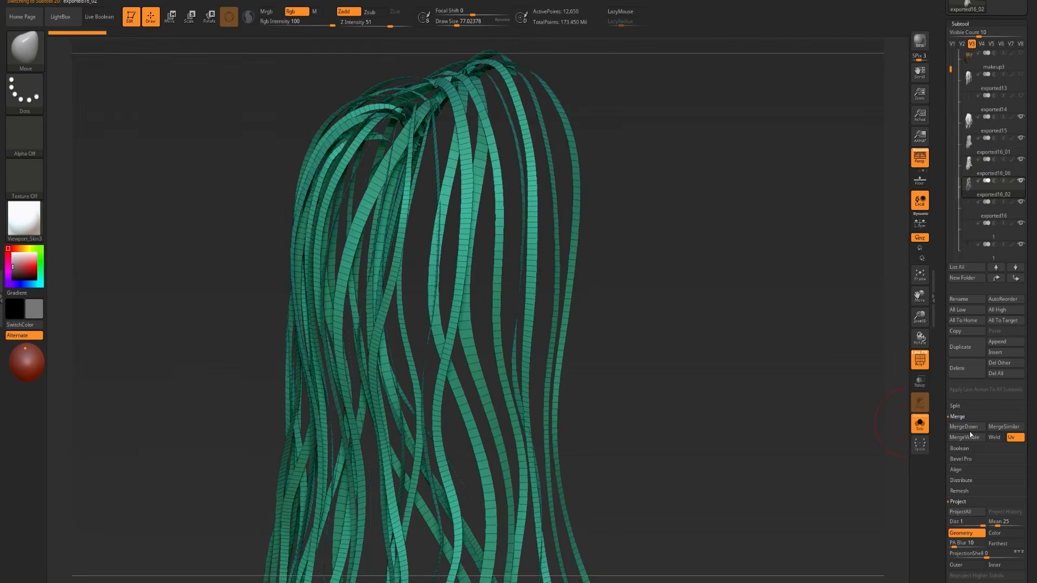
- Inflate the recombined back hair cards with the Inflate deformation and undo the last adjustment
{"action": "mouse_move", "coordinate": [823, 391]}
{"action": "left_mouse_down"}
{"action": "mouse_move", "coordinate": [810, 366]}
{"action": "mouse_move", "coordinate": [825, 350]}
{"action": "mouse_move", "coordinate": [815, 396]}
{"action": "left_mouse_up"}
{"action": "left_click_drag", "start_coordinate": [945, 378], "coordinate": [967, 94]}
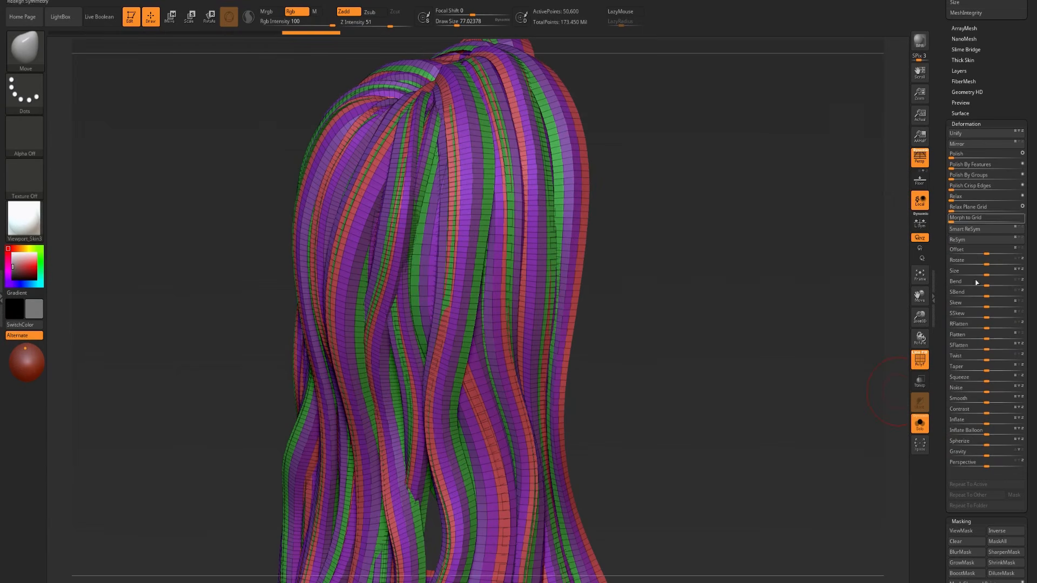
{"action": "mouse_move", "coordinate": [990, 413]}
{"action": "left_mouse_down"}
{"action": "mouse_move", "coordinate": [1010, 412]}
{"action": "mouse_move", "coordinate": [992, 410]}
{"action": "mouse_move", "coordinate": [1001, 409]}
{"action": "left_mouse_up"}
{"action": "mouse_move", "coordinate": [701, 361]}
{"action": "left_mouse_down"}
{"action": "mouse_move", "coordinate": [706, 313]}
{"action": "mouse_move", "coordinate": [697, 345]}
{"action": "left_mouse_up"}
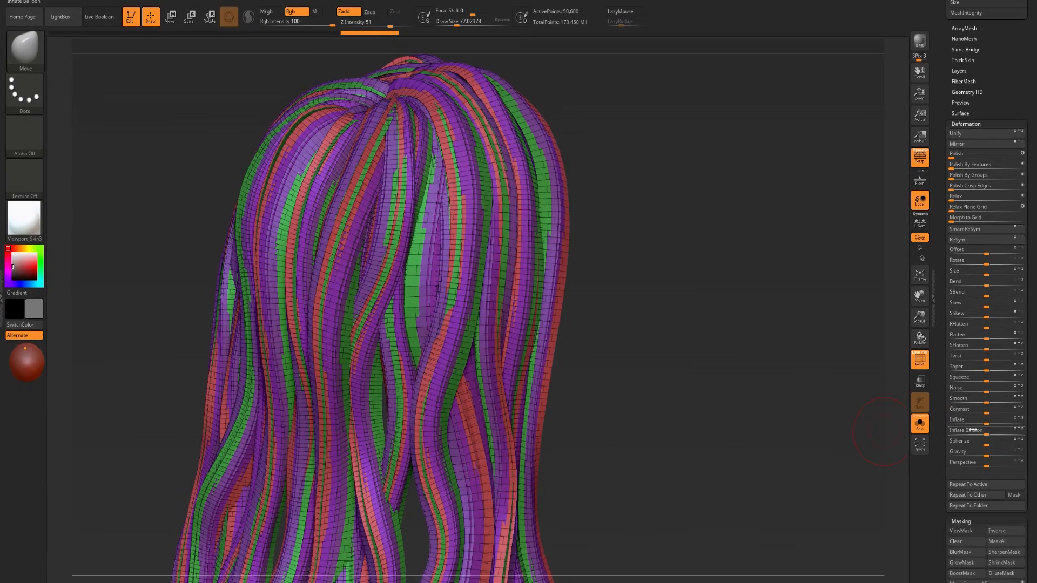
{"action": "key", "text": "Return"}
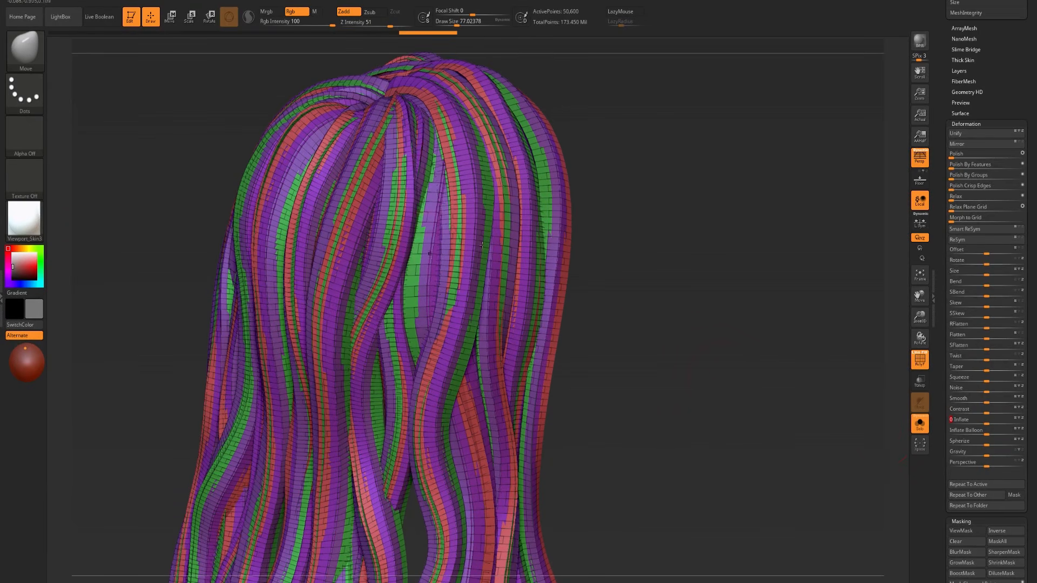
{"action": "key", "text": "ctrl+z"}
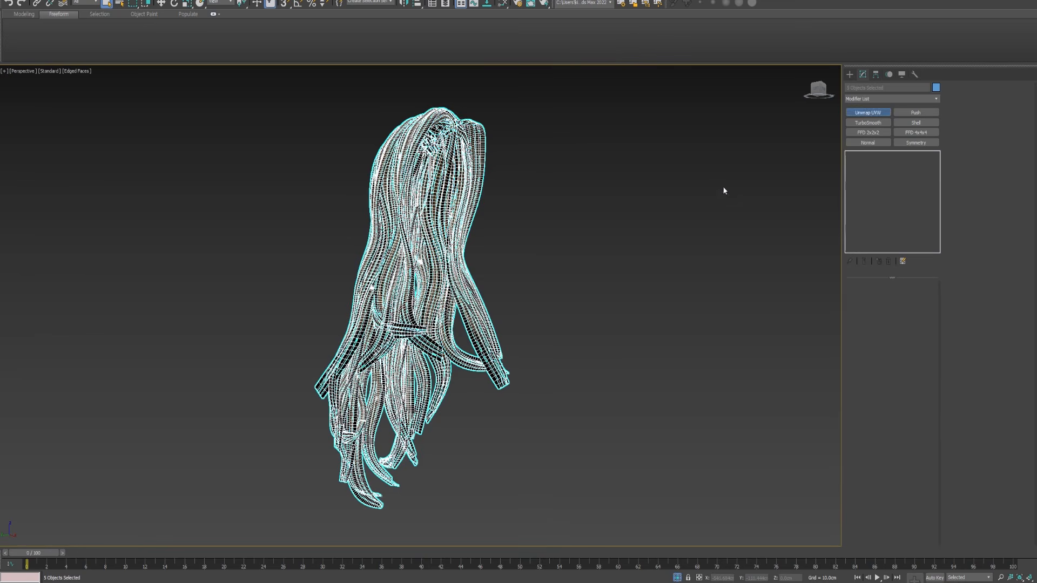
- In 3ds Max, apply Unwrap UVW to the three selected hair objects and show Map #2 (1.bmp) behind their UVs
{"action": "key", "text": "u"}
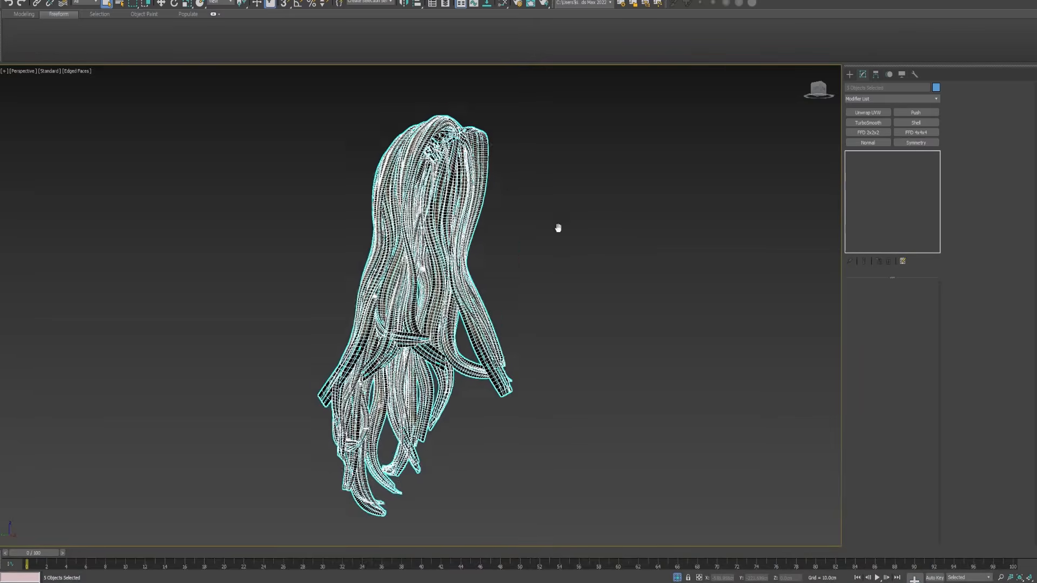
{"action": "scroll", "coordinate": [558, 227], "scroll_direction": "up", "scroll_amount": 5}
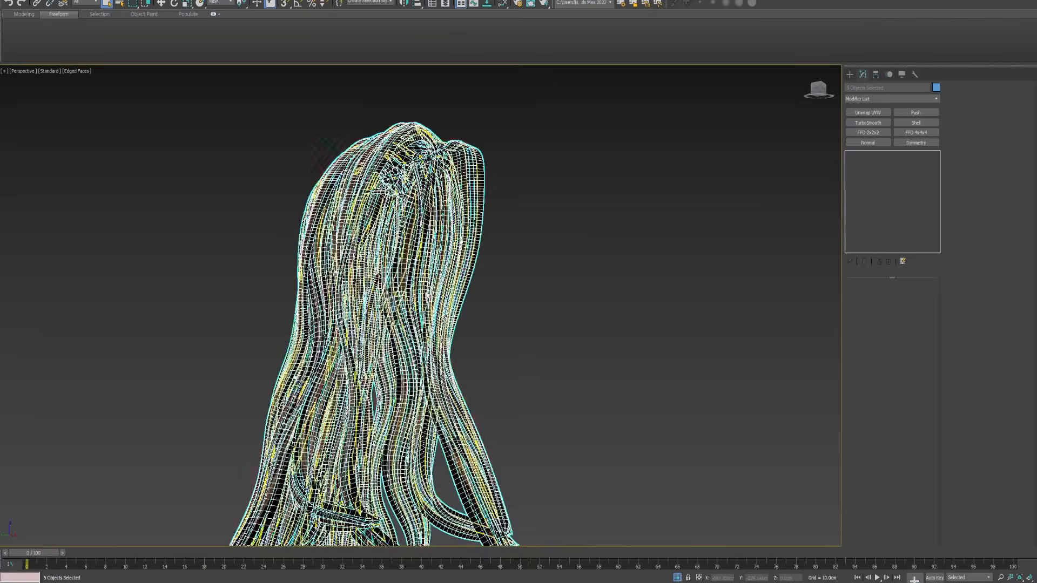
{"action": "left_click", "coordinate": [858, 112]}
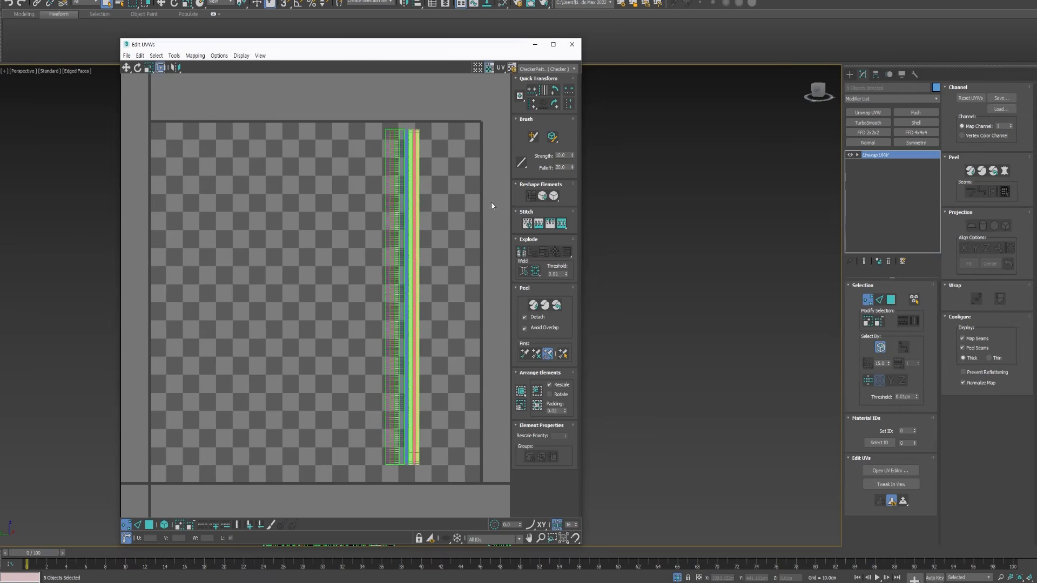
{"action": "scroll", "coordinate": [405, 208], "scroll_direction": "up", "scroll_amount": 3}
{"action": "left_click", "coordinate": [526, 69]}
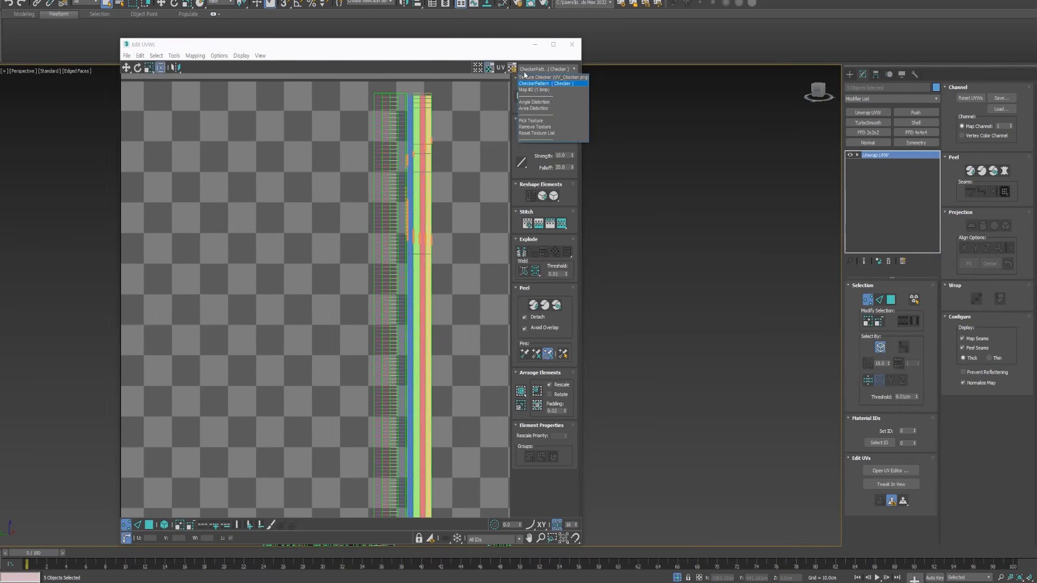
{"action": "left_click", "coordinate": [527, 89]}
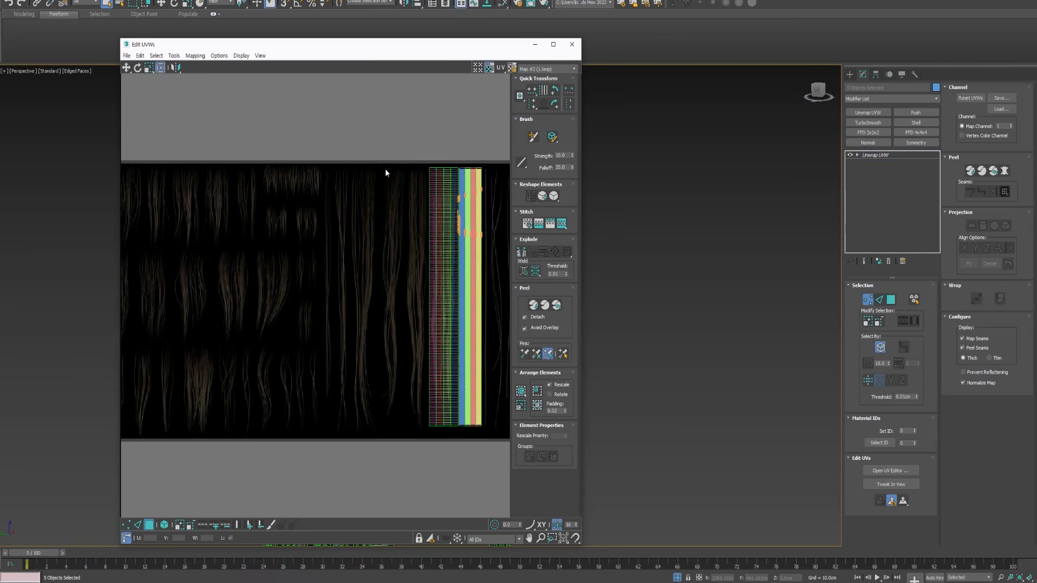
- Move the outermost column of the wireframe card UVs onto the narrow long strand texture and scale its width to cover the strand
{"action": "left_click", "coordinate": [432, 427]}
{"action": "left_click_drag", "start_coordinate": [427, 409], "coordinate": [338, 428]}
{"action": "scroll", "coordinate": [331, 435], "scroll_direction": "up", "scroll_amount": 5}
{"action": "middle_click_drag", "start_coordinate": [319, 341], "coordinate": [320, 411]}
{"action": "left_click_drag", "start_coordinate": [321, 411], "coordinate": [327, 408]}
{"action": "left_click_drag", "start_coordinate": [346, 498], "coordinate": [340, 495]}
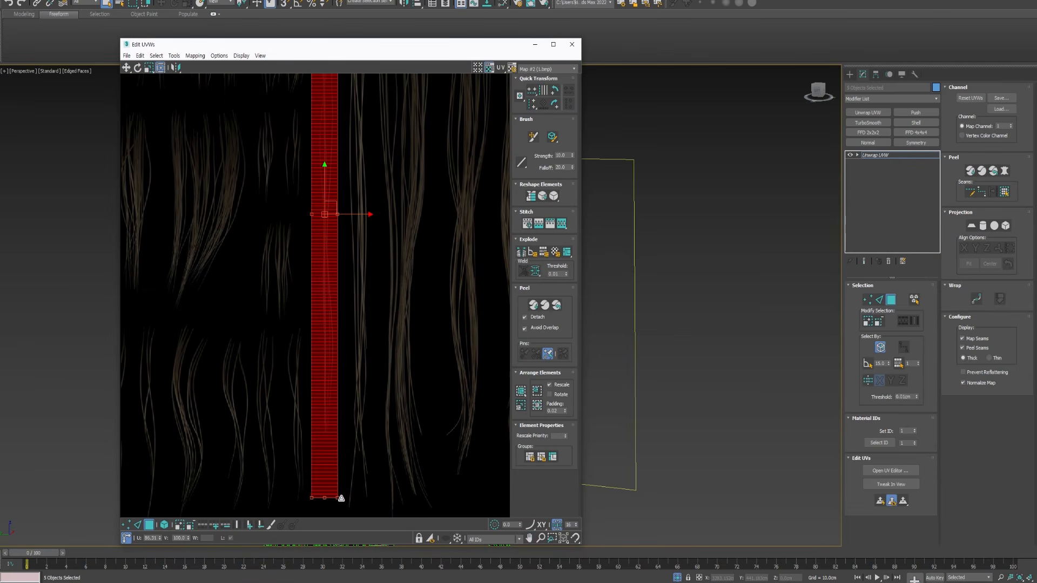
{"action": "scroll", "coordinate": [348, 465], "scroll_direction": "down", "scroll_amount": 3}
{"action": "middle_click_drag", "start_coordinate": [422, 325], "coordinate": [353, 324]}
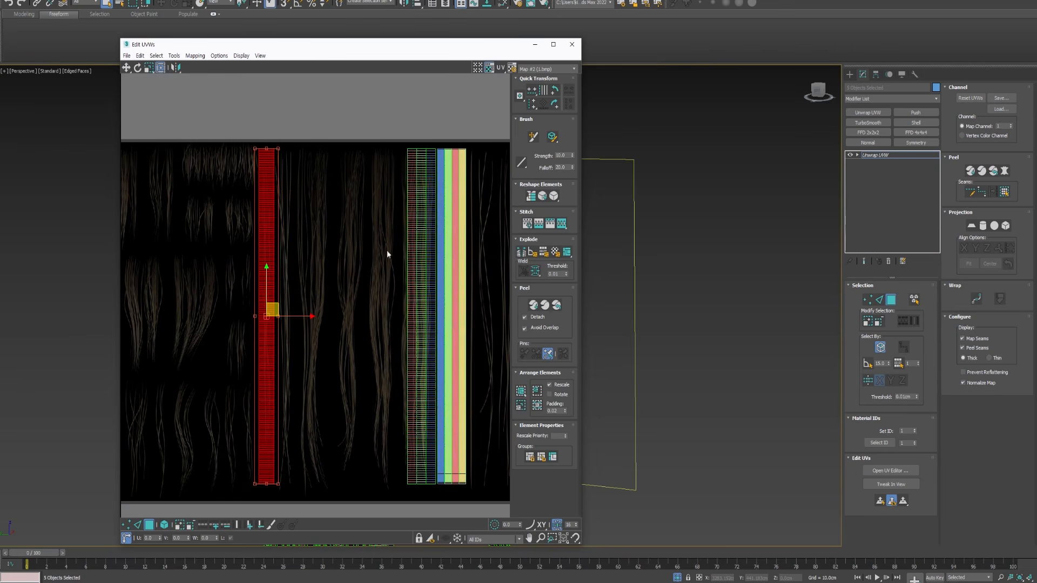
- Stack the remaining wireframe UV columns together, move them onto the same narrow strand and match the width of the column already there
{"action": "left_click_drag", "start_coordinate": [401, 498], "coordinate": [411, 498]}
{"action": "scroll", "coordinate": [420, 464], "scroll_direction": "up", "scroll_amount": 2}
{"action": "left_click_drag", "start_coordinate": [410, 459], "coordinate": [423, 458], "text": "shift"}
{"action": "scroll", "coordinate": [423, 458], "scroll_direction": "down", "scroll_amount": 2}
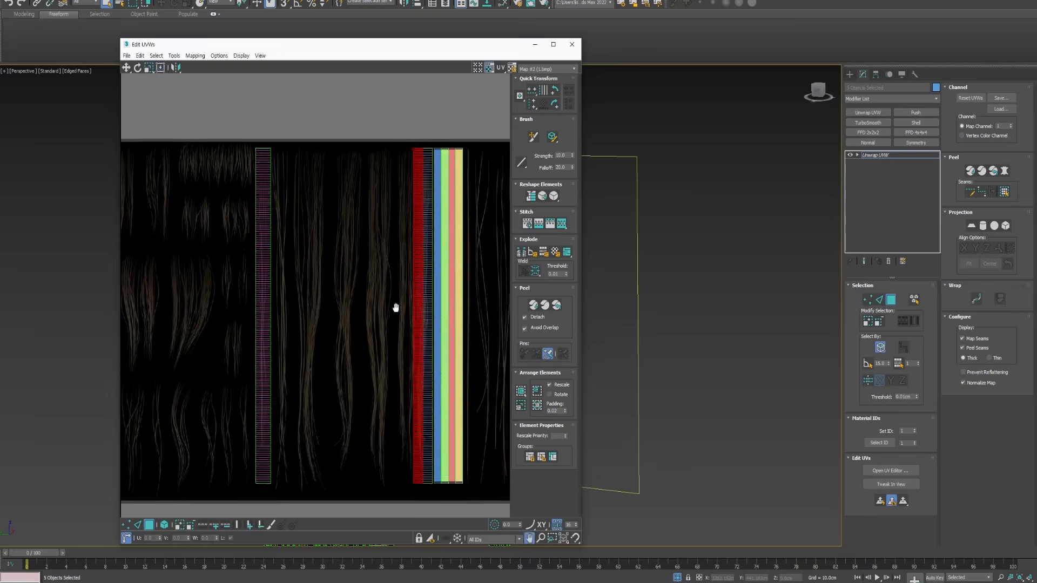
{"action": "middle_click_drag", "start_coordinate": [403, 305], "coordinate": [377, 321]}
{"action": "left_click_drag", "start_coordinate": [397, 490], "coordinate": [239, 441], "text": "shift"}
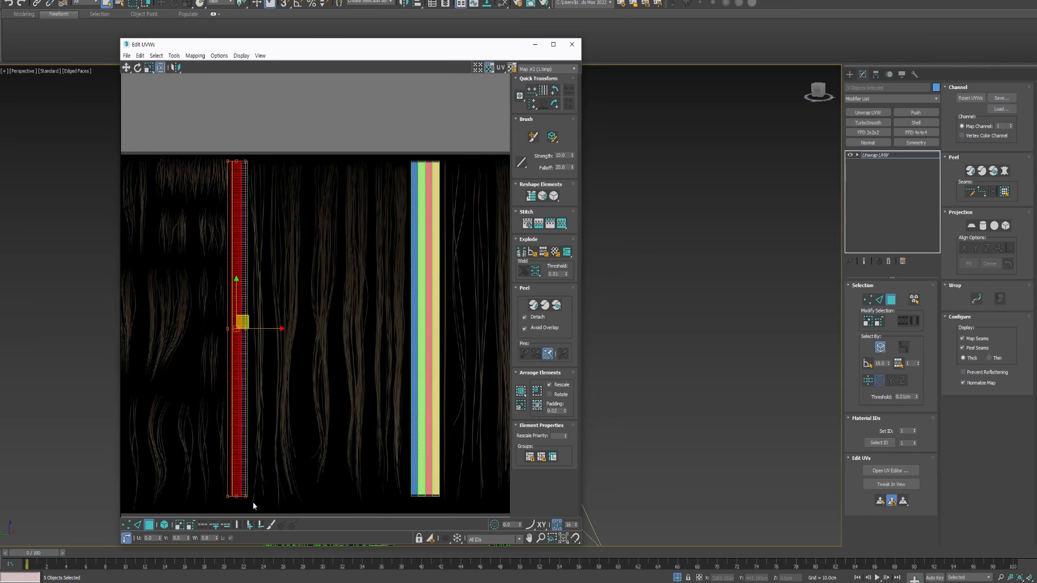
{"action": "left_click_drag", "start_coordinate": [245, 498], "coordinate": [251, 496], "text": "shift"}
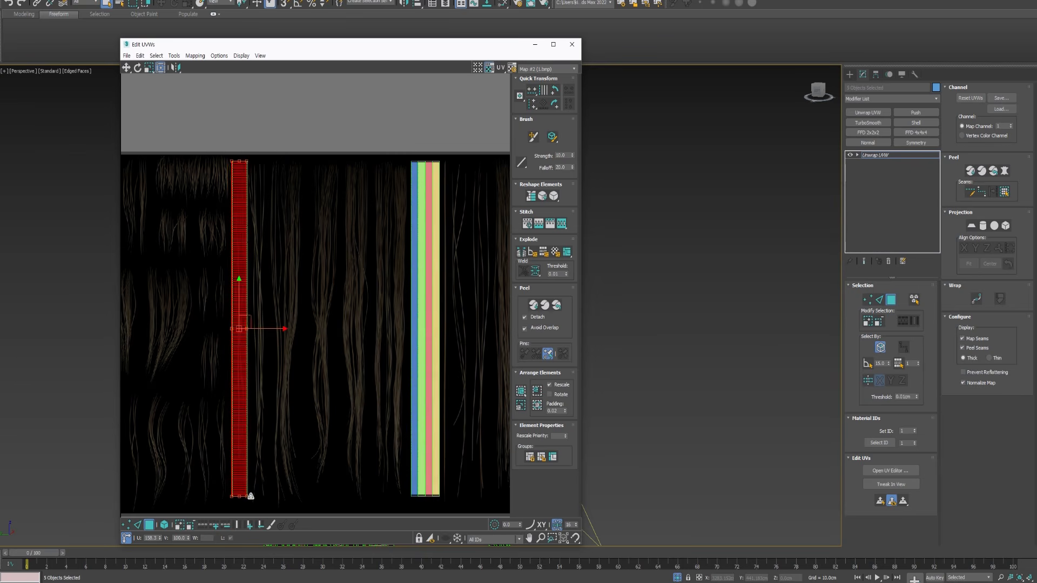
{"action": "left_click_drag", "start_coordinate": [251, 496], "coordinate": [251, 496], "text": "shift"}
- Stack the blue, green and pink UV columns one after another onto the yellow column
{"action": "left_click", "coordinate": [385, 339]}
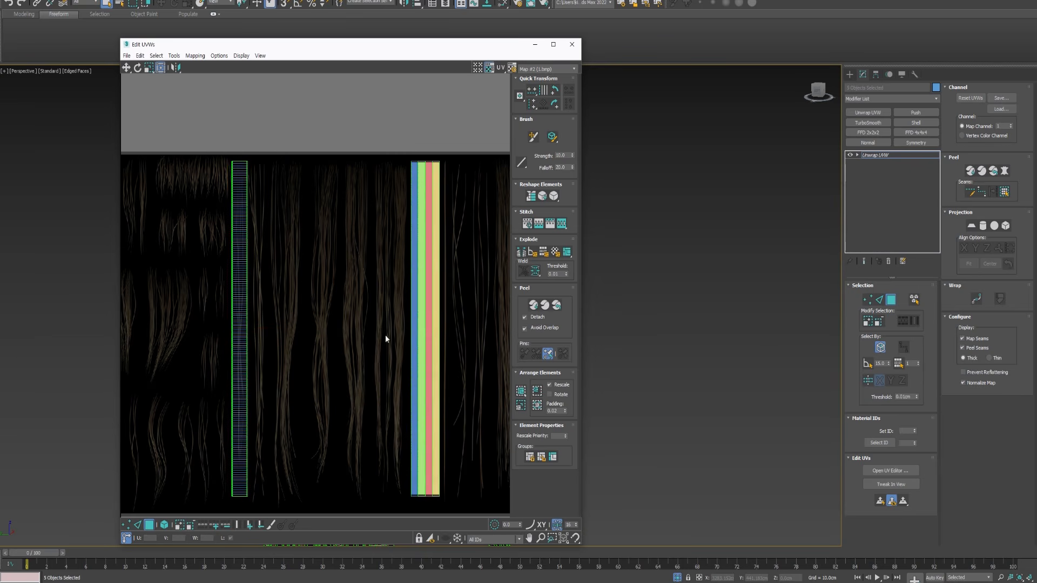
{"action": "left_click_drag", "start_coordinate": [415, 505], "coordinate": [423, 489]}
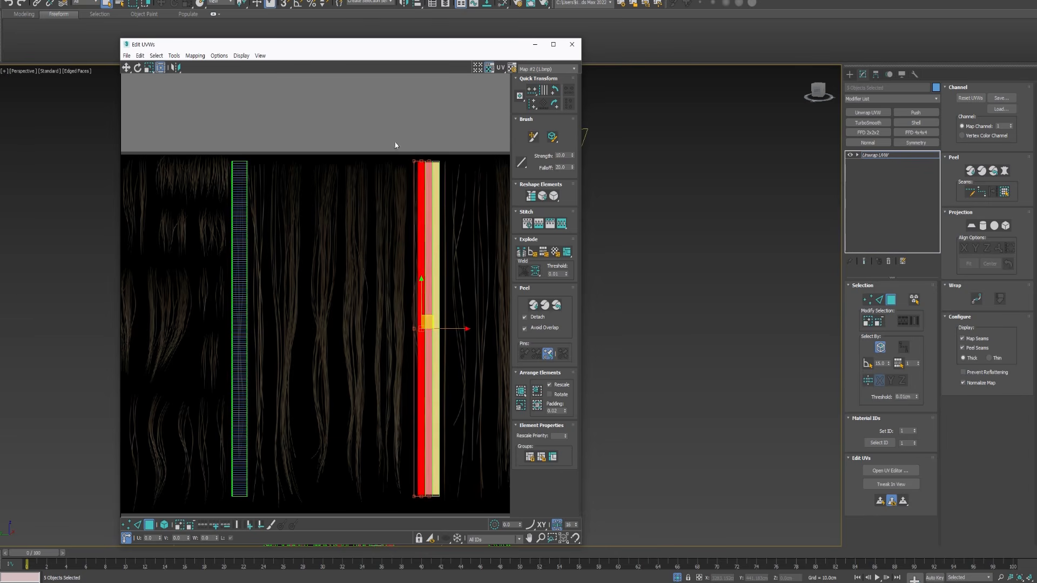
{"action": "left_click_drag", "start_coordinate": [406, 453], "coordinate": [413, 454]}
{"action": "left_click_drag", "start_coordinate": [420, 487], "coordinate": [427, 487]}
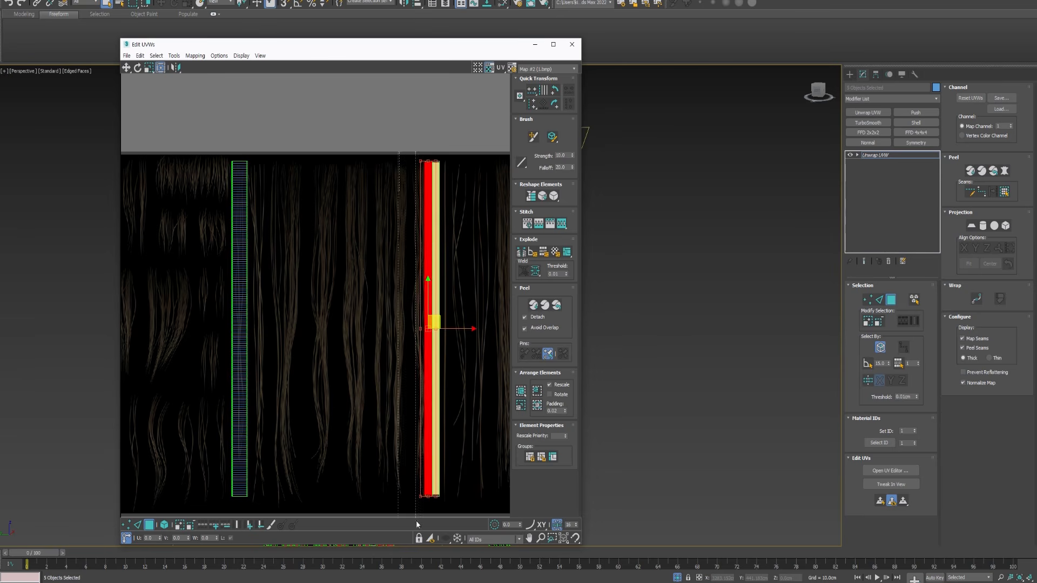
{"action": "left_click_drag", "start_coordinate": [432, 481], "coordinate": [440, 481]}
{"action": "key", "text": "ctrl+z"}
{"action": "left_click_drag", "start_coordinate": [407, 144], "coordinate": [409, 269]}
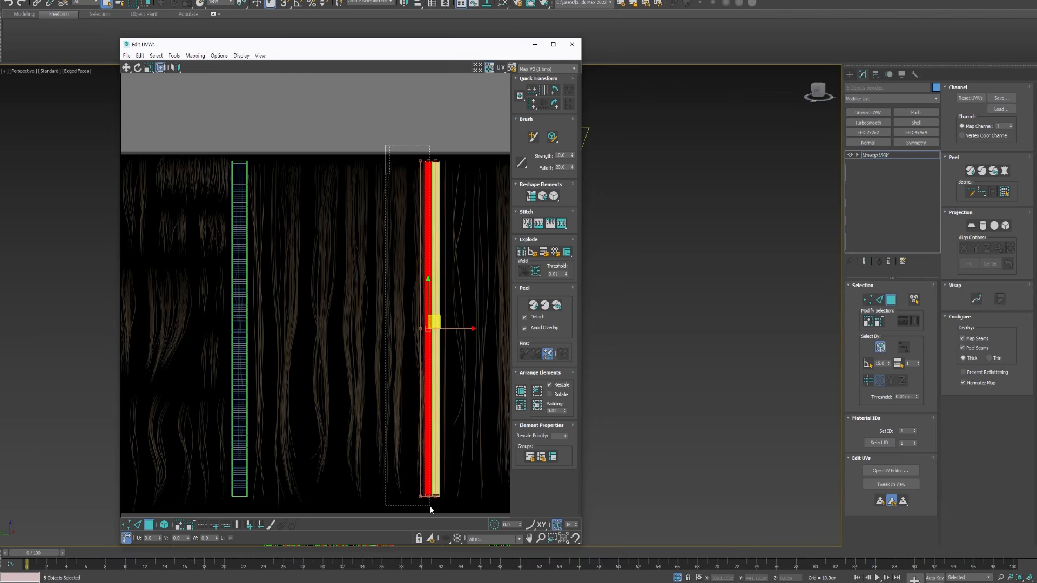
{"action": "left_click_drag", "start_coordinate": [428, 488], "coordinate": [435, 479]}
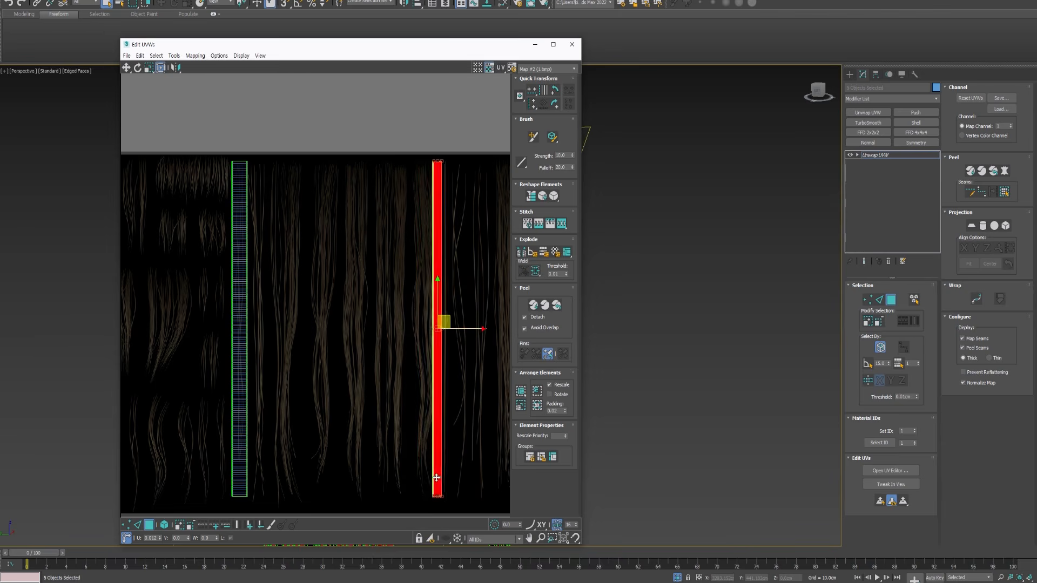
- Move the stacked coloured UV columns onto the narrow long strand and scale them to its width
{"action": "left_click_drag", "start_coordinate": [363, 145], "coordinate": [514, 505]}
{"action": "left_click_drag", "start_coordinate": [428, 458], "coordinate": [234, 405]}
{"action": "left_click_drag", "start_coordinate": [245, 496], "coordinate": [252, 492]}
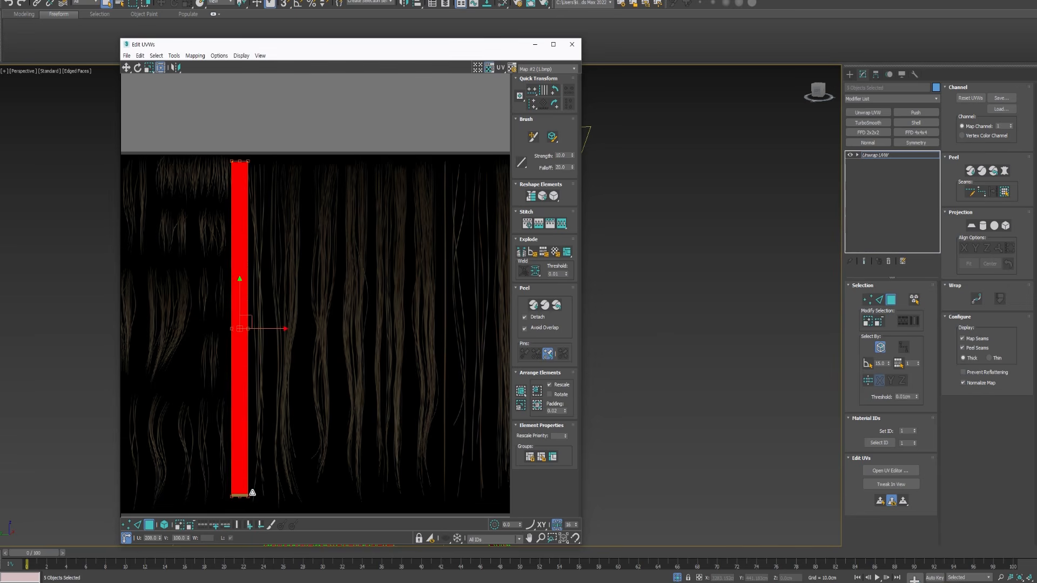
- Export the three selected hair objects as an OBJ, replacing the existing file D:\1.obj
{"action": "key", "text": "alt+Tab"}
{"action": "key", "text": "alt+Tab"}
{"action": "middle_click_drag", "start_coordinate": [384, 191], "coordinate": [482, 219], "text": "alt"}
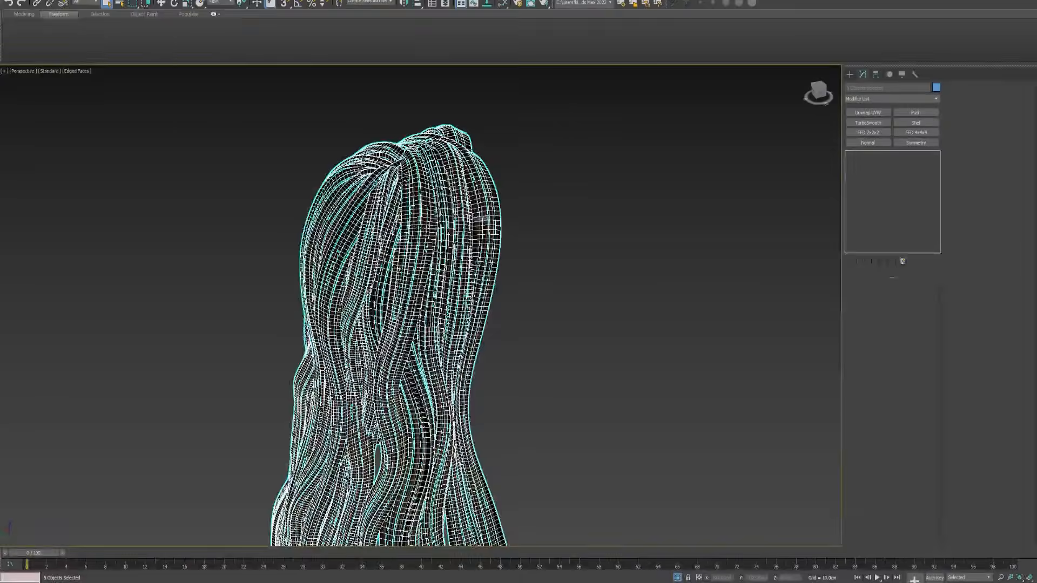
{"action": "key", "text": "ctrl+e"}
{"action": "left_click", "coordinate": [63, 255]}
{"action": "double_click", "coordinate": [64, 256]}
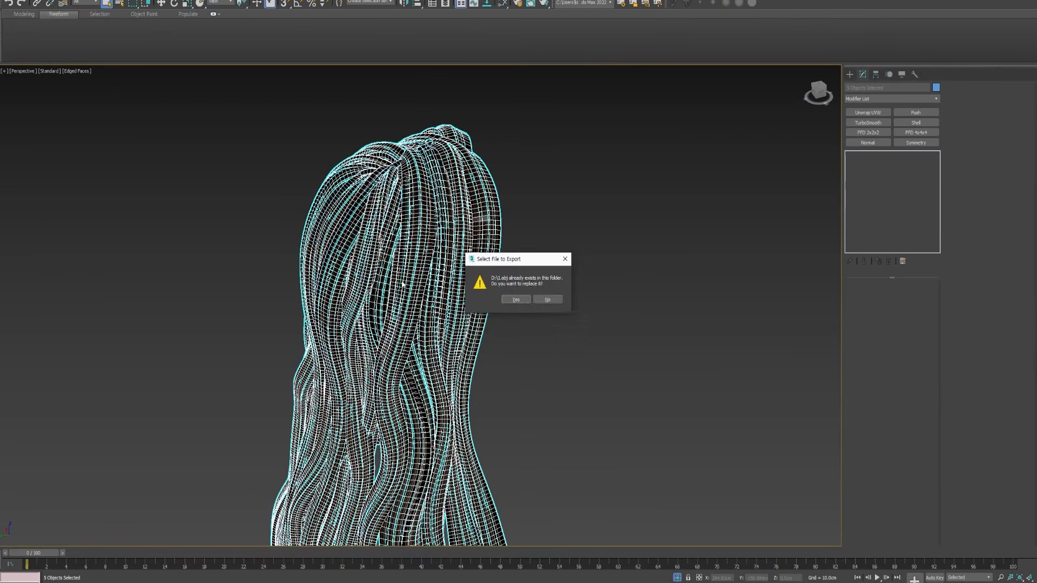
{"action": "left_click", "coordinate": [514, 299]}
{"action": "left_click", "coordinate": [472, 358]}
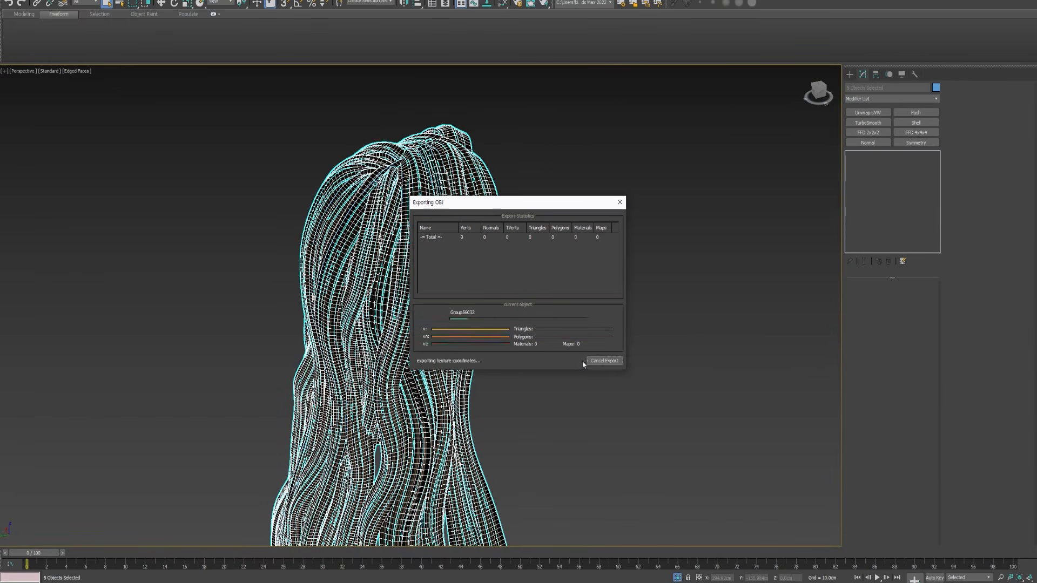
{"action": "left_click", "coordinate": [607, 361]}
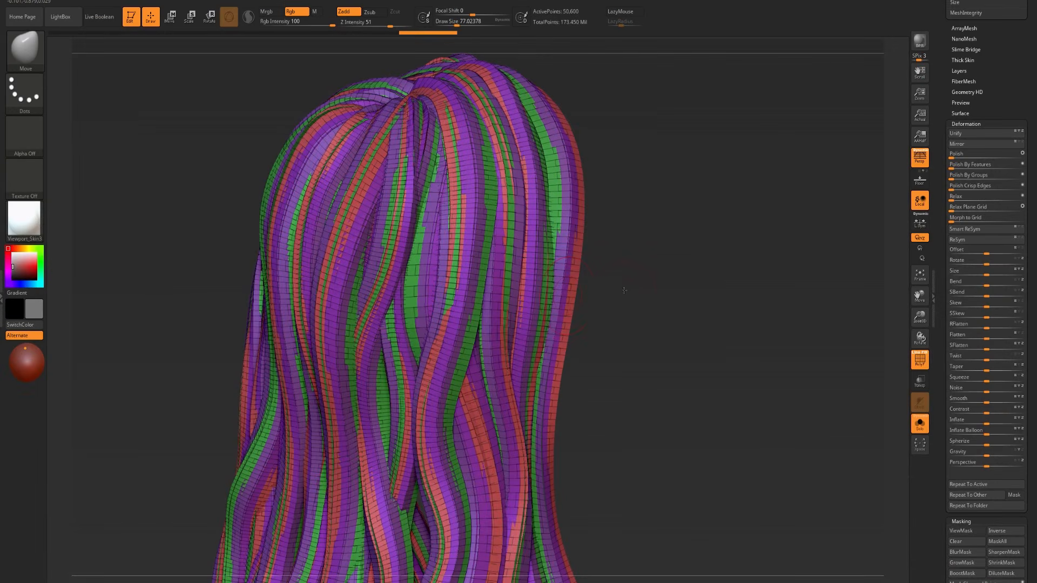
- In ZBrush, turn off Solo and the polyframe display with the textured exported16_01 hair subtool active
{"action": "left_click_drag", "start_coordinate": [624, 293], "coordinate": [622, 289]}
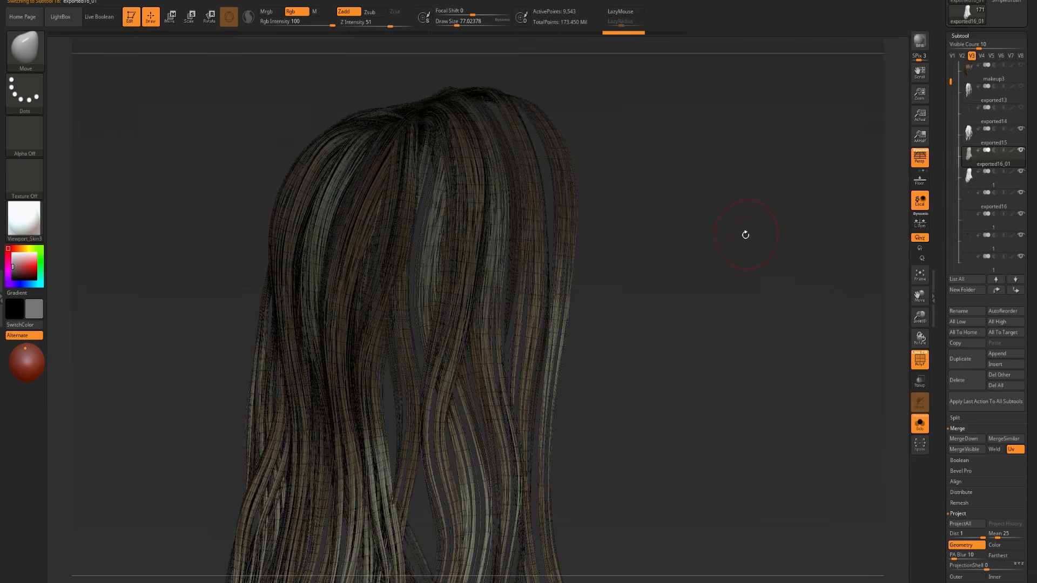
{"action": "left_click", "coordinate": [925, 425]}
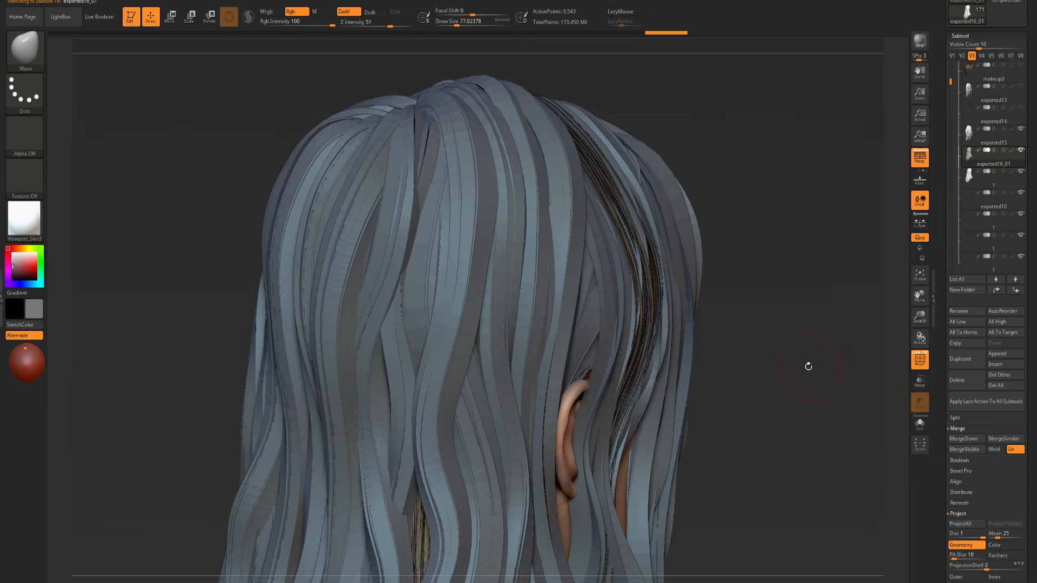
{"action": "left_click", "coordinate": [999, 179]}
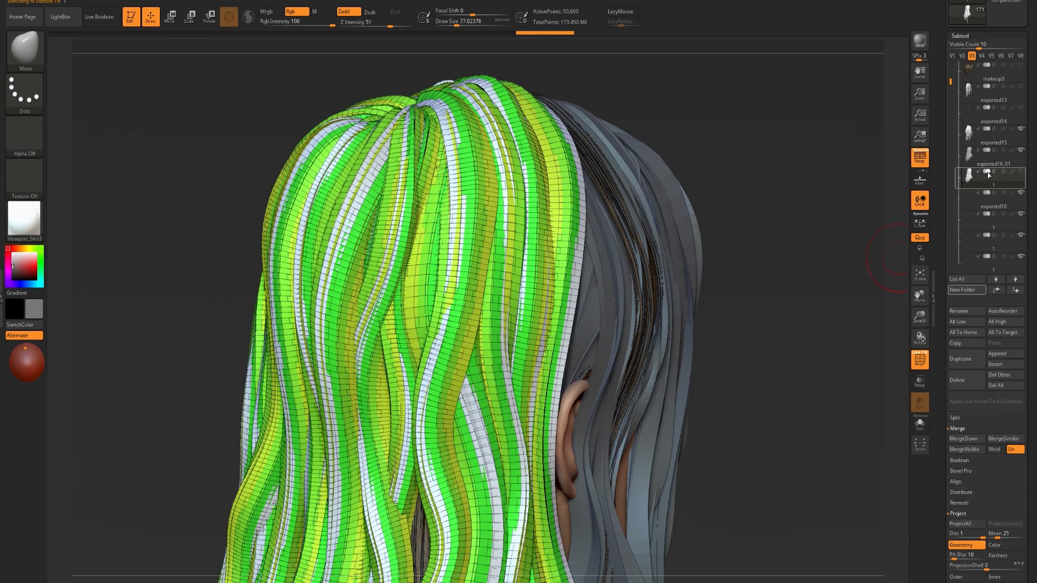
{"action": "left_click", "coordinate": [991, 167]}
{"action": "scroll", "coordinate": [967, 60], "scroll_direction": "down", "scroll_amount": 15}
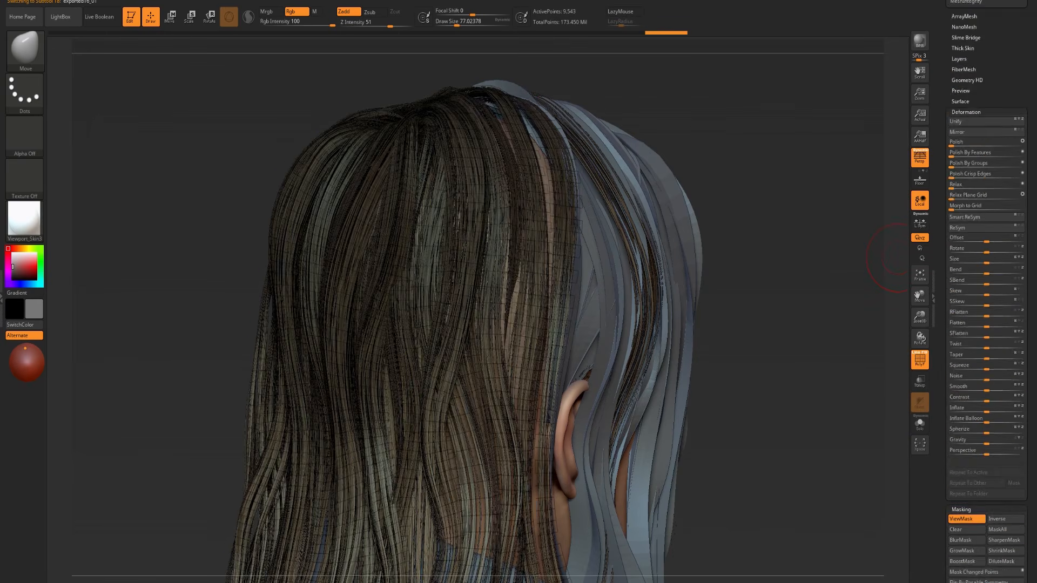
{"action": "key", "text": "shift+f"}
- Clone the texture map of exported16_01 so it is available for other subtools
{"action": "scroll", "coordinate": [972, 270], "scroll_direction": "down", "scroll_amount": 10}
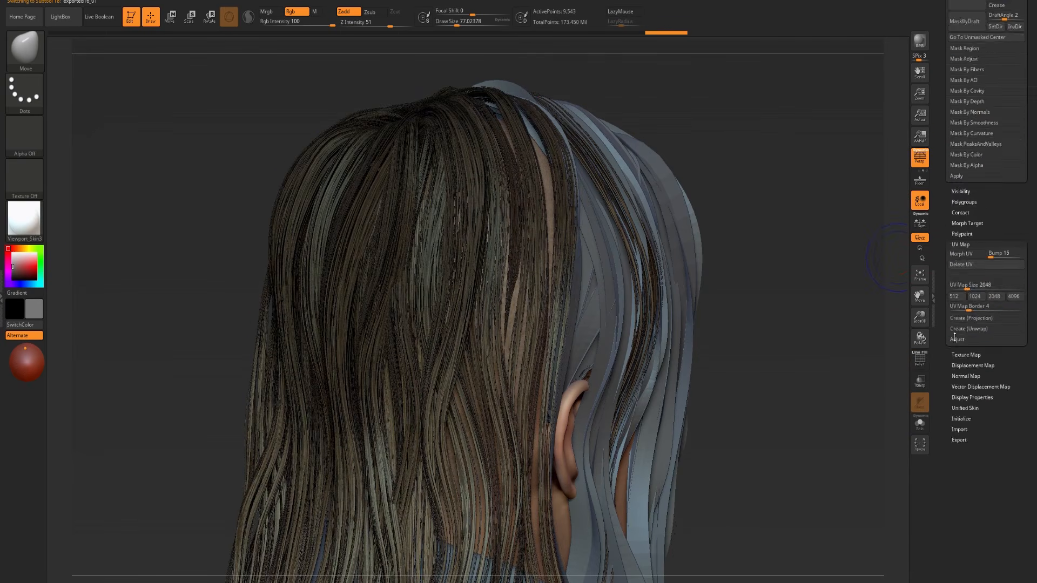
{"action": "key", "text": "shift"}
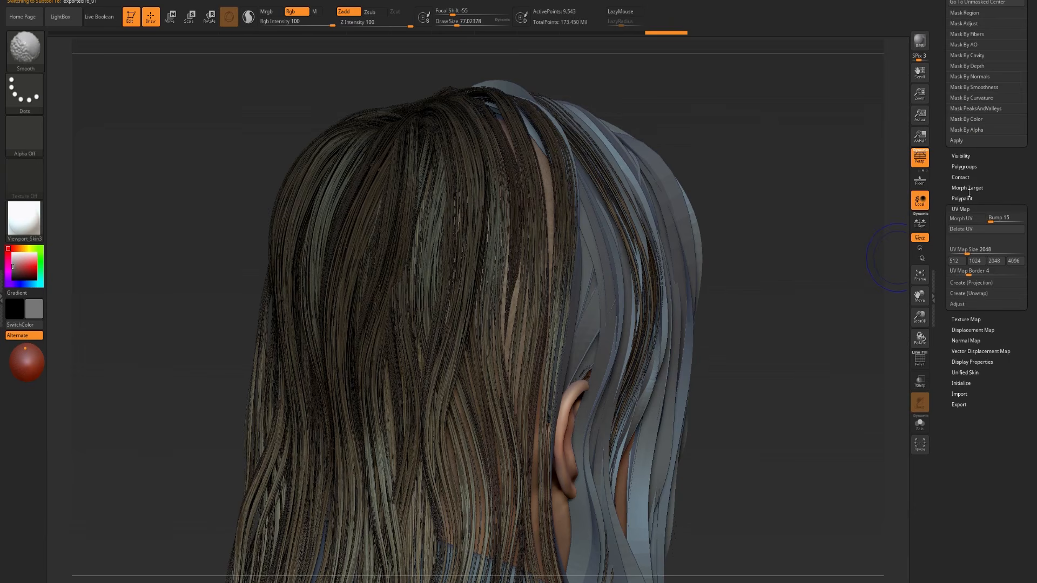
{"action": "left_click", "coordinate": [966, 209]}
{"action": "left_click", "coordinate": [965, 220]}
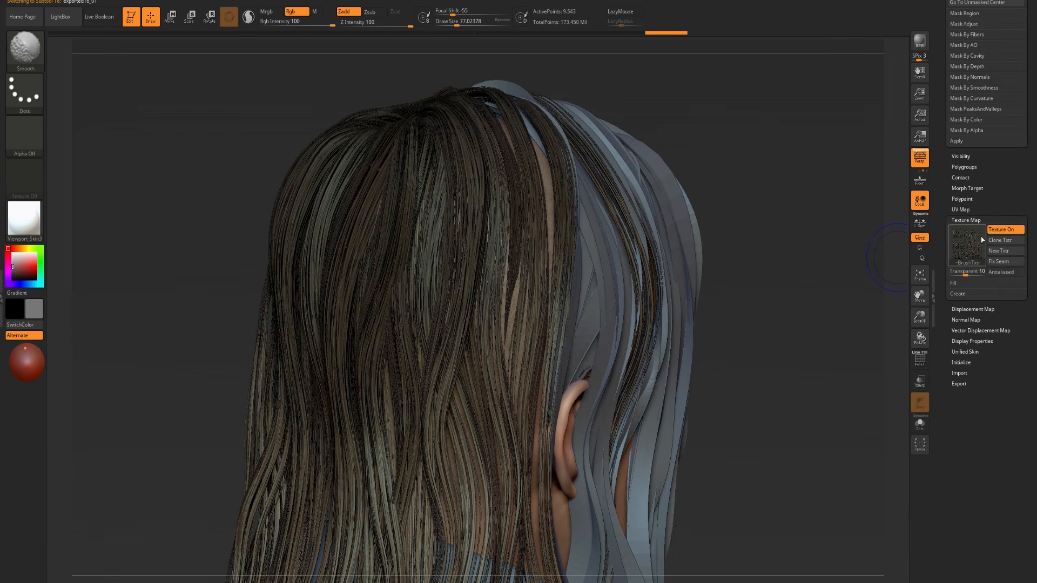
{"action": "left_click", "coordinate": [1004, 229]}
- Assign the cloned hair strand texture to subtool 1 as its texture map
{"action": "scroll", "coordinate": [983, 248], "scroll_direction": "up", "scroll_amount": 1}
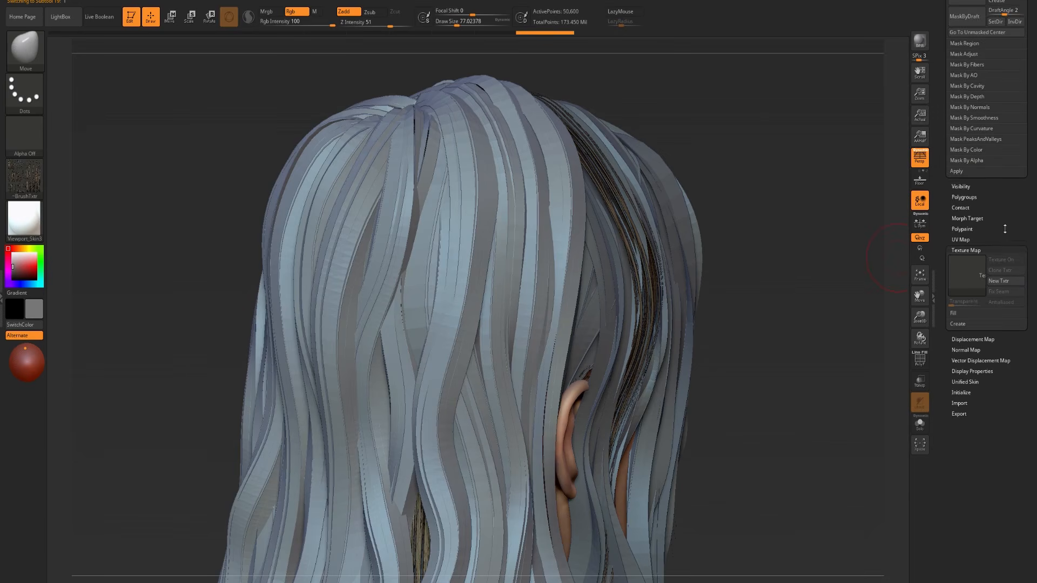
{"action": "left_click", "coordinate": [964, 276]}
{"action": "left_click", "coordinate": [725, 279]}
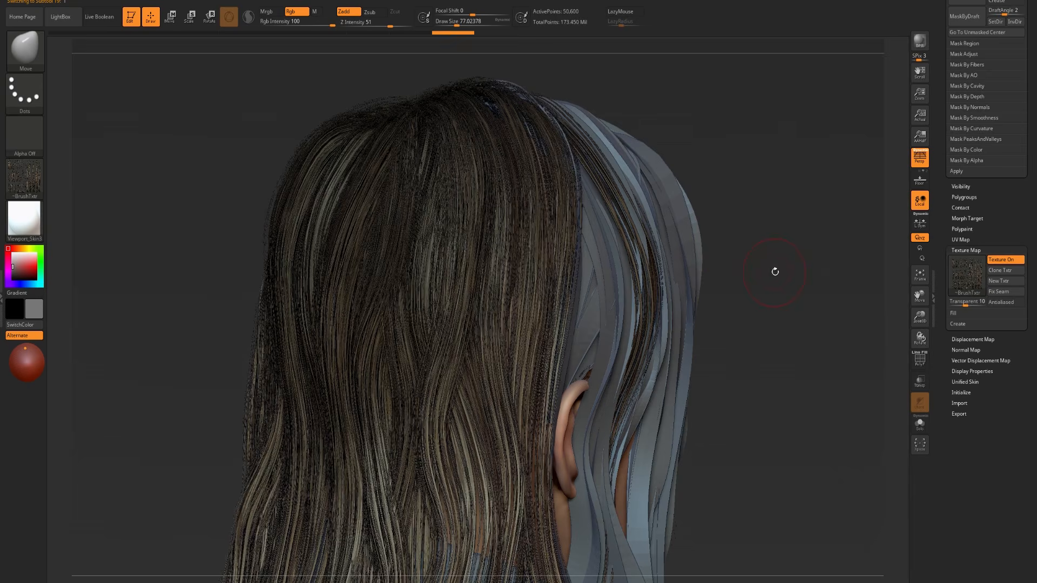
- Inspect the newly textured back hair up close and switch to exported16_01 to compare the two card sets
{"action": "left_click_drag", "start_coordinate": [783, 270], "coordinate": [771, 264]}
{"action": "left_click_drag", "start_coordinate": [1004, 200], "coordinate": [1003, 470]}
{"action": "left_click_drag", "start_coordinate": [787, 280], "coordinate": [949, 217], "text": "alt"}
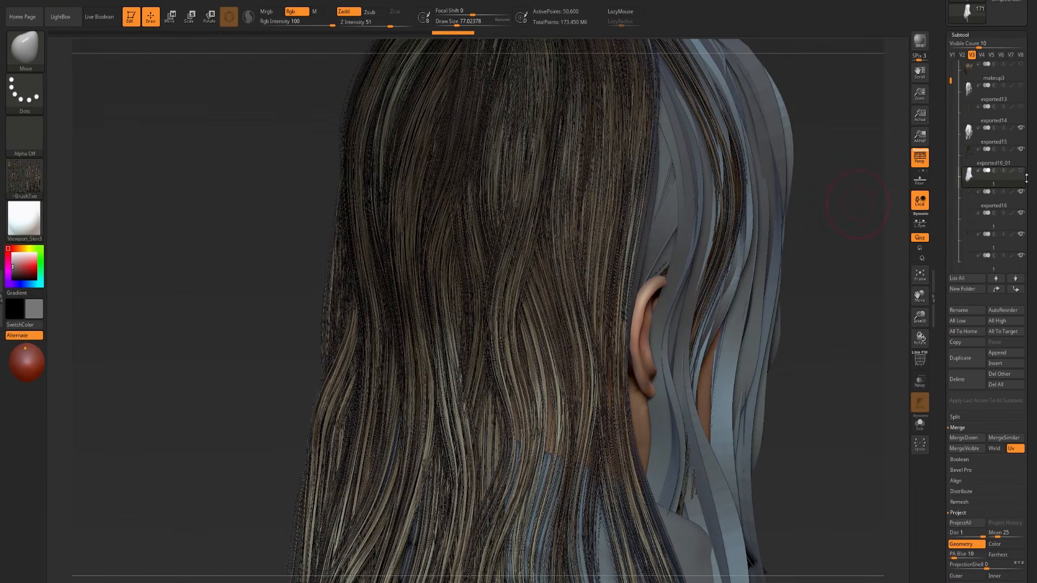
{"action": "left_click", "coordinate": [1024, 177]}
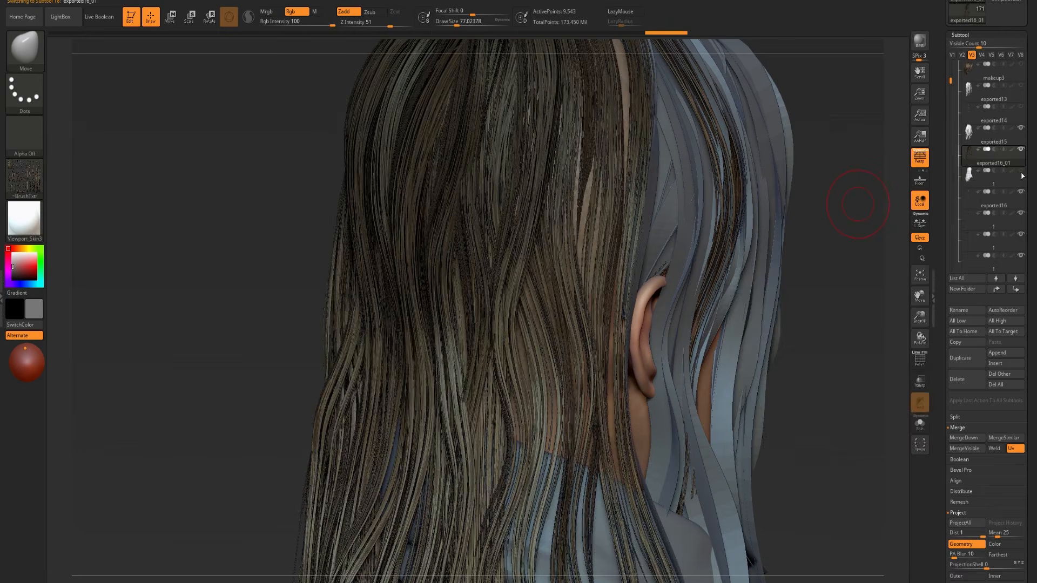
- Compare the back hair from behind and from the side with subtool 1 hidden and shown
{"action": "mouse_move", "coordinate": [957, 190]}
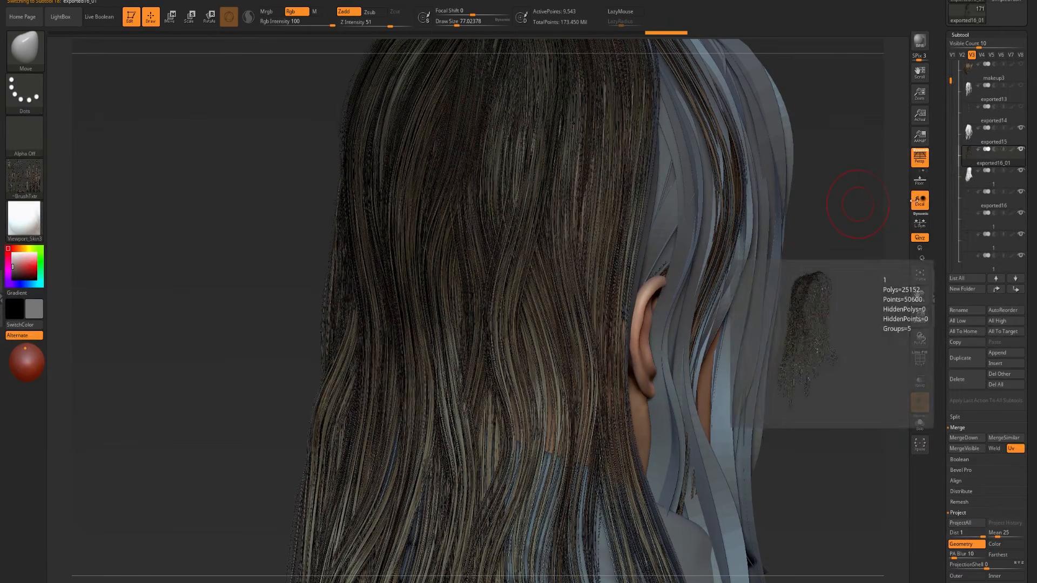
{"action": "left_click_drag", "start_coordinate": [869, 183], "coordinate": [864, 238], "text": "alt"}
{"action": "left_click", "coordinate": [1023, 178]}
{"action": "left_click", "coordinate": [1021, 176]}
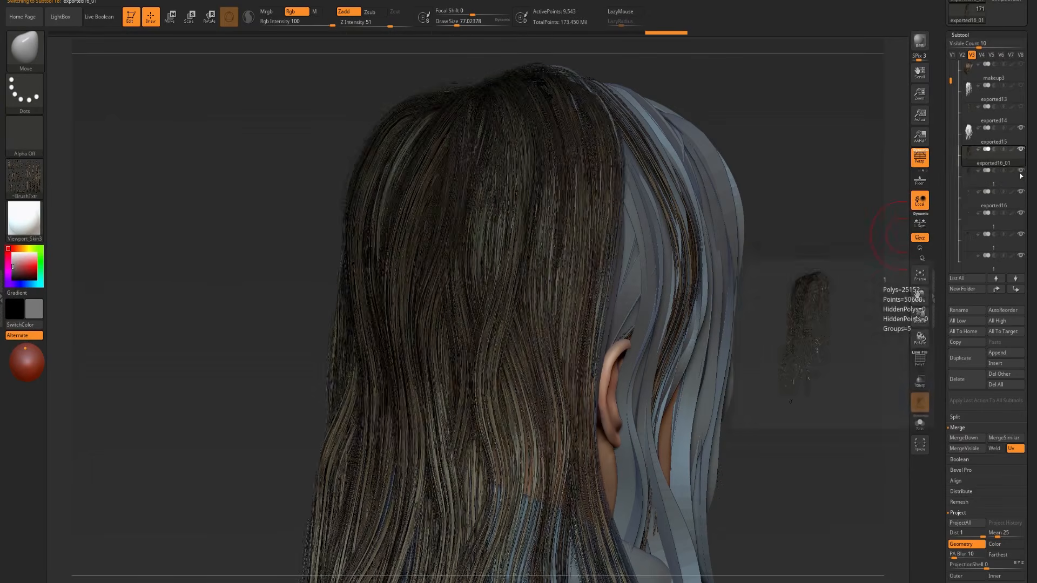
{"action": "left_click_drag", "start_coordinate": [802, 266], "coordinate": [810, 236], "text": "alt"}
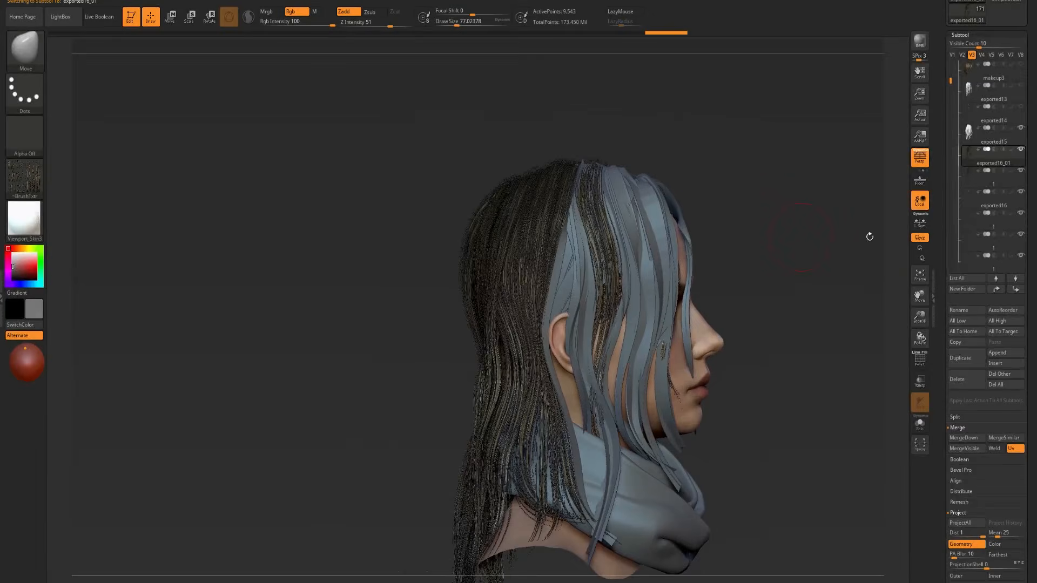
{"action": "left_click", "coordinate": [1020, 171]}
{"action": "left_click", "coordinate": [1021, 170]}
{"action": "left_click", "coordinate": [1020, 171]}
{"action": "left_click_drag", "start_coordinate": [780, 215], "coordinate": [513, 241]}
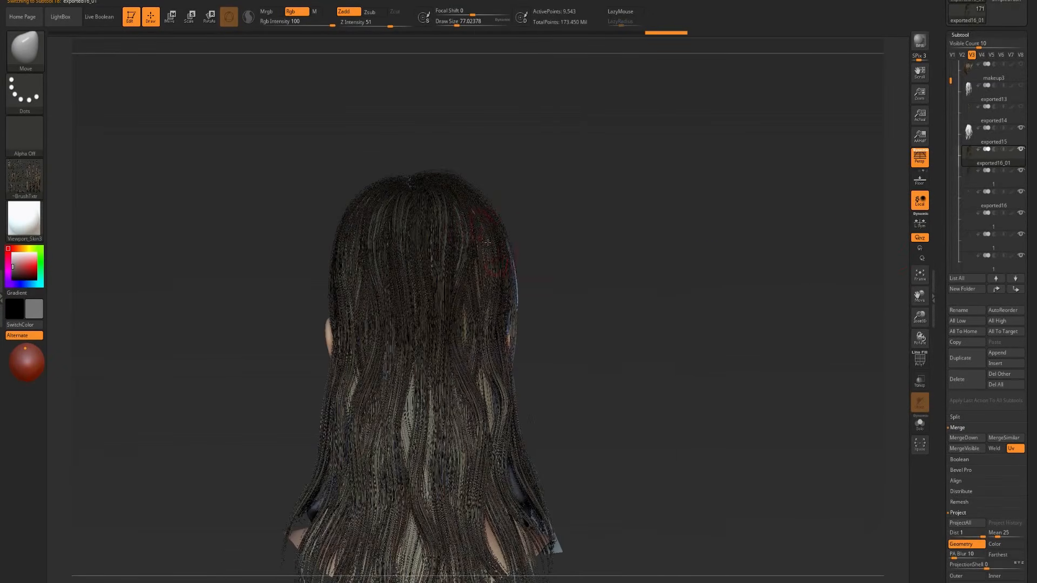
- Check the exported16_01 hair cards with the polyframe and Solo displays toggled on and off
{"action": "key", "text": "shift+f"}
{"action": "key", "text": "shift+f"}
{"action": "key", "text": "shift+f"}
{"action": "key", "text": "shift+f"}
{"action": "left_click_drag", "start_coordinate": [583, 248], "coordinate": [634, 288]}
{"action": "key", "text": "alt+s"}
{"action": "key", "text": "alt+s"}
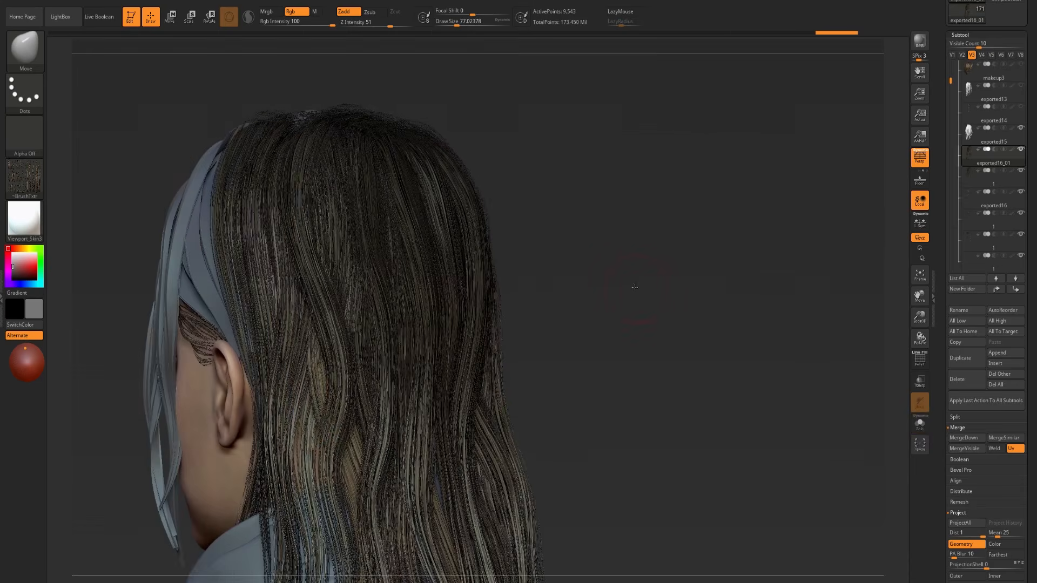
- Make subtool 1 active and isolate it with Solo
{"action": "left_click", "coordinate": [969, 177]}
{"action": "key", "text": "alt+s"}
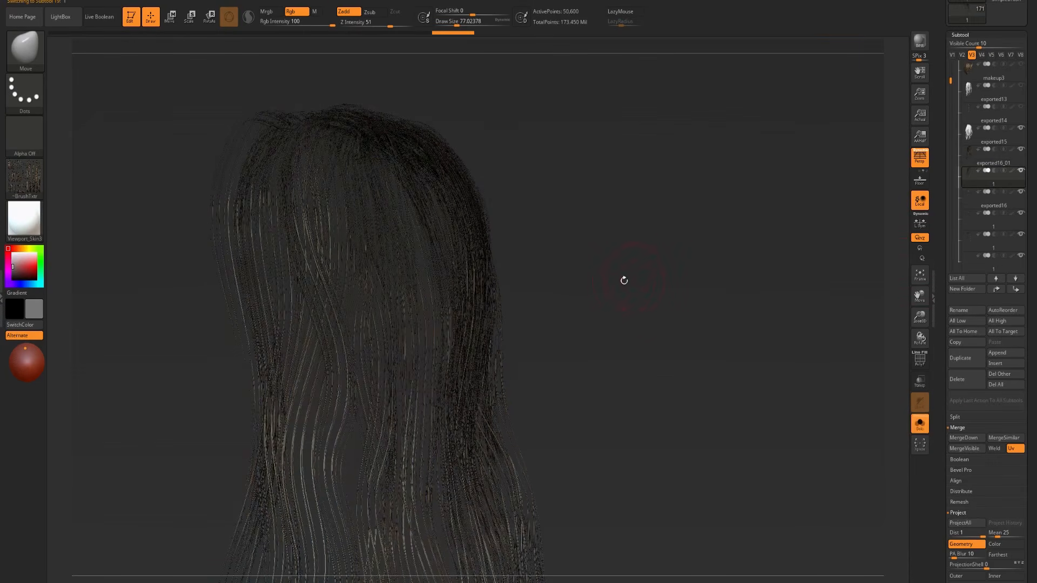
{"action": "left_click_drag", "start_coordinate": [619, 282], "coordinate": [644, 238]}
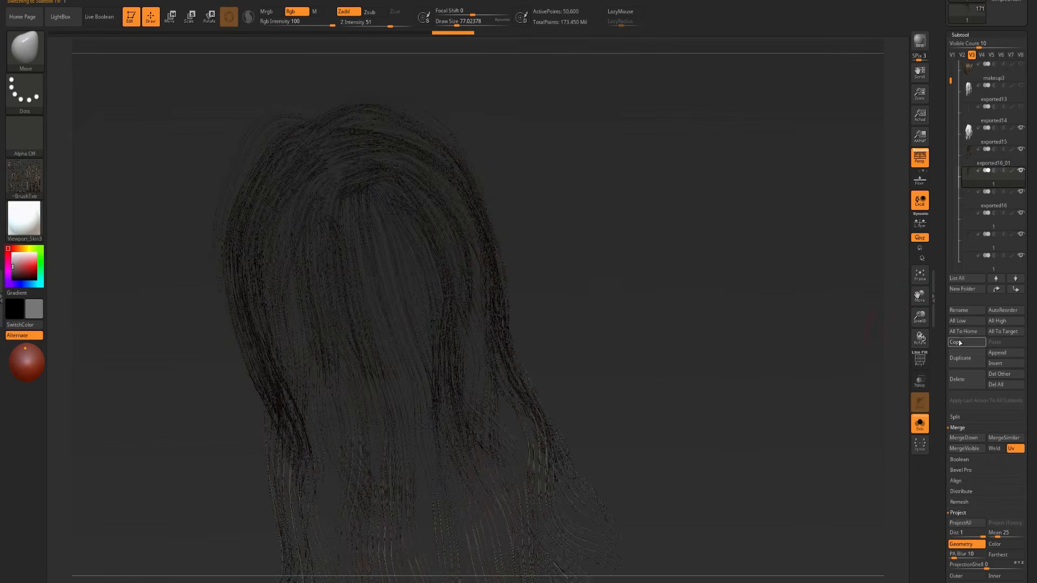
- Morph subtool 1 into its flat UV layout and turn off its texture
{"action": "scroll", "coordinate": [971, 260], "scroll_direction": "down", "scroll_amount": 10}
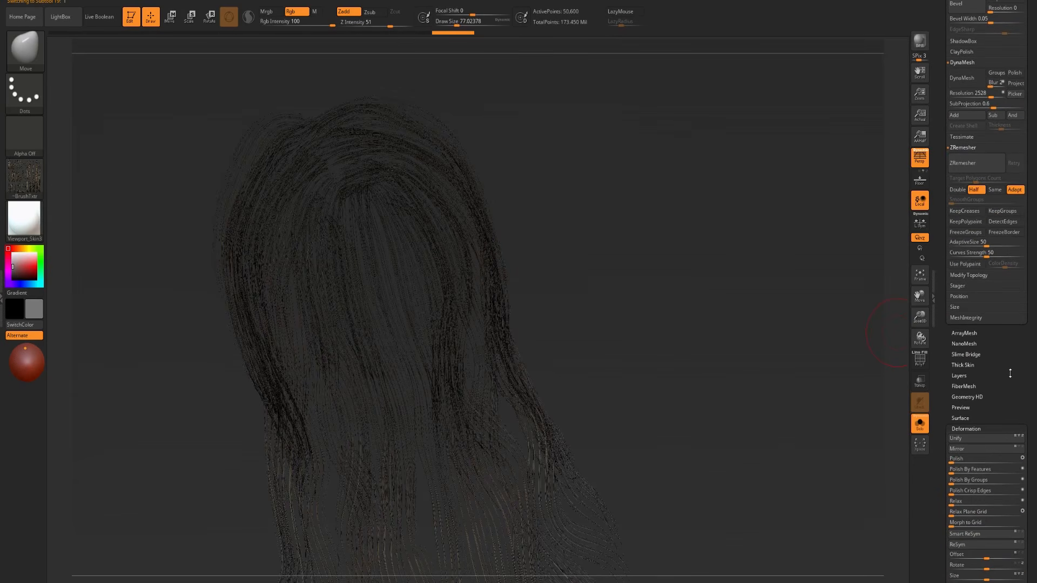
{"action": "scroll", "coordinate": [1010, 373], "scroll_direction": "down", "scroll_amount": 8}
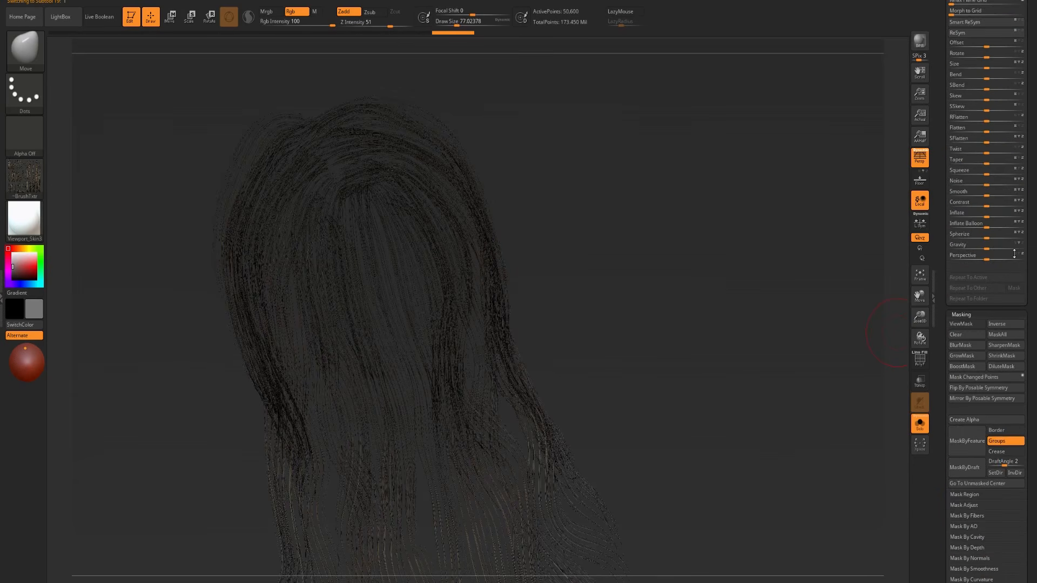
{"action": "scroll", "coordinate": [940, 520], "scroll_direction": "down", "scroll_amount": 8}
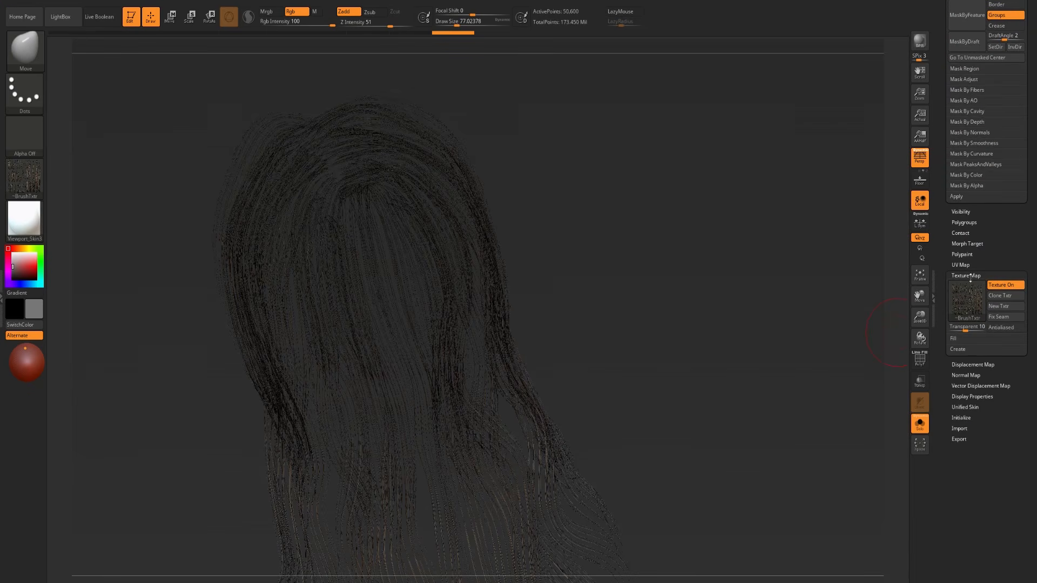
{"action": "key", "text": "shift"}
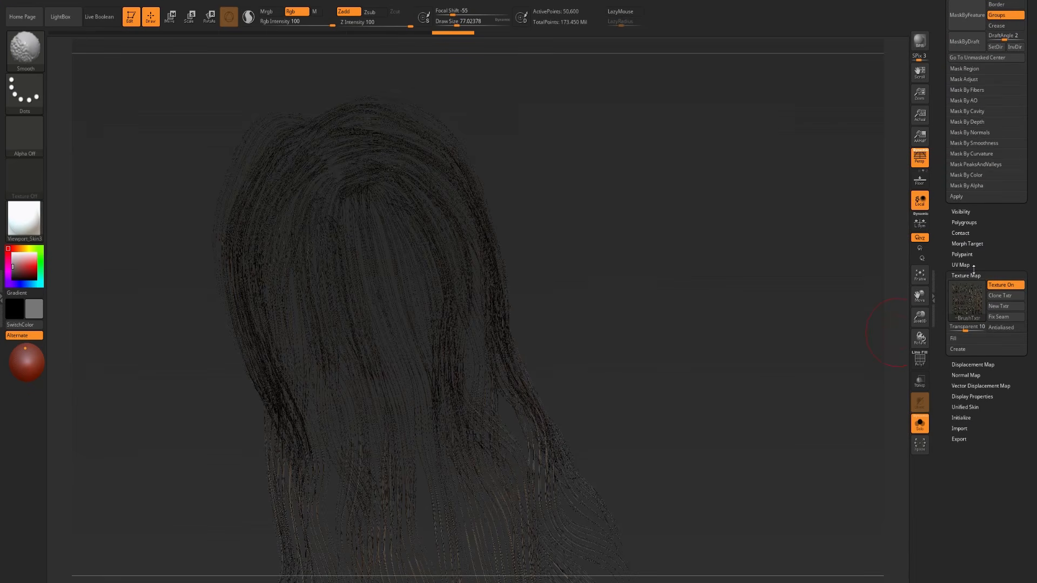
{"action": "left_click", "coordinate": [962, 265]}
{"action": "left_click", "coordinate": [966, 274]}
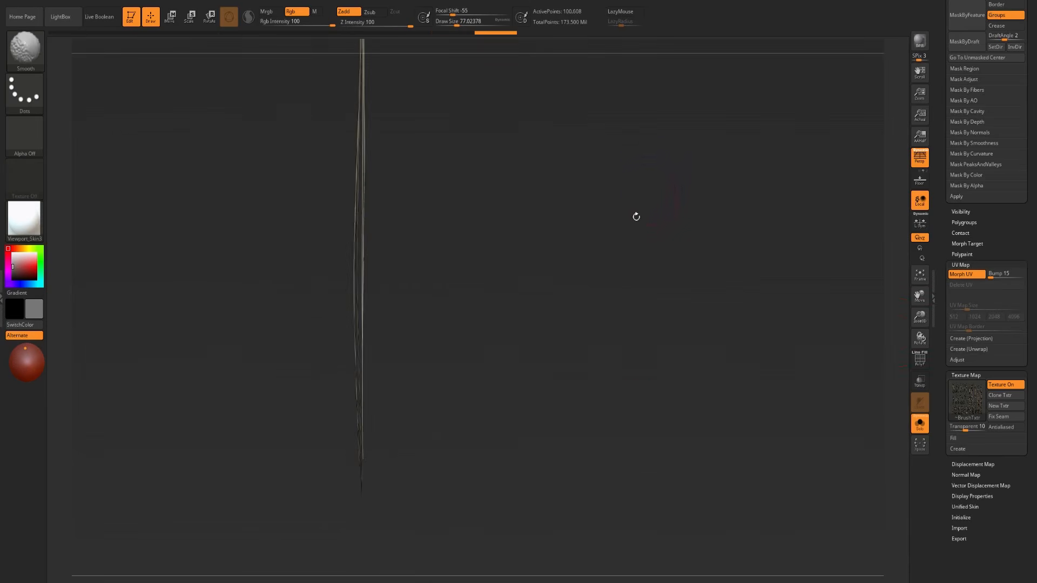
{"action": "left_click", "coordinate": [24, 178]}
{"action": "left_click", "coordinate": [74, 186]}
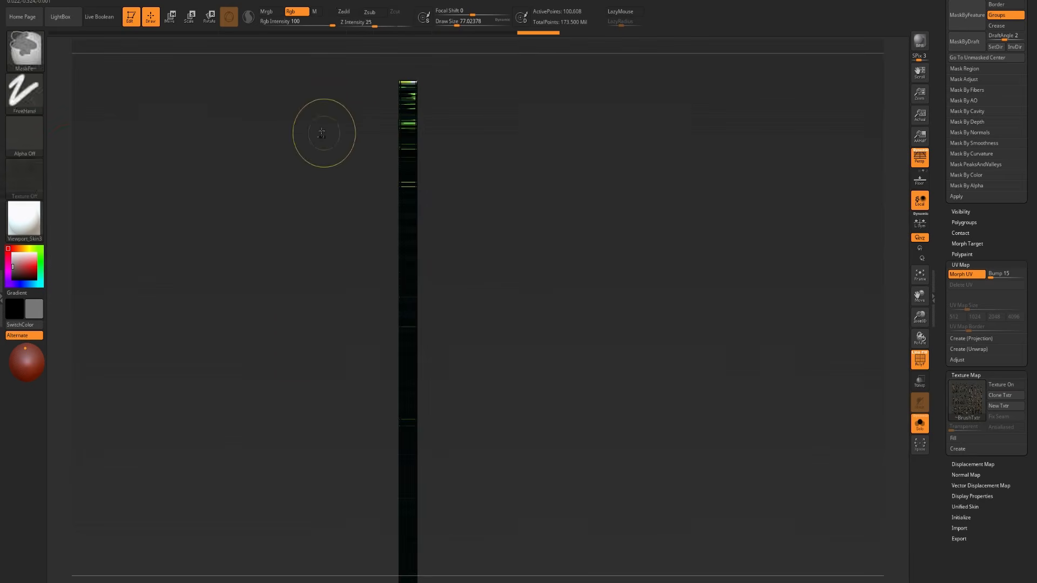
- Put the root ends of the strands into their own polygroup in the UV layout and morph the hair back to 3D
{"action": "mouse_move", "coordinate": [323, 54]}
{"action": "left_mouse_down", "text": "ctrl+alt+shift"}
{"action": "mouse_move", "coordinate": [420, 98]}
{"action": "mouse_move", "coordinate": [451, 92]}
{"action": "left_mouse_up", "text": "ctrl+alt+shift"}
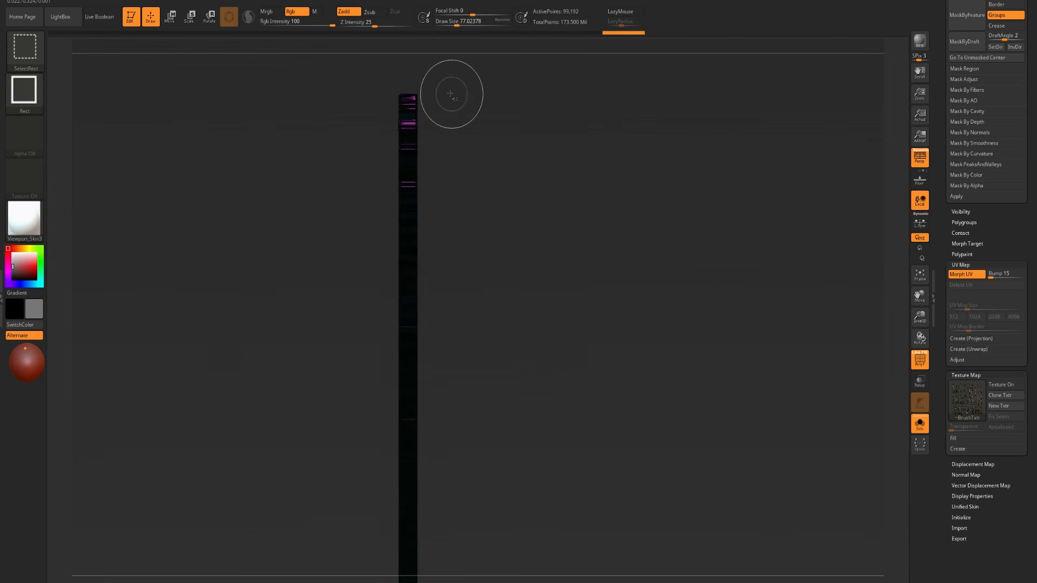
{"action": "left_click", "coordinate": [490, 154], "text": "ctrl+shift"}
{"action": "left_click", "coordinate": [967, 275]}
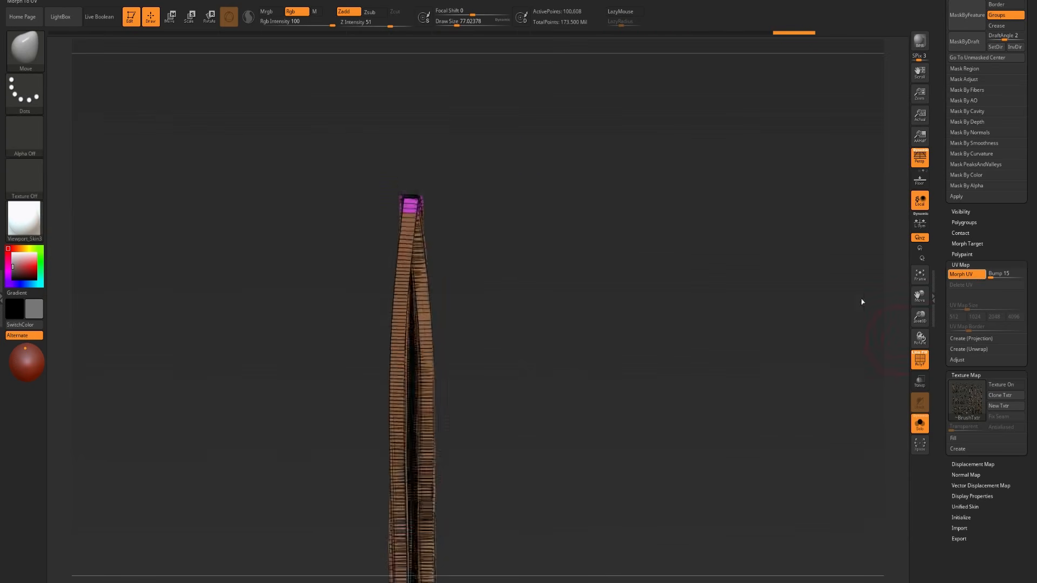
- Isolate the root polygroup at the parting to check it and show all the strands again
{"action": "mouse_move", "coordinate": [611, 380]}
{"action": "left_mouse_down"}
{"action": "mouse_move", "coordinate": [602, 220]}
{"action": "mouse_move", "coordinate": [632, 370]}
{"action": "mouse_move", "coordinate": [630, 238]}
{"action": "mouse_move", "coordinate": [660, 312]}
{"action": "mouse_move", "coordinate": [630, 285]}
{"action": "left_mouse_up"}
{"action": "left_click", "coordinate": [440, 316], "text": "ctrl+shift"}
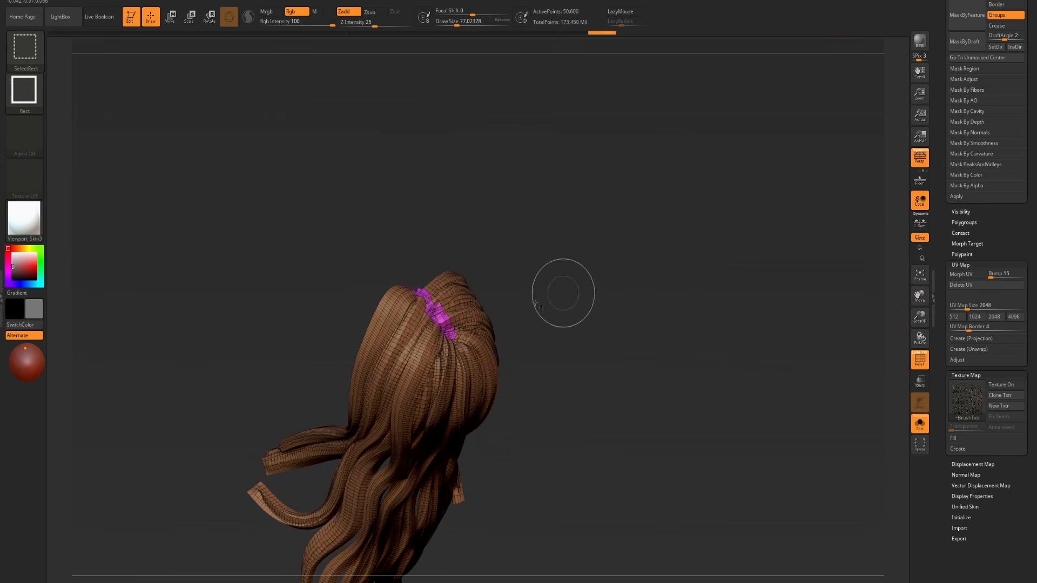
{"action": "left_click", "coordinate": [451, 313], "text": "ctrl+shift"}
{"action": "left_click", "coordinate": [546, 311], "text": "ctrl+shift"}
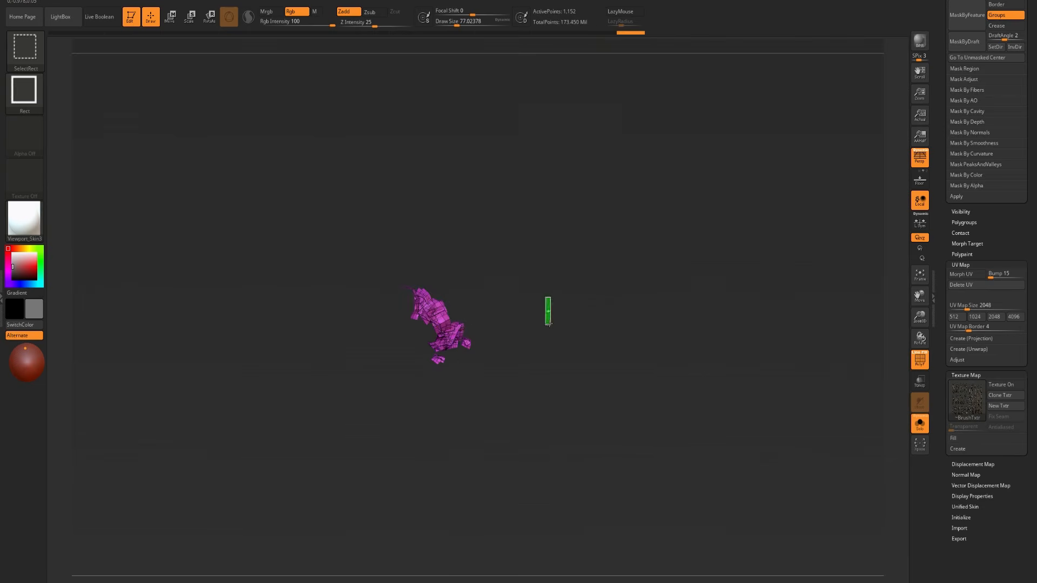
{"action": "left_click", "coordinate": [581, 320], "text": "ctrl+shift"}
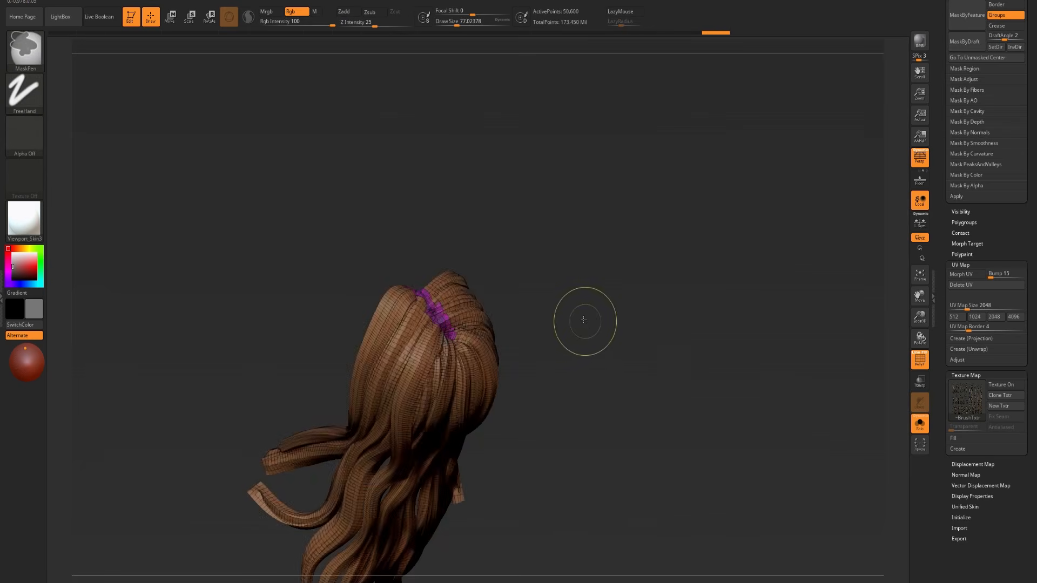
- Mask all the strands except the root polygroup at the parting
{"action": "left_click_drag", "start_coordinate": [584, 320], "coordinate": [604, 322]}
{"action": "left_click", "coordinate": [558, 357], "text": "ctrl"}
{"action": "left_click", "coordinate": [510, 368], "text": "ctrl"}
{"action": "left_click", "coordinate": [509, 367], "text": "ctrl"}
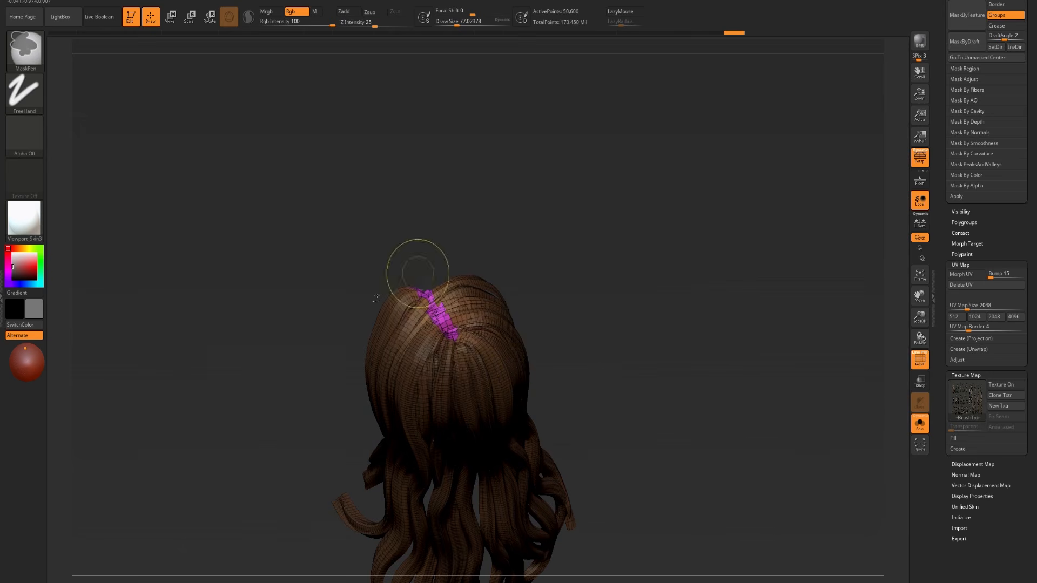
{"action": "left_click", "coordinate": [631, 283], "text": "ctrl"}
{"action": "left_click", "coordinate": [574, 336], "text": "ctrl"}
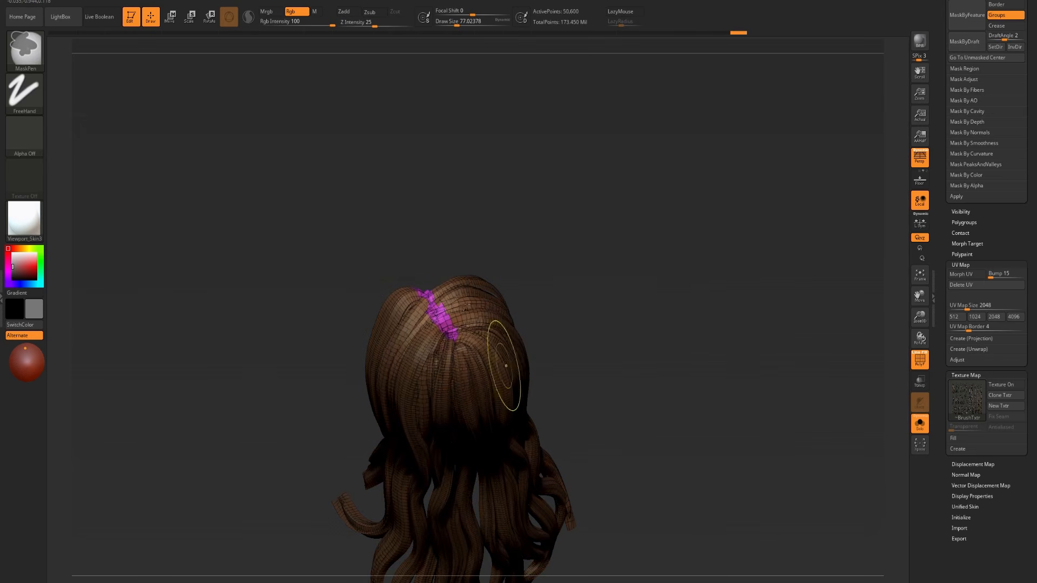
- Try different amounts of mask blur to soften the transition just below the hair roots
{"action": "left_click_drag", "start_coordinate": [608, 338], "coordinate": [517, 273]}
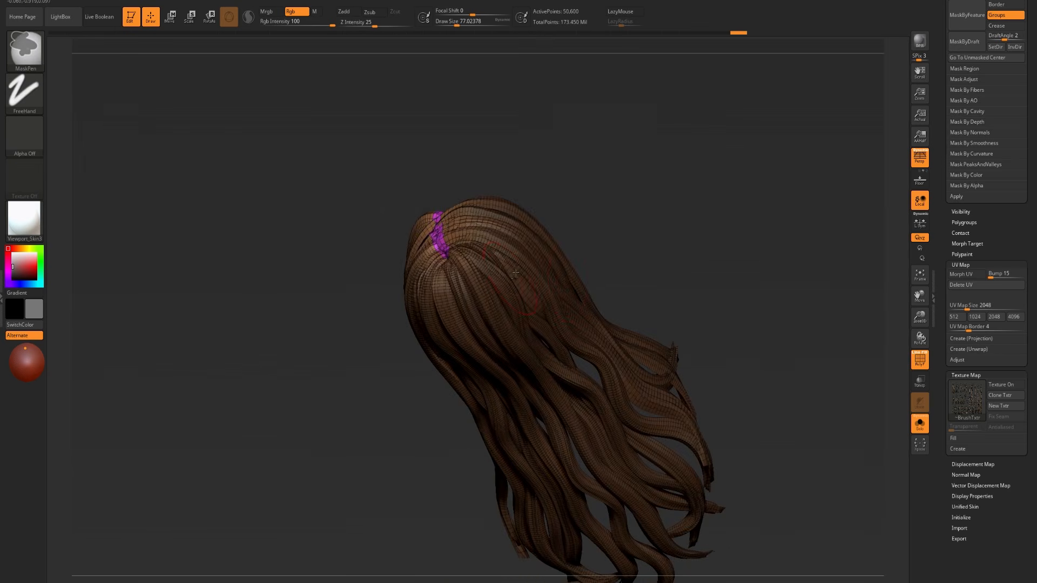
{"action": "left_click", "coordinate": [491, 294], "text": "ctrl"}
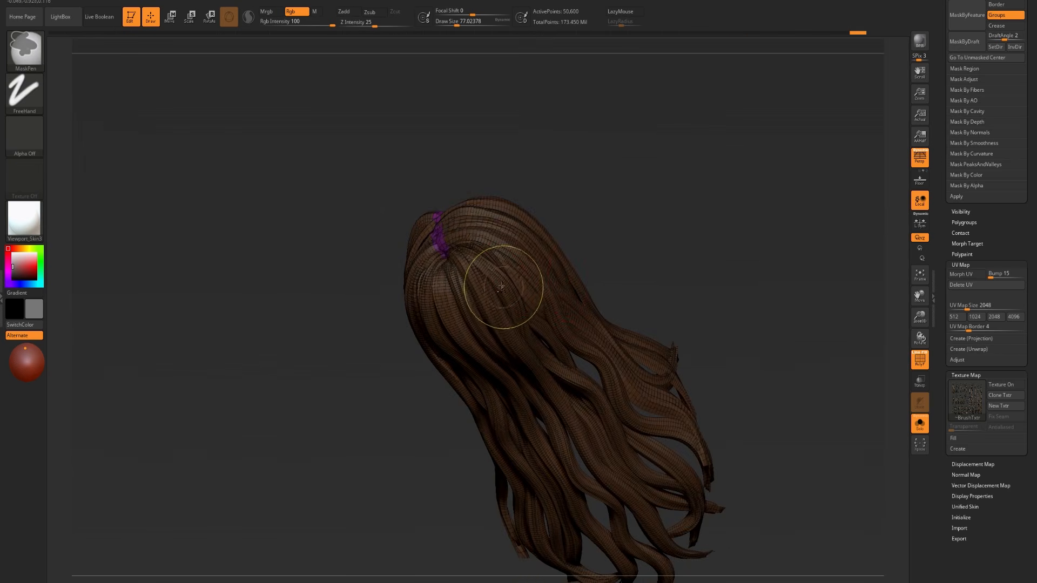
{"action": "key", "text": "ctrl+z"}
{"action": "left_click", "coordinate": [502, 286], "text": "ctrl"}
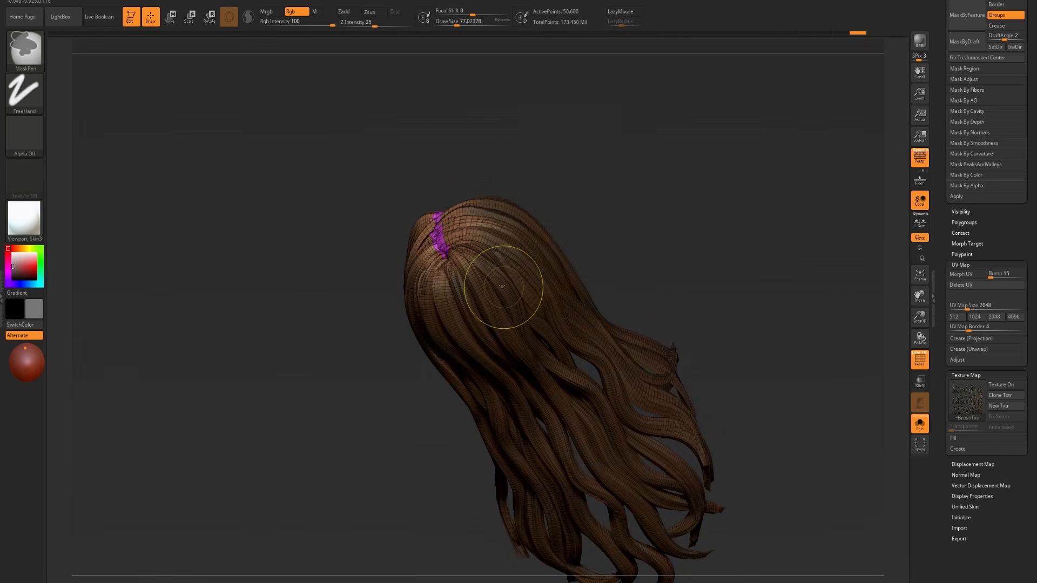
{"action": "left_click", "coordinate": [502, 286], "text": "ctrl"}
{"action": "key", "text": "ctrl+z"}
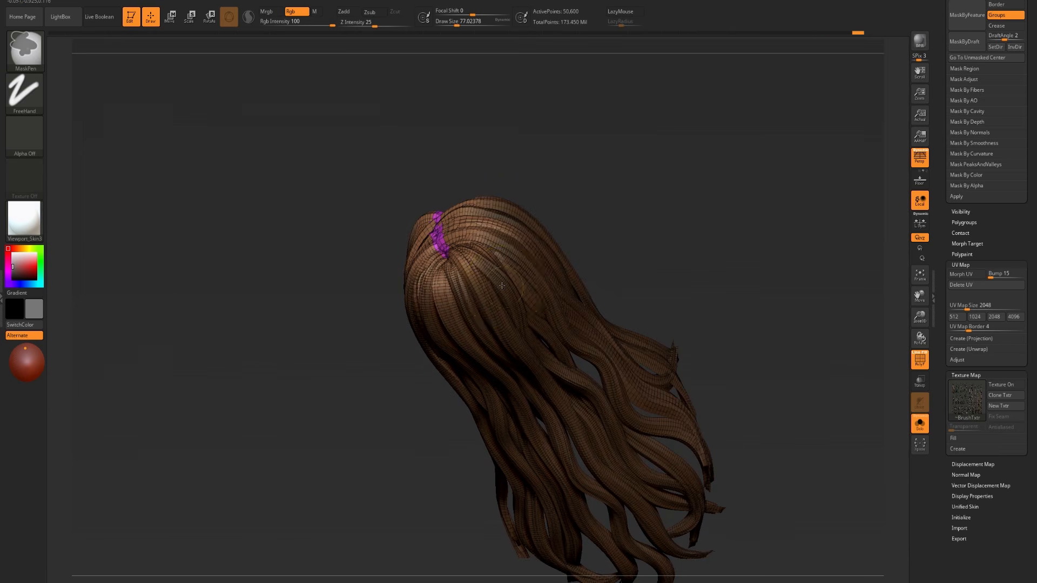
{"action": "left_click", "coordinate": [502, 286], "text": "ctrl"}
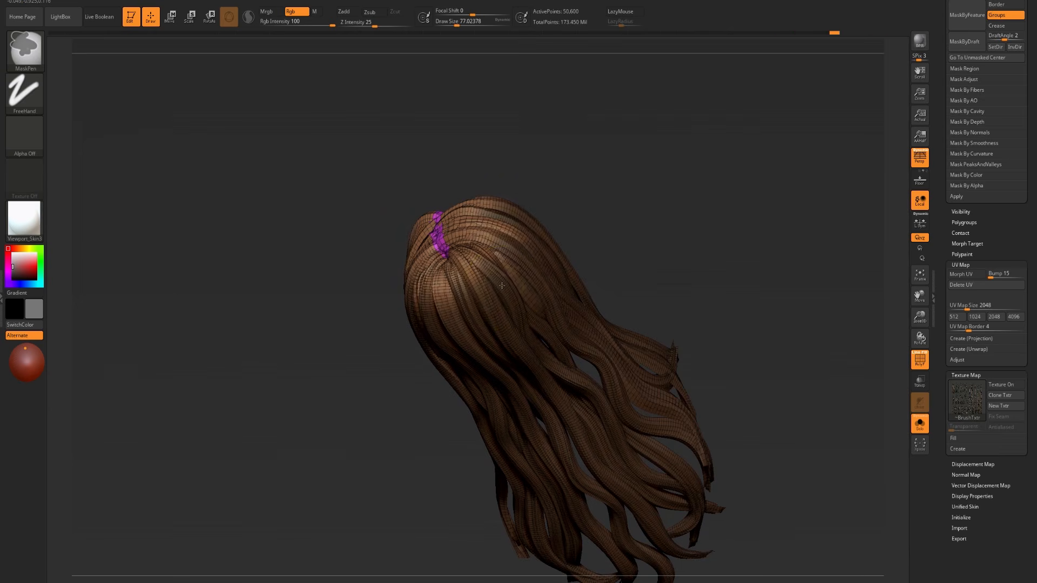
{"action": "key", "text": "ctrl+z"}
{"action": "left_click", "coordinate": [502, 287], "text": "ctrl"}
{"action": "mouse_move", "coordinate": [638, 275]}
{"action": "left_mouse_down"}
{"action": "mouse_move", "coordinate": [675, 226]}
{"action": "mouse_move", "coordinate": [655, 257]}
{"action": "mouse_move", "coordinate": [654, 287]}
{"action": "mouse_move", "coordinate": [638, 295]}
{"action": "left_mouse_up"}
{"action": "left_click", "coordinate": [638, 295], "text": "ctrl"}
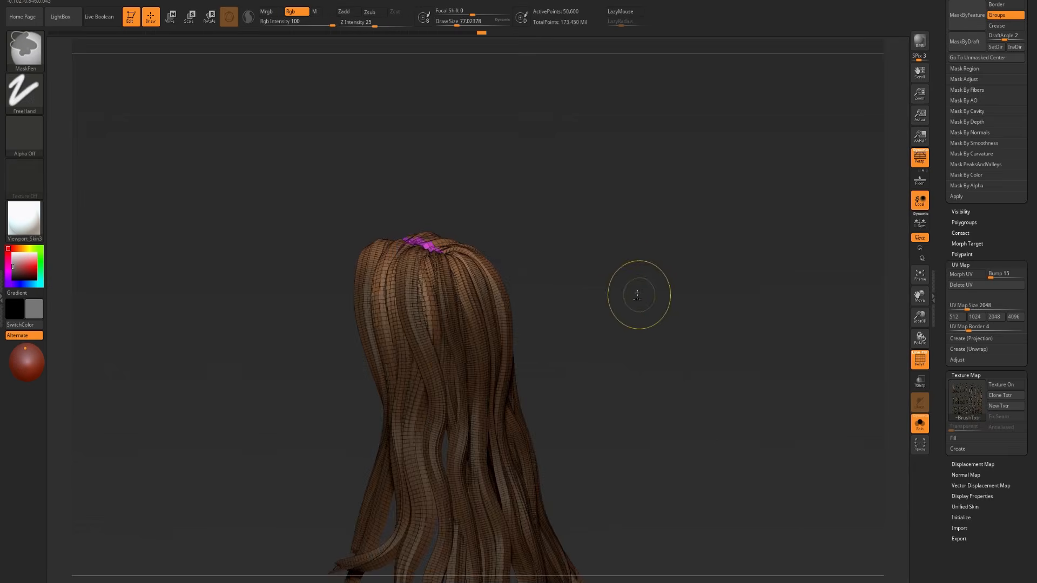
- Divide the hair subtool to two subdivision levels and return it to level 1
{"action": "left_click_drag", "start_coordinate": [645, 348], "coordinate": [640, 268], "text": "alt"}
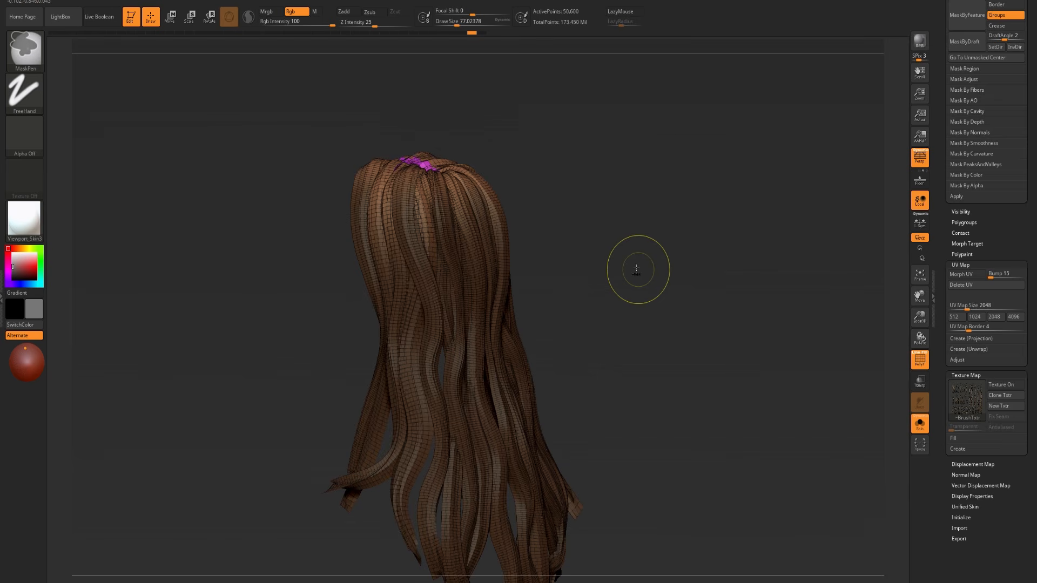
{"action": "left_click_drag", "start_coordinate": [993, 282], "coordinate": [993, 429]}
{"action": "left_click_drag", "start_coordinate": [943, 115], "coordinate": [948, 207]}
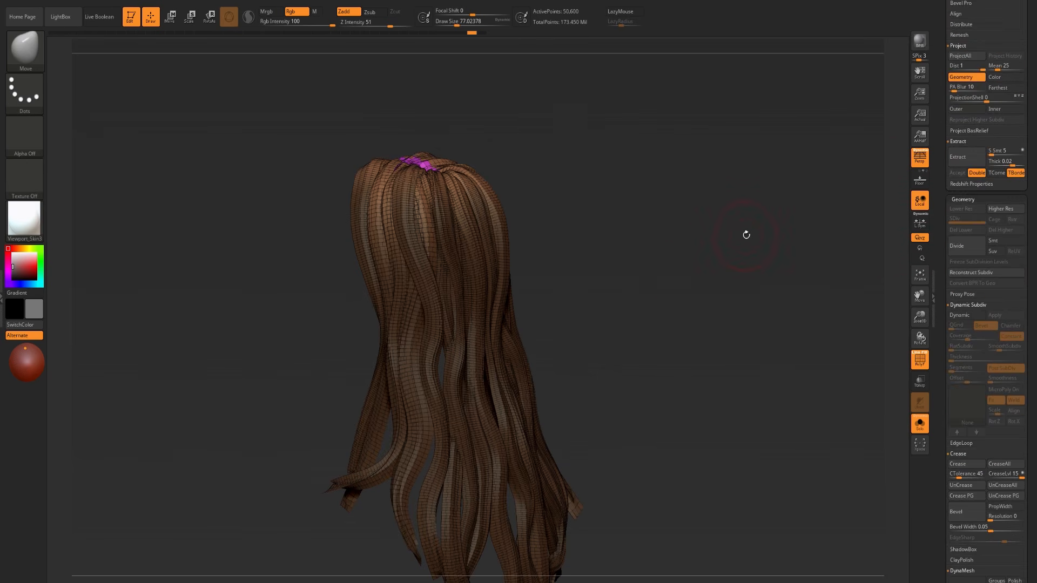
{"action": "left_click_drag", "start_coordinate": [746, 235], "coordinate": [734, 243]}
{"action": "key", "text": "ctrl+d"}
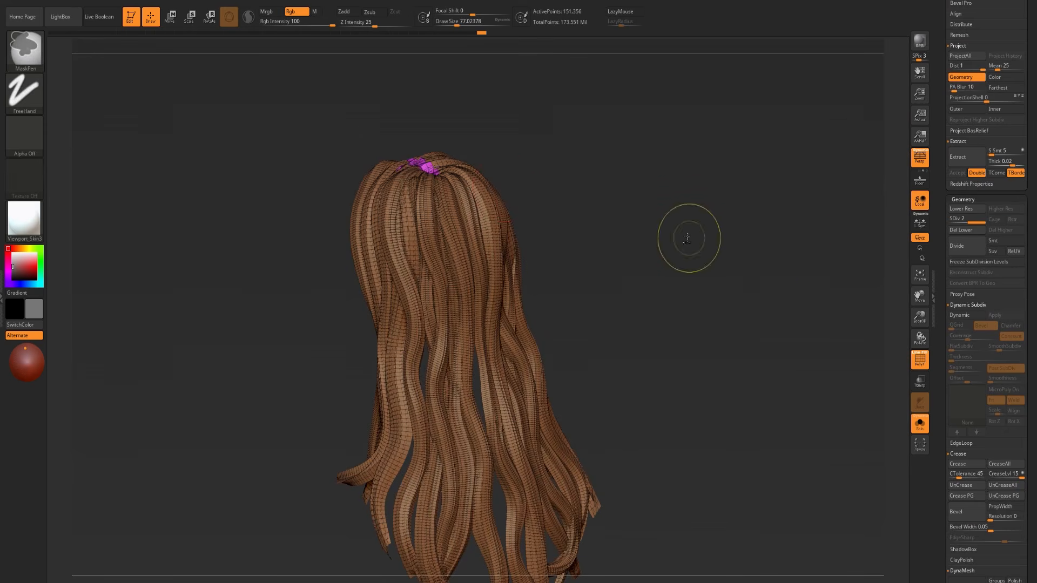
{"action": "key", "text": "shift+d"}
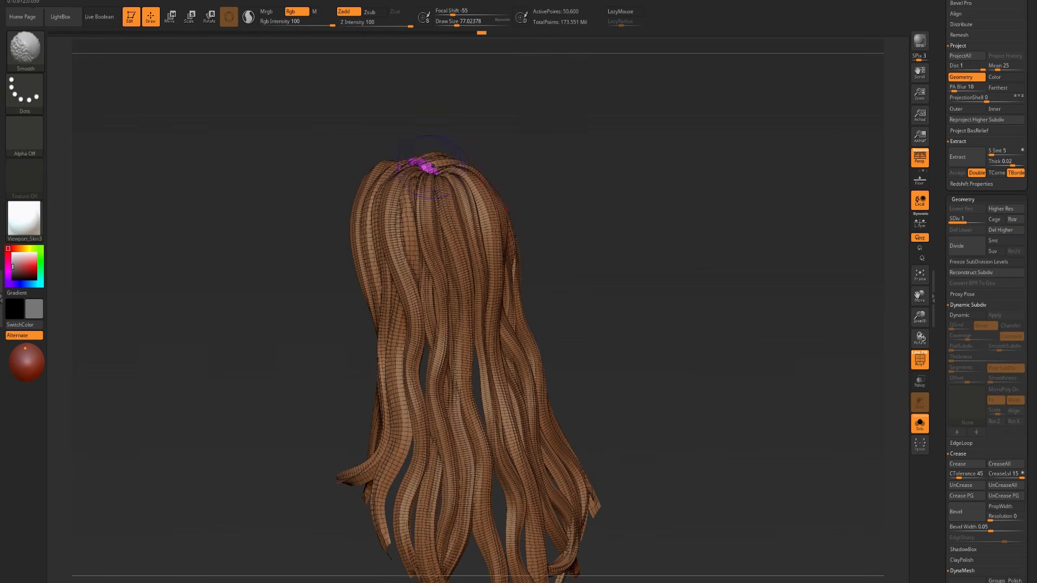
{"action": "key", "text": "d"}
{"action": "key", "text": "ctrl+z"}
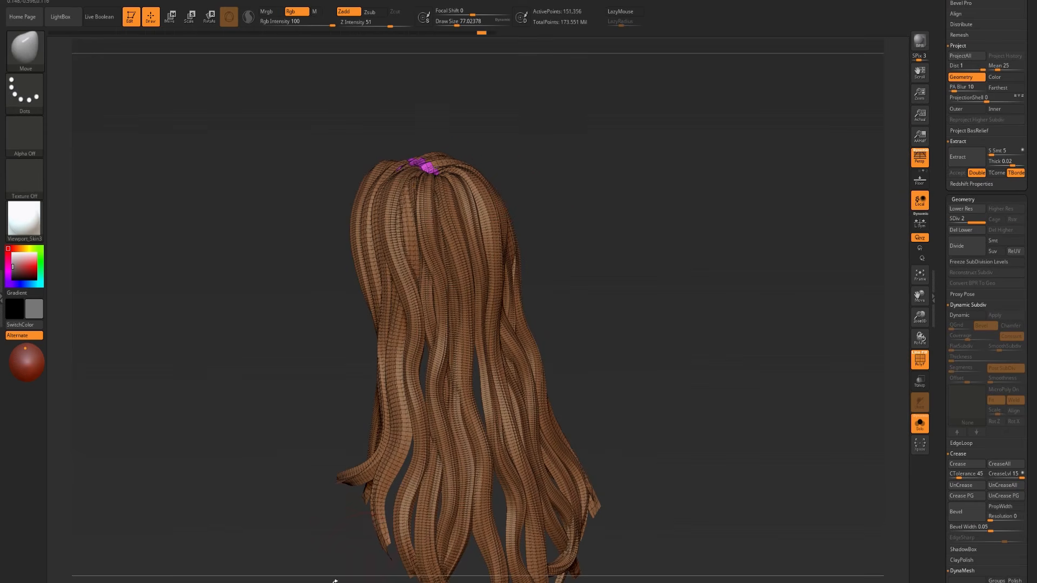
{"action": "key", "text": "shift+d"}
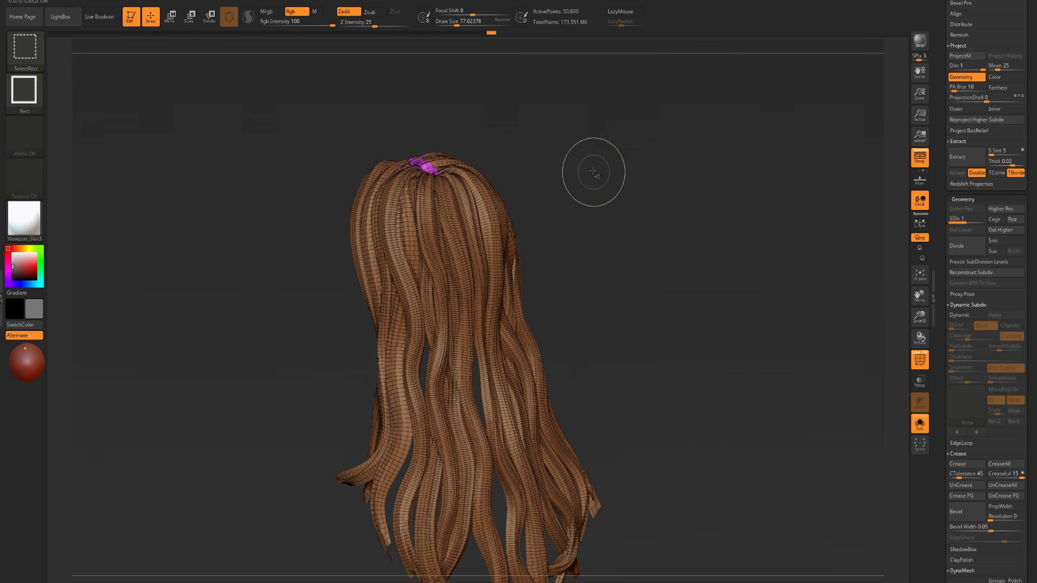
- Mask the upper part of the strands with a soft edge, defining it by hiding the root polygroup and shrinking the visible area
{"action": "left_click", "coordinate": [459, 227], "text": "ctrl+shift"}
{"action": "key", "text": "ctrl+z"}
{"action": "key", "text": "ctrl+shift+s"}
{"action": "key", "text": "ctrl+shift+s"}
{"action": "key", "text": "ctrl+shift+s"}
{"action": "key", "text": "ctrl+shift+s"}
{"action": "key", "text": "ctrl+shift+s"}
{"action": "key", "text": "ctrl+shift+s"}
{"action": "key", "text": "ctrl+shift+s"}
{"action": "key", "text": "ctrl+shift+s"}
{"action": "key", "text": "ctrl+shift+s"}
{"action": "key", "text": "ctrl+shift+s"}
{"action": "key", "text": "ctrl+shift+s"}
{"action": "key", "text": "ctrl+shift+s"}
{"action": "key", "text": "ctrl+shift+s"}
{"action": "key", "text": "ctrl+shift+s"}
{"action": "key", "text": "ctrl+shift+s"}
{"action": "key", "text": "ctrl+shift+s"}
{"action": "key", "text": "ctrl+shift+s"}
{"action": "key", "text": "ctrl+shift+s"}
{"action": "key", "text": "ctrl+shift+s"}
{"action": "key", "text": "ctrl+shift+s"}
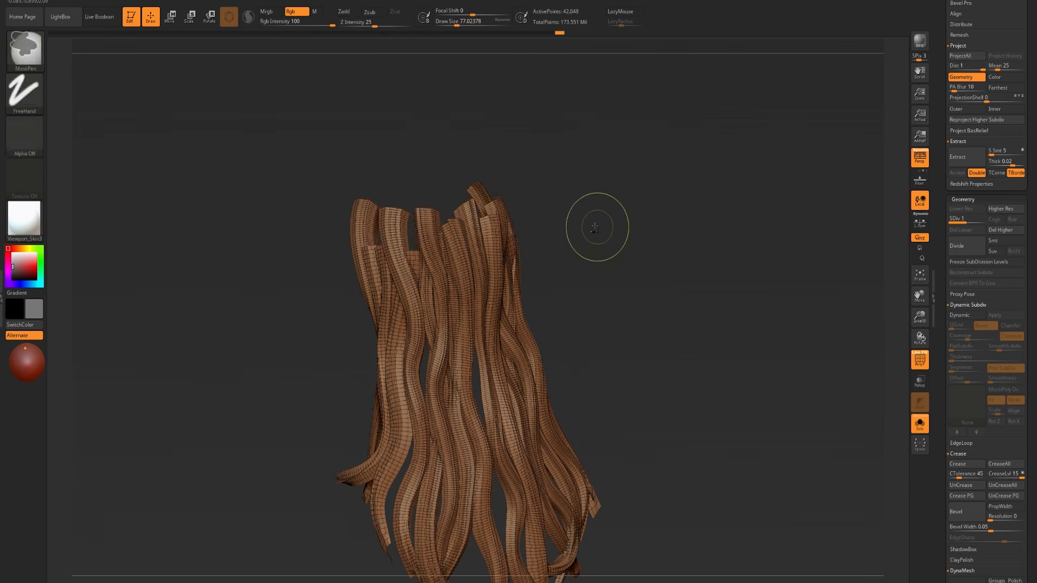
{"action": "left_click", "coordinate": [594, 227], "text": "ctrl+shift"}
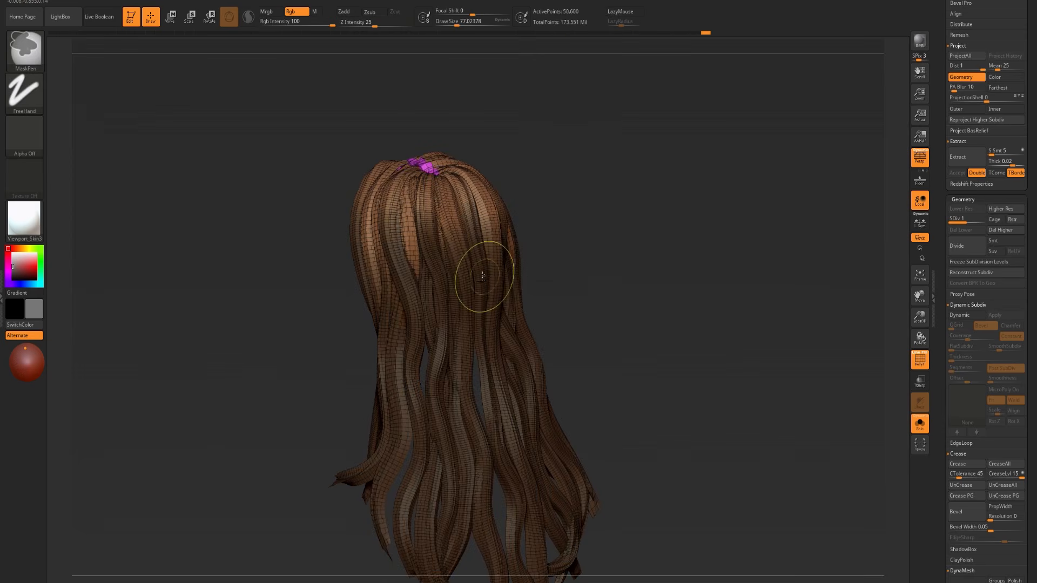
{"action": "left_click", "coordinate": [653, 273], "text": "ctrl"}
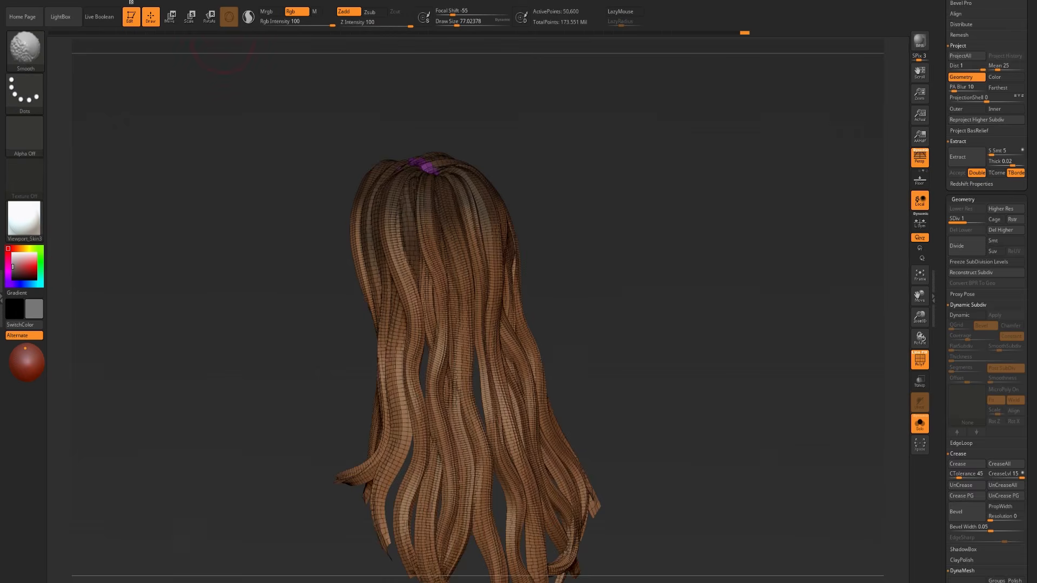
- Run a dynamics simulation on the hair strands with Expand enabled at an amount of 0.2
{"action": "mouse_move", "coordinate": [117, 2]}
{"action": "left_click", "coordinate": [117, 3]}
{"action": "left_click", "coordinate": [21, 108]}
{"action": "left_click", "coordinate": [29, 164]}
{"action": "type", "text": "0."}
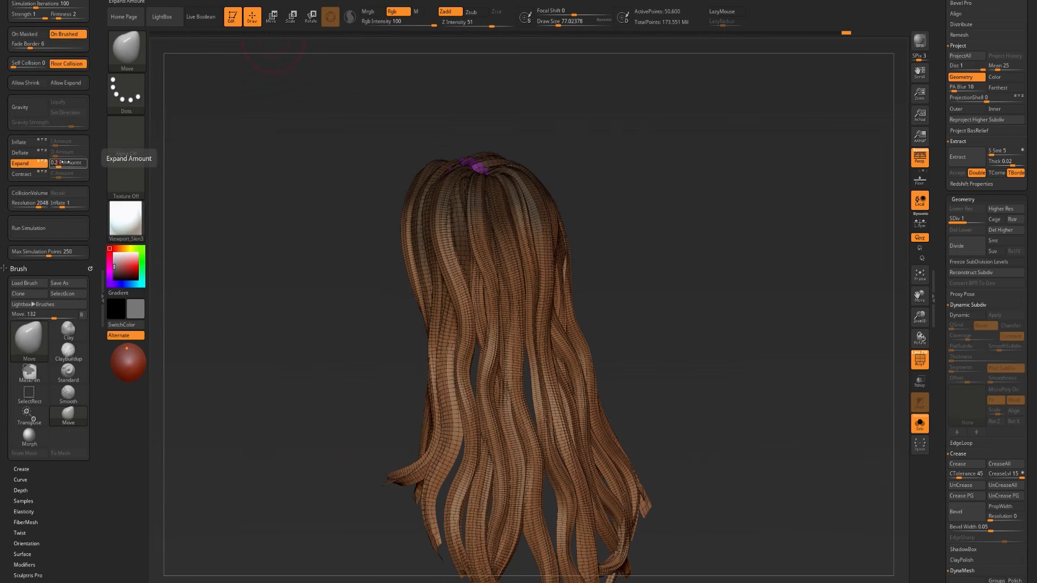
{"action": "type", "text": "2"}
{"action": "key", "text": "Return"}
{"action": "left_click", "coordinate": [52, 223]}
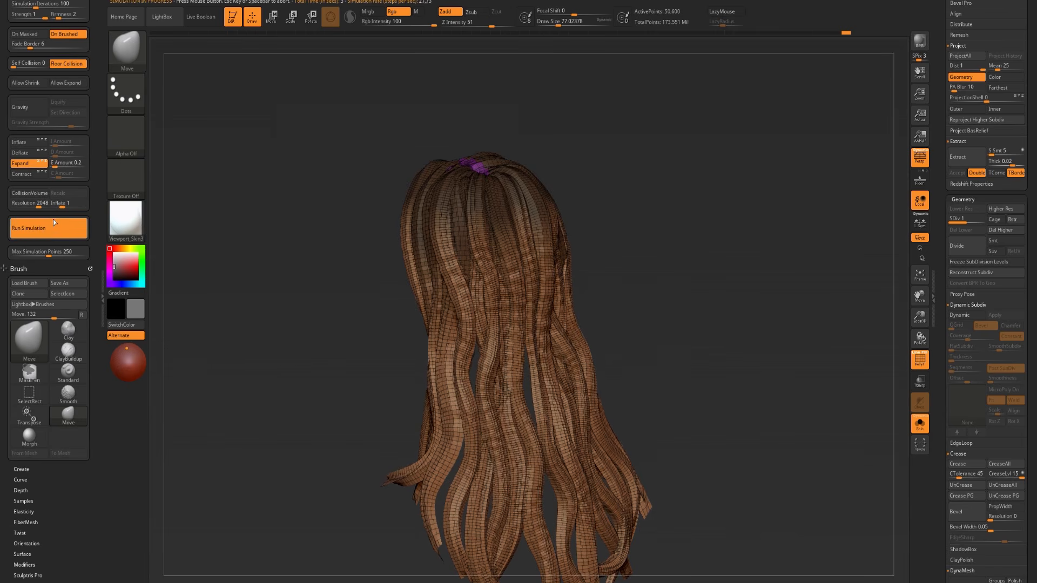
{"action": "left_click", "coordinate": [539, 491]}
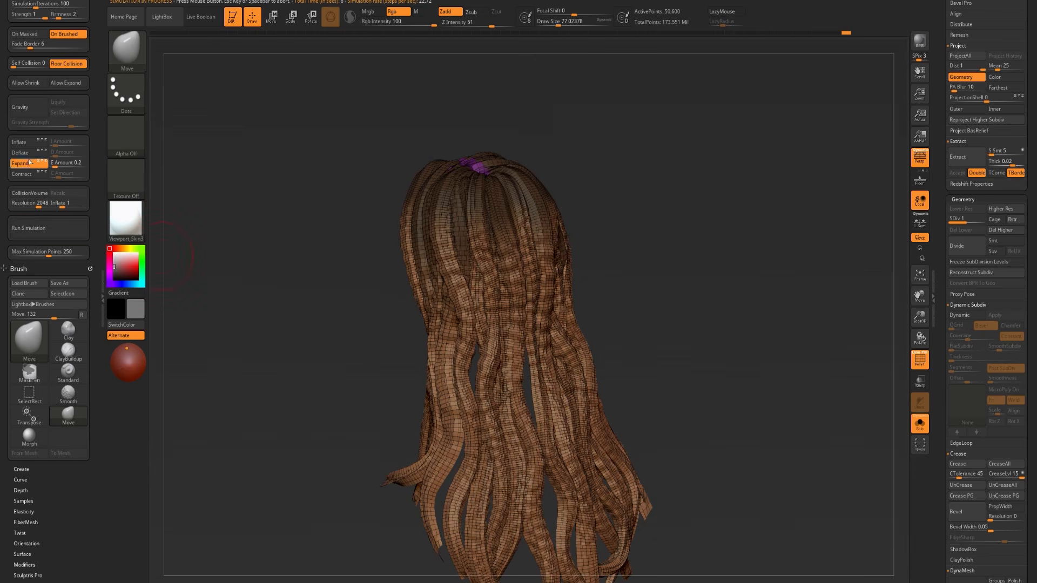
- Enable Deflate at an amount of 0.1 alongside Expand and run the simulation again on the strands
{"action": "left_click", "coordinate": [25, 153]}
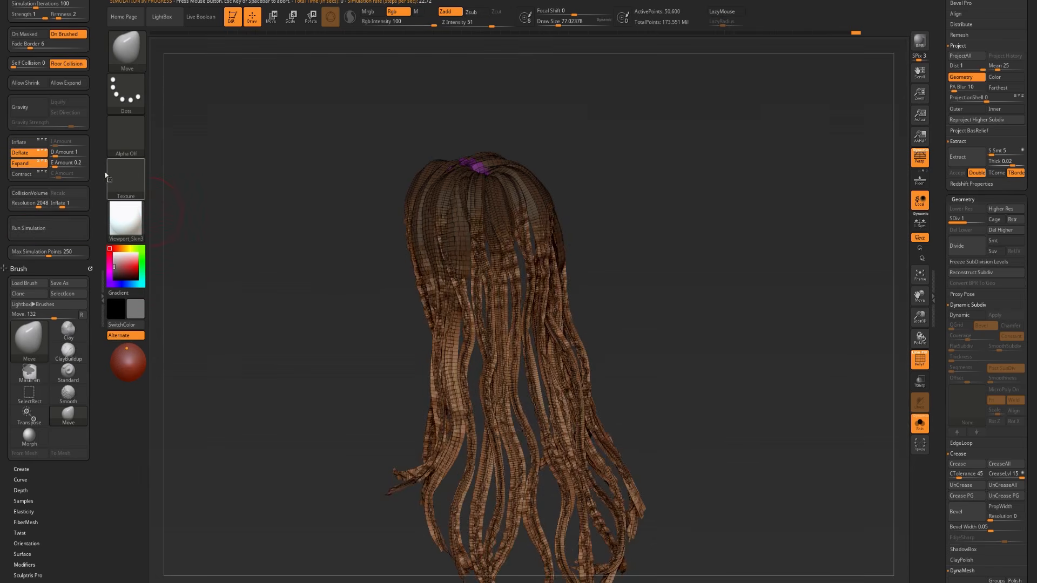
{"action": "key", "text": "ctrl+z"}
{"action": "left_click", "coordinate": [67, 153]}
{"action": "type", "text": "0.1"}
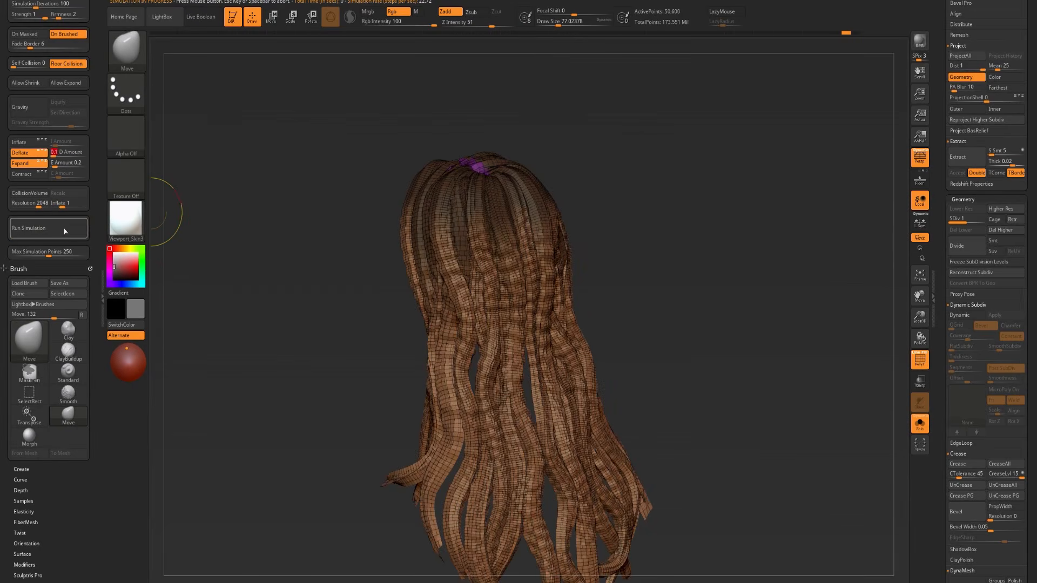
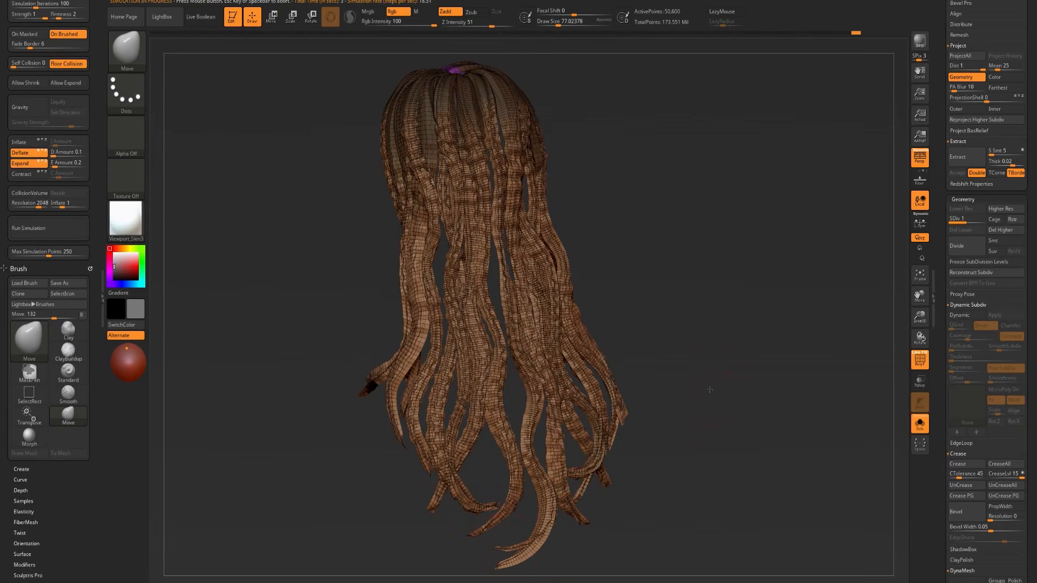
- Clear the current mask and mask the lower ends of the strands
{"action": "key", "text": "ctrl"}
{"action": "mouse_move", "coordinate": [512, 582]}
{"action": "left_mouse_down", "text": "ctrl"}
{"action": "mouse_move", "coordinate": [271, 326]}
{"action": "mouse_move", "coordinate": [281, 284]}
{"action": "left_mouse_up", "text": "ctrl"}
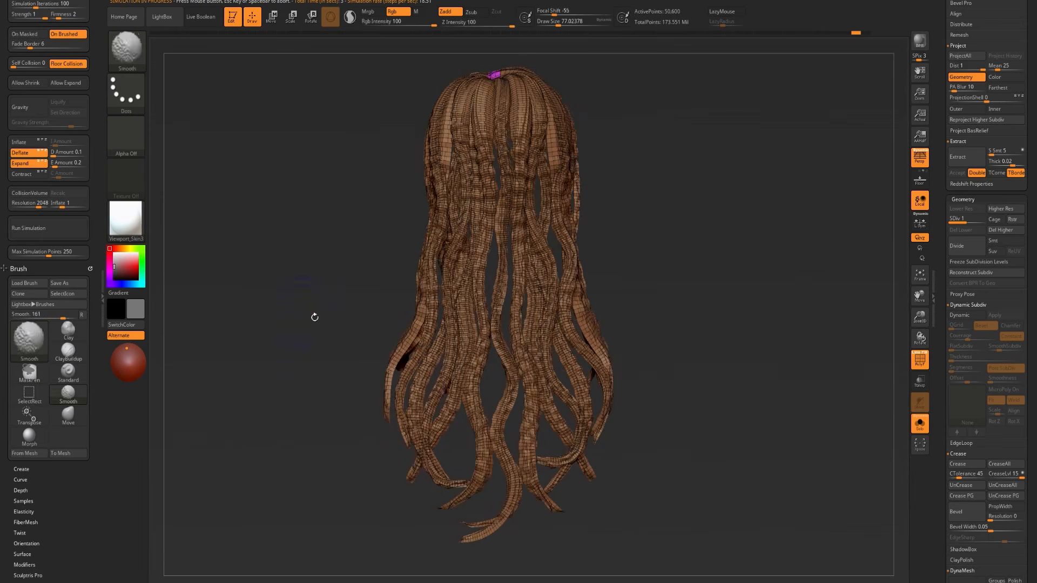
{"action": "key", "text": "ctrl+shift"}
{"action": "left_click", "coordinate": [135, 89], "text": "ctrl+shift"}
{"action": "left_click", "coordinate": [292, 101], "text": "ctrl+shift"}
{"action": "mouse_move", "coordinate": [274, 338]}
{"action": "left_mouse_down", "text": "ctrl+shift"}
{"action": "mouse_move", "coordinate": [383, 279]}
{"action": "mouse_move", "coordinate": [540, 273]}
{"action": "mouse_move", "coordinate": [308, 533]}
{"action": "mouse_move", "coordinate": [241, 449]}
{"action": "left_mouse_up", "text": "ctrl+shift"}
{"action": "left_click", "coordinate": [278, 432], "text": "ctrl+shift"}
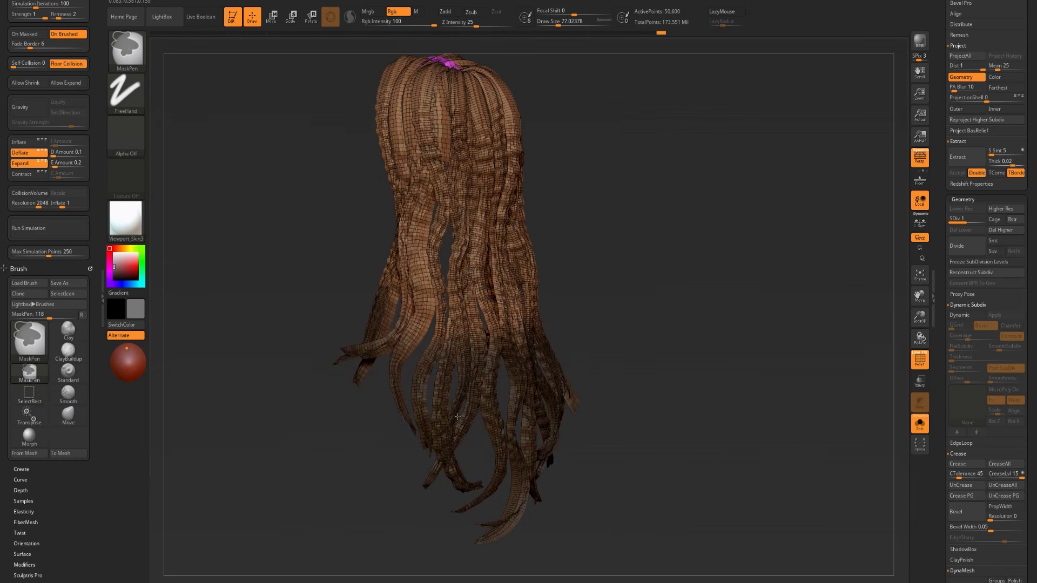
- Soften the mask edge and invert the mask so the upper strands are protected and the ends are free
{"action": "left_click", "coordinate": [676, 405], "text": "ctrl"}
{"action": "left_click", "coordinate": [500, 391], "text": "ctrl"}
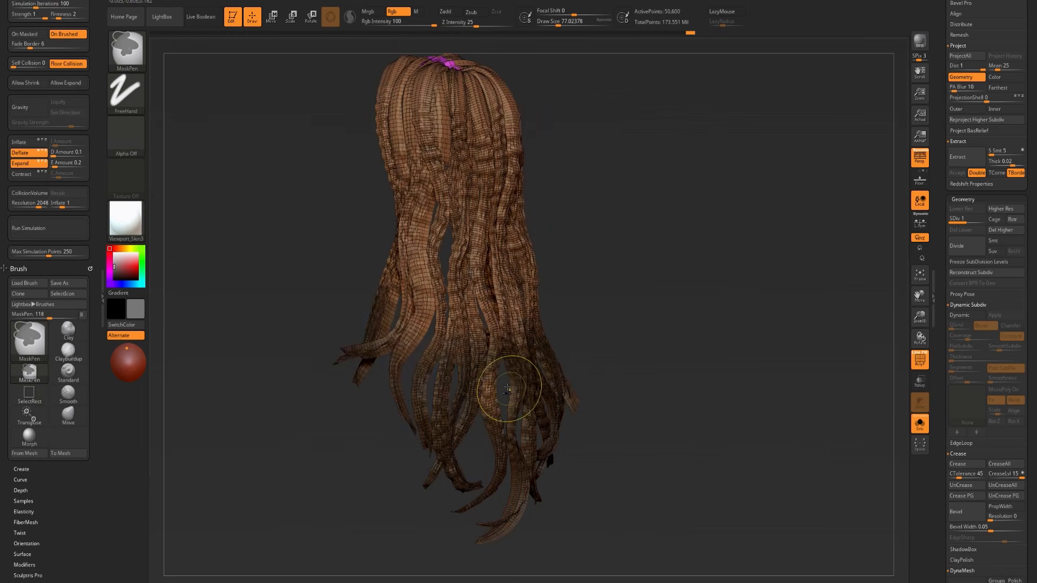
{"action": "left_click", "coordinate": [641, 384], "text": "ctrl"}
{"action": "left_click", "coordinate": [641, 385], "text": "ctrl"}
{"action": "left_click", "coordinate": [641, 384], "text": "ctrl"}
{"action": "left_click", "coordinate": [641, 384], "text": "ctrl"}
{"action": "left_click", "coordinate": [641, 385], "text": "ctrl"}
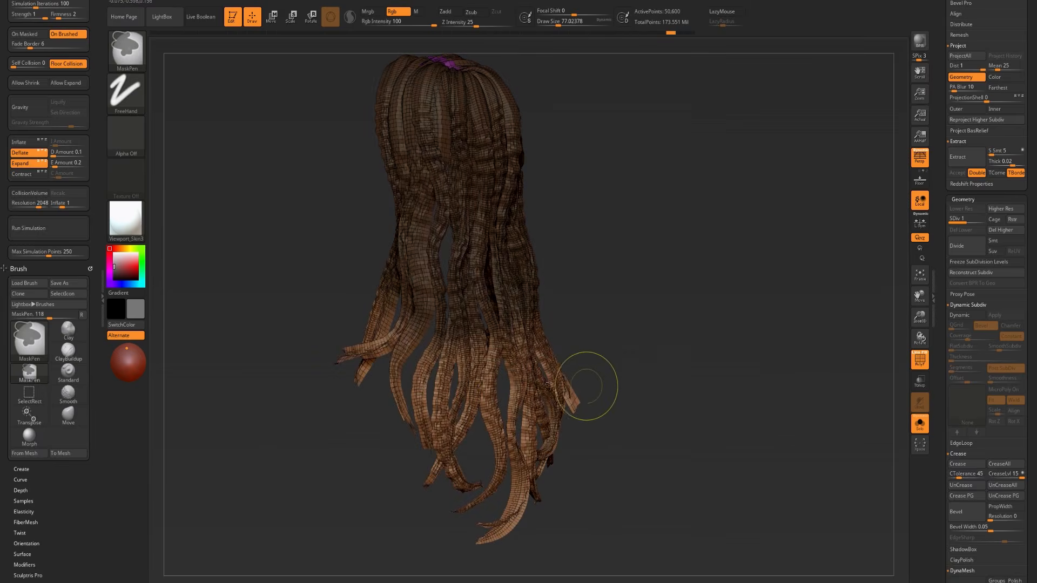
- Simulate the unmasked lower ends of the strands with the same Expand and Deflate settings, and clear the mask
{"action": "left_click", "coordinate": [600, 367], "text": "ctrl"}
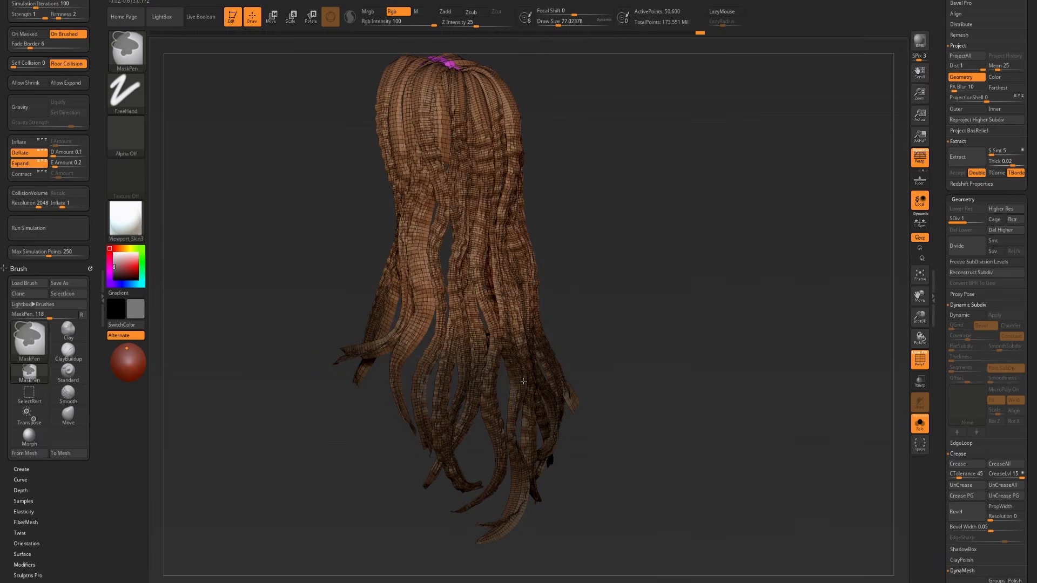
{"action": "left_click", "coordinate": [595, 351], "text": "ctrl"}
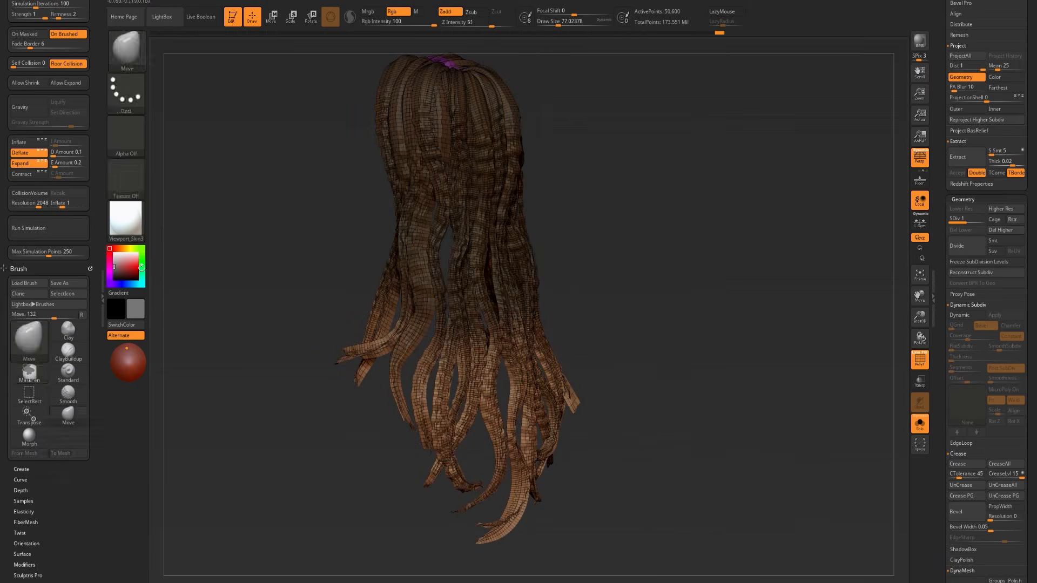
{"action": "left_click", "coordinate": [41, 228]}
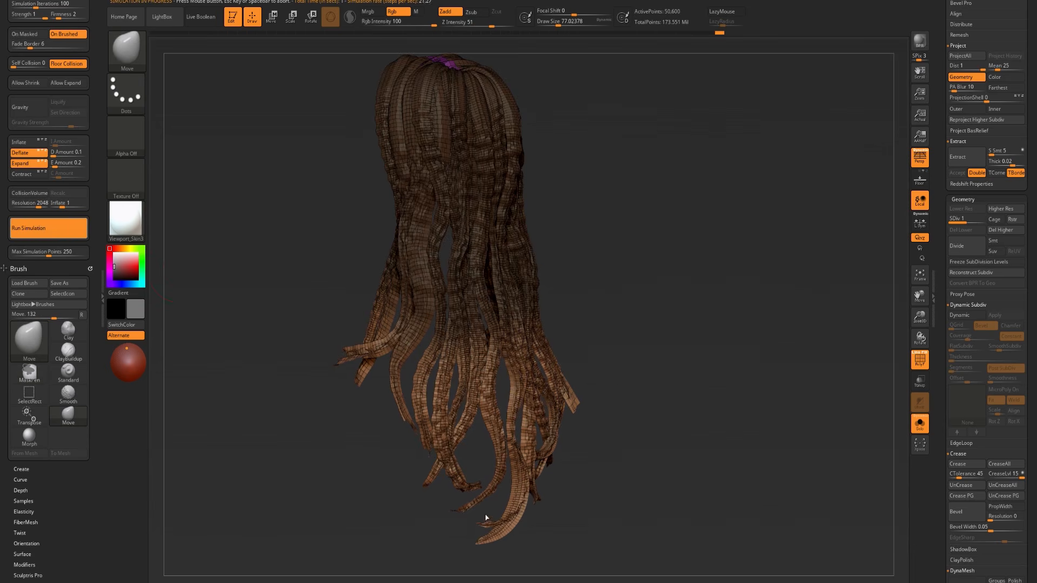
{"action": "left_click", "coordinate": [704, 434], "text": "ctrl"}
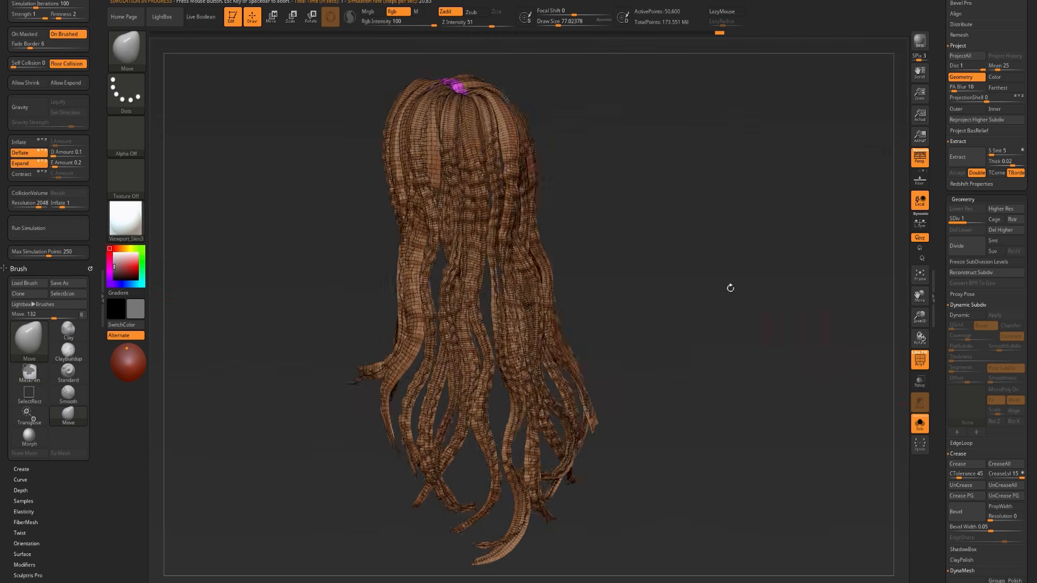
- Mask the root polygroup at the parting, apply Polish By Groups to the remaining strands, and clear the mask
{"action": "key", "text": "ctrl+shift"}
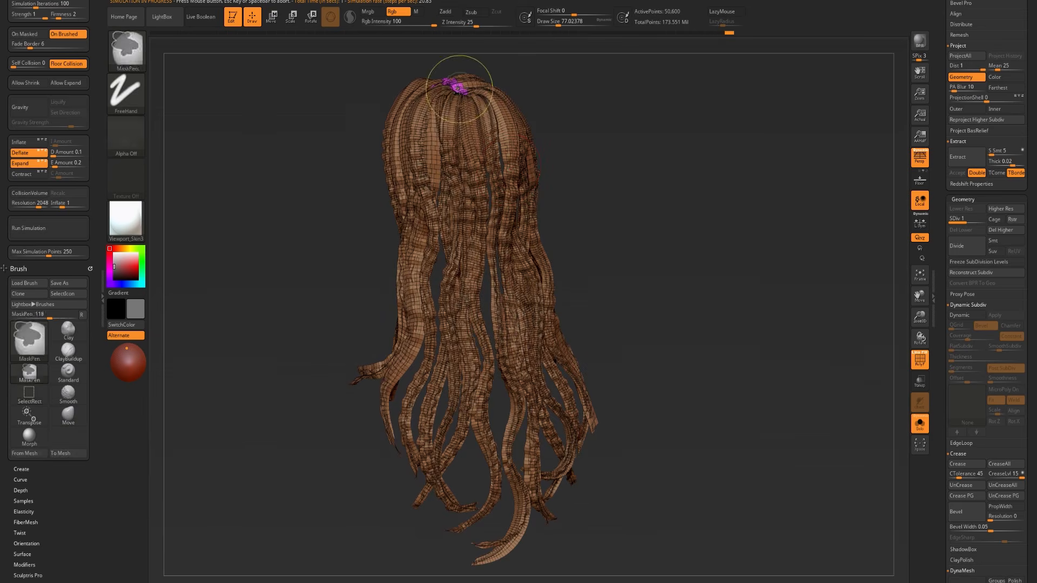
{"action": "left_click", "coordinate": [457, 86], "text": "ctrl+shift"}
{"action": "left_click", "coordinate": [458, 87], "text": "ctrl+shift"}
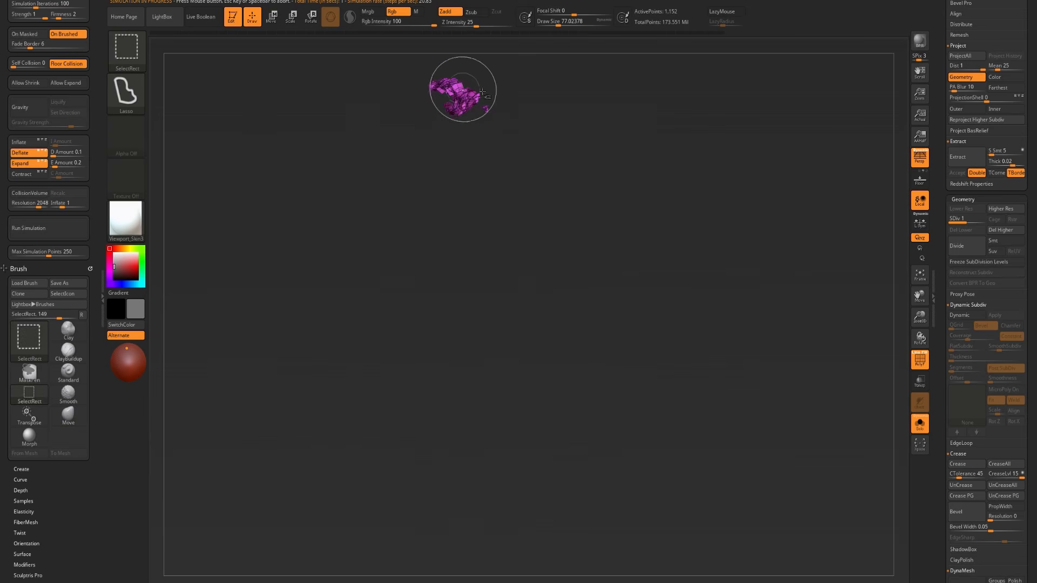
{"action": "left_click", "coordinate": [557, 98], "text": "ctrl+shift"}
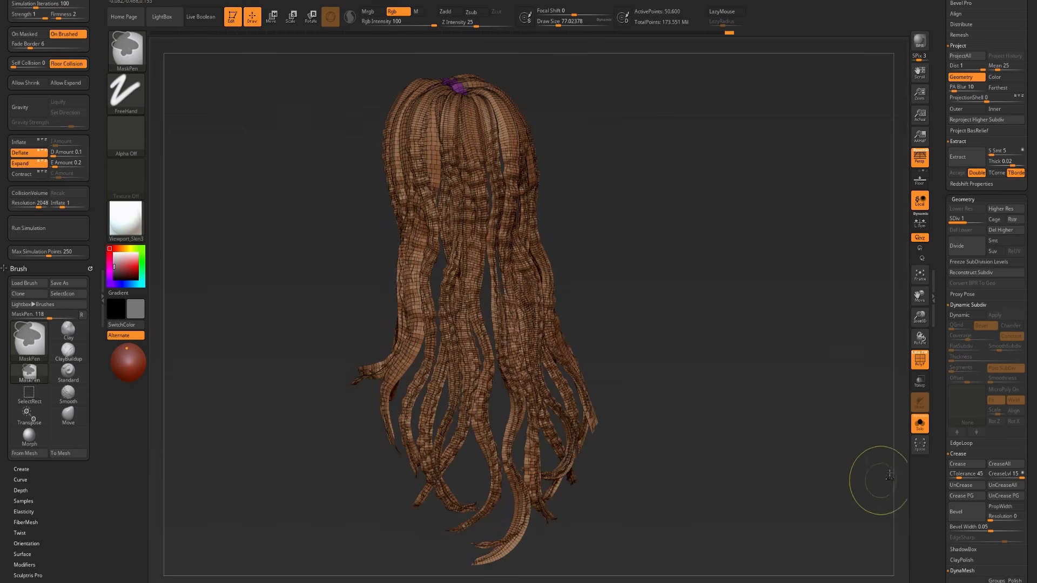
{"action": "scroll", "coordinate": [991, 460], "scroll_direction": "down", "scroll_amount": 10}
{"action": "left_click", "coordinate": [1005, 449]}
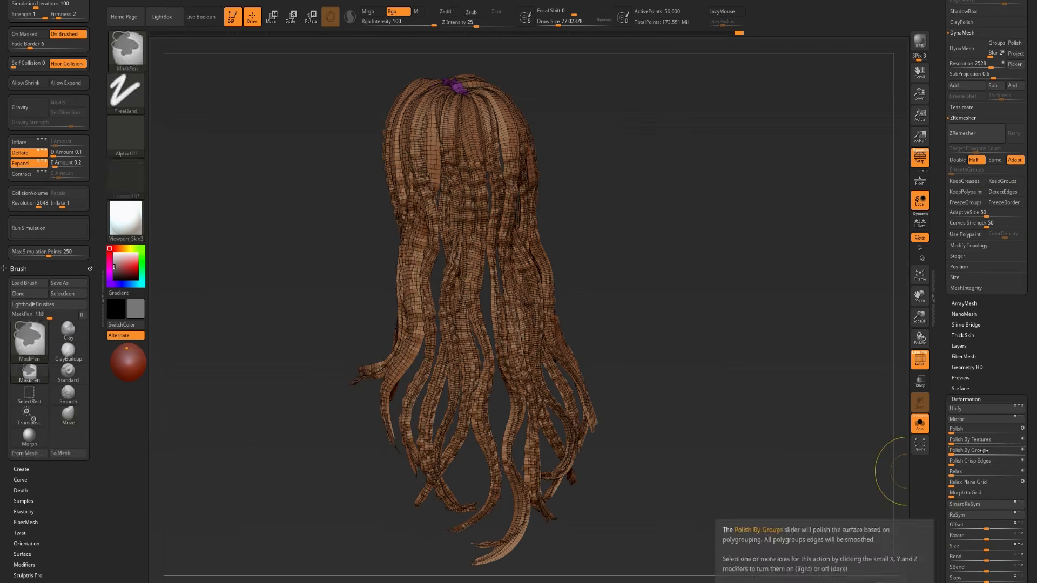
{"action": "mouse_move", "coordinate": [730, 338]}
{"action": "left_mouse_down", "text": "ctrl"}
{"action": "mouse_move", "coordinate": [729, 357]}
{"action": "mouse_move", "coordinate": [716, 346]}
{"action": "mouse_move", "coordinate": [749, 349]}
{"action": "mouse_move", "coordinate": [763, 372]}
{"action": "mouse_move", "coordinate": [832, 350]}
{"action": "left_mouse_up", "text": "ctrl"}
- Show the whole character without the wireframe and examine the simulated hair, comparing it before and after the last change
{"action": "key", "text": "shift+f"}
{"action": "key", "text": "shift+alt+s"}
{"action": "key", "text": "ctrl+shift+z"}
{"action": "key", "text": "ctrl+z"}
{"action": "key", "text": "ctrl+shift+z"}
{"action": "mouse_move", "coordinate": [767, 324]}
{"action": "left_mouse_down", "text": "alt"}
{"action": "mouse_move", "coordinate": [718, 271]}
{"action": "mouse_move", "coordinate": [517, 268]}
{"action": "left_mouse_up", "text": "alt"}
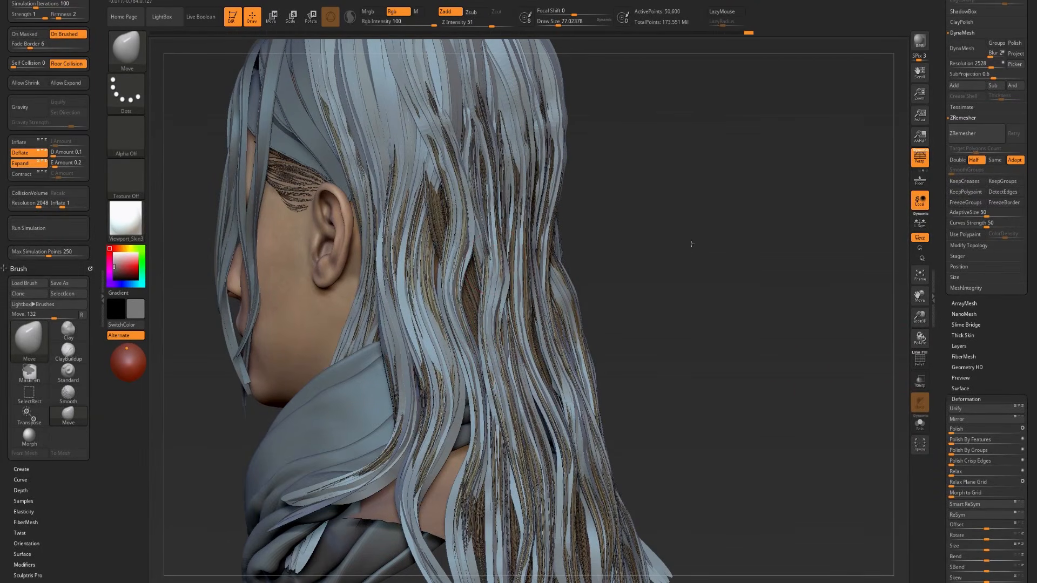
{"action": "key", "text": "f"}
{"action": "left_click_drag", "start_coordinate": [683, 252], "coordinate": [568, 287], "text": "alt"}
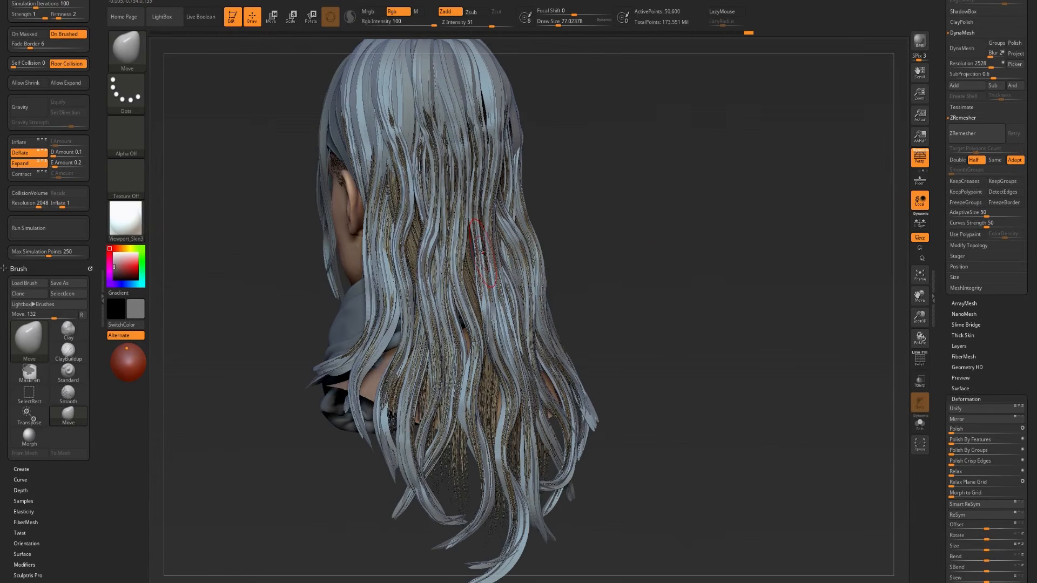
- Blend the strands partly toward the stored morph target and open the Inflate deformation value for editing
{"action": "left_click_drag", "start_coordinate": [998, 362], "coordinate": [1023, 254]}
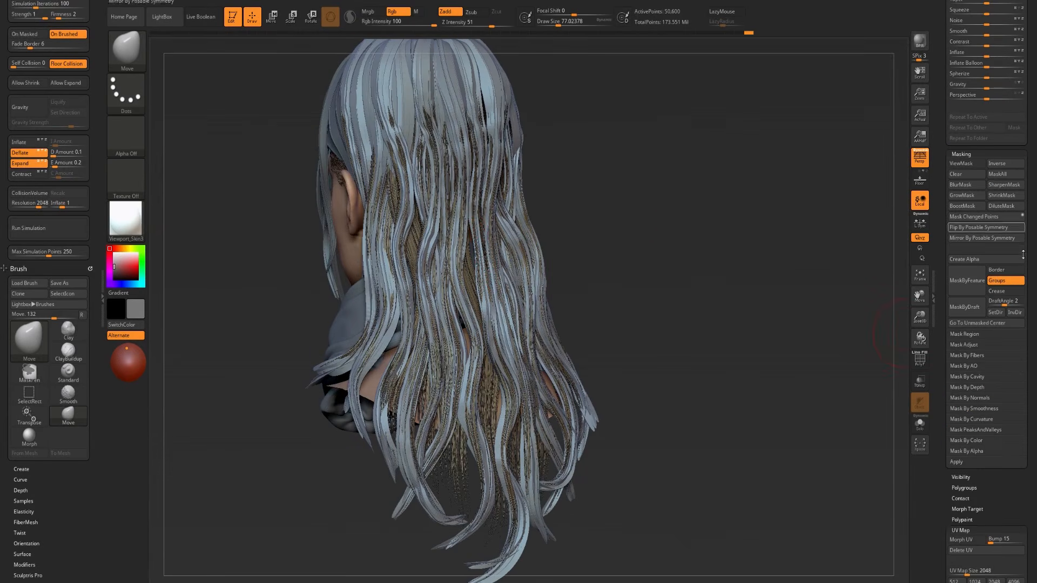
{"action": "left_click", "coordinate": [997, 510]}
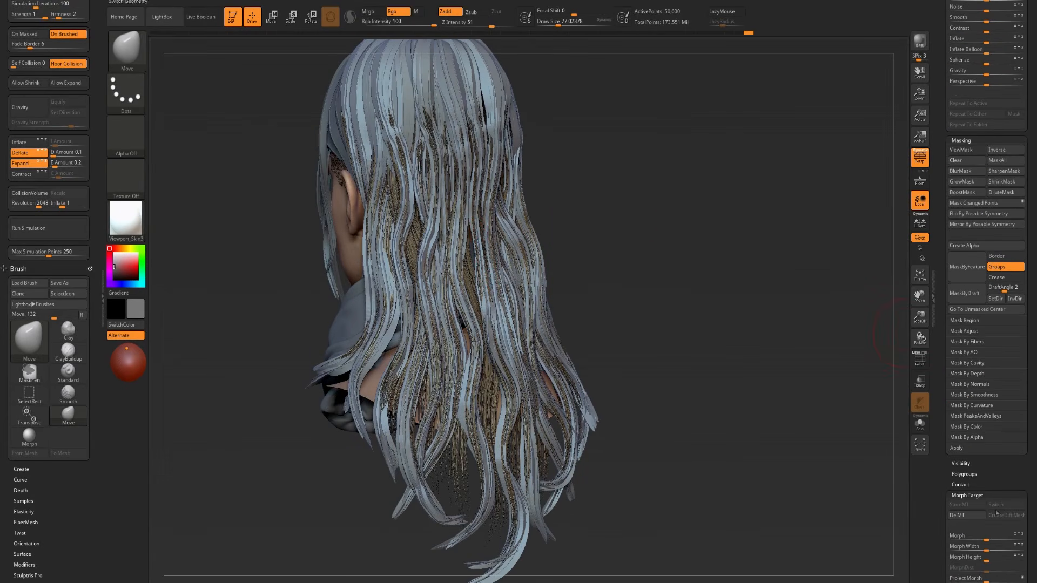
{"action": "left_click_drag", "start_coordinate": [988, 536], "coordinate": [1004, 532]}
{"action": "scroll", "coordinate": [1004, 532], "scroll_direction": "up", "scroll_amount": 5}
{"action": "left_click", "coordinate": [966, 420]}
{"action": "left_click_drag", "start_coordinate": [966, 420], "coordinate": [965, 421]}
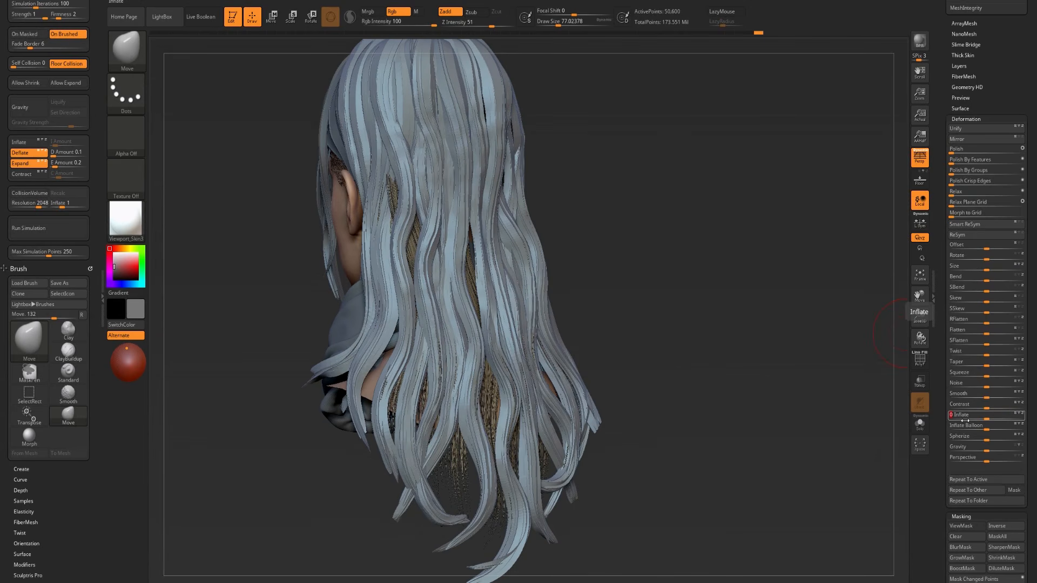
- Select the Morph brush and enlarge it to a draw size of about 172 over the crown of the hair
{"action": "mouse_move", "coordinate": [693, 324]}
{"action": "left_mouse_down"}
{"action": "mouse_move", "coordinate": [699, 378]}
{"action": "mouse_move", "coordinate": [513, 167]}
{"action": "left_mouse_up"}
{"action": "key", "text": "ctrl"}
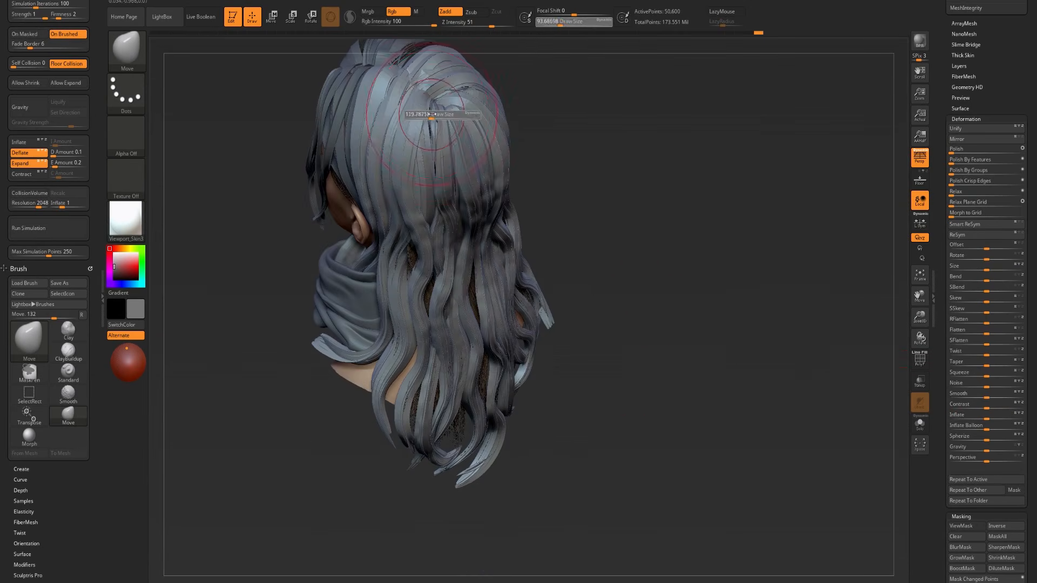
{"action": "key", "text": "b"}
{"action": "key", "text": "m"}
{"action": "key", "text": "o"}
{"action": "key", "text": "]"}
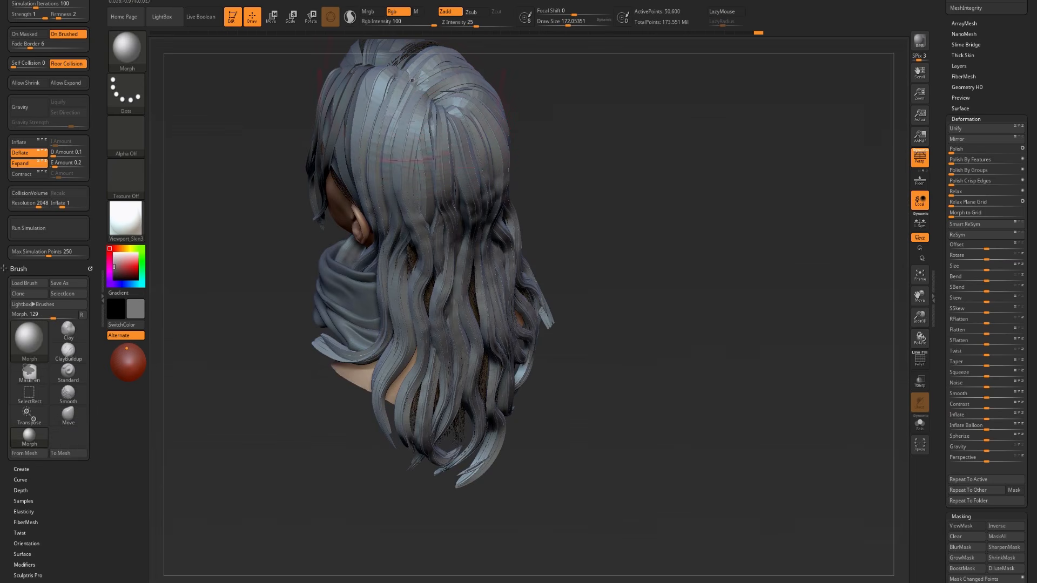
{"action": "left_click_drag", "start_coordinate": [698, 163], "coordinate": [754, 261], "text": "shift"}
- Switch to the exported16_01 subtool and examine the textured hair from the back, the side and at the tips
{"action": "left_click_drag", "start_coordinate": [971, 108], "coordinate": [1008, 274]}
{"action": "left_click", "coordinate": [1020, 173]}
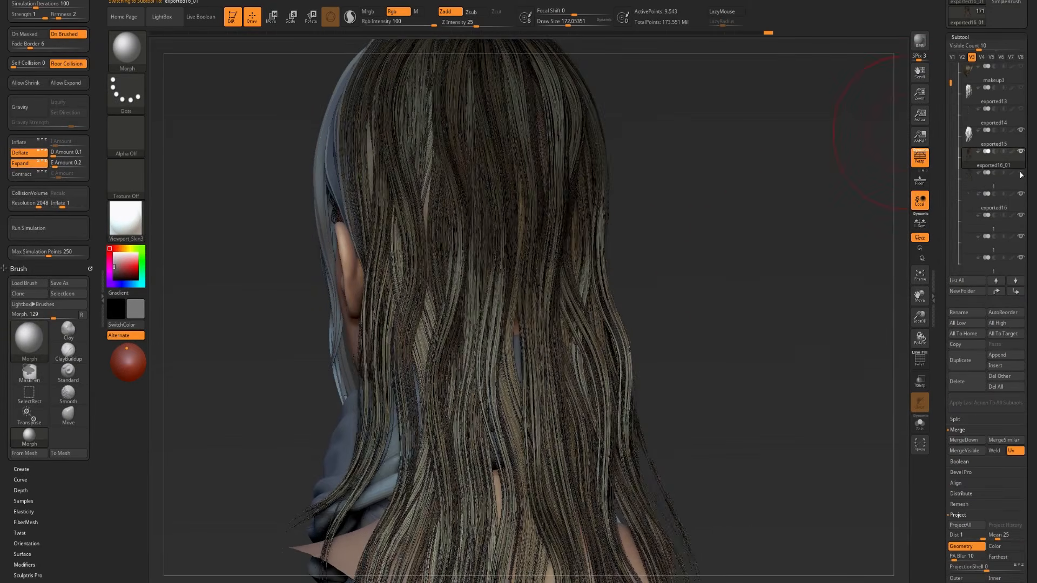
{"action": "left_click", "coordinate": [1021, 174]}
{"action": "left_click_drag", "start_coordinate": [780, 290], "coordinate": [743, 280]}
{"action": "left_click", "coordinate": [743, 282]}
{"action": "left_click", "coordinate": [743, 303]}
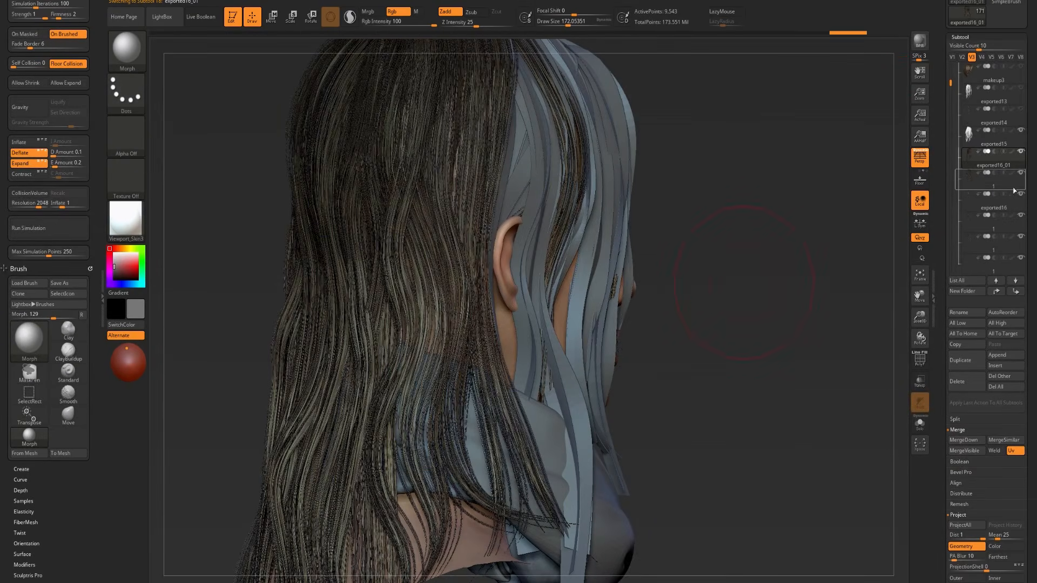
{"action": "left_click_drag", "start_coordinate": [764, 452], "coordinate": [763, 242]}
{"action": "left_click_drag", "start_coordinate": [542, 423], "coordinate": [495, 418]}
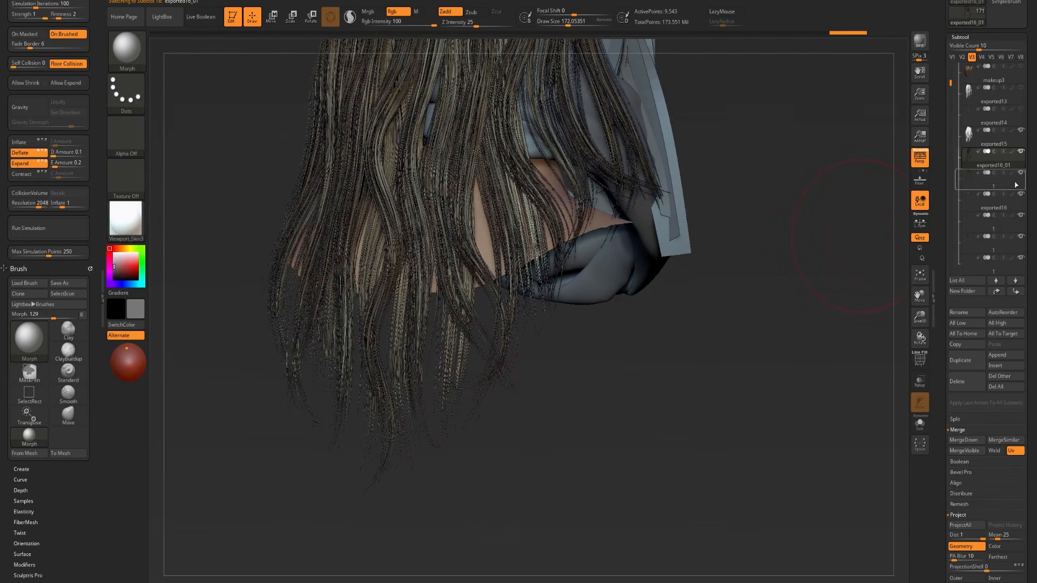
- Activate the long-hair subtool just below exported16_01 and switch repeatedly between its current shape and stored morph target to compare them
{"action": "left_click_drag", "start_coordinate": [942, 281], "coordinate": [941, 198]}
{"action": "key", "text": "alt+s"}
{"action": "key", "text": "alt+s"}
{"action": "key", "text": "Down"}
{"action": "key", "text": "Up"}
{"action": "key", "text": "Down"}
{"action": "left_click_drag", "start_coordinate": [944, 248], "coordinate": [982, 62]}
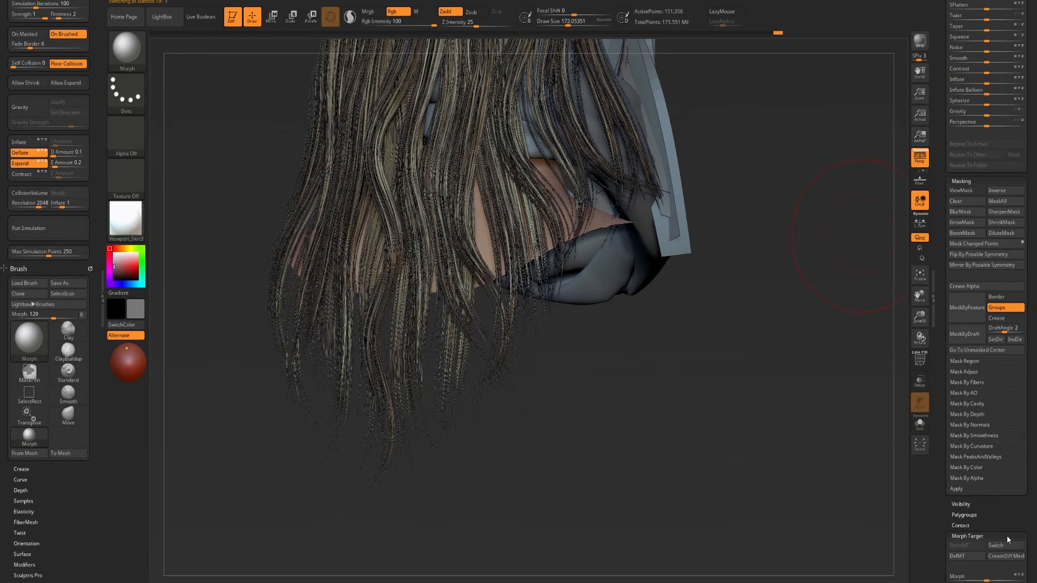
{"action": "left_click", "coordinate": [1011, 550]}
{"action": "left_click", "coordinate": [1011, 550]}
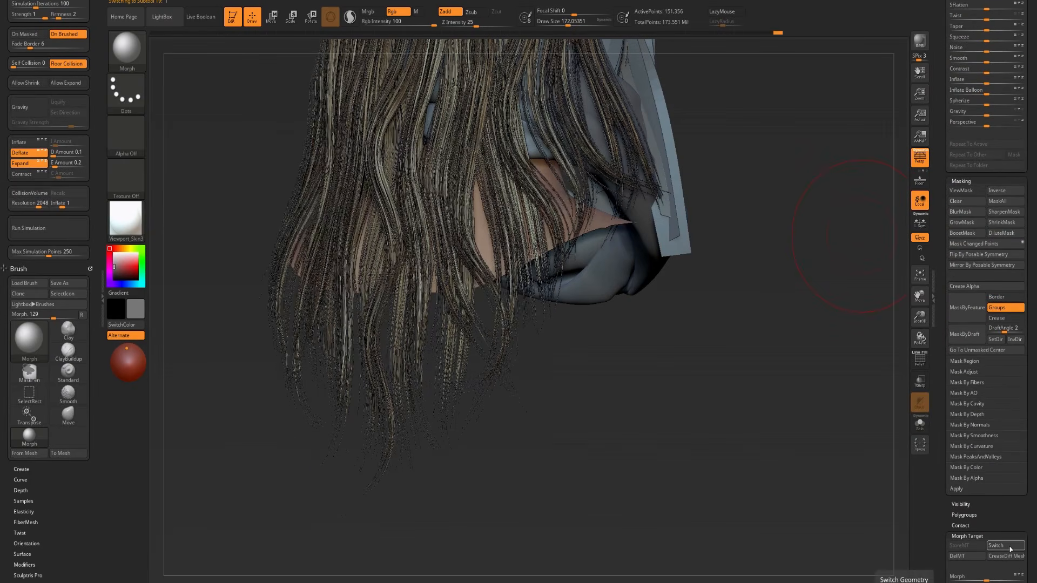
{"action": "left_click", "coordinate": [1011, 550]}
{"action": "left_click", "coordinate": [1010, 549]}
{"action": "left_click", "coordinate": [1010, 549]}
{"action": "left_click", "coordinate": [1010, 549]}
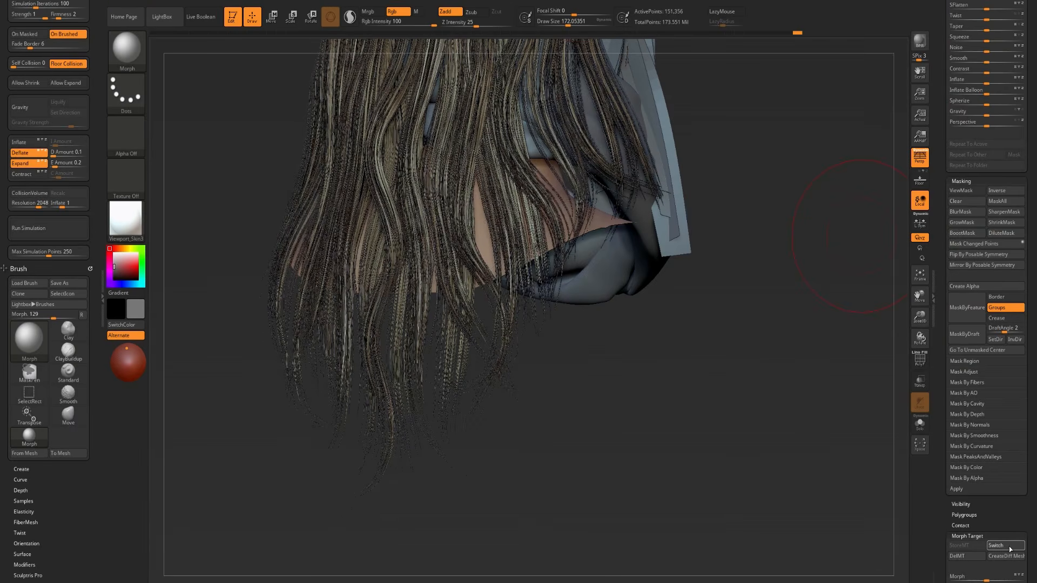
{"action": "left_click", "coordinate": [1010, 549]}
{"action": "left_click", "coordinate": [1010, 550]}
{"action": "left_click", "coordinate": [1011, 549]}
{"action": "left_click", "coordinate": [1011, 550]}
- Examine the textured hair around the face and head, isolating and restoring the surrounding subtools
{"action": "mouse_move", "coordinate": [699, 419]}
{"action": "left_mouse_down", "text": "alt"}
{"action": "mouse_move", "coordinate": [633, 243]}
{"action": "mouse_move", "coordinate": [713, 521]}
{"action": "mouse_move", "coordinate": [740, 442]}
{"action": "mouse_move", "coordinate": [763, 444]}
{"action": "mouse_move", "coordinate": [702, 410]}
{"action": "mouse_move", "coordinate": [618, 335]}
{"action": "mouse_move", "coordinate": [653, 378]}
{"action": "mouse_move", "coordinate": [637, 343]}
{"action": "mouse_move", "coordinate": [708, 345]}
{"action": "mouse_move", "coordinate": [641, 355]}
{"action": "mouse_move", "coordinate": [718, 281]}
{"action": "mouse_move", "coordinate": [745, 306]}
{"action": "mouse_move", "coordinate": [743, 330]}
{"action": "mouse_move", "coordinate": [697, 405]}
{"action": "left_mouse_up", "text": "alt"}
{"action": "left_click", "coordinate": [504, 379], "text": "alt"}
{"action": "key", "text": "alt+shift+s"}
{"action": "key", "text": "alt+shift+s"}
{"action": "key", "text": "alt+shift+s"}
{"action": "left_click_drag", "start_coordinate": [696, 352], "coordinate": [599, 243]}
{"action": "key", "text": "alt+shift+s"}
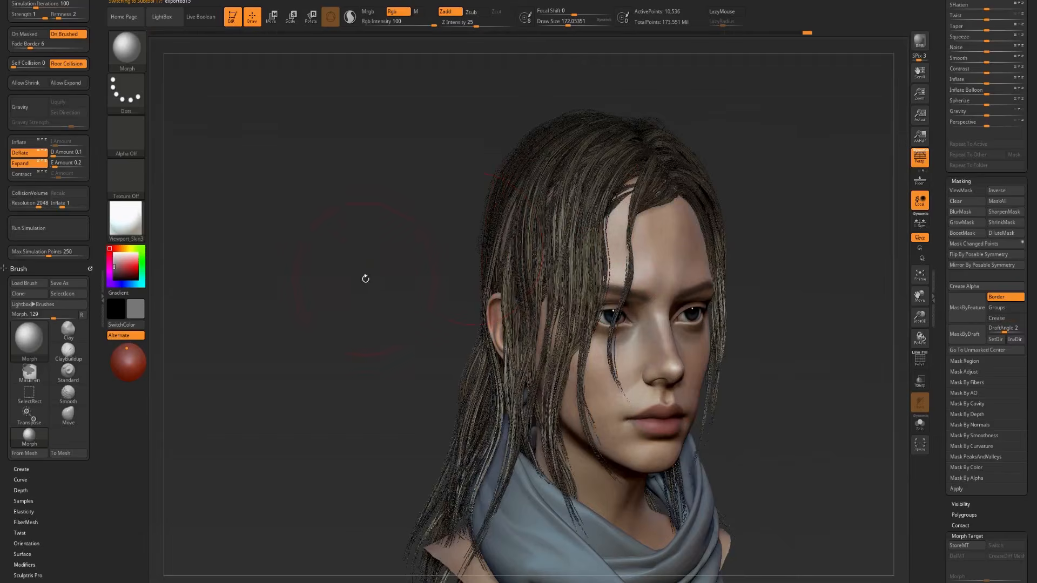
{"action": "left_click_drag", "start_coordinate": [364, 278], "coordinate": [398, 199], "text": "shift"}
- Select the long back-hair subtool and display its polygon wireframe
{"action": "mouse_move", "coordinate": [733, 231]}
{"action": "left_mouse_down", "text": "alt"}
{"action": "mouse_move", "coordinate": [743, 265]}
{"action": "mouse_move", "coordinate": [735, 333]}
{"action": "mouse_move", "coordinate": [675, 308]}
{"action": "left_mouse_up", "text": "alt"}
{"action": "left_click", "coordinate": [536, 238], "text": "alt"}
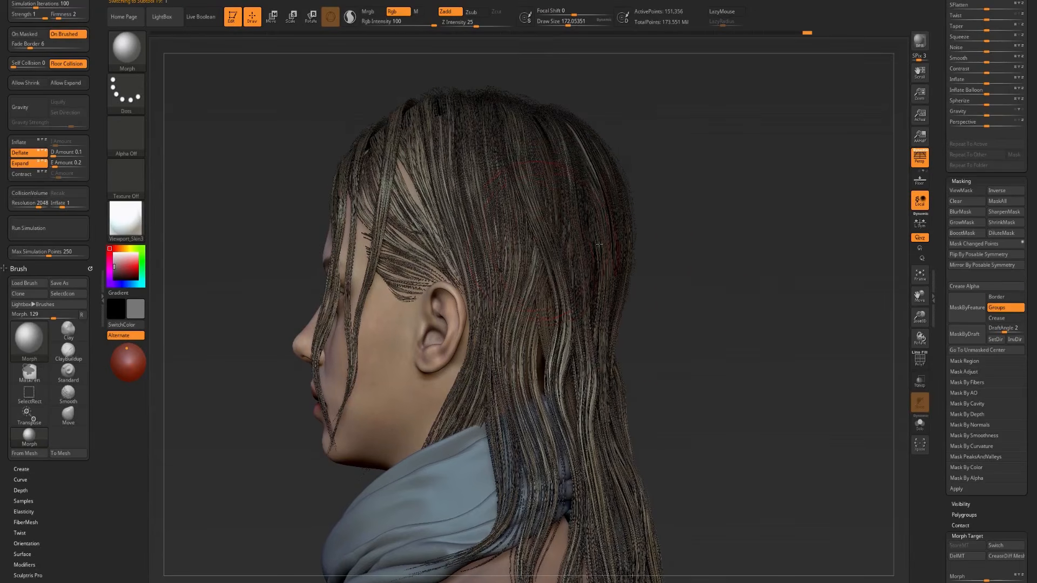
{"action": "left_click_drag", "start_coordinate": [755, 268], "coordinate": [776, 280]}
{"action": "key", "text": "shift+f"}
{"action": "key", "text": "shift+f"}
{"action": "key", "text": "shift+f"}
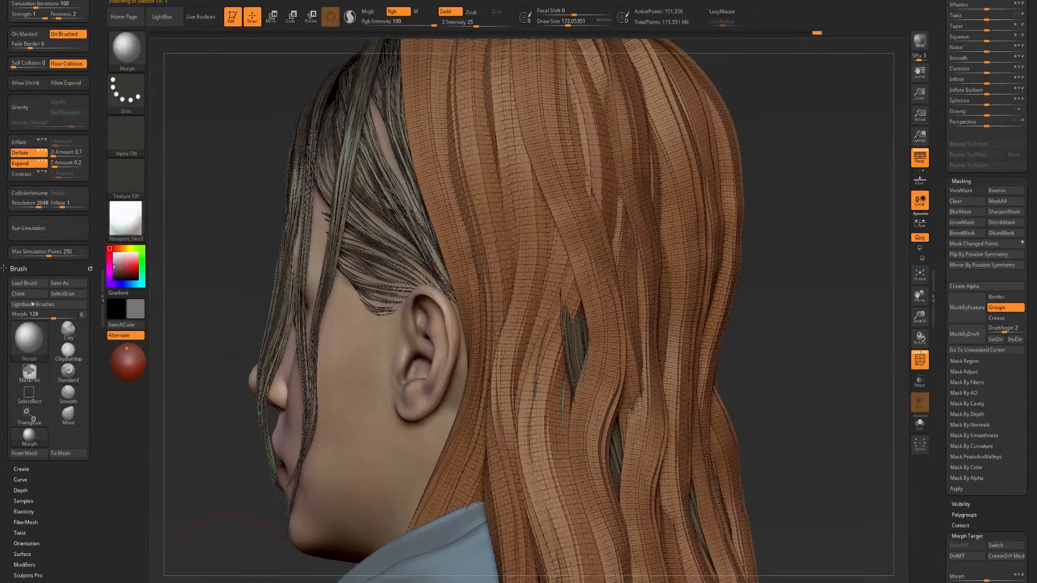
- Split the back hair into separate polygroups for its individual strands at the lowest subdivision level
{"action": "left_click", "coordinate": [172, 581]}
{"action": "key", "text": "shift+d"}
{"action": "left_click_drag", "start_coordinate": [935, 362], "coordinate": [933, 543]}
{"action": "mouse_move", "coordinate": [772, 411]}
{"action": "left_mouse_down"}
{"action": "mouse_move", "coordinate": [736, 261]}
{"action": "mouse_move", "coordinate": [719, 271]}
{"action": "left_mouse_up"}
{"action": "key", "text": "ctrl+shift"}
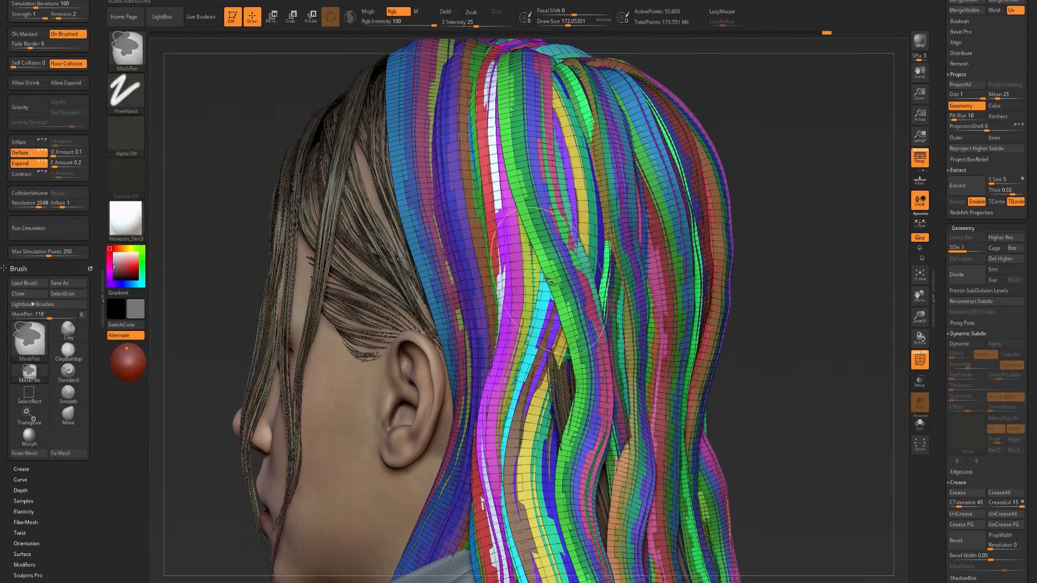
- Mask all back hair except the bright green strand behind the ear and reshape its upper and middle length with the Move brush
{"action": "left_click", "coordinate": [543, 271], "text": "ctrl+shift"}
{"action": "left_click", "coordinate": [779, 309], "text": "ctrl"}
{"action": "left_click", "coordinate": [748, 324], "text": "ctrl+shift"}
{"action": "left_click", "coordinate": [740, 327], "text": "ctrl"}
{"action": "key", "text": "b"}
{"action": "key", "text": "m"}
{"action": "key", "text": "v"}
{"action": "mouse_move", "coordinate": [564, 291]}
{"action": "left_mouse_down"}
{"action": "mouse_move", "coordinate": [567, 346]}
{"action": "mouse_move", "coordinate": [589, 330]}
{"action": "left_mouse_up"}
{"action": "left_click_drag", "start_coordinate": [568, 427], "coordinate": [552, 459]}
{"action": "key", "text": "bracketleft"}
{"action": "left_click_drag", "start_coordinate": [522, 134], "coordinate": [503, 110]}
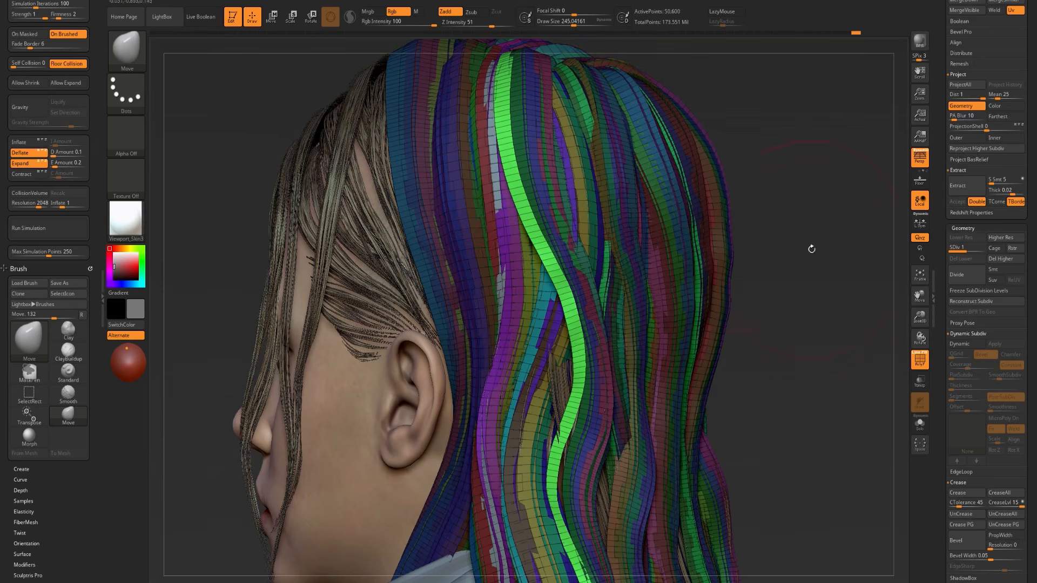
- Shape the lower length of the unmasked green strand with the Move brush and clear the mask
{"action": "left_click_drag", "start_coordinate": [800, 386], "coordinate": [596, 499]}
{"action": "left_click_drag", "start_coordinate": [579, 460], "coordinate": [585, 458]}
{"action": "left_click_drag", "start_coordinate": [791, 457], "coordinate": [793, 322], "text": "alt"}
{"action": "left_click_drag", "start_coordinate": [556, 527], "coordinate": [552, 523]}
{"action": "mouse_move", "coordinate": [792, 386]}
{"action": "left_mouse_down", "text": "alt"}
{"action": "mouse_move", "coordinate": [778, 248]}
{"action": "mouse_move", "coordinate": [746, 179]}
{"action": "left_mouse_up", "text": "alt"}
{"action": "left_click_drag", "start_coordinate": [546, 509], "coordinate": [561, 531]}
{"action": "left_click_drag", "start_coordinate": [537, 455], "coordinate": [530, 448]}
{"action": "left_click_drag", "start_coordinate": [795, 226], "coordinate": [794, 446], "text": "alt"}
{"action": "left_click_drag", "start_coordinate": [828, 296], "coordinate": [827, 334], "text": "ctrl"}
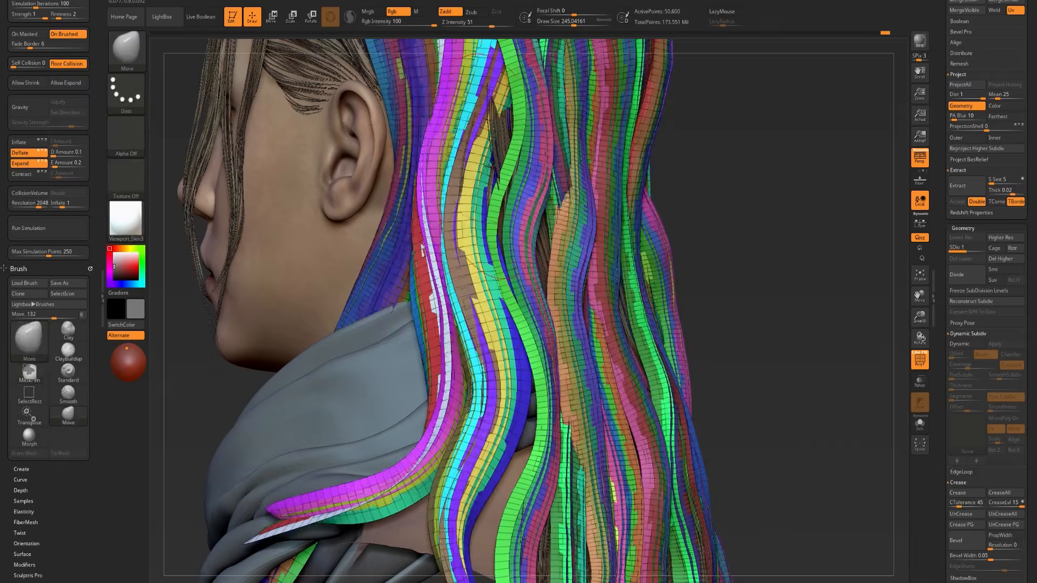
- Mask all back hair except the beige strand beside the scarf and bend its middle and lower length with a larger Move brush
{"action": "left_click", "coordinate": [451, 178], "text": "ctrl+shift"}
{"action": "left_click", "coordinate": [785, 179], "text": "ctrl"}
{"action": "left_click", "coordinate": [783, 179], "text": "ctrl+shift"}
{"action": "left_click", "coordinate": [782, 180], "text": "ctrl"}
{"action": "key", "text": "s"}
{"action": "left_click_drag", "start_coordinate": [479, 241], "coordinate": [504, 240]}
{"action": "left_click_drag", "start_coordinate": [467, 313], "coordinate": [491, 313]}
{"action": "left_click_drag", "start_coordinate": [504, 355], "coordinate": [517, 473]}
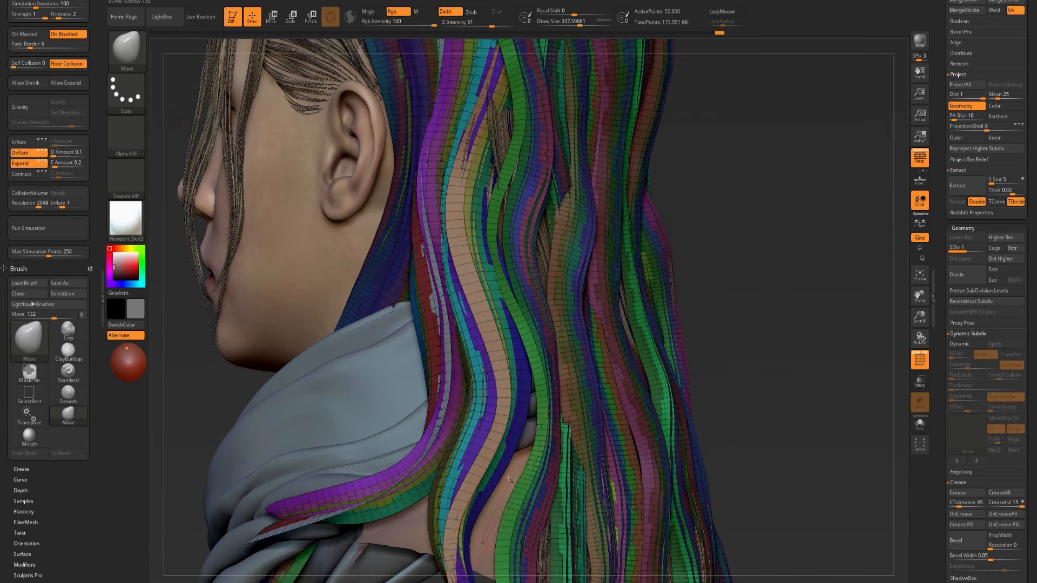
{"action": "left_click_drag", "start_coordinate": [438, 533], "coordinate": [450, 532]}
- Hide the polygroup wireframe and show the textured hair from the back with a smaller Move brush
{"action": "mouse_move", "coordinate": [767, 384]}
{"action": "left_mouse_down", "text": "alt"}
{"action": "mouse_move", "coordinate": [759, 244]}
{"action": "mouse_move", "coordinate": [781, 286]}
{"action": "left_mouse_up", "text": "alt"}
{"action": "key", "text": "shift+t"}
{"action": "key", "text": "shift+f"}
{"action": "mouse_move", "coordinate": [780, 250]}
{"action": "left_mouse_down", "text": "alt"}
{"action": "mouse_move", "coordinate": [783, 384]}
{"action": "mouse_move", "coordinate": [762, 331]}
{"action": "mouse_move", "coordinate": [718, 368]}
{"action": "left_mouse_up", "text": "alt"}
{"action": "key", "text": "s"}
{"action": "left_click_drag", "start_coordinate": [574, 426], "coordinate": [560, 423]}
{"action": "mouse_move", "coordinate": [814, 344]}
{"action": "left_mouse_down"}
{"action": "mouse_move", "coordinate": [781, 347]}
{"action": "mouse_move", "coordinate": [804, 343]}
{"action": "mouse_move", "coordinate": [793, 344]}
{"action": "left_mouse_up"}
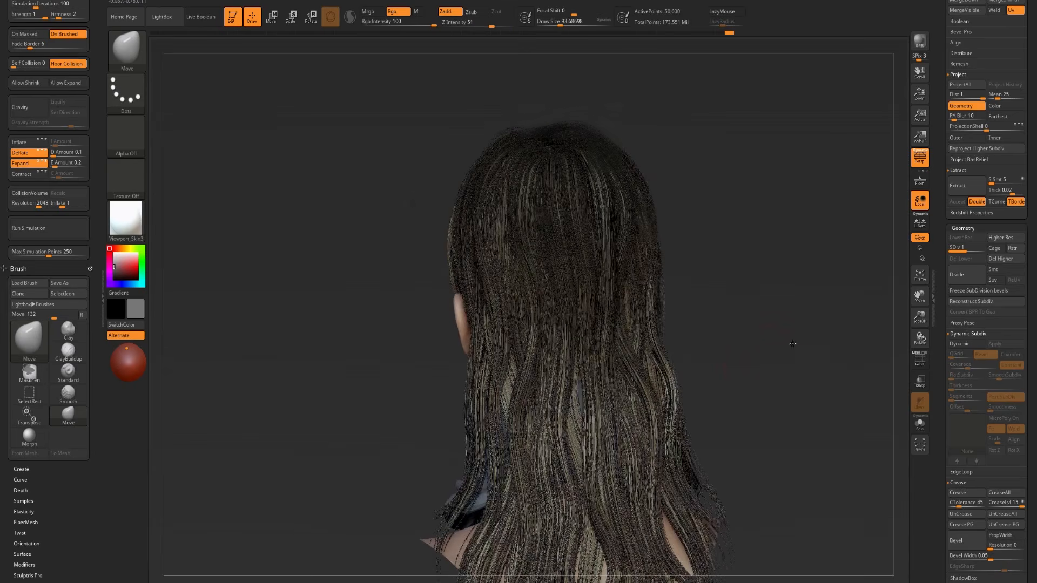
- Inspect the hair_base subtool in isolation and reselect the long back-hair subtool among the surrounding hair
{"action": "left_click", "coordinate": [575, 424], "text": "alt"}
{"action": "left_click_drag", "start_coordinate": [401, 434], "coordinate": [367, 351], "text": "alt"}
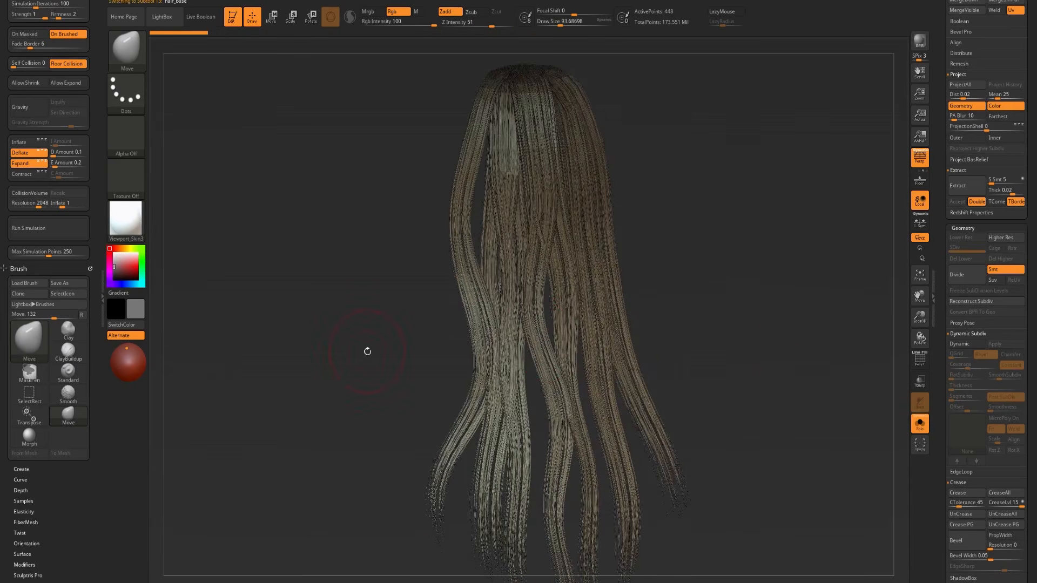
{"action": "left_click_drag", "start_coordinate": [367, 352], "coordinate": [405, 335]}
{"action": "key", "text": "alt+s"}
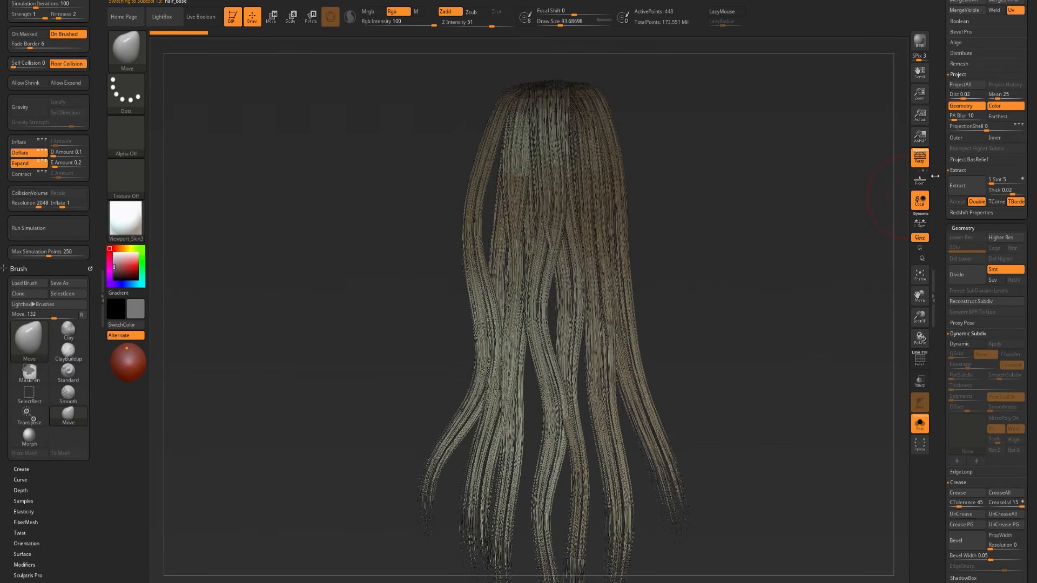
{"action": "scroll", "coordinate": [945, 313], "scroll_direction": "up", "scroll_amount": 10}
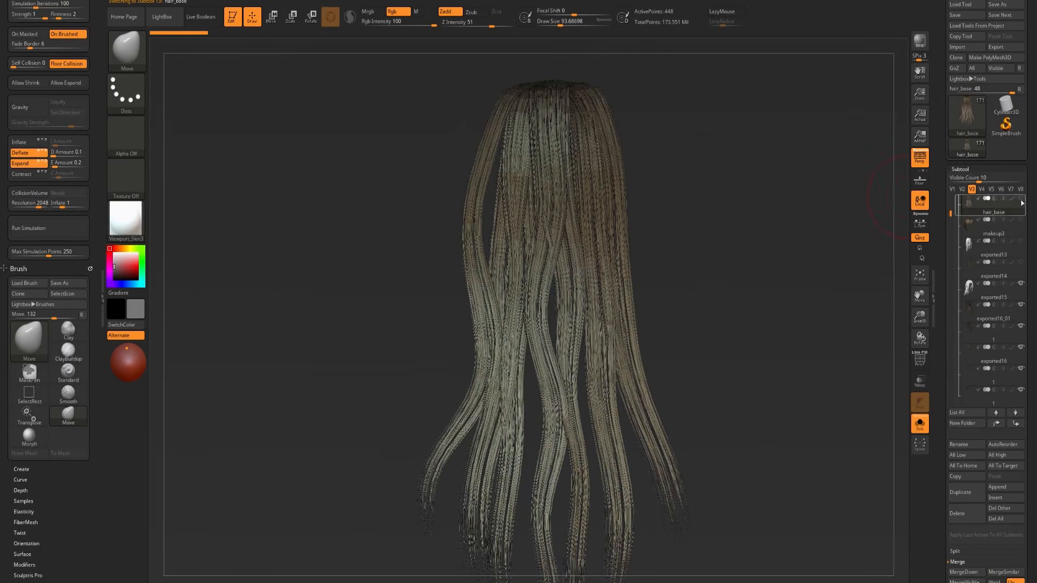
{"action": "key", "text": "alt+s"}
{"action": "left_click", "coordinate": [524, 317], "text": "alt"}
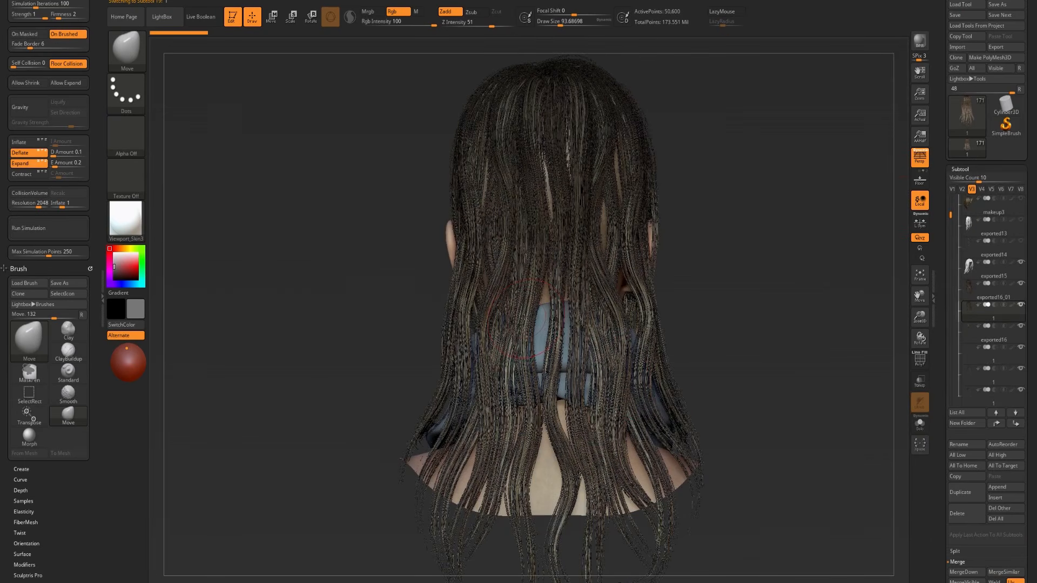
{"action": "key", "text": "ctrl+shift"}
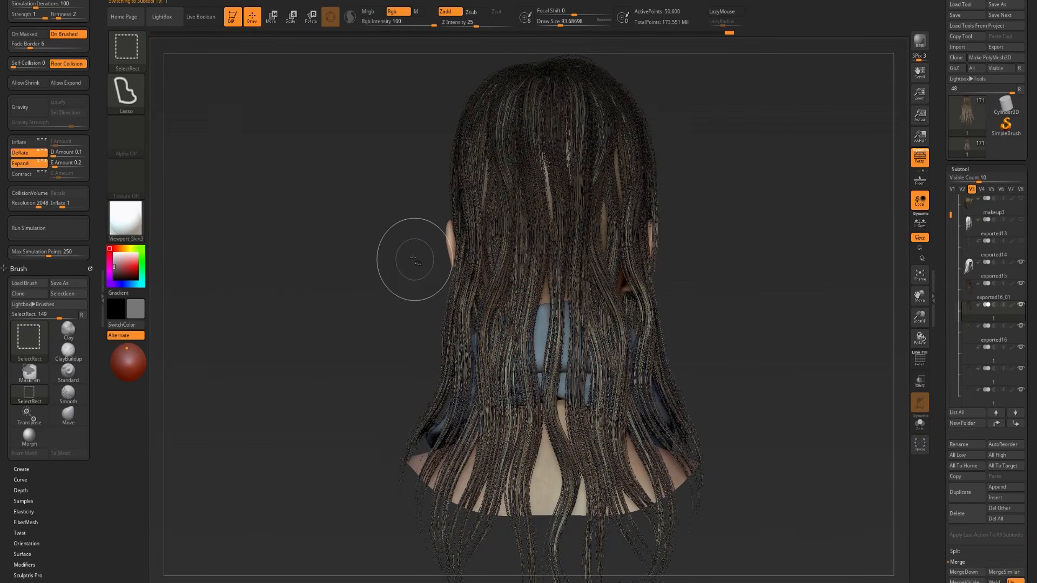
{"action": "mouse_move", "coordinate": [392, 251]}
{"action": "left_mouse_down", "text": "ctrl+shift"}
{"action": "mouse_move", "coordinate": [648, 238]}
{"action": "mouse_move", "coordinate": [672, 567]}
{"action": "mouse_move", "coordinate": [324, 581]}
{"action": "mouse_move", "coordinate": [280, 414]}
{"action": "left_mouse_up", "text": "ctrl+shift"}
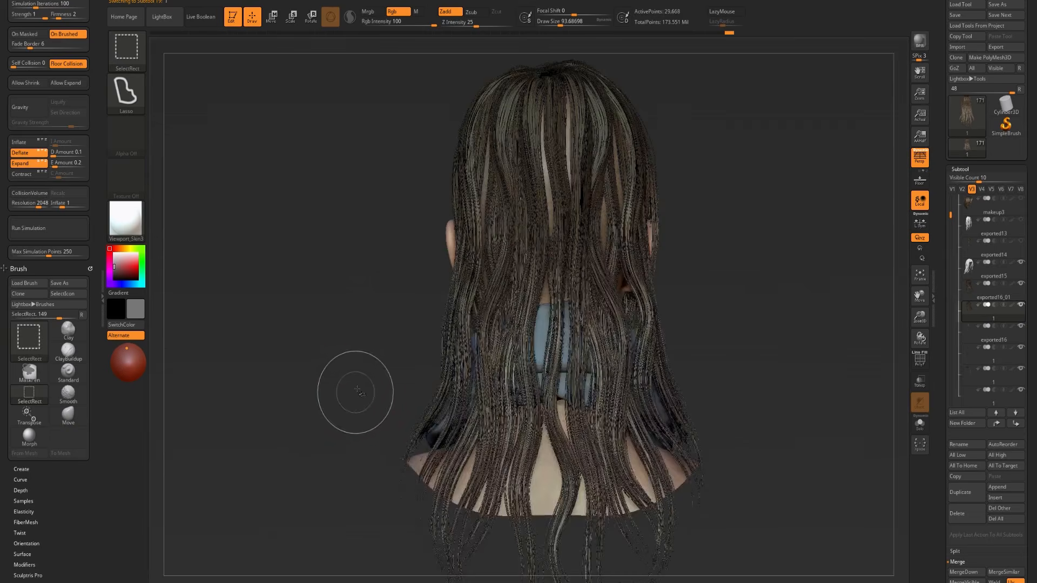
{"action": "left_click", "coordinate": [351, 390], "text": "ctrl+shift"}
{"action": "key", "text": "Up"}
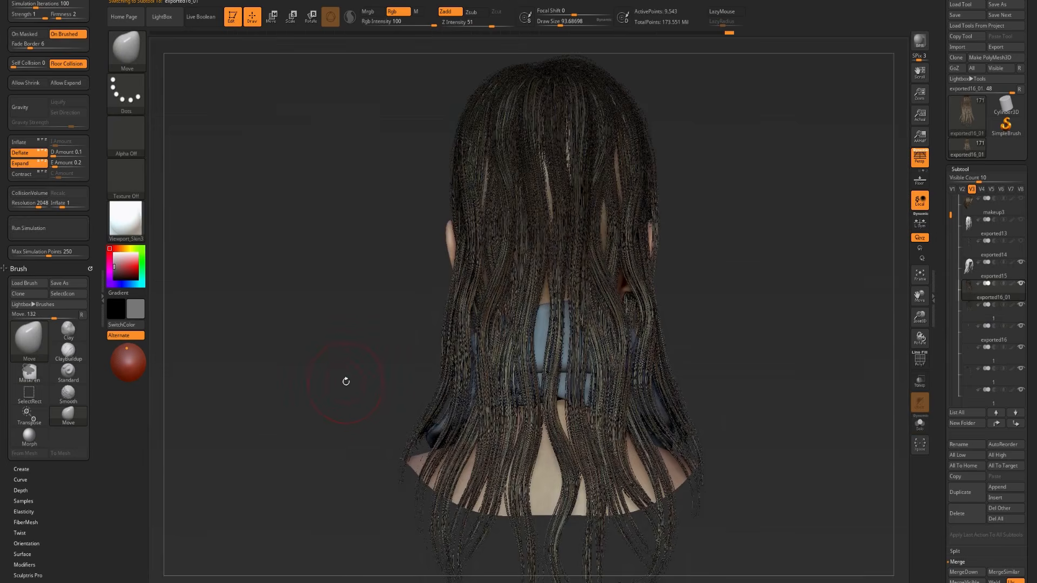
{"action": "key", "text": "Down"}
- Duplicate exported16_01 and trim the copy down to its lower strand lengths
{"action": "mouse_move", "coordinate": [338, 253]}
{"action": "left_mouse_down", "text": "ctrl+shift"}
{"action": "mouse_move", "coordinate": [410, 235]}
{"action": "mouse_move", "coordinate": [868, 424]}
{"action": "mouse_move", "coordinate": [324, 580]}
{"action": "mouse_move", "coordinate": [154, 259]}
{"action": "left_mouse_up", "text": "ctrl+shift"}
{"action": "mouse_move", "coordinate": [370, 419]}
{"action": "left_mouse_down"}
{"action": "mouse_move", "coordinate": [363, 273]}
{"action": "mouse_move", "coordinate": [361, 340]}
{"action": "left_mouse_up"}
{"action": "left_click", "coordinate": [364, 273]}
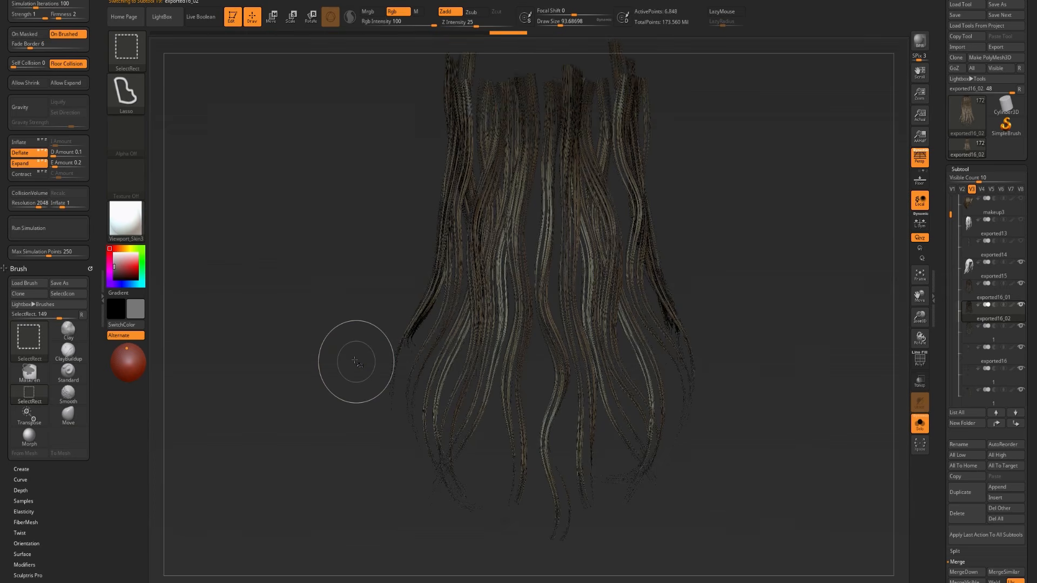
{"action": "mouse_move", "coordinate": [356, 380]}
{"action": "left_mouse_down", "text": "ctrl+shift"}
{"action": "mouse_move", "coordinate": [363, 423]}
{"action": "mouse_move", "coordinate": [766, 547]}
{"action": "mouse_move", "coordinate": [287, 573]}
{"action": "left_mouse_up", "text": "ctrl+shift"}
{"action": "mouse_move", "coordinate": [599, 338]}
{"action": "left_mouse_down"}
{"action": "mouse_move", "coordinate": [608, 238]}
{"action": "mouse_move", "coordinate": [650, 329]}
{"action": "mouse_move", "coordinate": [653, 375]}
{"action": "left_mouse_up"}
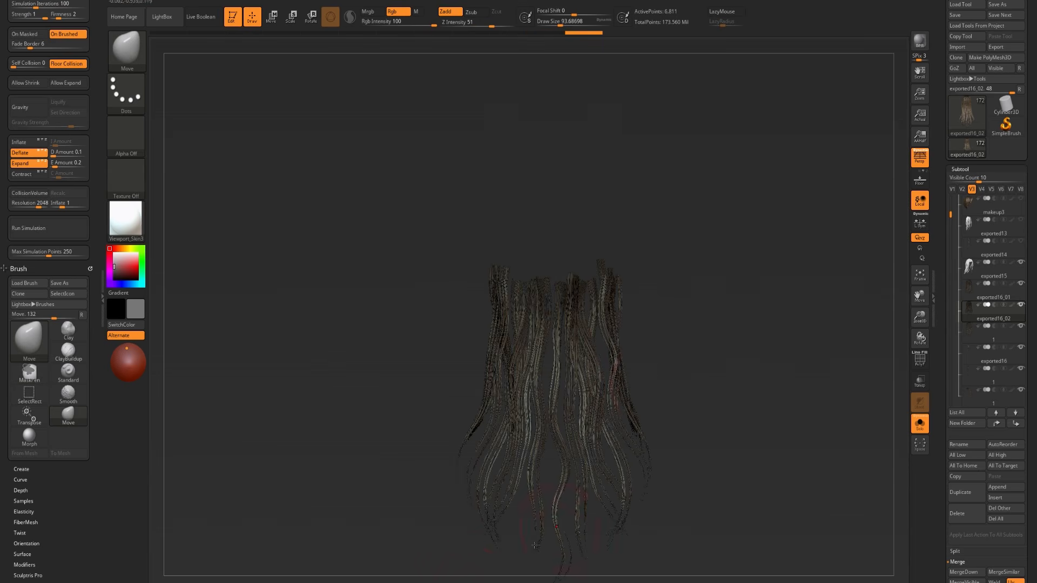
- Show the surrounding head and fit the trimmed strands to the back hair with a large Move brush
{"action": "left_click", "coordinate": [715, 333]}
{"action": "key", "text": "s"}
{"action": "left_click", "coordinate": [614, 278]}
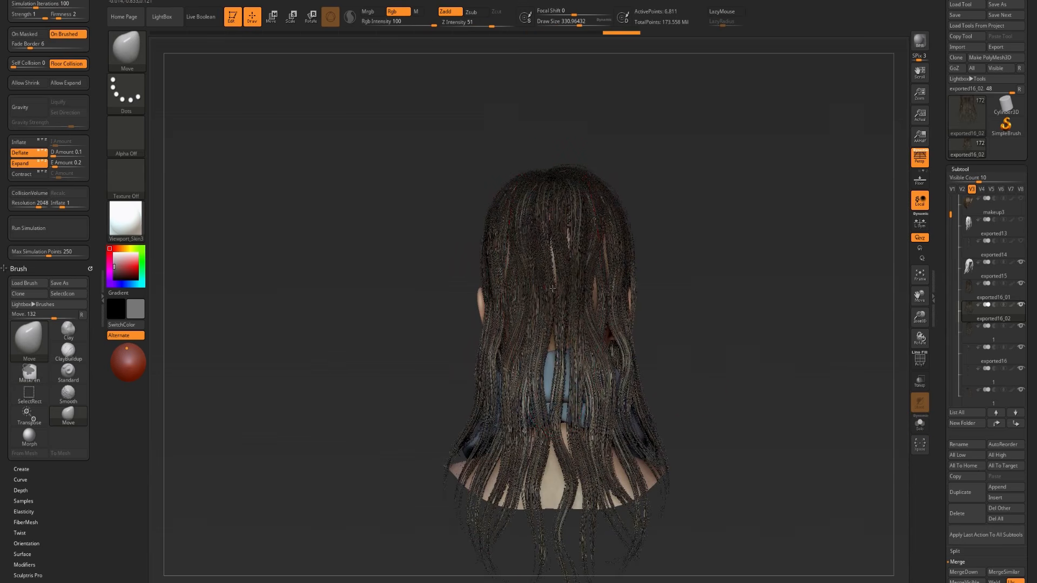
{"action": "left_click_drag", "start_coordinate": [756, 324], "coordinate": [551, 324]}
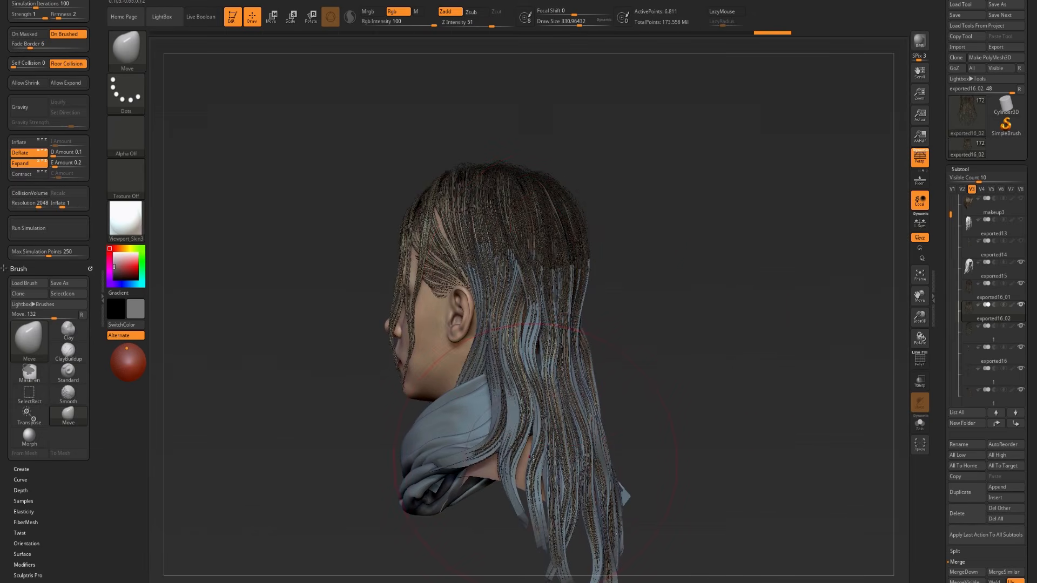
{"action": "left_click_drag", "start_coordinate": [734, 376], "coordinate": [515, 427]}
{"action": "left_click_drag", "start_coordinate": [680, 404], "coordinate": [690, 401]}
{"action": "left_click_drag", "start_coordinate": [668, 351], "coordinate": [716, 373]}
- Isolate the exported16_02 strands and mask all of them except the central one
{"action": "key", "text": "alt+s"}
{"action": "key", "text": "s"}
{"action": "mouse_move", "coordinate": [595, 400]}
{"action": "left_mouse_down"}
{"action": "mouse_move", "coordinate": [579, 400]}
{"action": "mouse_move", "coordinate": [586, 419]}
{"action": "left_mouse_up"}
{"action": "left_click", "coordinate": [406, 376], "text": "ctrl+shift"}
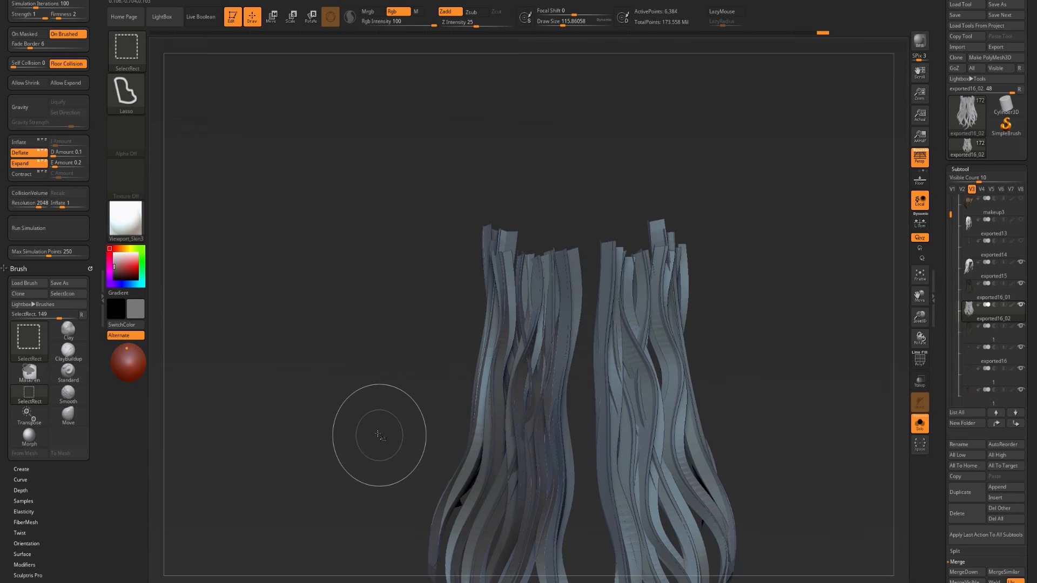
{"action": "left_click_drag", "start_coordinate": [377, 435], "coordinate": [342, 313]}
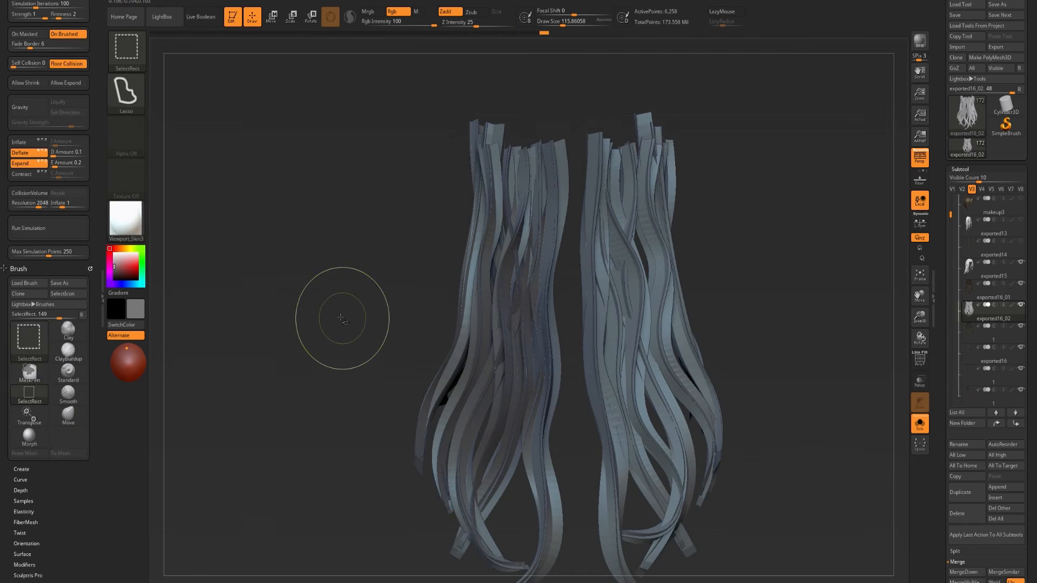
{"action": "left_click", "coordinate": [342, 319], "text": "ctrl+shift"}
{"action": "key", "text": "ctrl+z"}
{"action": "key", "text": "ctrl+z"}
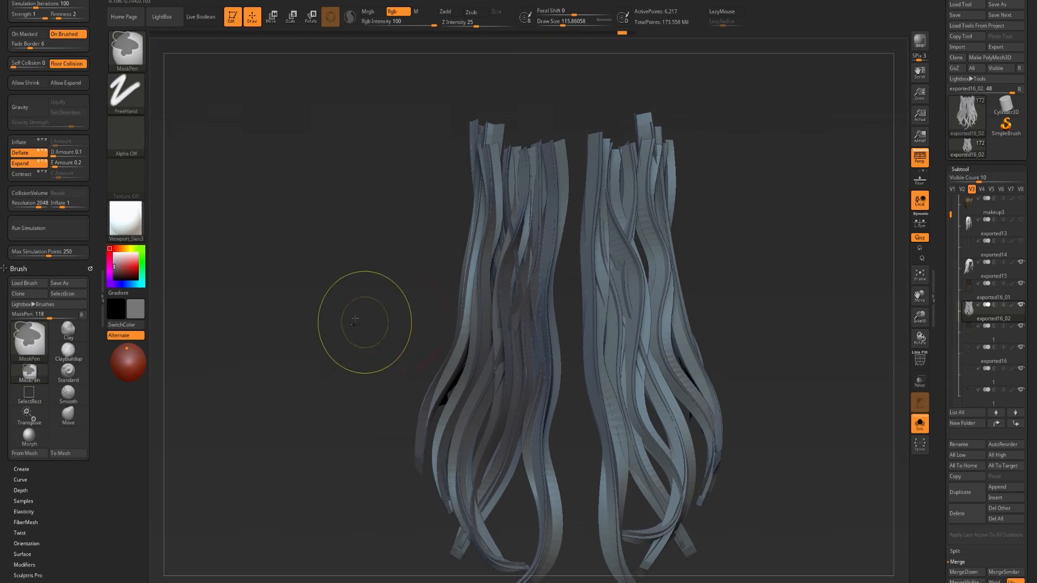
{"action": "left_click_drag", "start_coordinate": [362, 323], "coordinate": [341, 393], "text": "ctrl"}
{"action": "left_click", "coordinate": [339, 389], "text": "ctrl"}
{"action": "left_click", "coordinate": [338, 386], "text": "ctrl+shift"}
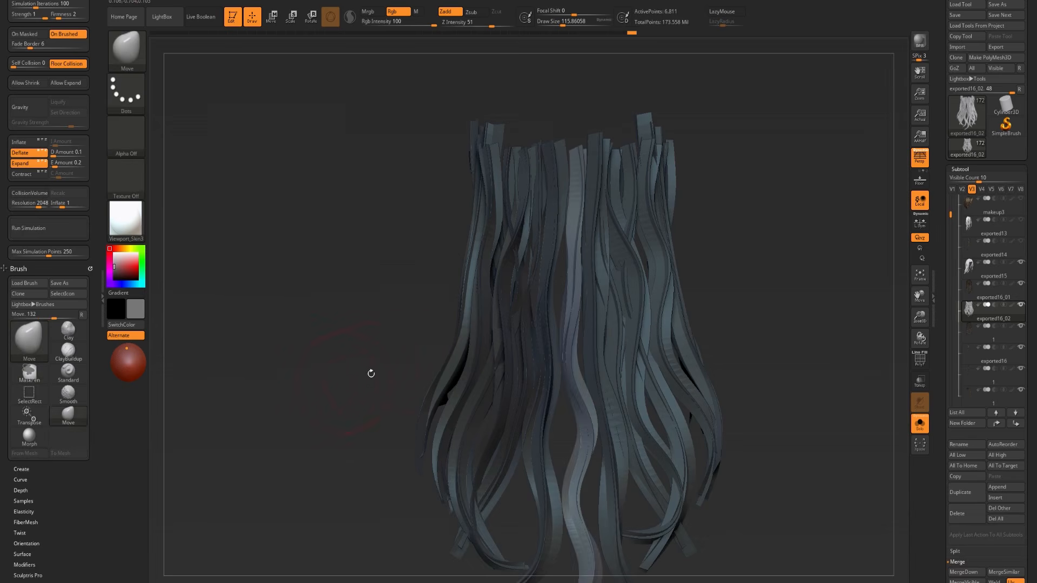
- Restore the surrounding hair, pull the unmasked central strand toward the gap at the nape, and undo the last stroke
{"action": "key", "text": "alt+shift+s"}
{"action": "key", "text": "s"}
{"action": "left_click_drag", "start_coordinate": [576, 323], "coordinate": [590, 323]}
{"action": "mouse_move", "coordinate": [585, 330]}
{"action": "left_mouse_down"}
{"action": "mouse_move", "coordinate": [570, 319]}
{"action": "mouse_move", "coordinate": [568, 292]}
{"action": "left_mouse_up"}
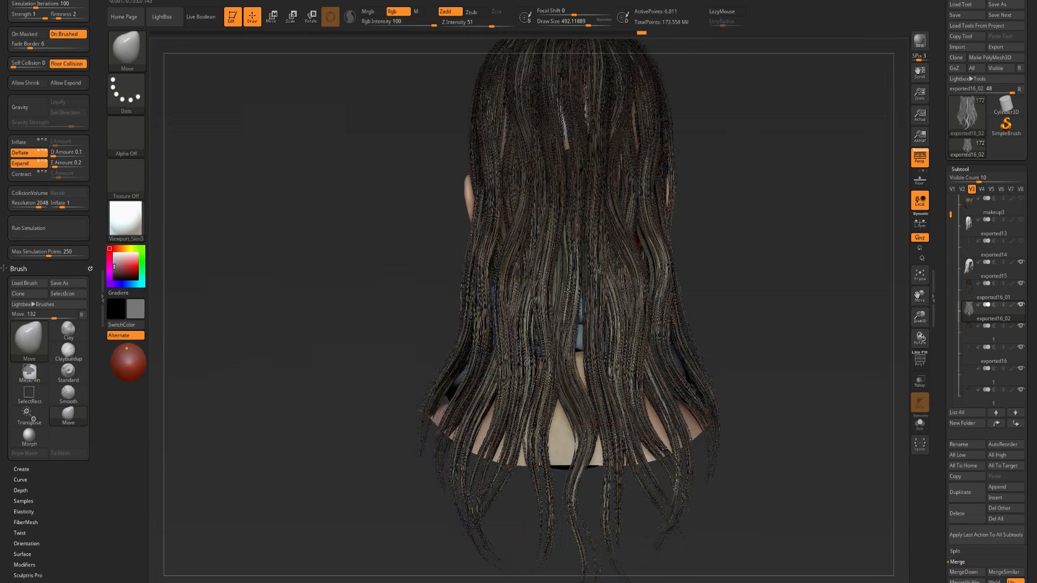
{"action": "left_click_drag", "start_coordinate": [585, 421], "coordinate": [564, 432]}
{"action": "key", "text": "s"}
{"action": "left_click_drag", "start_coordinate": [576, 467], "coordinate": [582, 467]}
{"action": "mouse_move", "coordinate": [589, 431]}
{"action": "left_mouse_down"}
{"action": "mouse_move", "coordinate": [606, 431]}
{"action": "mouse_move", "coordinate": [591, 421]}
{"action": "mouse_move", "coordinate": [562, 427]}
{"action": "left_mouse_up"}
{"action": "key", "text": "ctrl+z"}
- Refine the central strand's curve from the back and side with Move brush strokes at several sizes
{"action": "key", "text": "s"}
{"action": "left_click_drag", "start_coordinate": [556, 279], "coordinate": [550, 277]}
{"action": "key", "text": "s"}
{"action": "key", "text": "s"}
{"action": "left_click", "coordinate": [573, 453]}
{"action": "left_click_drag", "start_coordinate": [560, 437], "coordinate": [551, 437]}
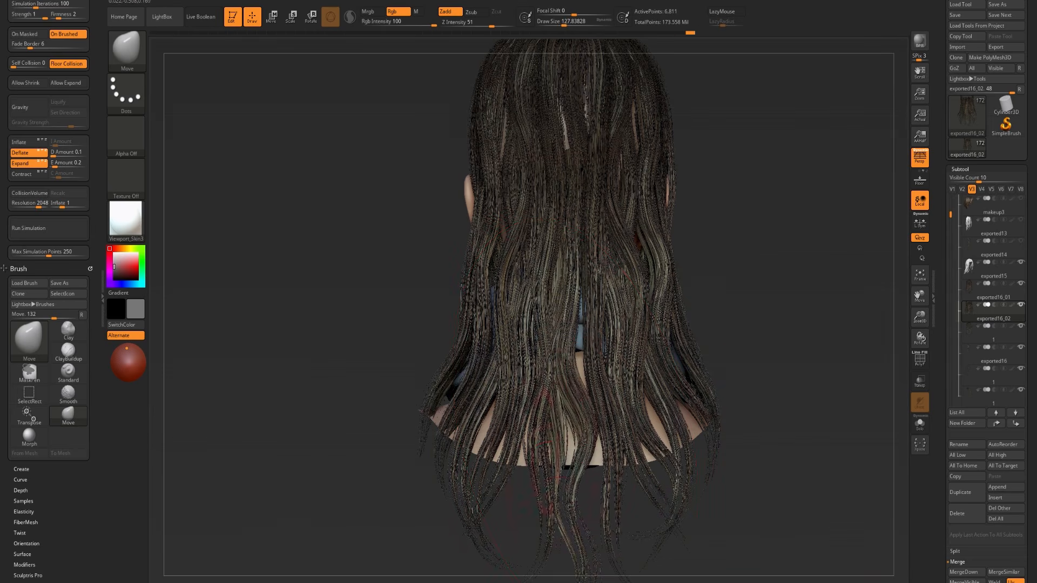
{"action": "left_click_drag", "start_coordinate": [599, 515], "coordinate": [623, 507]}
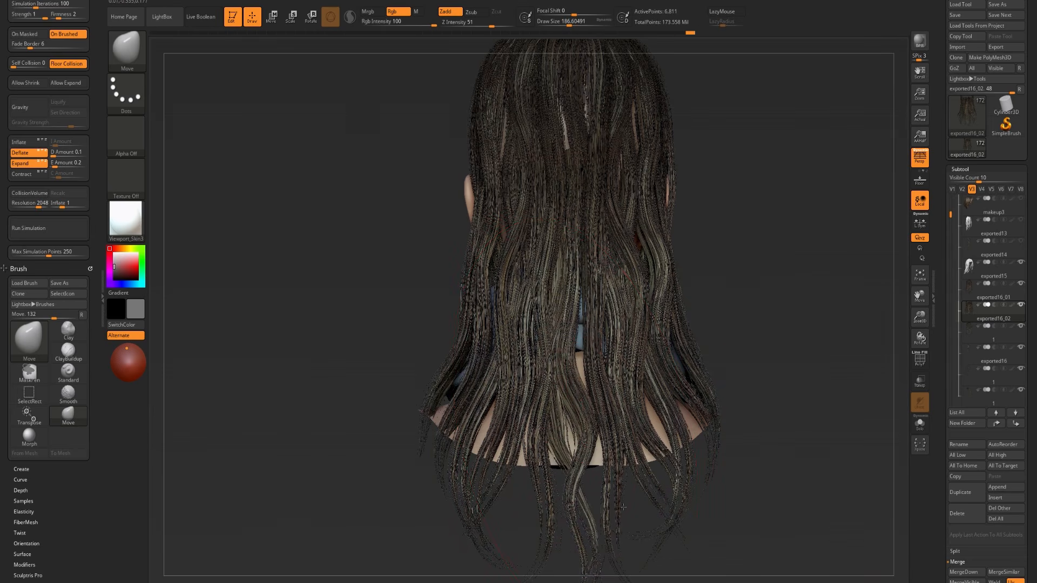
{"action": "left_click_drag", "start_coordinate": [558, 457], "coordinate": [551, 385]}
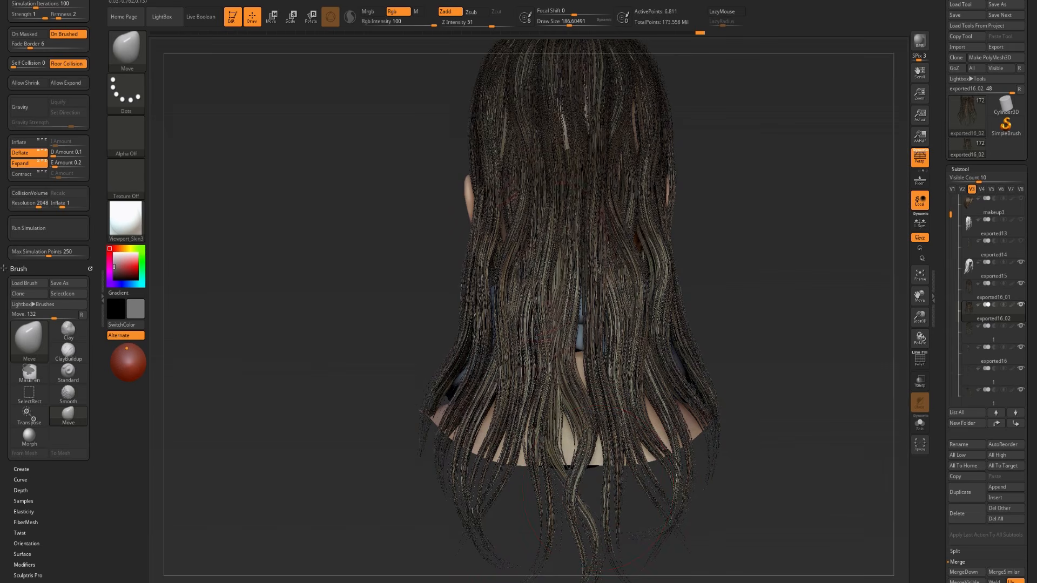
{"action": "left_click_drag", "start_coordinate": [559, 330], "coordinate": [560, 445]}
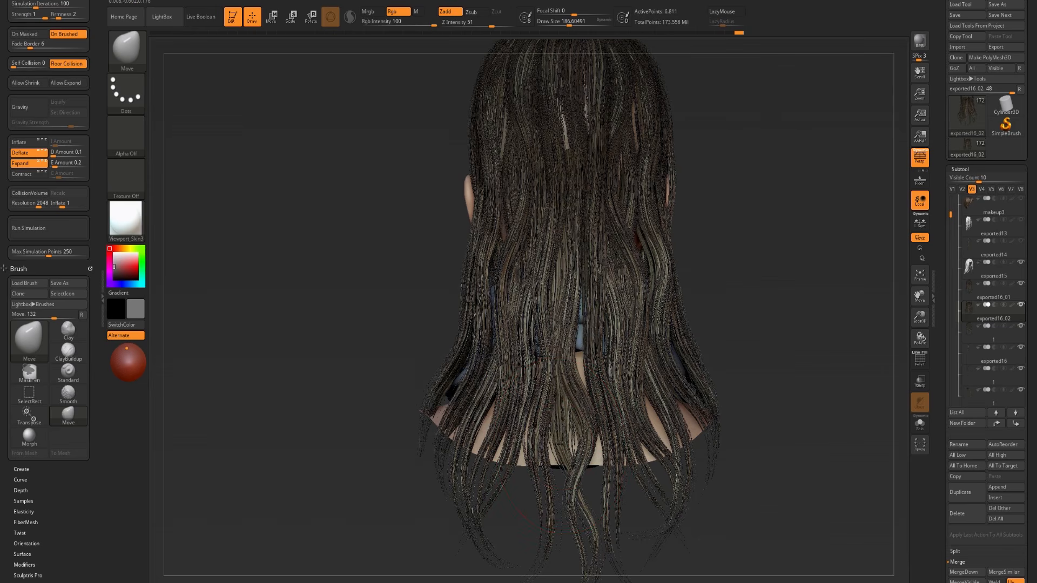
{"action": "left_click_drag", "start_coordinate": [380, 342], "coordinate": [655, 382]}
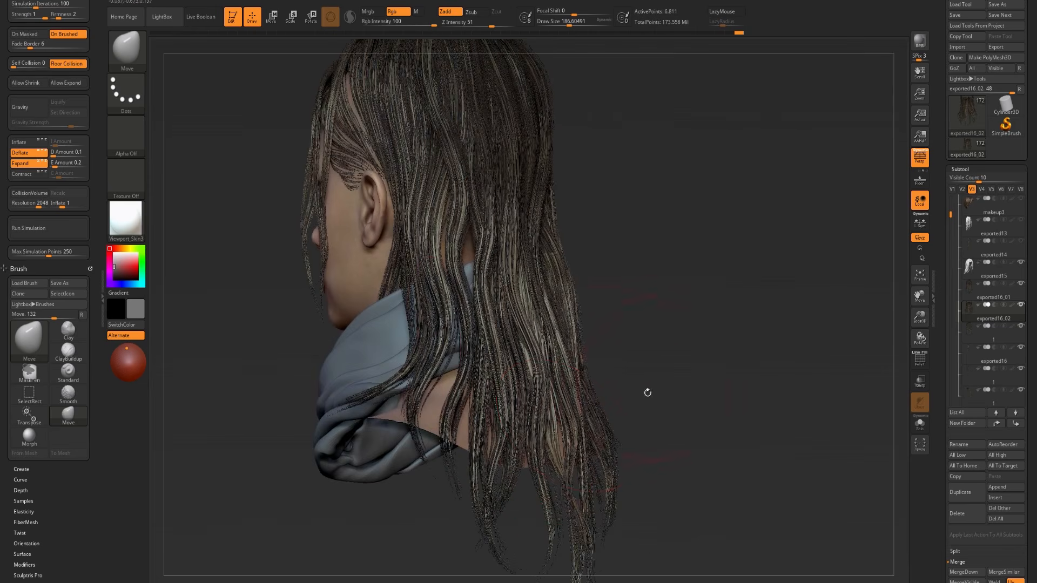
{"action": "left_click_drag", "start_coordinate": [551, 325], "coordinate": [540, 315]}
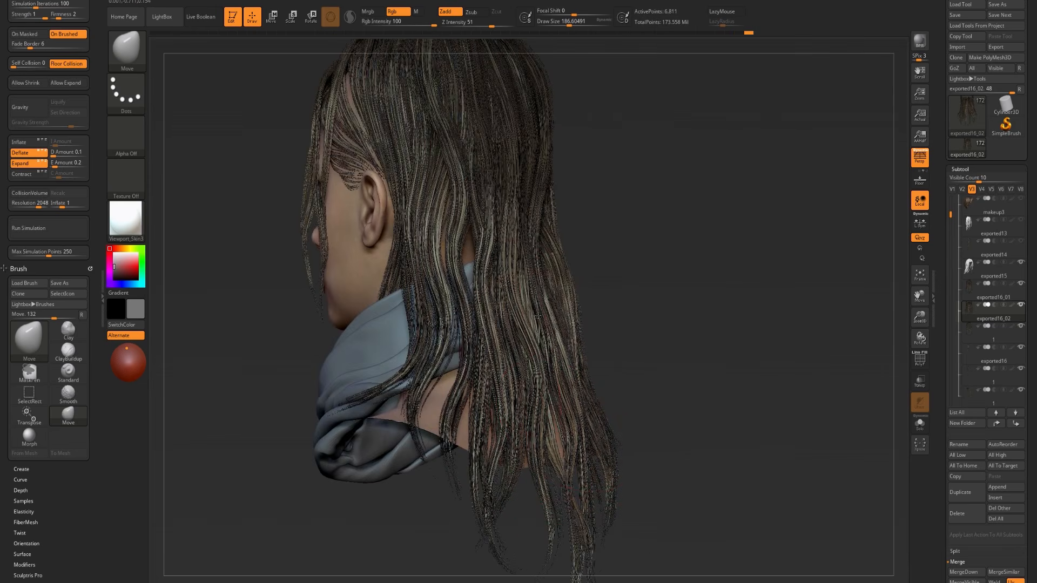
- Check the long hair from the back and front and select the exported15 front-hair subtool
{"action": "left_click_drag", "start_coordinate": [675, 302], "coordinate": [454, 313]}
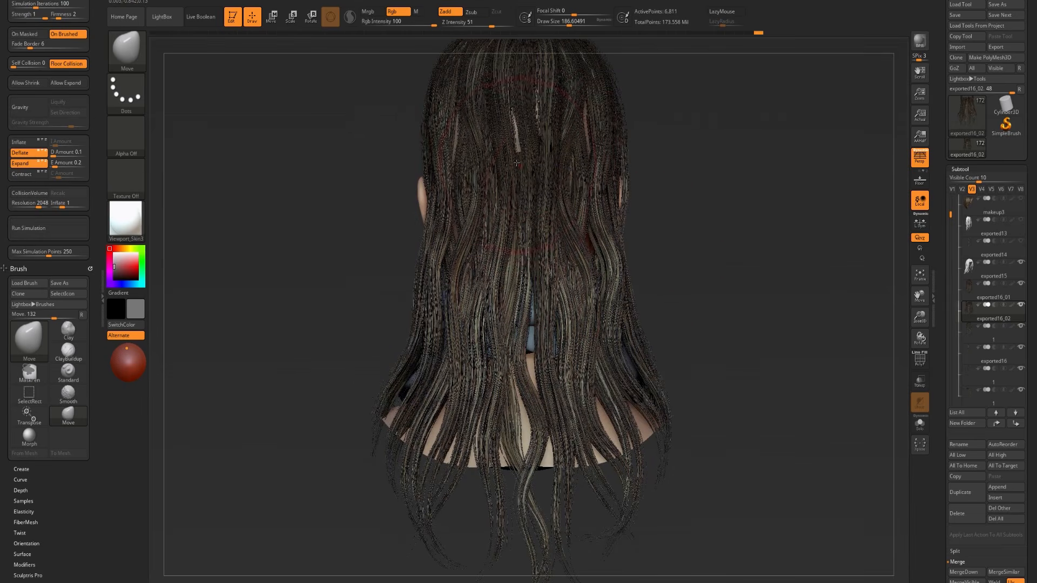
{"action": "left_click_drag", "start_coordinate": [680, 167], "coordinate": [683, 211], "text": "alt"}
{"action": "key", "text": "alt+s"}
{"action": "key", "text": "alt+s"}
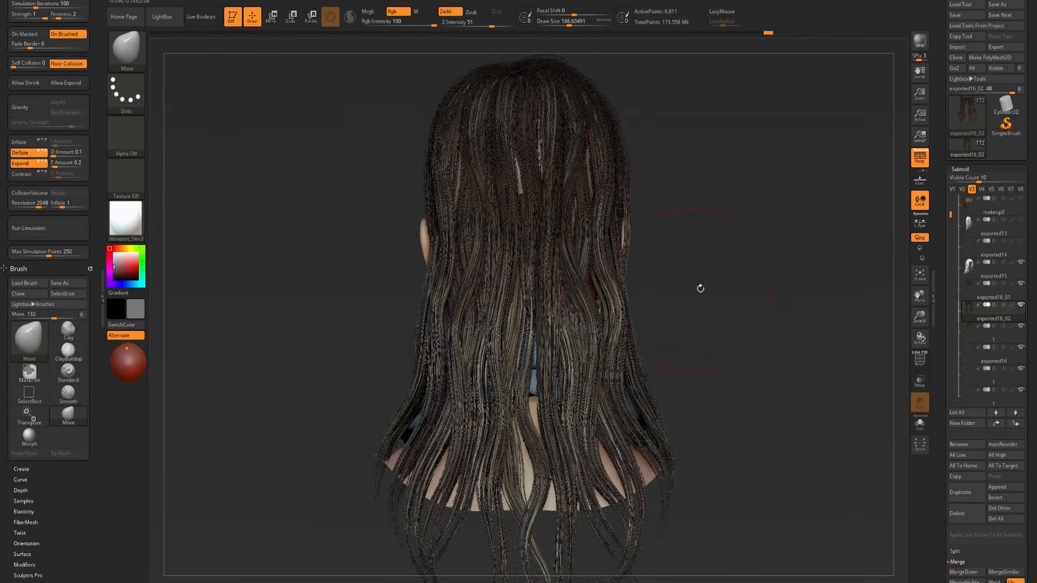
{"action": "left_click_drag", "start_coordinate": [727, 340], "coordinate": [727, 278], "text": "alt"}
{"action": "key", "text": "f"}
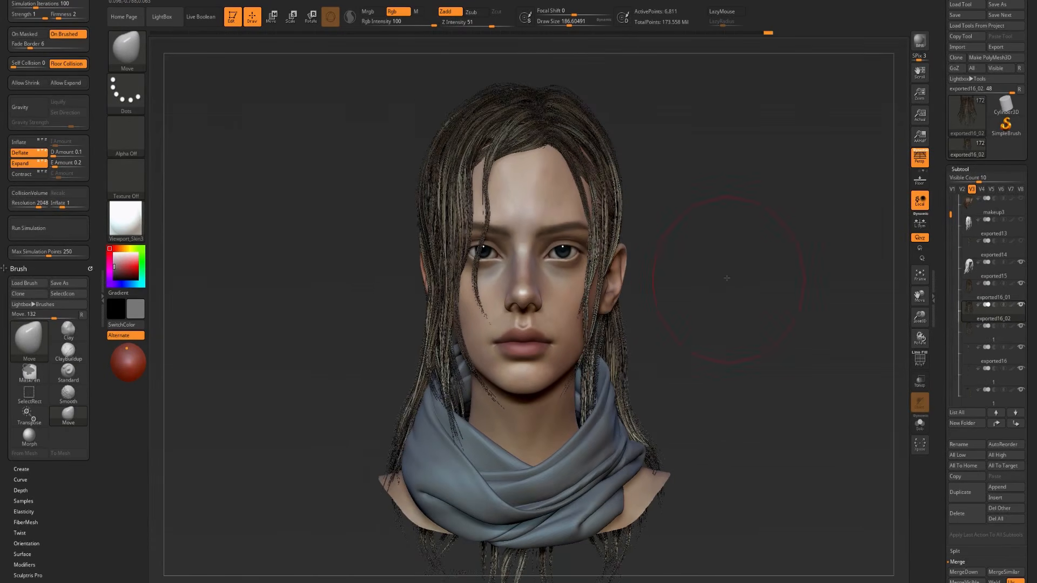
{"action": "left_click", "coordinate": [442, 241], "text": "alt"}
{"action": "key", "text": "s"}
{"action": "key", "text": "s"}
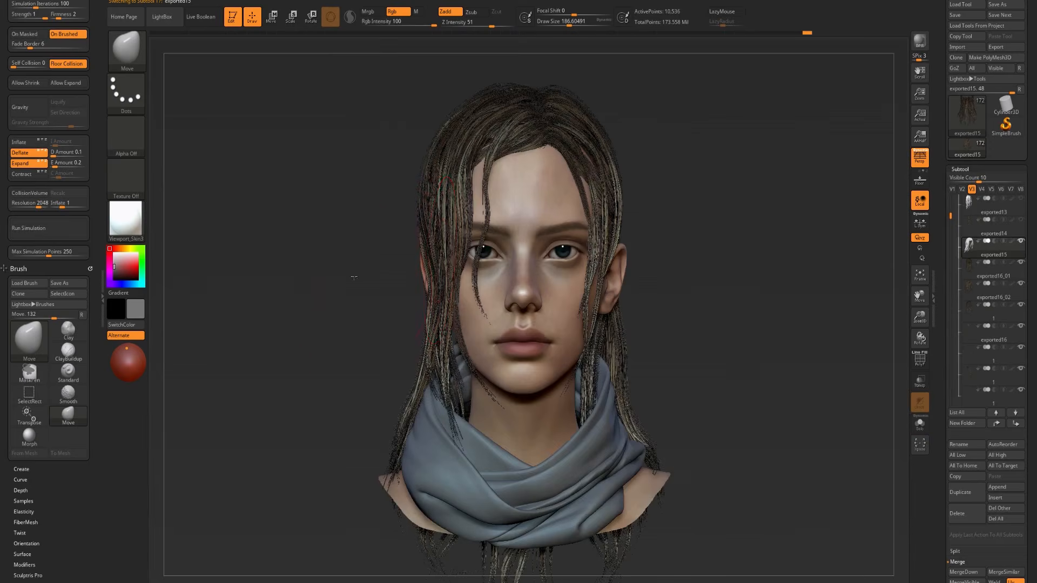